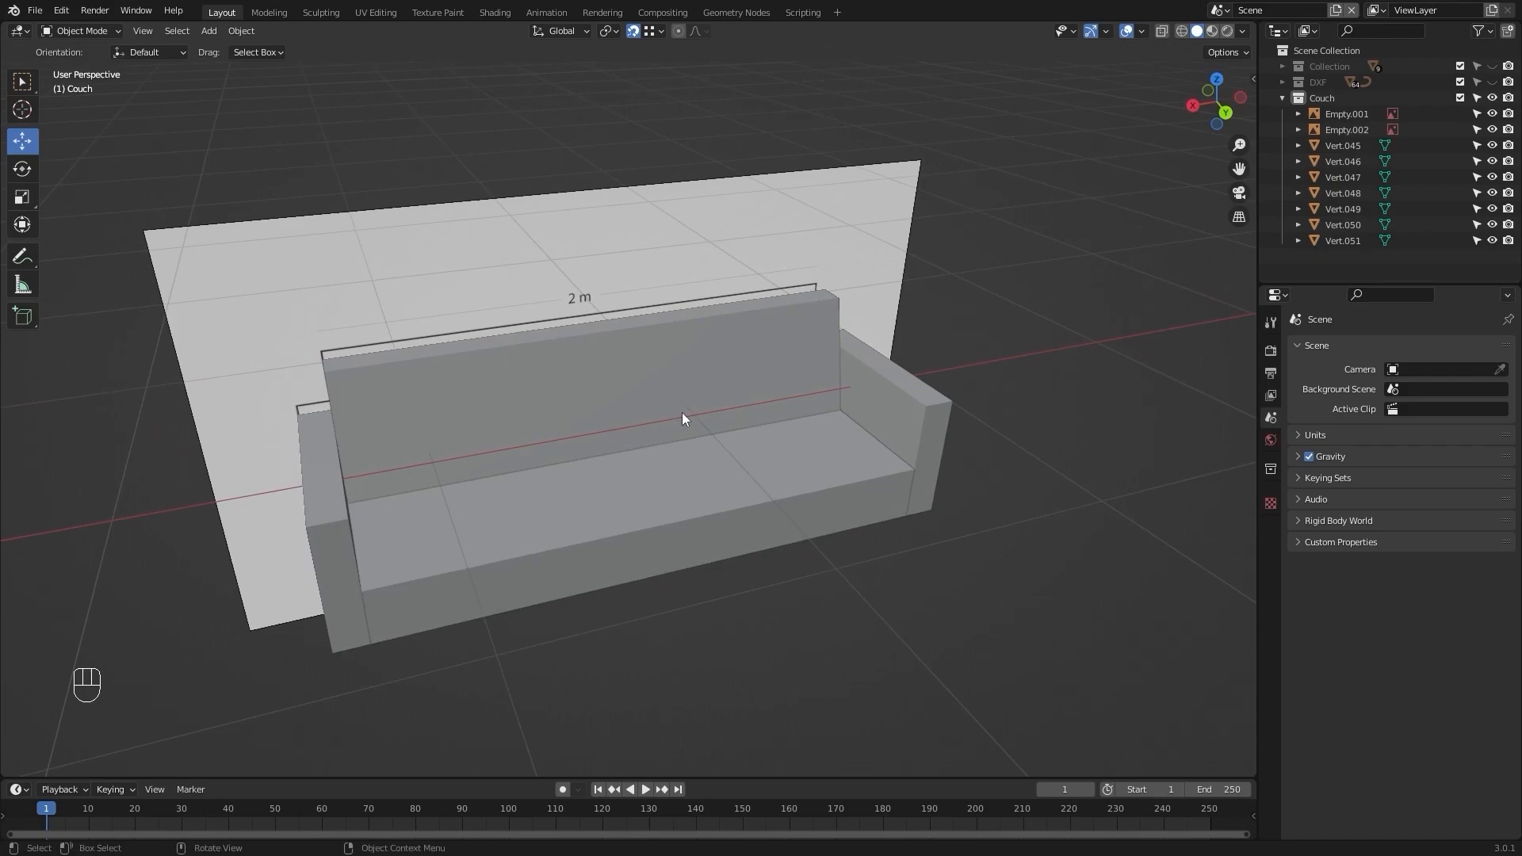
Hide the two reference images, Empty.001 and Empty.002, so only the couch model remains in the viewport.
{"action": "middle_click_drag", "start_coordinate": [662, 407], "coordinate": [702, 340]}
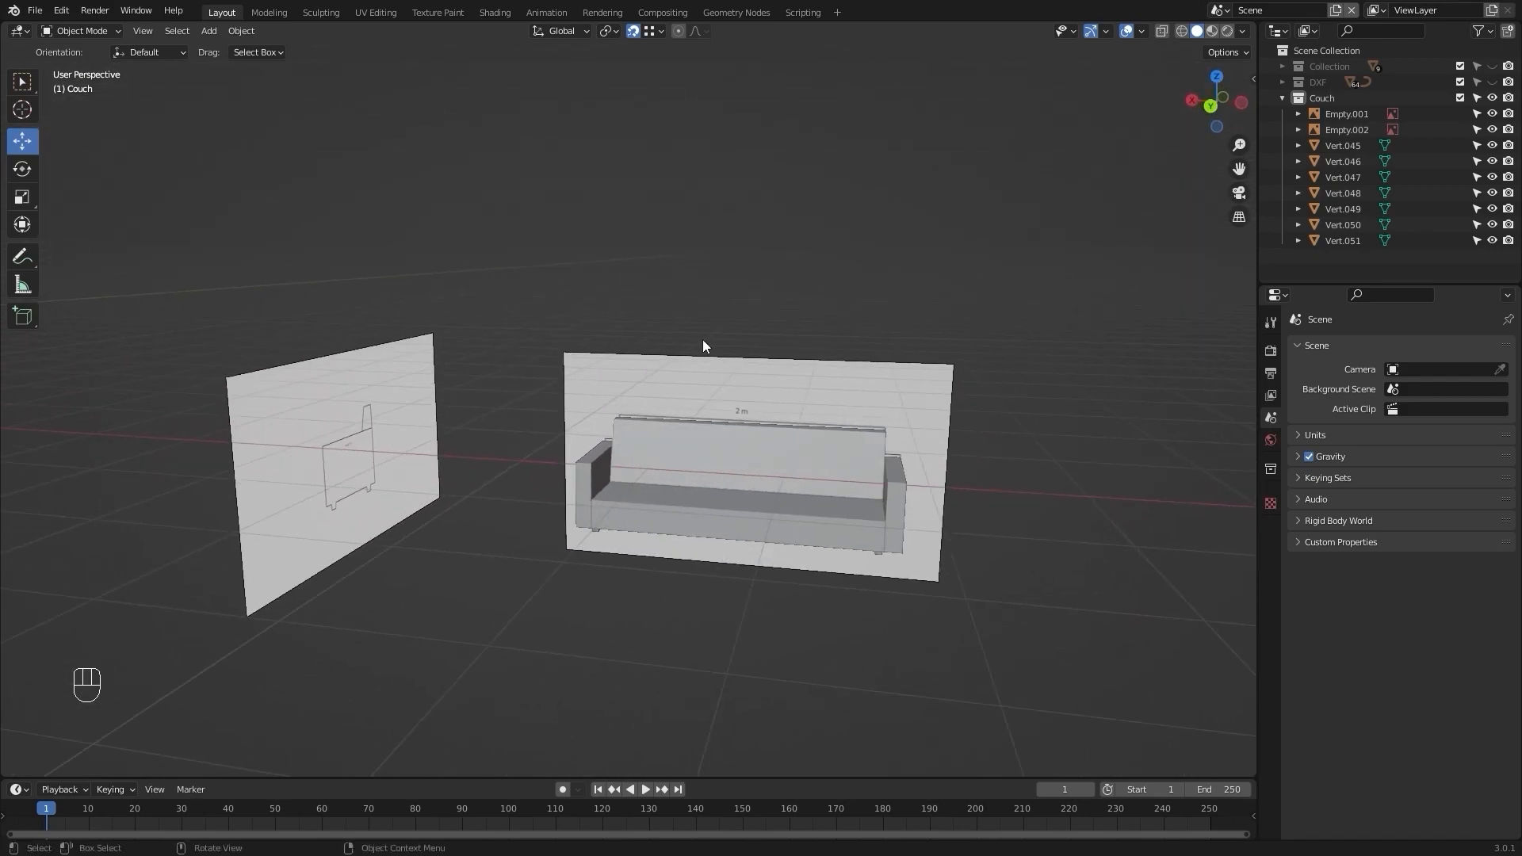
{"action": "left_click", "coordinate": [1492, 113]}
{"action": "left_click", "coordinate": [1492, 129]}
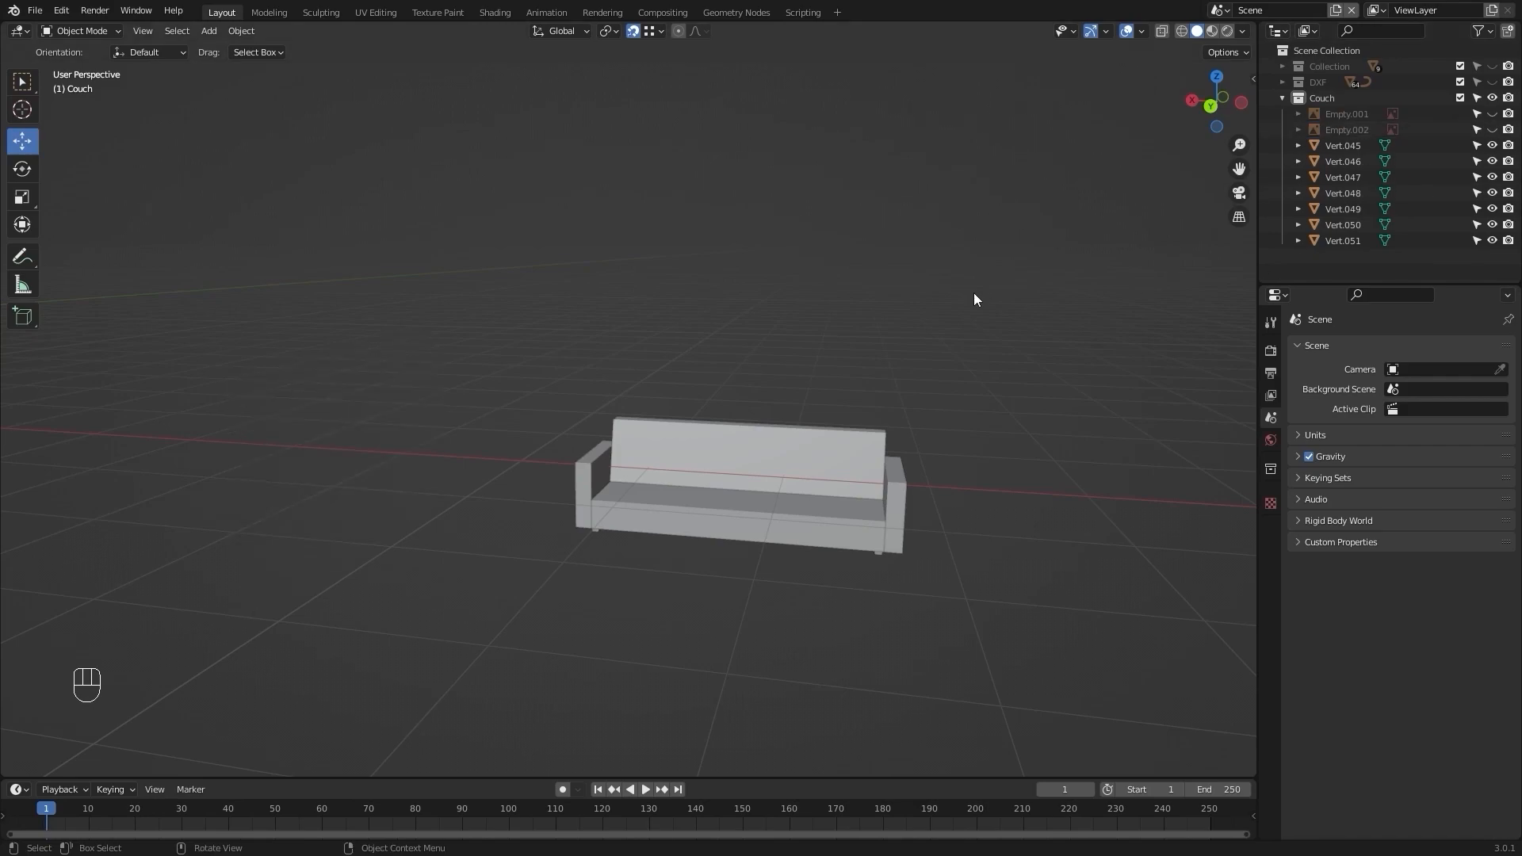
{"action": "scroll", "coordinate": [916, 492], "scroll_direction": "up", "scroll_amount": 4}
{"action": "middle_click_drag", "start_coordinate": [916, 492], "coordinate": [830, 379], "text": "shift"}
{"action": "left_click", "coordinate": [747, 479]}
{"action": "middle_click_drag", "start_coordinate": [833, 448], "coordinate": [726, 493]}
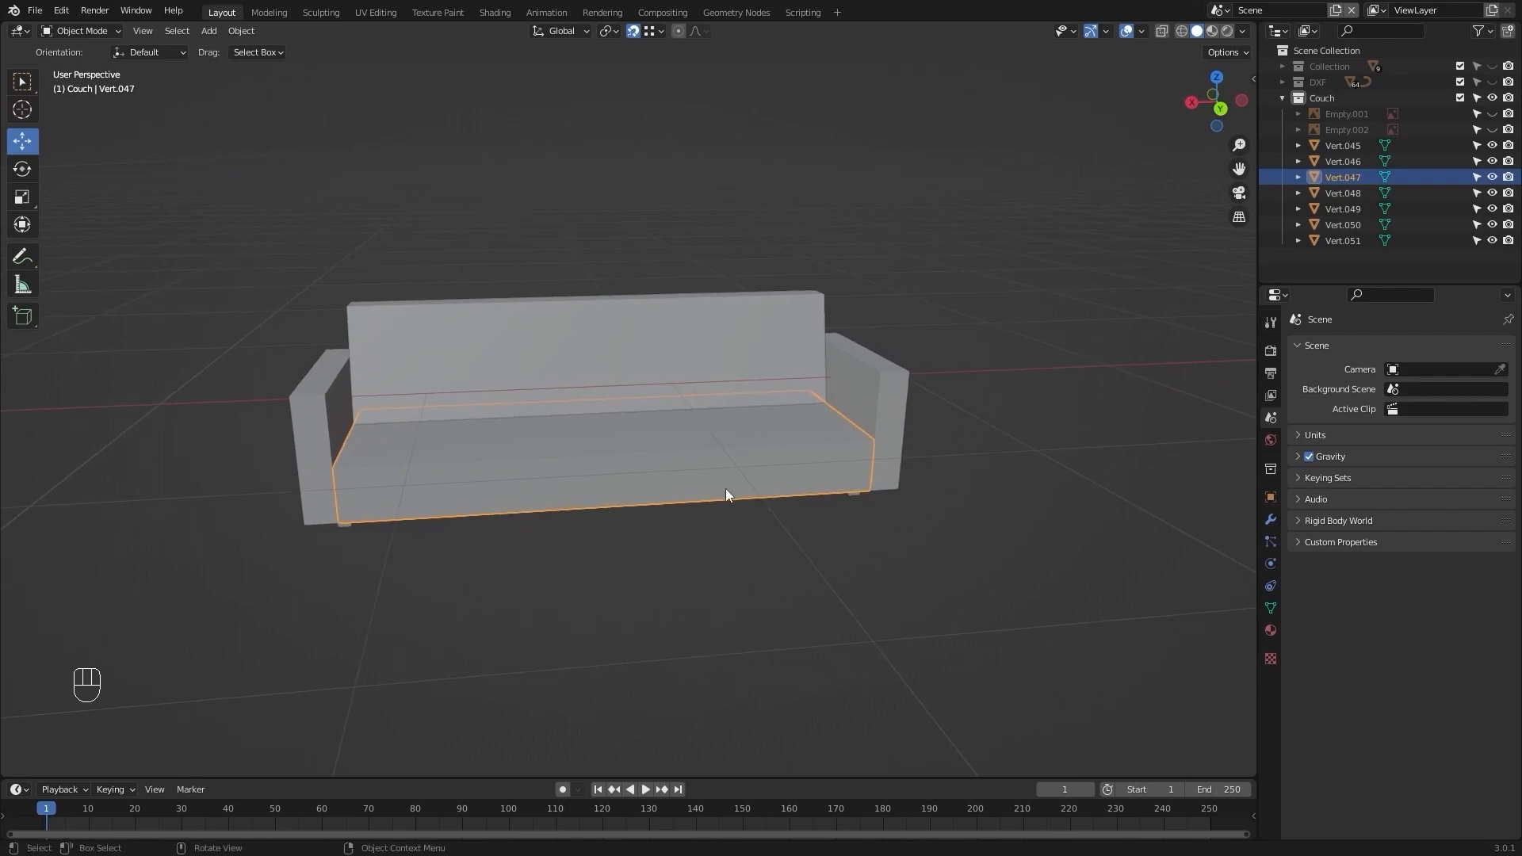
{"action": "middle_click_drag", "start_coordinate": [590, 428], "coordinate": [707, 577]}
{"action": "scroll", "coordinate": [708, 577], "scroll_direction": "down", "scroll_amount": 3}
{"action": "left_click", "coordinate": [690, 516]}
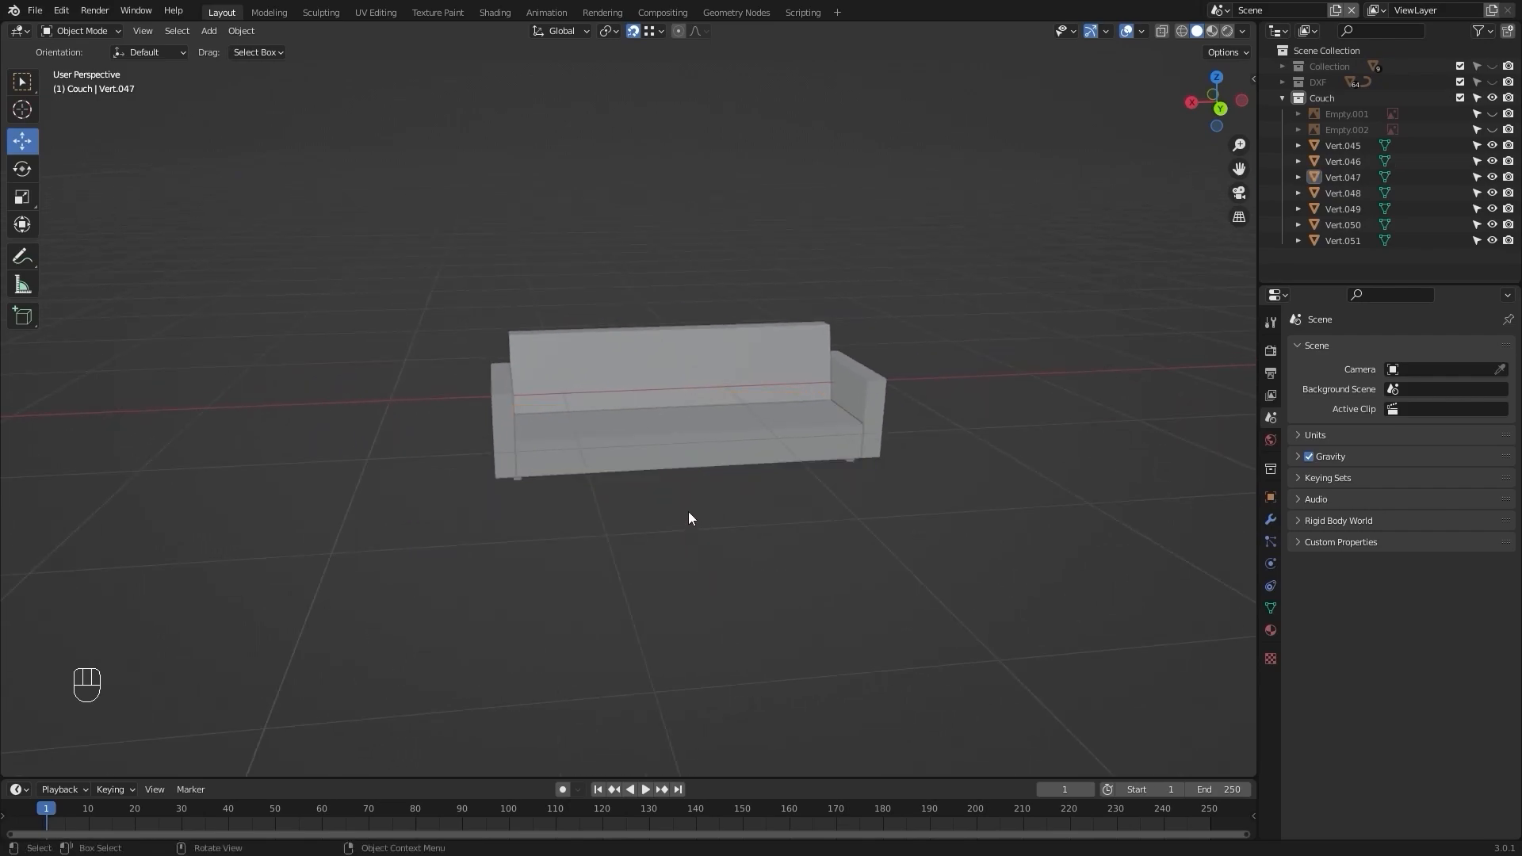
Add a mesh cube, move it above the couch and scale it down to about 0.22.
{"action": "key", "text": "shift+a"}
{"action": "mouse_move", "coordinate": [683, 502]}
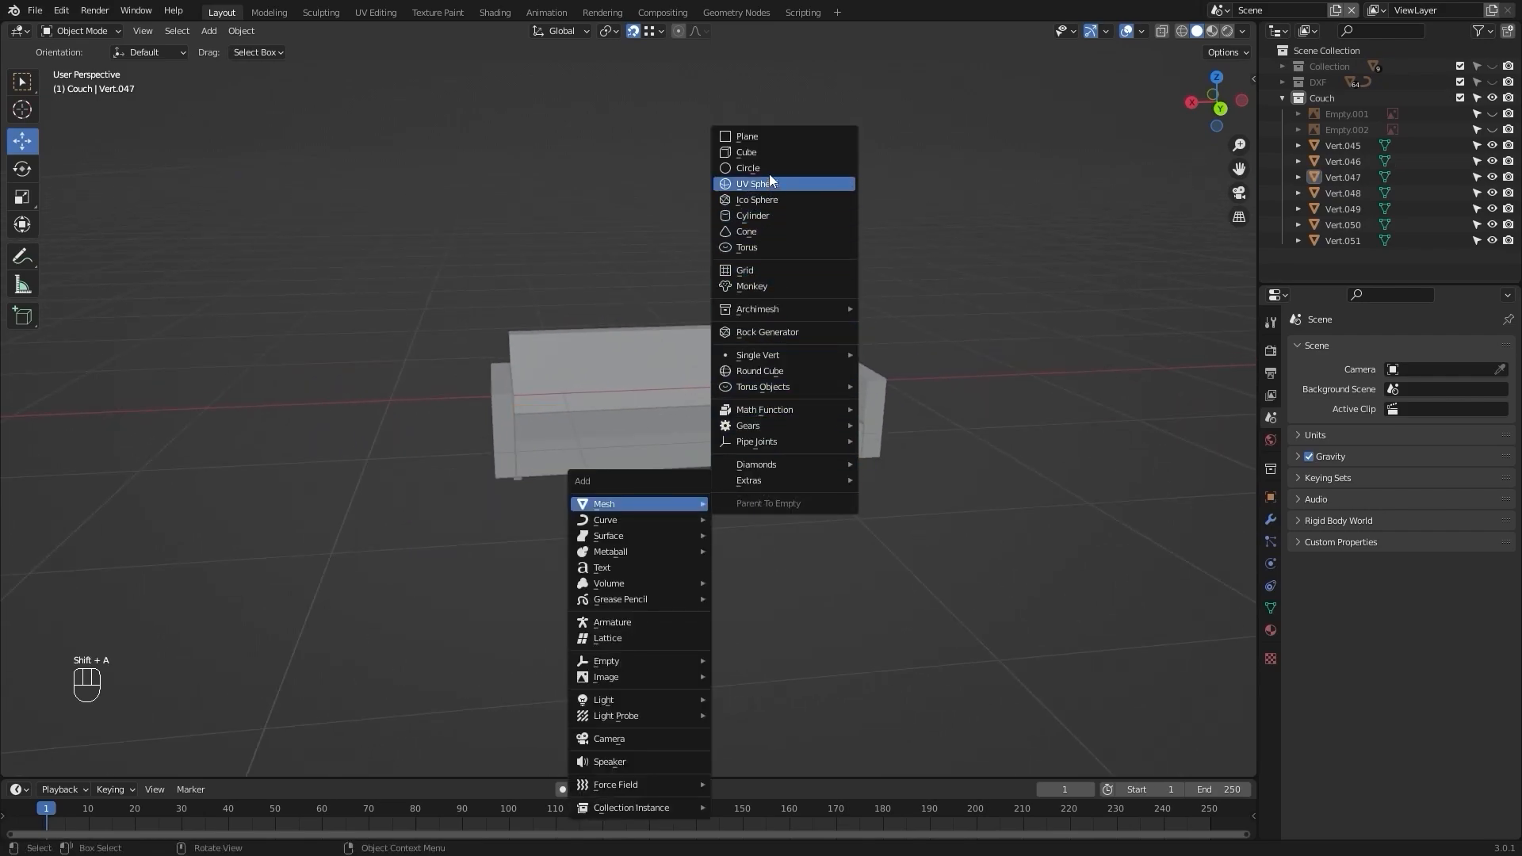
{"action": "left_click", "coordinate": [749, 152]}
{"action": "scroll", "coordinate": [707, 415], "scroll_direction": "up", "scroll_amount": 4}
{"action": "key", "text": "g"}
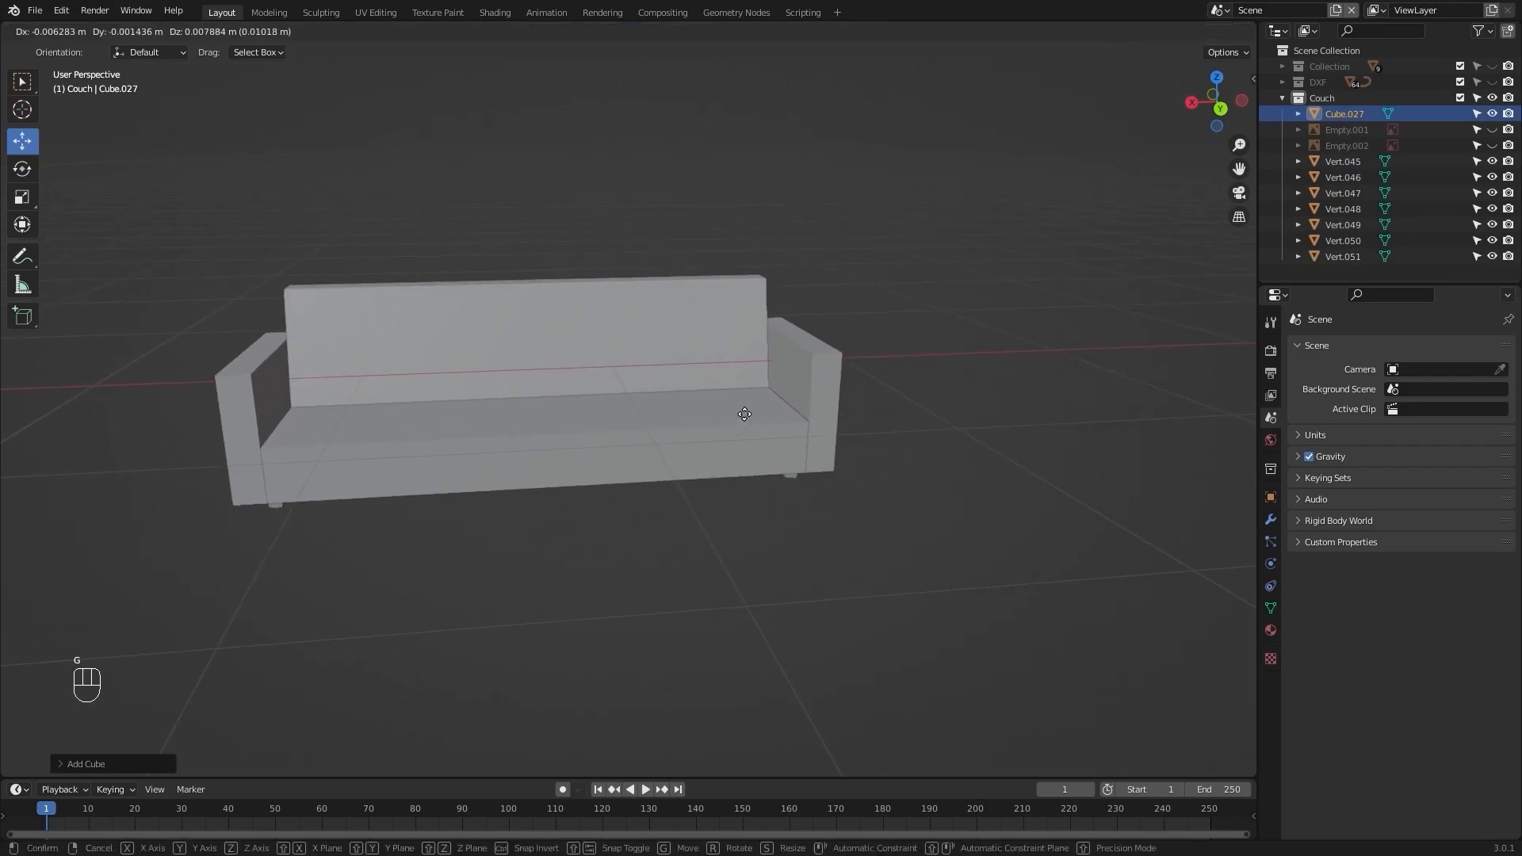
{"action": "left_click", "coordinate": [1181, 365]}
{"action": "key", "text": "s"}
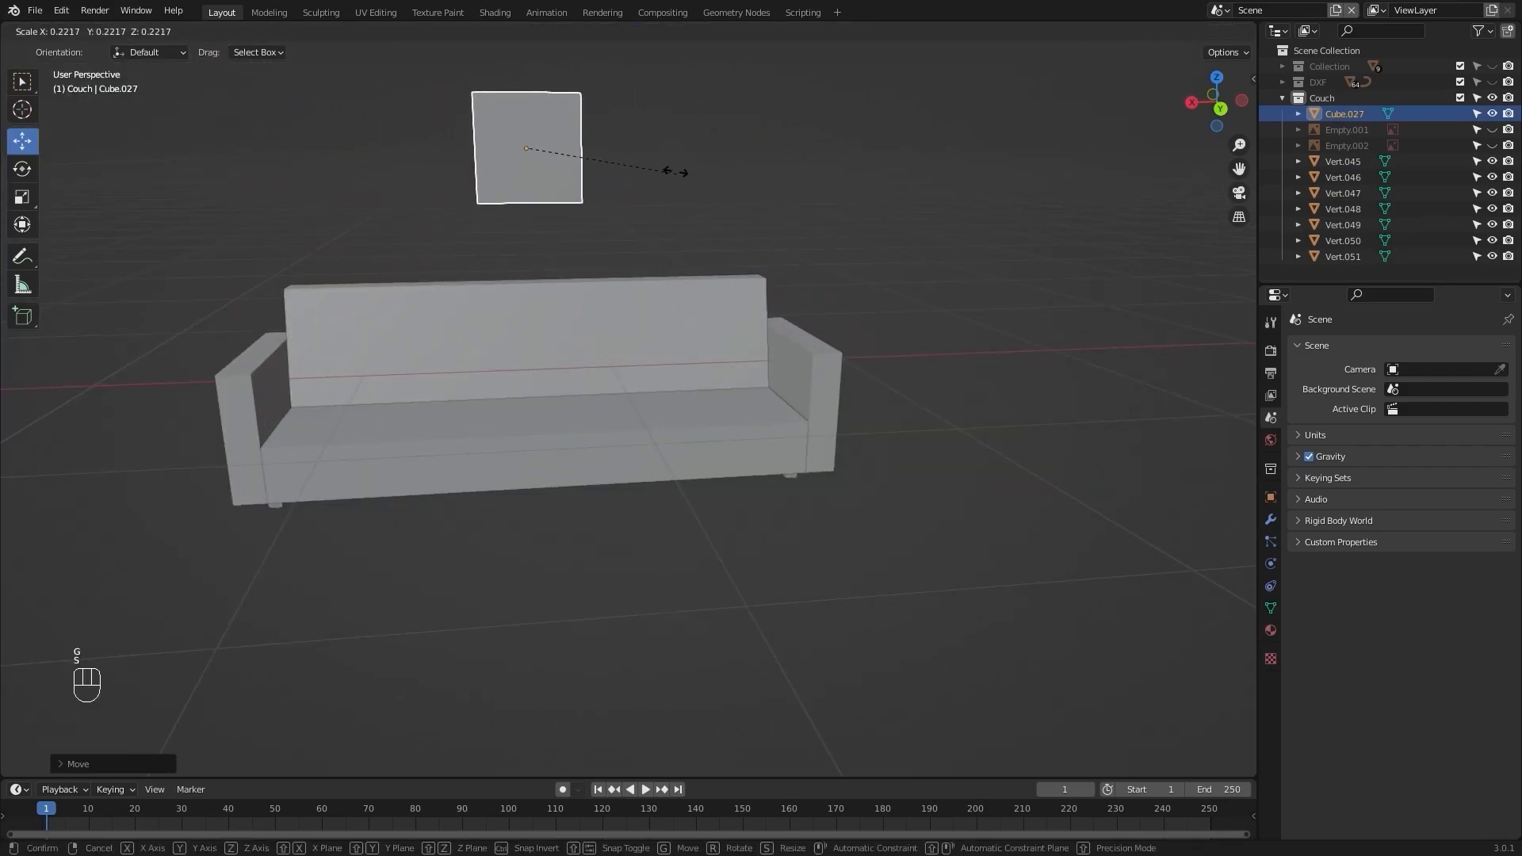
{"action": "left_click", "coordinate": [674, 172]}
In the back orthographic view, move the cube down onto the right end of the couch seat, against the armrest.
{"action": "key", "text": "ctrl+KP_1"}
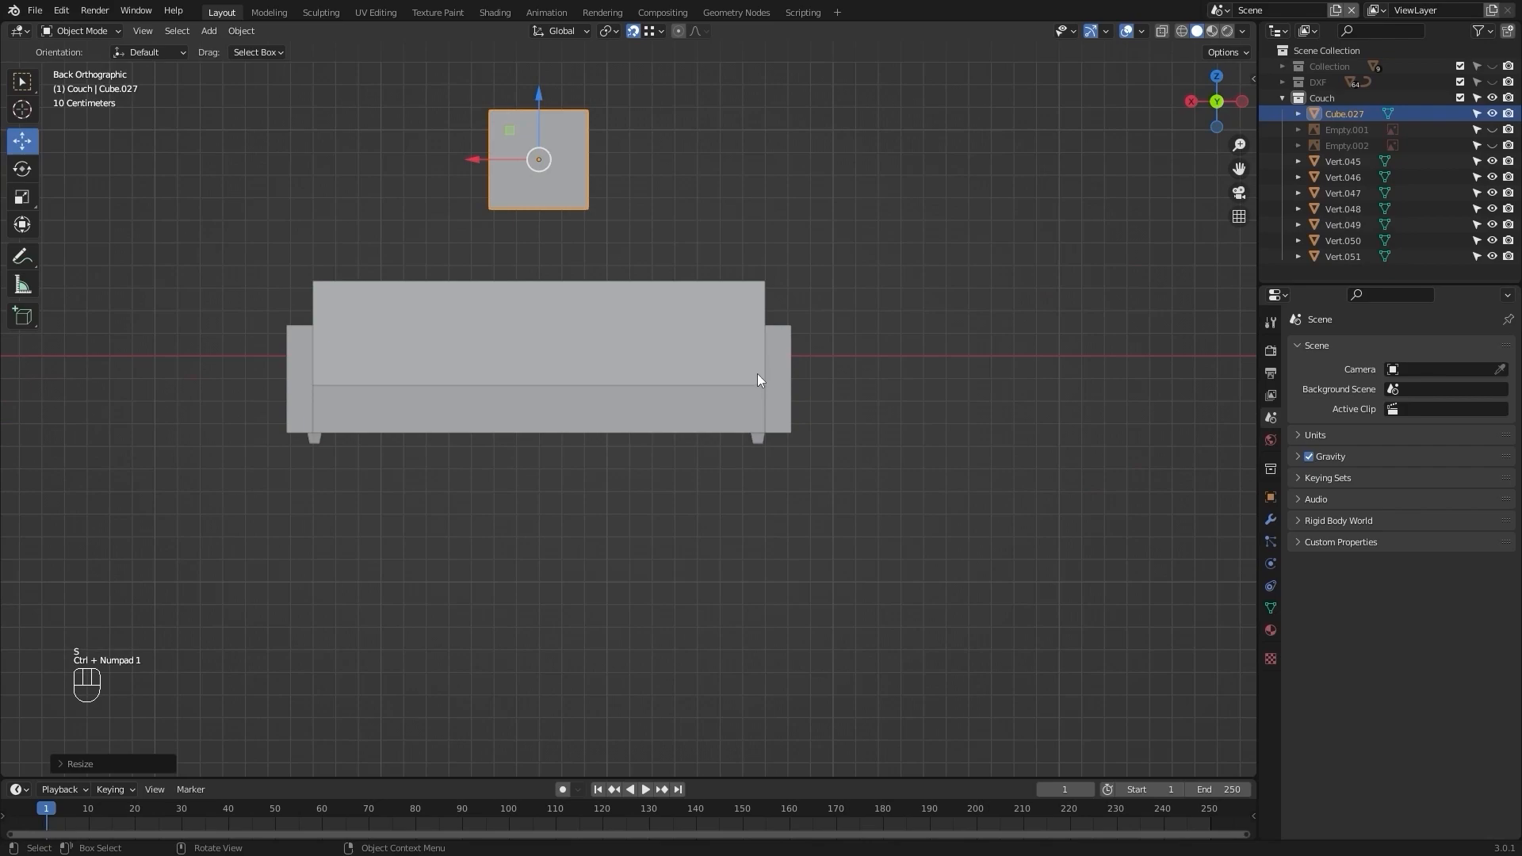
{"action": "key", "text": "g"}
{"action": "left_click", "coordinate": [774, 407]}
{"action": "middle_click_drag", "start_coordinate": [774, 408], "coordinate": [815, 432]}
Move the cube's inner side face along X to the opposite armrest, stretching the block to about 9.14 m.
{"action": "key", "text": "Tab"}
{"action": "key", "text": "z"}
{"action": "middle_click_drag", "start_coordinate": [612, 507], "coordinate": [585, 504]}
{"action": "left_click_drag", "start_coordinate": [555, 216], "coordinate": [711, 496]}
{"action": "middle_click_drag", "start_coordinate": [536, 473], "coordinate": [629, 445]}
{"action": "key", "text": "z"}
{"action": "left_click_drag", "start_coordinate": [524, 437], "coordinate": [632, 428], "text": "alt"}
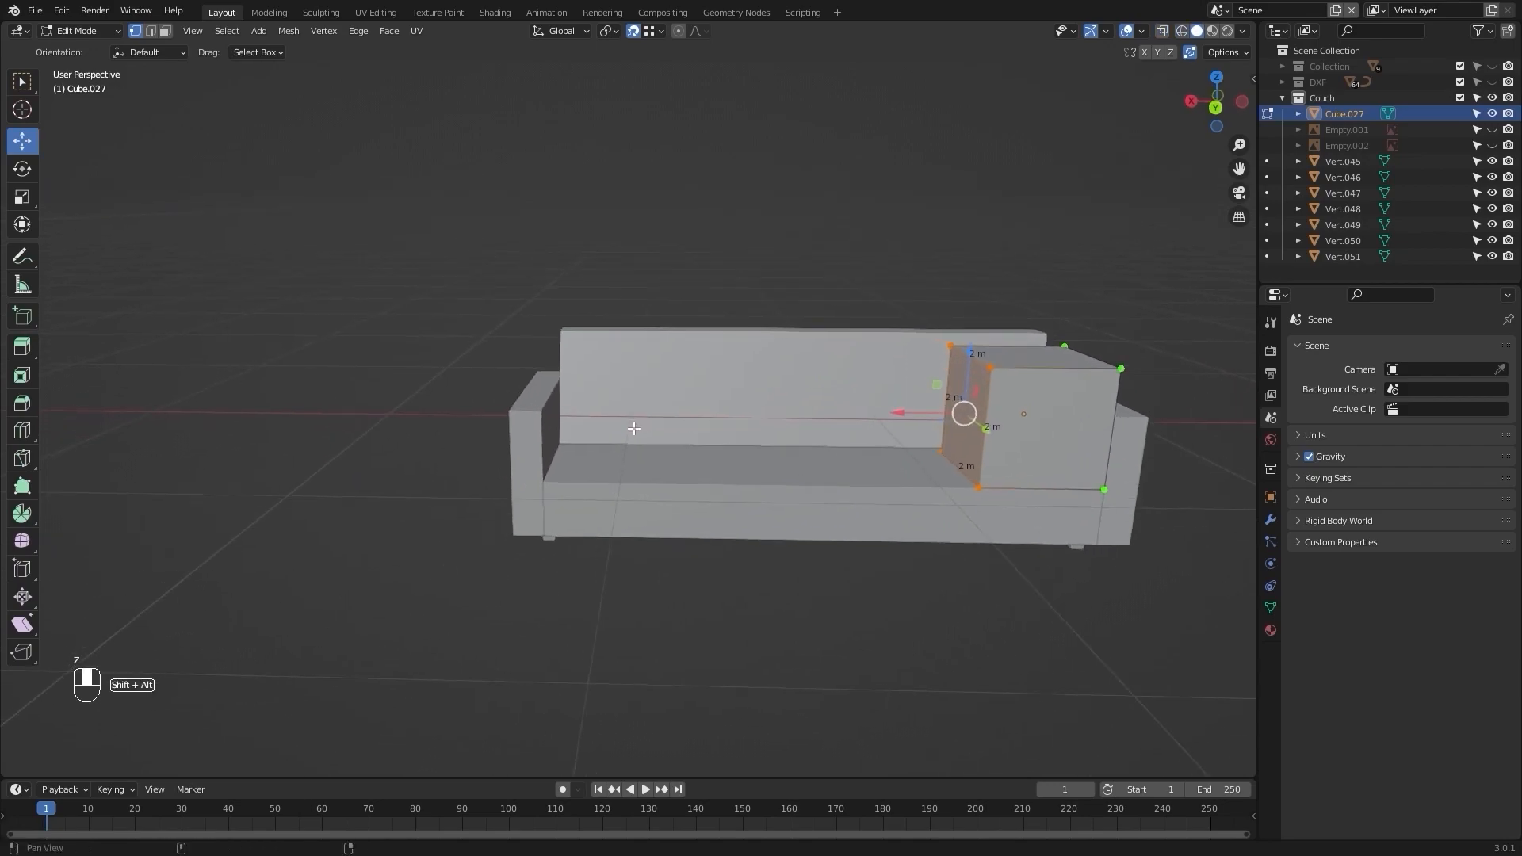
{"action": "scroll", "coordinate": [632, 428], "scroll_direction": "up", "scroll_amount": 3}
{"action": "key", "text": "g"}
{"action": "key", "text": "x"}
{"action": "left_click", "coordinate": [516, 489]}
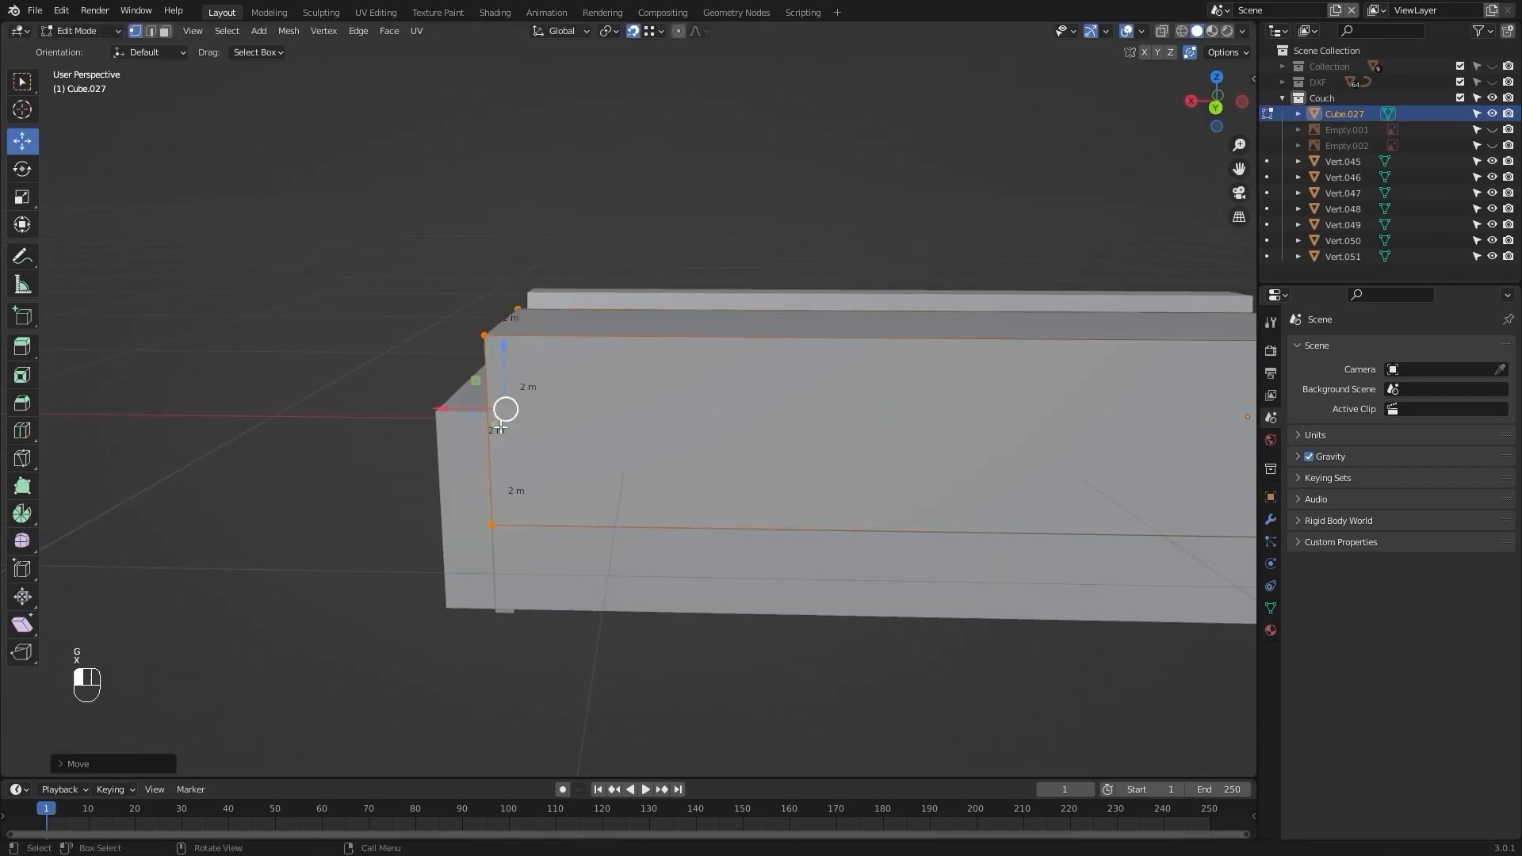
{"action": "scroll", "coordinate": [530, 383], "scroll_direction": "down", "scroll_amount": 5}
{"action": "key", "text": "z"}
{"action": "left_click_drag", "start_coordinate": [314, 228], "coordinate": [1023, 401]}
{"action": "key", "text": "z"}
{"action": "mouse_move", "coordinate": [570, 421]}
{"action": "left_mouse_down", "text": "alt"}
{"action": "mouse_move", "coordinate": [666, 467]}
{"action": "mouse_move", "coordinate": [640, 420]}
{"action": "left_mouse_up", "text": "alt"}
{"action": "left_click_drag", "start_coordinate": [835, 421], "coordinate": [959, 432], "text": "alt"}
Select the block's rear face and move it along Y by about 0.066 m toward the backrest.
{"action": "key", "text": "z"}
{"action": "mouse_move", "coordinate": [632, 404]}
{"action": "left_mouse_down", "text": "alt"}
{"action": "mouse_move", "coordinate": [561, 473]}
{"action": "mouse_move", "coordinate": [519, 432]}
{"action": "left_mouse_up", "text": "alt"}
{"action": "left_click", "coordinate": [500, 267]}
{"action": "left_click_drag", "start_coordinate": [501, 219], "coordinate": [710, 582]}
{"action": "key", "text": "z"}
{"action": "mouse_move", "coordinate": [674, 456]}
{"action": "left_mouse_down", "text": "alt"}
{"action": "mouse_move", "coordinate": [725, 515]}
{"action": "mouse_move", "coordinate": [627, 493]}
{"action": "left_mouse_up", "text": "alt"}
{"action": "scroll", "coordinate": [723, 513], "scroll_direction": "up", "scroll_amount": 3}
{"action": "left_click_drag", "start_coordinate": [627, 493], "coordinate": [622, 371], "text": "alt+shift"}
{"action": "scroll", "coordinate": [673, 554], "scroll_direction": "up", "scroll_amount": 3}
{"action": "key", "text": "g"}
{"action": "key", "text": "y"}
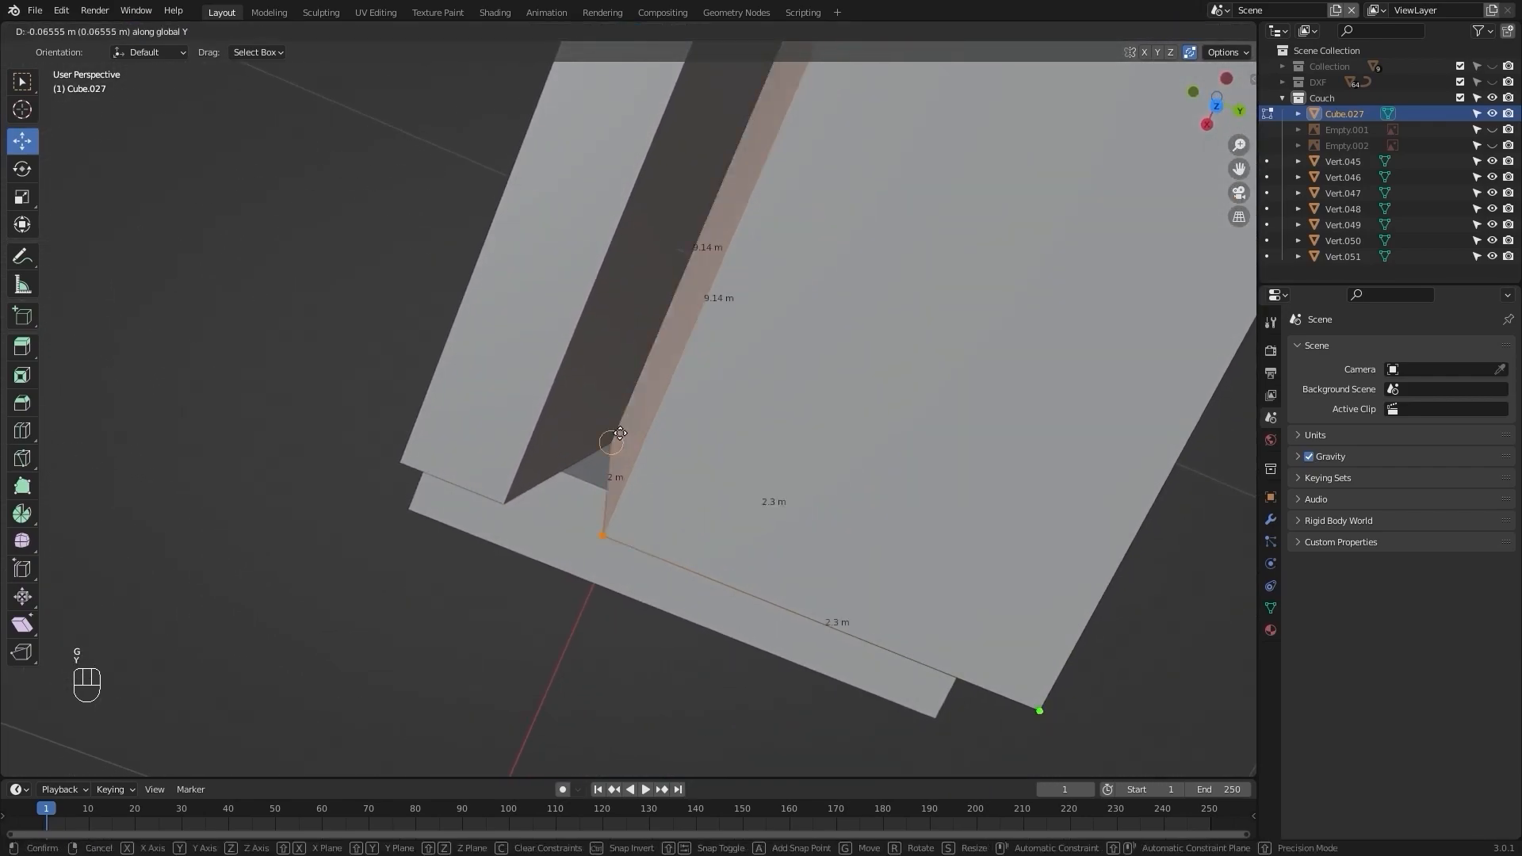
{"action": "left_click", "coordinate": [620, 438]}
Turn off snapping, select the block's top face and lower it along Z by about 0.3 m.
{"action": "scroll", "coordinate": [623, 437], "scroll_direction": "down", "scroll_amount": 2}
{"action": "left_click_drag", "start_coordinate": [623, 438], "coordinate": [820, 425], "text": "alt"}
{"action": "left_click", "coordinate": [836, 537]}
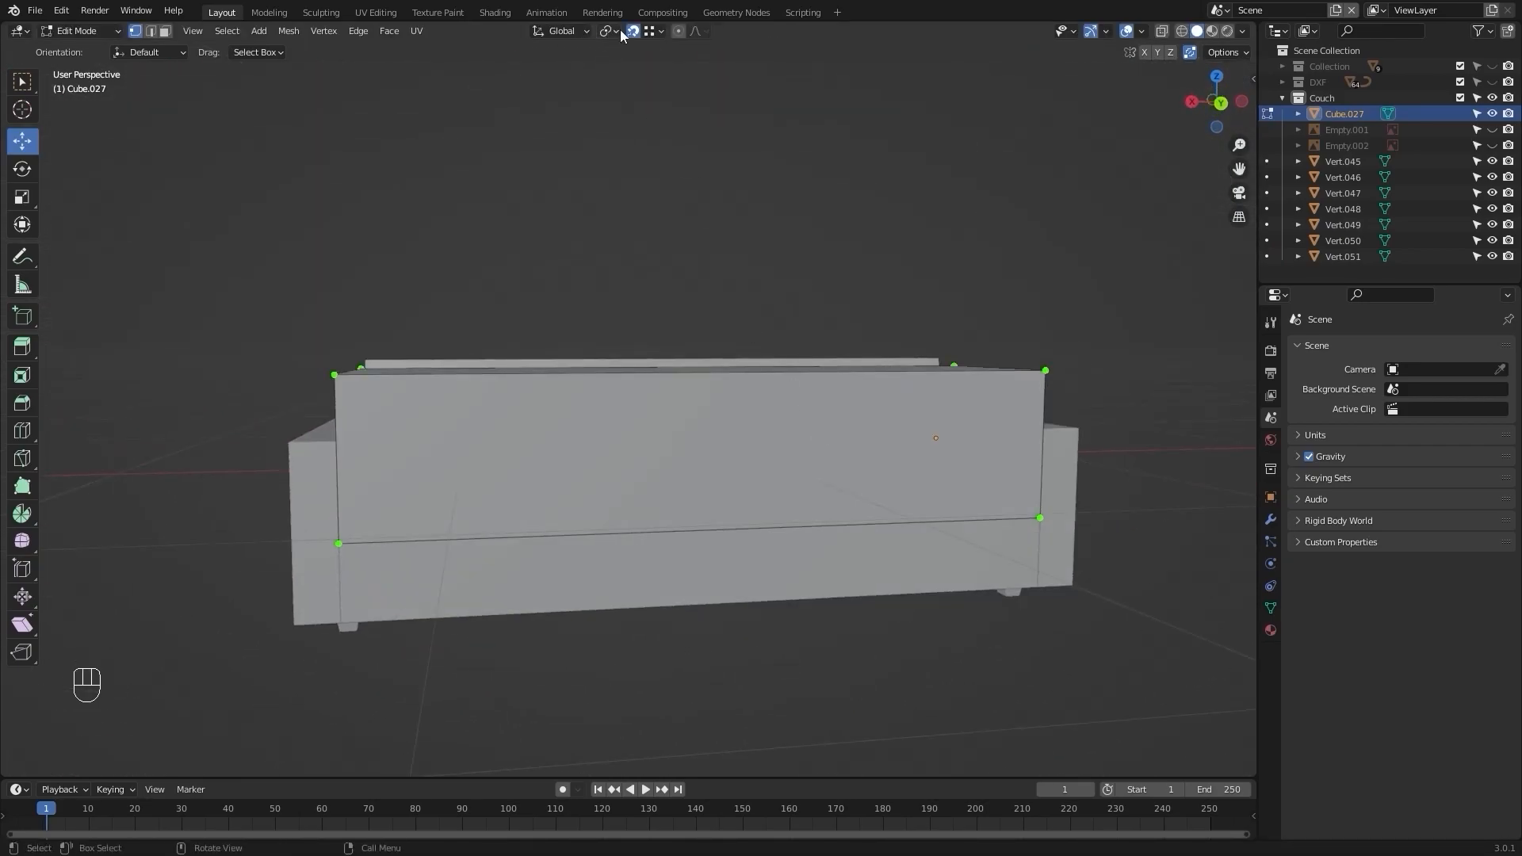
{"action": "key", "text": "z"}
{"action": "mouse_move", "coordinate": [315, 275]}
{"action": "left_mouse_down"}
{"action": "mouse_move", "coordinate": [447, 404]}
{"action": "mouse_move", "coordinate": [1173, 422]}
{"action": "mouse_move", "coordinate": [767, 431]}
{"action": "mouse_move", "coordinate": [761, 364]}
{"action": "mouse_move", "coordinate": [793, 371]}
{"action": "left_mouse_up"}
{"action": "key", "text": "z"}
{"action": "left_click_drag", "start_coordinate": [819, 305], "coordinate": [857, 345], "text": "alt"}
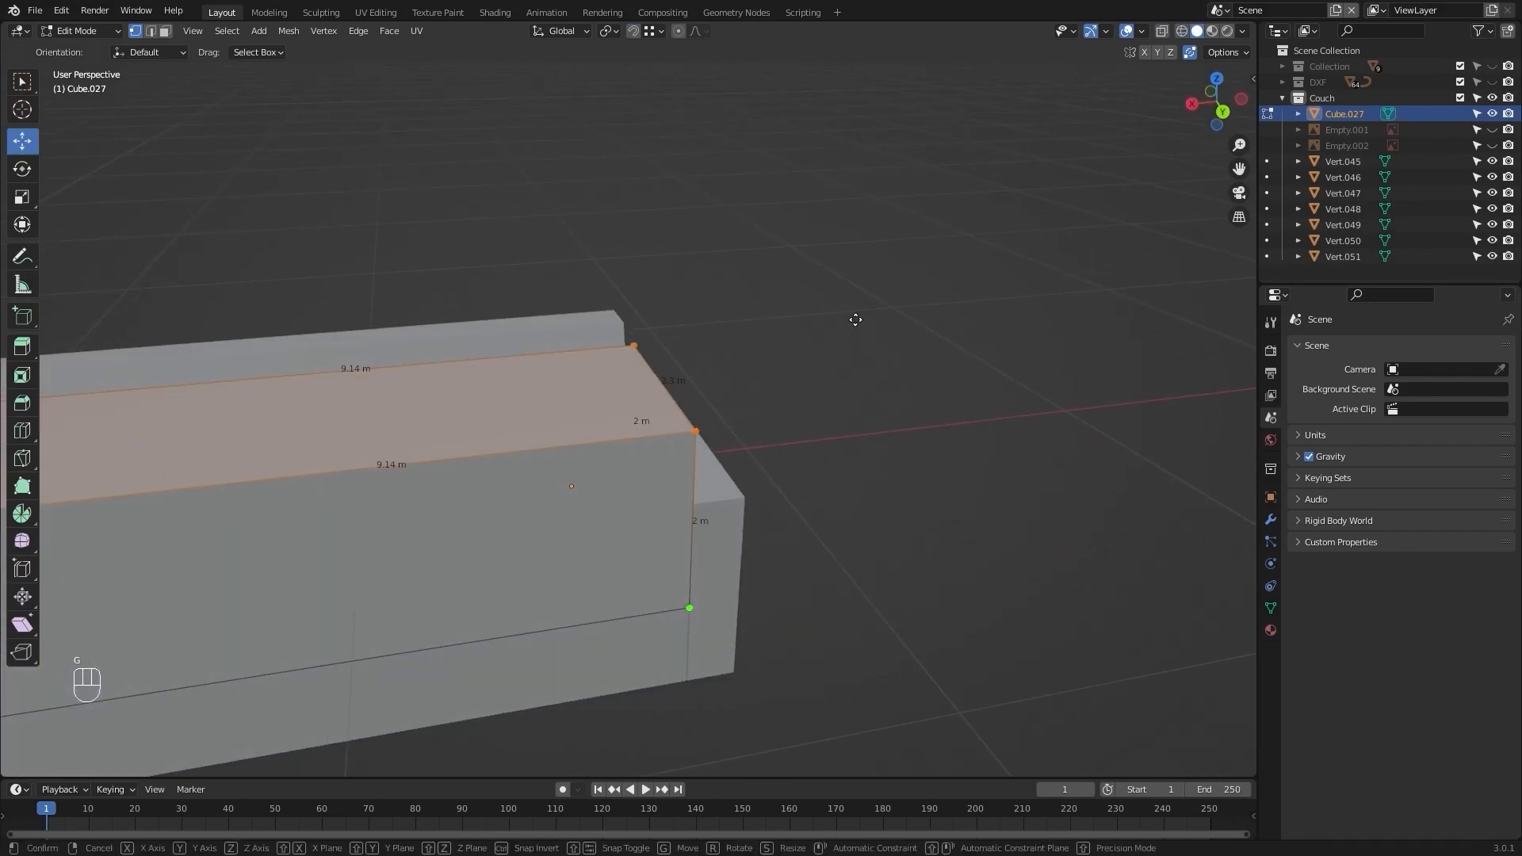
{"action": "key", "text": "g"}
{"action": "key", "text": "z"}
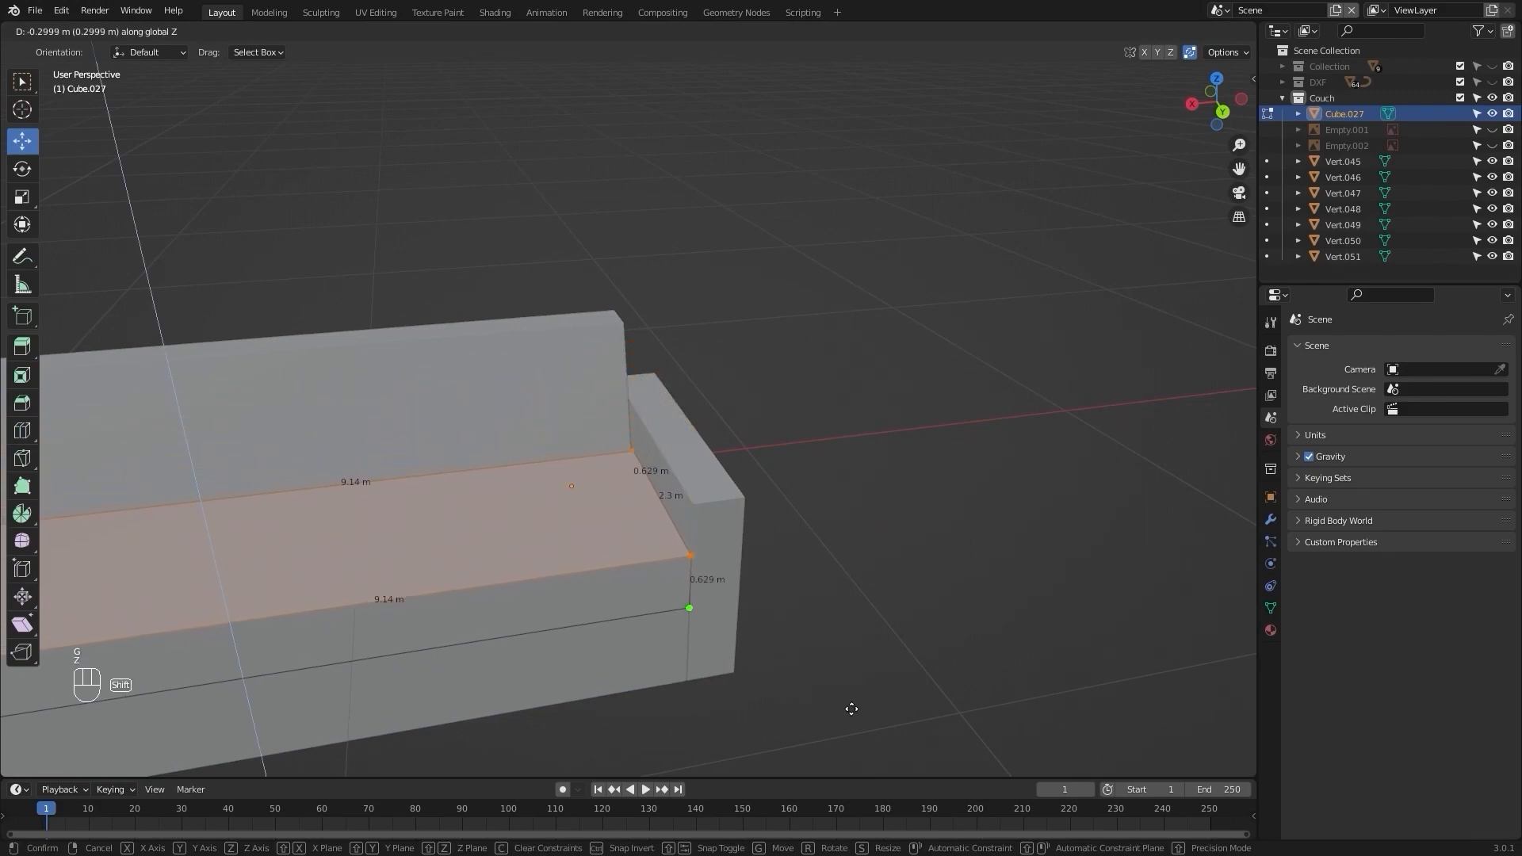
{"action": "left_click", "coordinate": [851, 706]}
Lower the top face a little further along Z until the block's vertical edges are about 0.505 m.
{"action": "left_click_drag", "start_coordinate": [862, 645], "coordinate": [896, 529], "text": "alt"}
{"action": "key", "text": "g"}
{"action": "key", "text": "z"}
{"action": "left_click", "coordinate": [849, 604]}
{"action": "scroll", "coordinate": [824, 581], "scroll_direction": "down", "scroll_amount": 3}
{"action": "key", "text": "Tab"}
Divide the block into three equal cushion sections with two evenly spaced loop cuts.
{"action": "key", "text": "Tab"}
{"action": "left_click_drag", "start_coordinate": [683, 507], "coordinate": [625, 535], "text": "alt"}
{"action": "left_click", "coordinate": [767, 645]}
{"action": "left_click", "coordinate": [609, 511]}
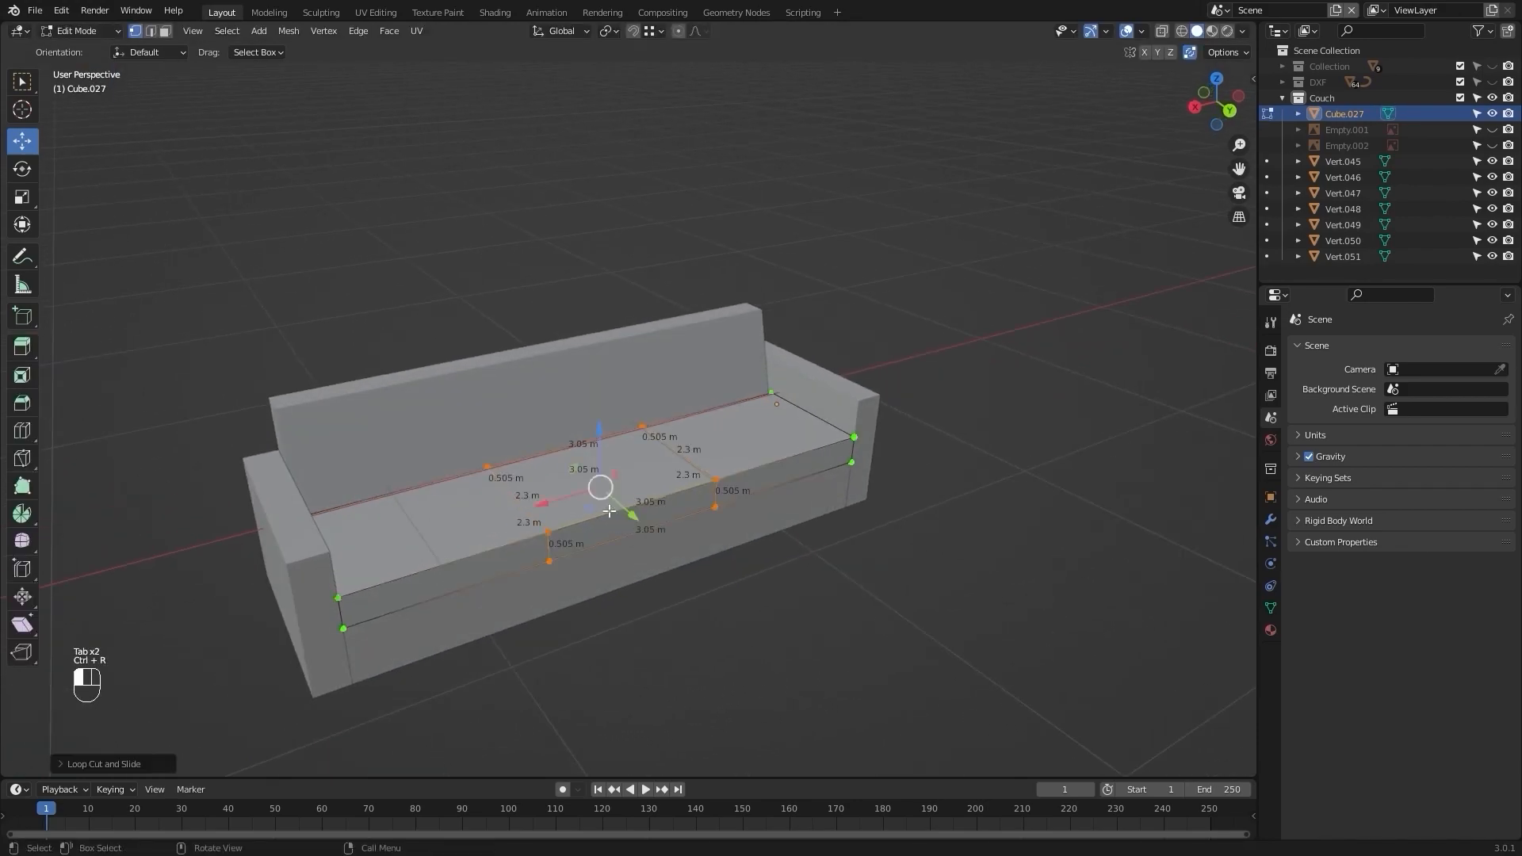
Select the vertices at the block's right end in wireframe and delete them.
{"action": "left_click", "coordinate": [757, 479]}
{"action": "left_click_drag", "start_coordinate": [959, 290], "coordinate": [738, 603]}
{"action": "key", "text": "x"}
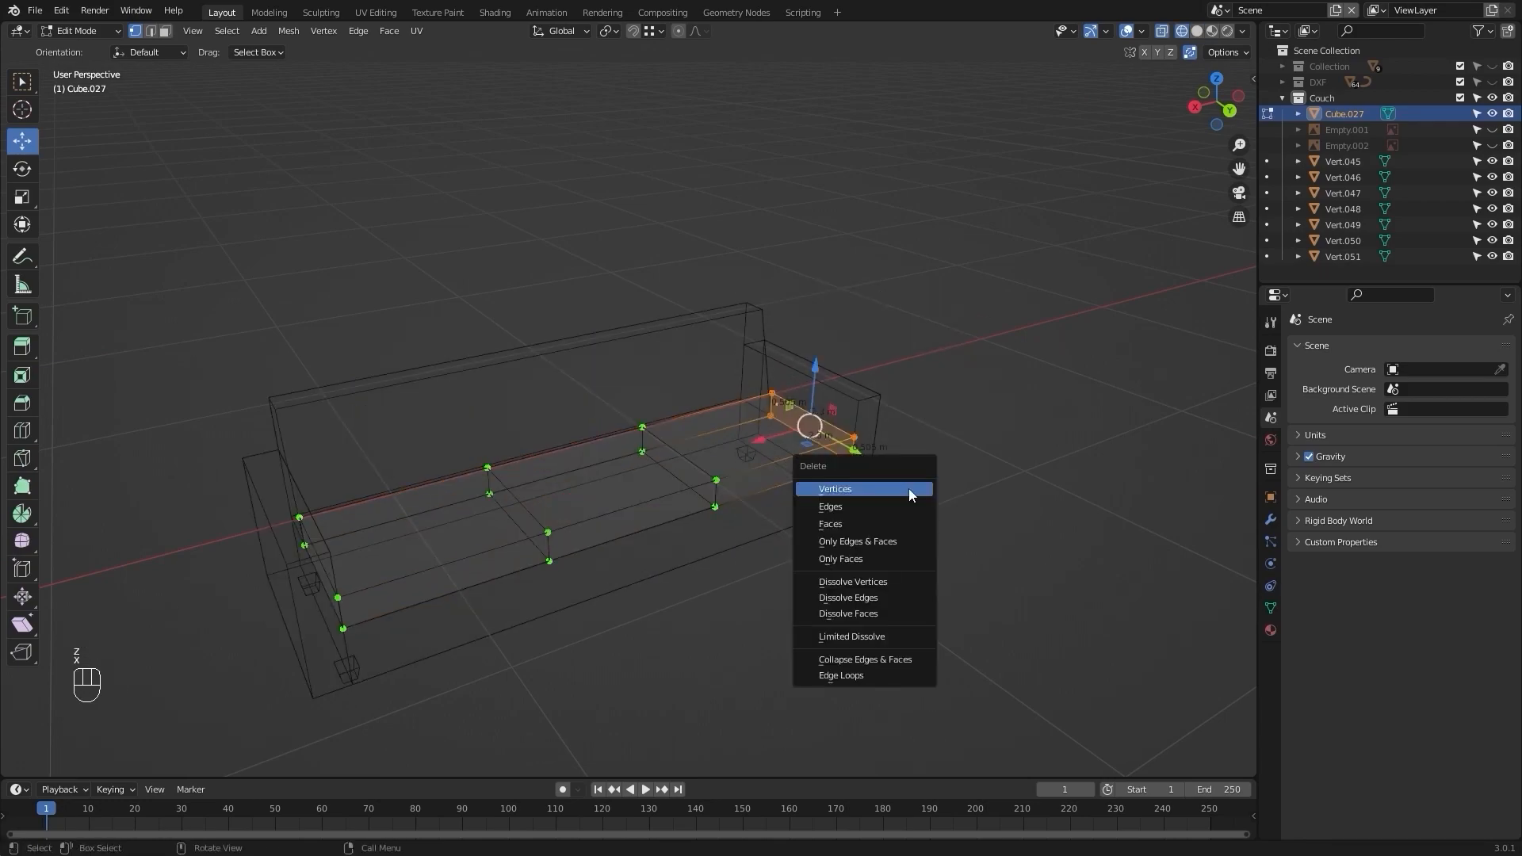
{"action": "left_click", "coordinate": [914, 496]}
Delete the vertices at the block's left end, keeping only the middle cushion section.
{"action": "left_click_drag", "start_coordinate": [793, 502], "coordinate": [757, 492], "text": "alt"}
{"action": "left_click_drag", "start_coordinate": [757, 491], "coordinate": [513, 481], "text": "alt+shift"}
{"action": "left_click_drag", "start_coordinate": [321, 367], "coordinate": [533, 588]}
{"action": "key", "text": "x"}
{"action": "left_click", "coordinate": [468, 405]}
Fill the open ends of the middle cushion section with faces and return to solid Object Mode.
{"action": "key", "text": "alt+z"}
{"action": "left_click_drag", "start_coordinate": [463, 393], "coordinate": [428, 591], "text": "alt"}
{"action": "key", "text": "alt+z"}
{"action": "left_click_drag", "start_coordinate": [364, 472], "coordinate": [531, 692]}
{"action": "left_click", "coordinate": [654, 657]}
{"action": "left_click_drag", "start_coordinate": [321, 424], "coordinate": [549, 670]}
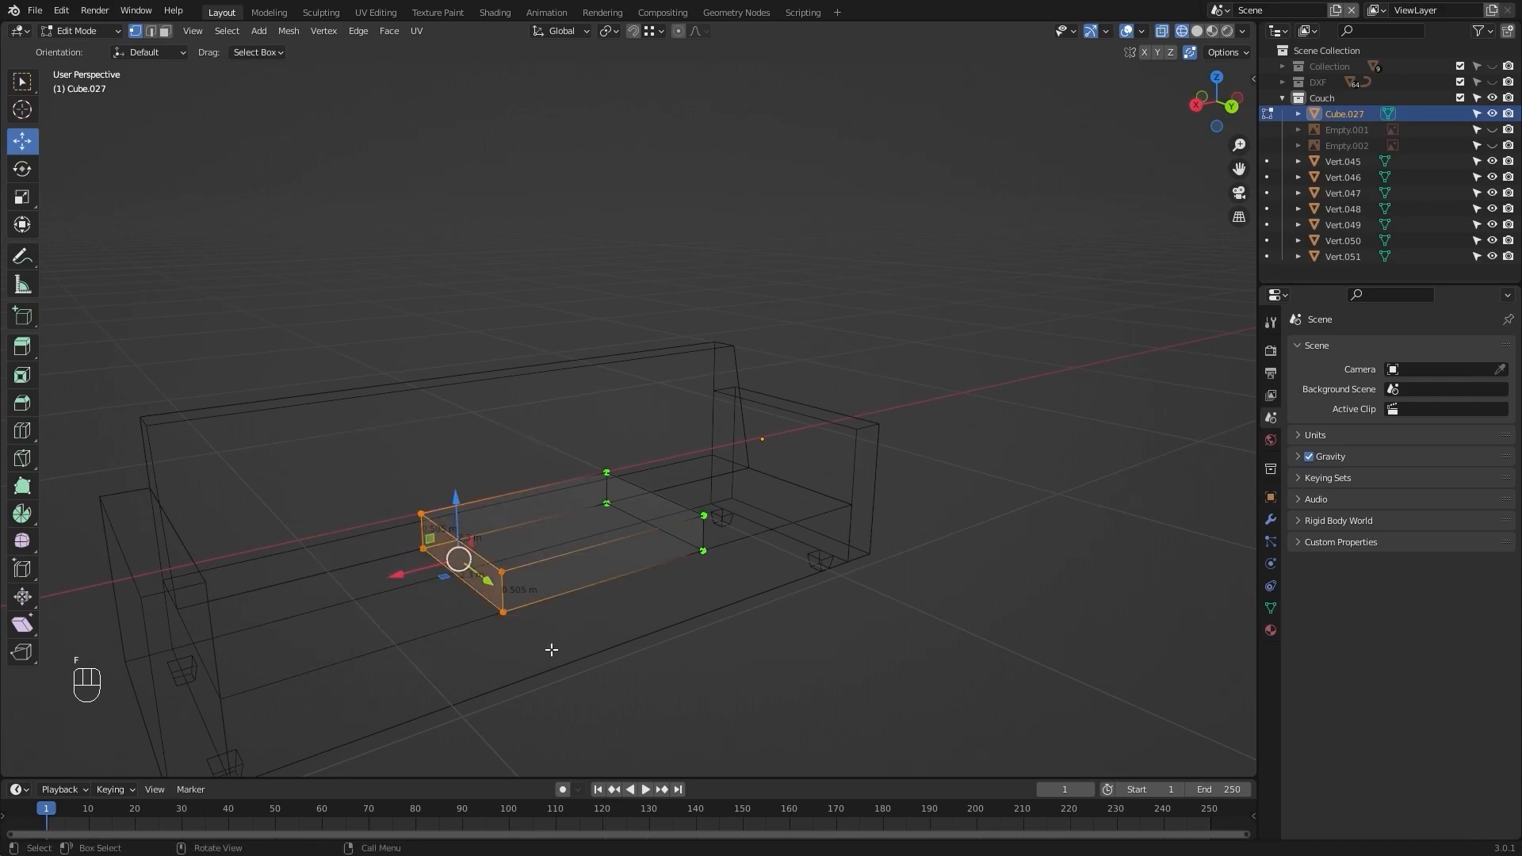
{"action": "key", "text": "z"}
{"action": "left_click_drag", "start_coordinate": [792, 621], "coordinate": [801, 642], "text": "alt"}
{"action": "key", "text": "Tab"}
In Edit Mode, add a series of evenly spaced, unslid loop cuts along the cushion's long side.
{"action": "mouse_move", "coordinate": [699, 669]}
{"action": "left_mouse_down", "text": "alt+shift"}
{"action": "mouse_move", "coordinate": [831, 607]}
{"action": "mouse_move", "coordinate": [715, 501]}
{"action": "mouse_move", "coordinate": [701, 514]}
{"action": "left_mouse_up", "text": "alt+shift"}
{"action": "left_click", "coordinate": [717, 541]}
{"action": "scroll", "coordinate": [705, 507], "scroll_direction": "up", "scroll_amount": 3}
{"action": "mouse_move", "coordinate": [700, 511]}
{"action": "middle_mouse_down"}
{"action": "mouse_move", "coordinate": [757, 502]}
{"action": "mouse_move", "coordinate": [672, 501]}
{"action": "middle_mouse_up"}
{"action": "middle_click_drag", "start_coordinate": [558, 495], "coordinate": [696, 514], "text": "shift"}
{"action": "middle_click_drag", "start_coordinate": [696, 514], "coordinate": [629, 455], "text": "shift"}
{"action": "middle_click_drag", "start_coordinate": [574, 445], "coordinate": [585, 459]}
{"action": "key", "text": "Tab"}
{"action": "left_click", "coordinate": [764, 597]}
{"action": "middle_click_drag", "start_coordinate": [702, 590], "coordinate": [677, 514]}
{"action": "scroll", "coordinate": [740, 598], "scroll_direction": "up", "scroll_amount": 2}
{"action": "key", "text": "ctrl+r"}
{"action": "scroll", "coordinate": [662, 498], "scroll_direction": "up", "scroll_amount": 10}
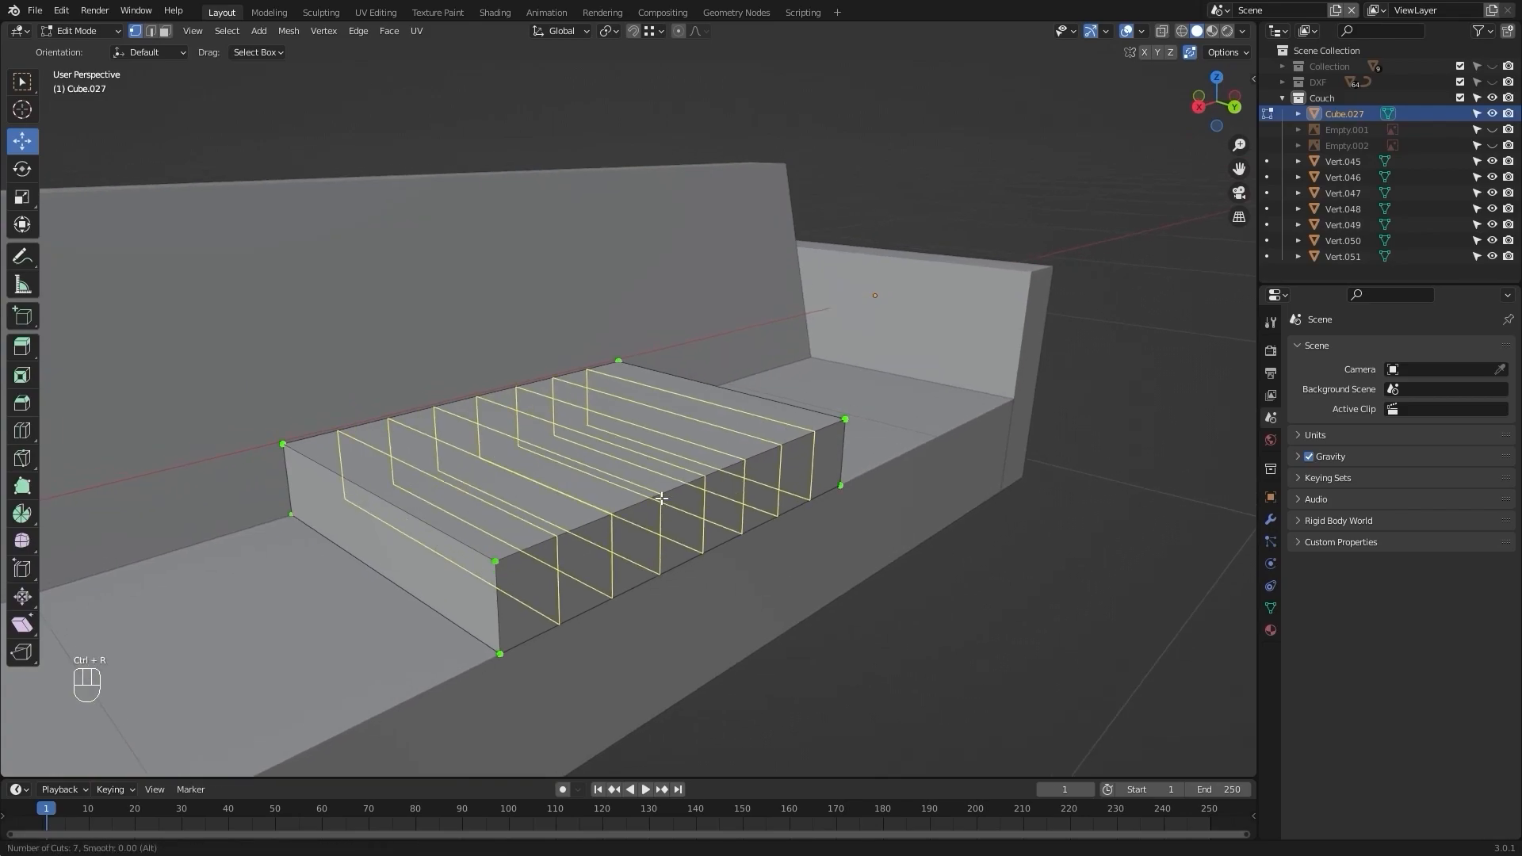
{"action": "scroll", "coordinate": [662, 498], "scroll_direction": "up", "scroll_amount": 2}
{"action": "left_click", "coordinate": [662, 498]}
{"action": "right_click", "coordinate": [661, 498]}
Add one centred horizontal loop cut around the cushion at half its thickness.
{"action": "middle_click_drag", "start_coordinate": [852, 635], "coordinate": [628, 494]}
{"action": "left_click", "coordinate": [788, 639]}
{"action": "key", "text": "ctrl+r"}
{"action": "left_click", "coordinate": [544, 487]}
{"action": "right_click", "coordinate": [544, 487]}
Add evenly spaced loop cuts across the cushion's depth to form a roughly square grid, and return to Object Mode.
{"action": "left_click", "coordinate": [799, 640]}
{"action": "key", "text": "ctrl+r"}
{"action": "scroll", "coordinate": [591, 497], "scroll_direction": "up", "scroll_amount": 8}
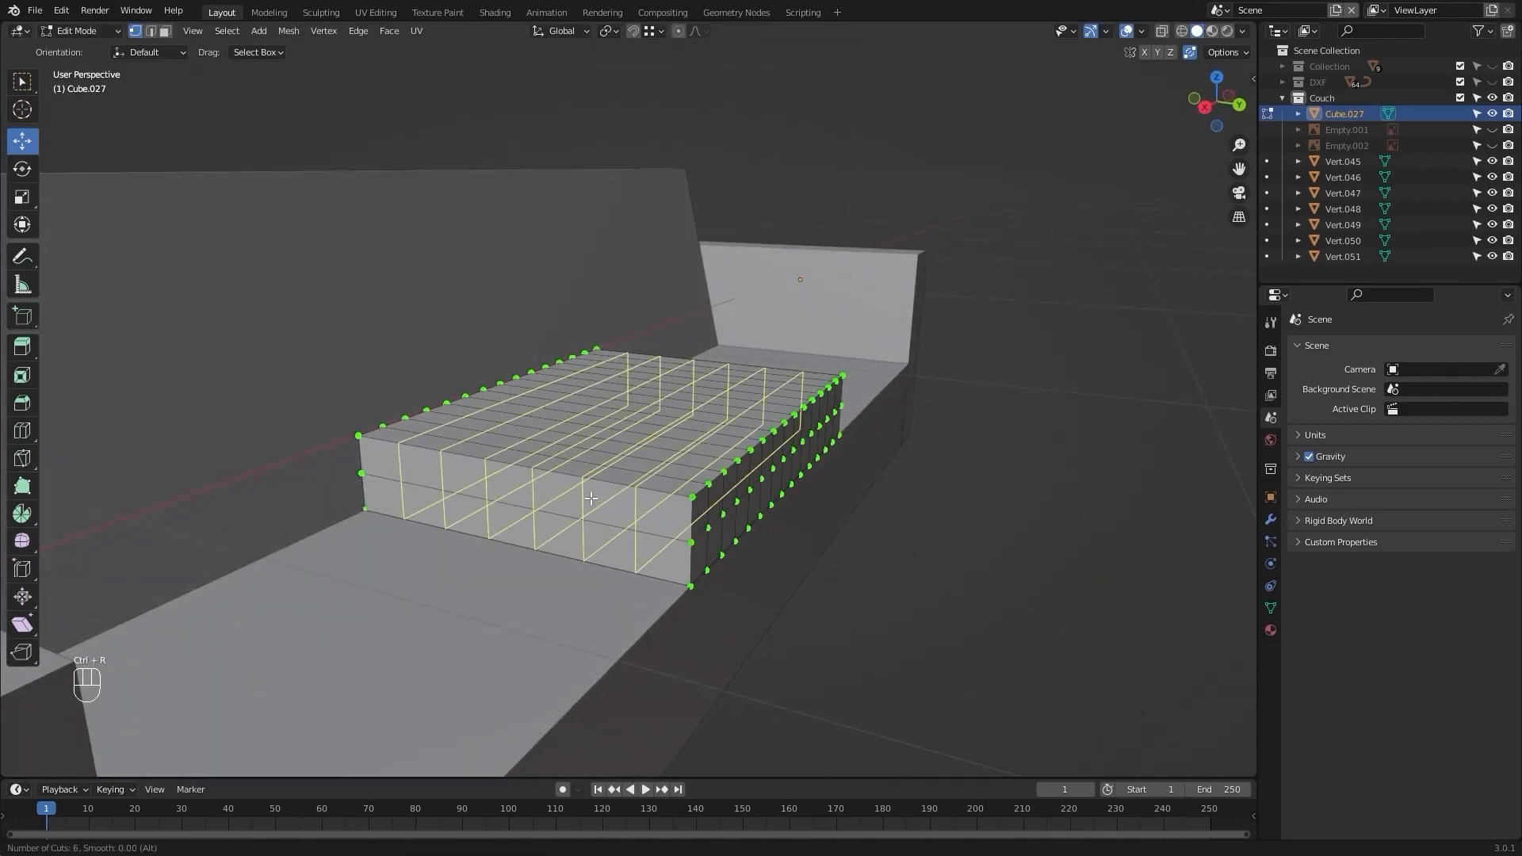
{"action": "scroll", "coordinate": [591, 499], "scroll_direction": "up", "scroll_amount": 1}
{"action": "left_click", "coordinate": [591, 498]}
{"action": "right_click", "coordinate": [590, 499]}
{"action": "left_click", "coordinate": [836, 588]}
{"action": "middle_click_drag", "start_coordinate": [826, 602], "coordinate": [784, 559], "text": "alt"}
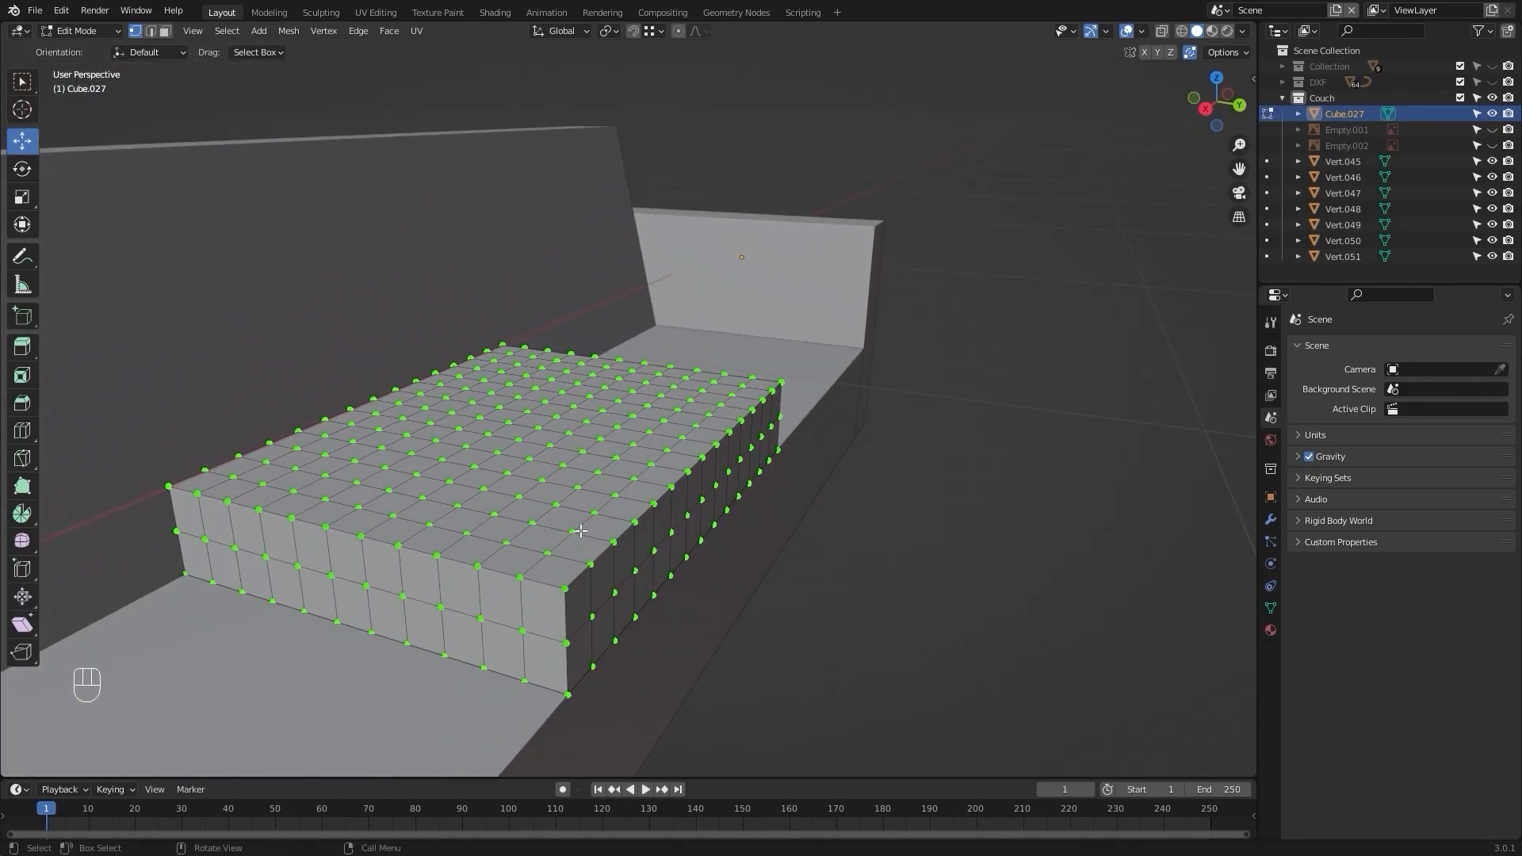
{"action": "middle_click_drag", "start_coordinate": [578, 537], "coordinate": [579, 524], "text": "alt"}
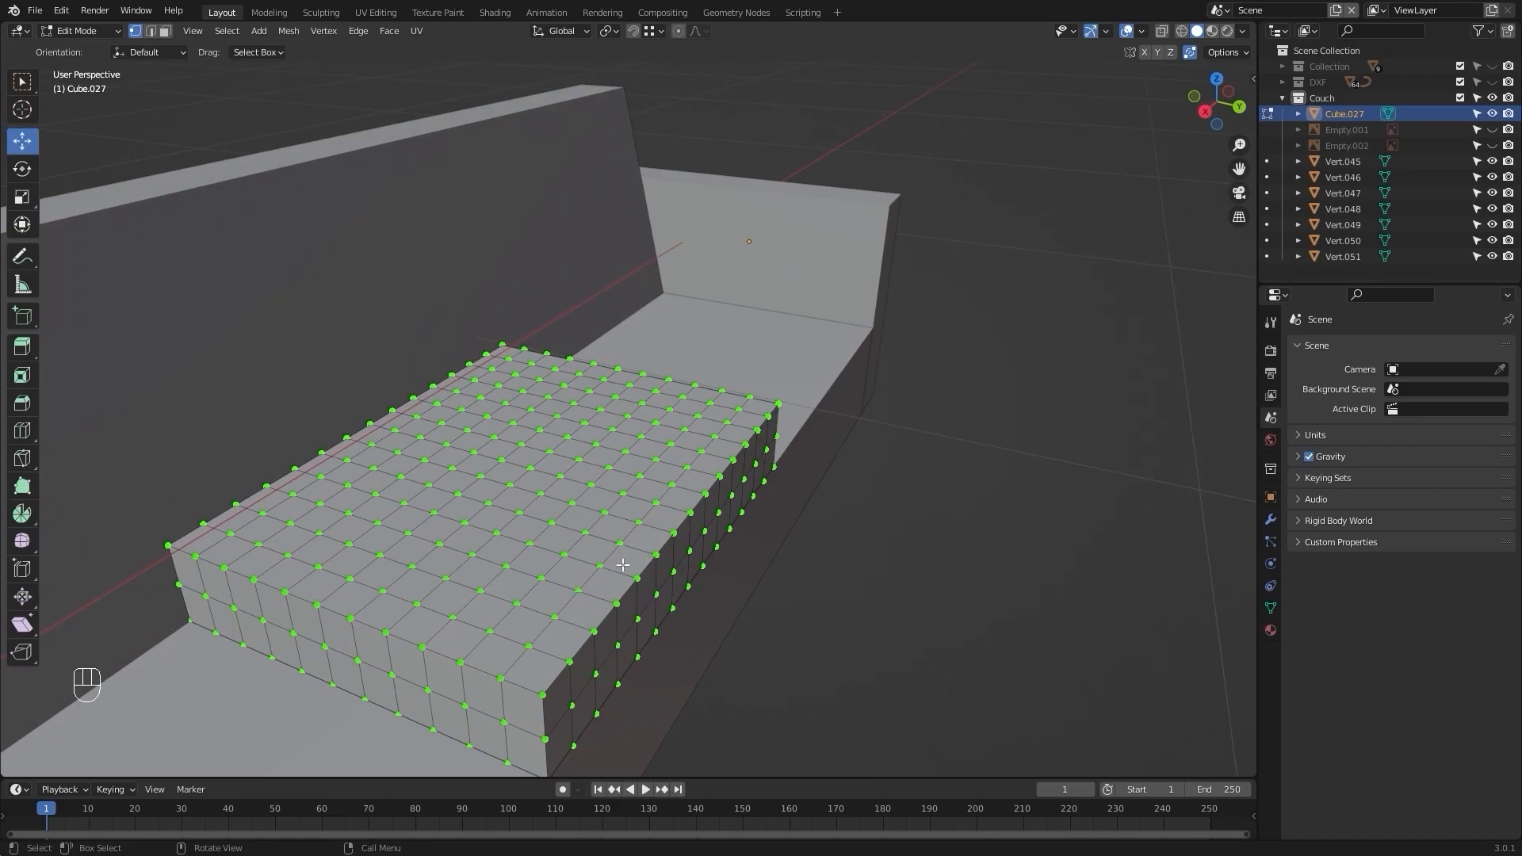
{"action": "scroll", "coordinate": [639, 547], "scroll_direction": "down", "scroll_amount": 3}
{"action": "left_click_drag", "start_coordinate": [662, 523], "coordinate": [484, 610], "text": "alt"}
{"action": "key", "text": "Tab"}
Add a Subdivision Surface modifier to the cushion, set its type to Simple and collapse the modifier's settings.
{"action": "middle_click_drag", "start_coordinate": [419, 679], "coordinate": [1168, 492]}
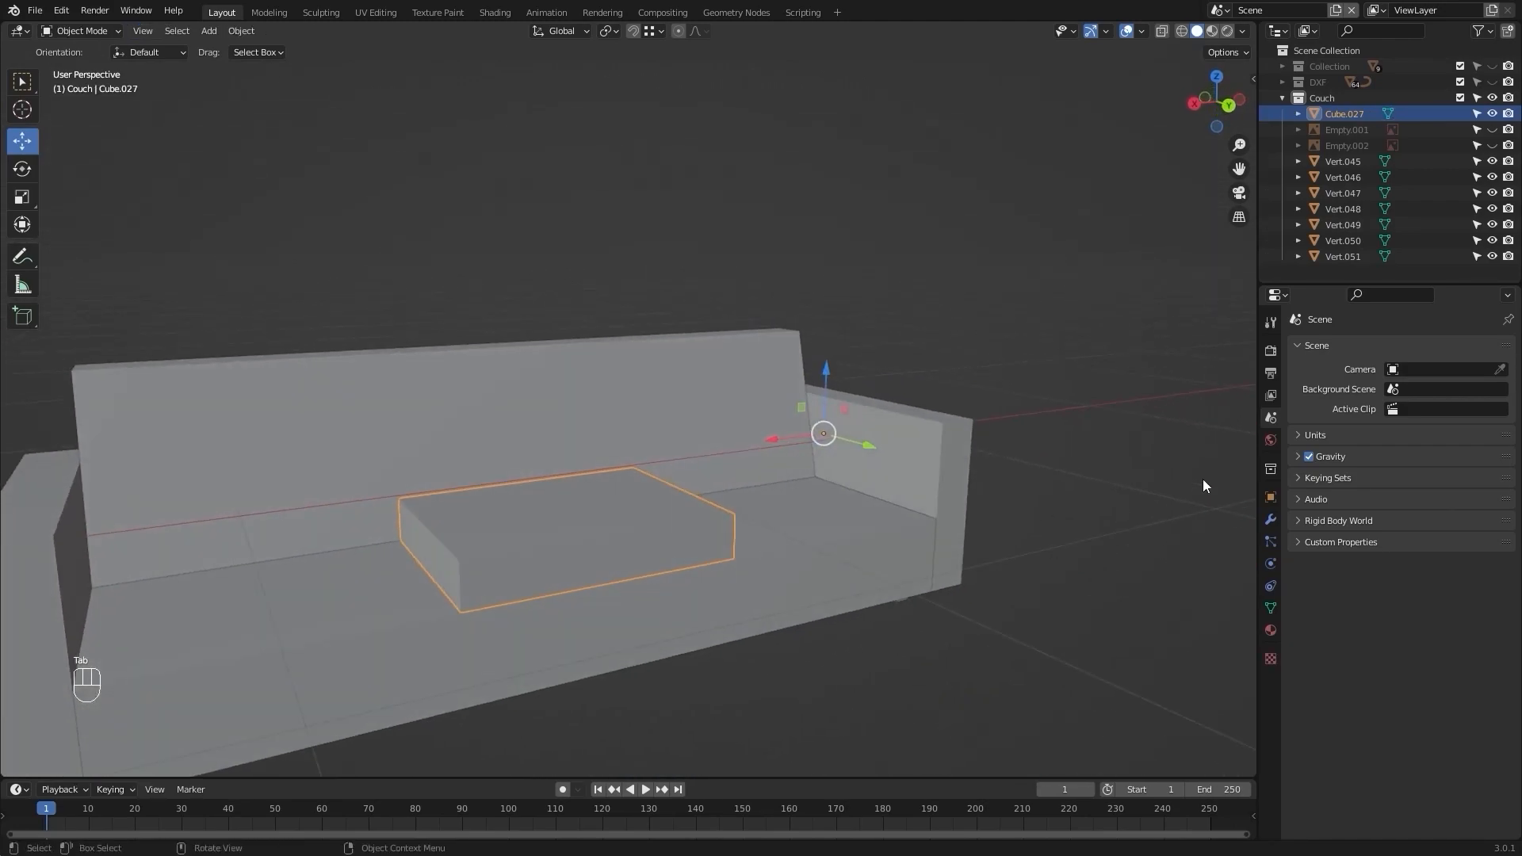
{"action": "left_click", "coordinate": [1271, 519]}
{"action": "left_click", "coordinate": [1357, 350]}
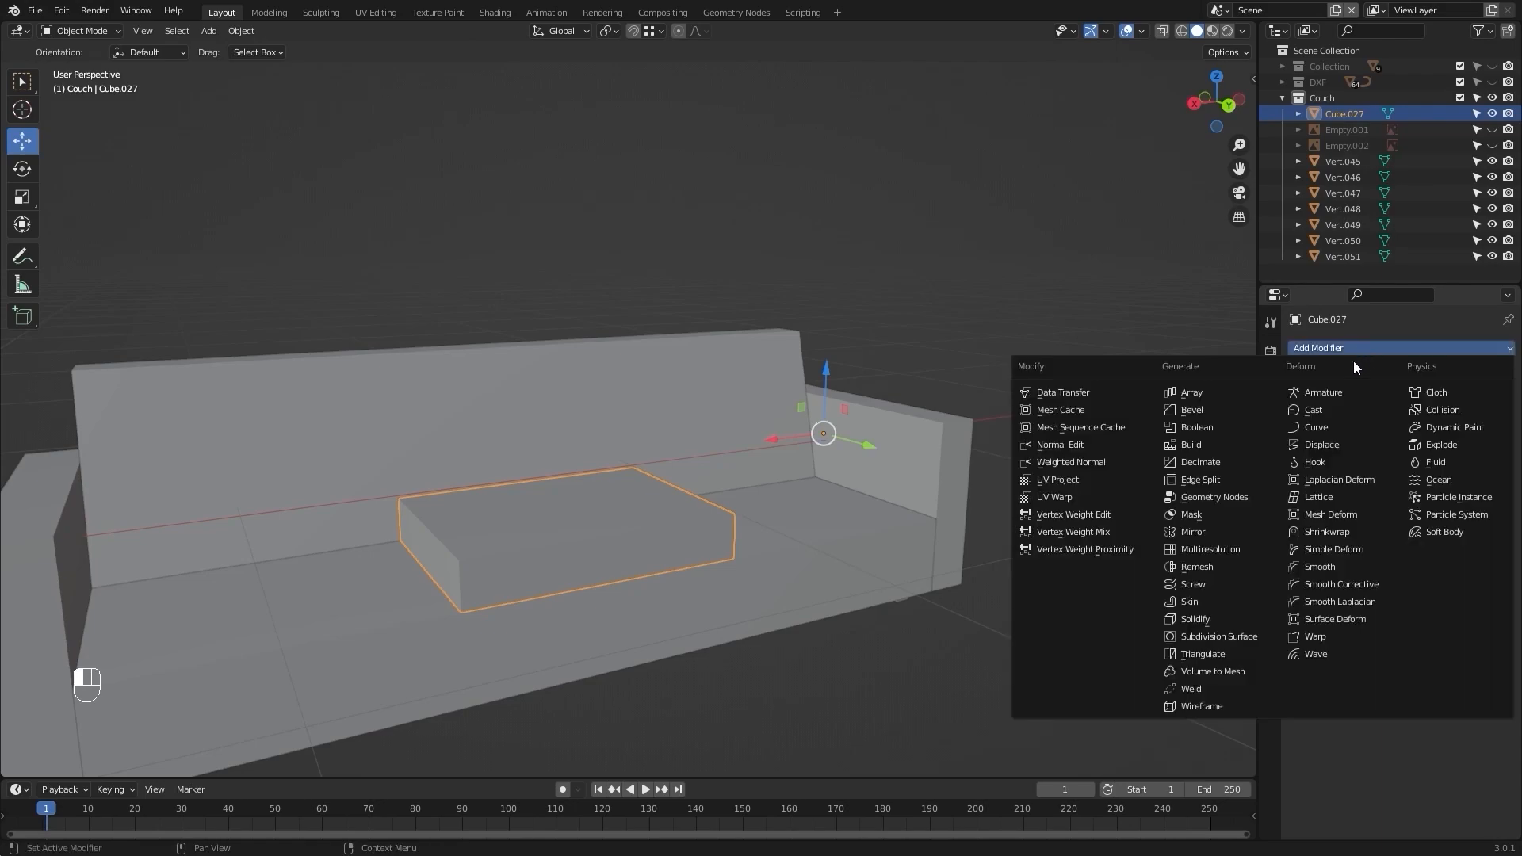
{"action": "left_click", "coordinate": [1227, 637]}
{"action": "left_click_drag", "start_coordinate": [1227, 637], "coordinate": [1146, 622], "text": "alt+shift"}
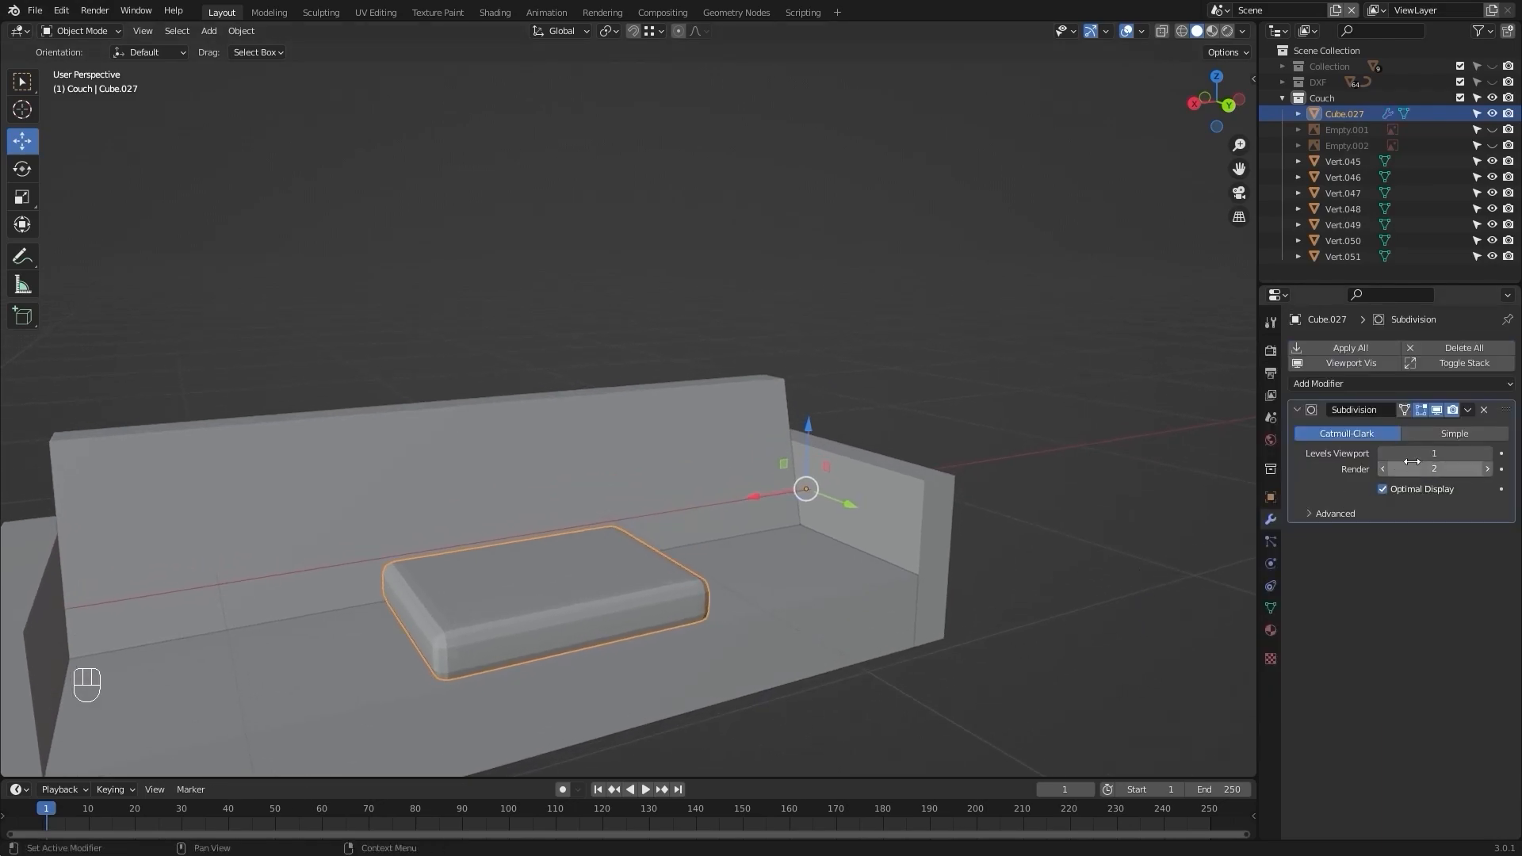
{"action": "left_click", "coordinate": [1456, 434]}
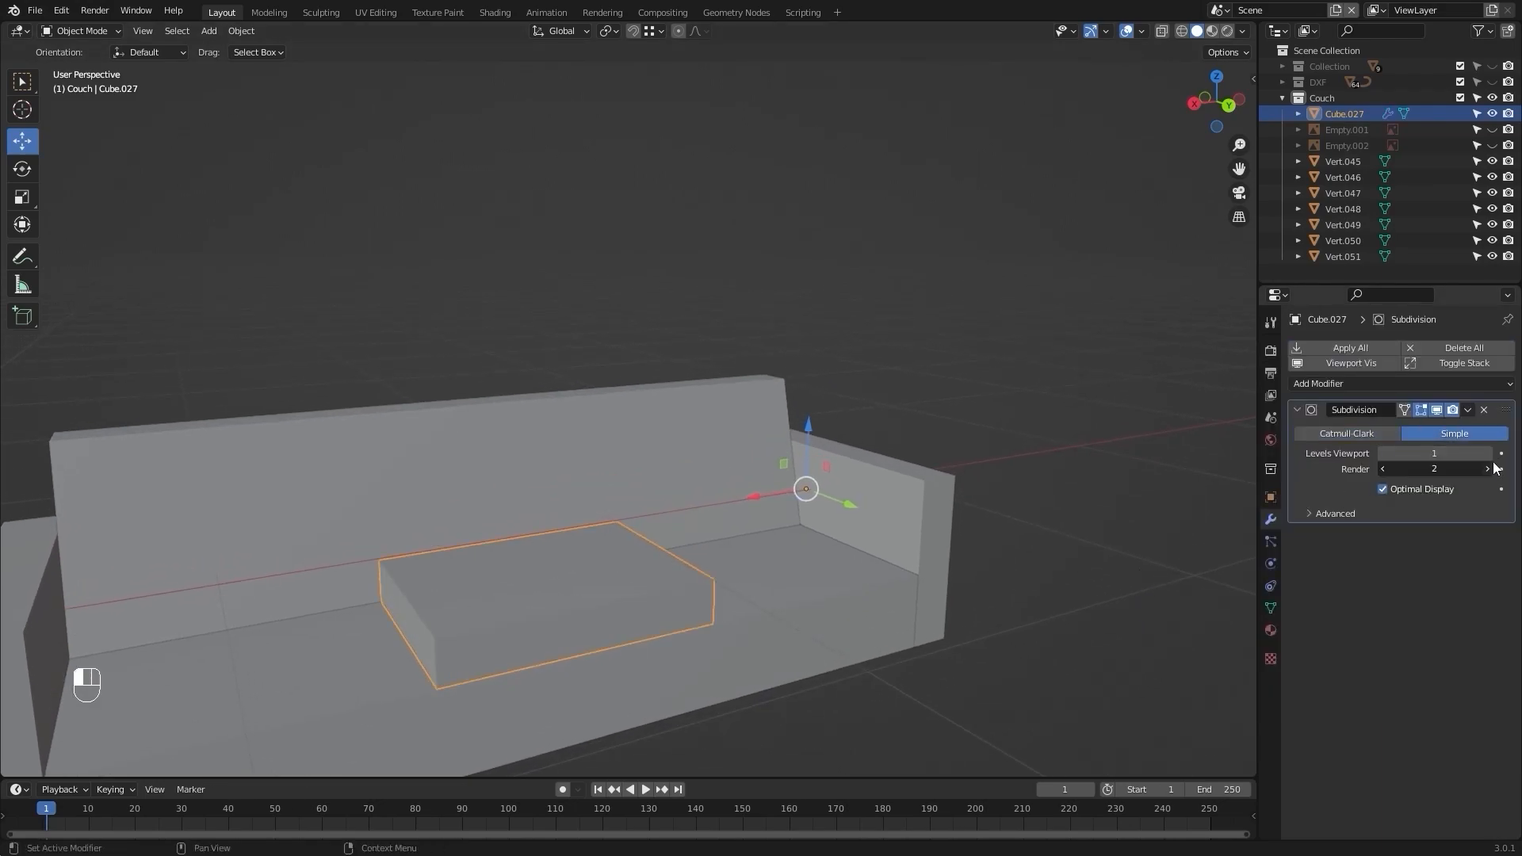
{"action": "left_click", "coordinate": [1383, 468]}
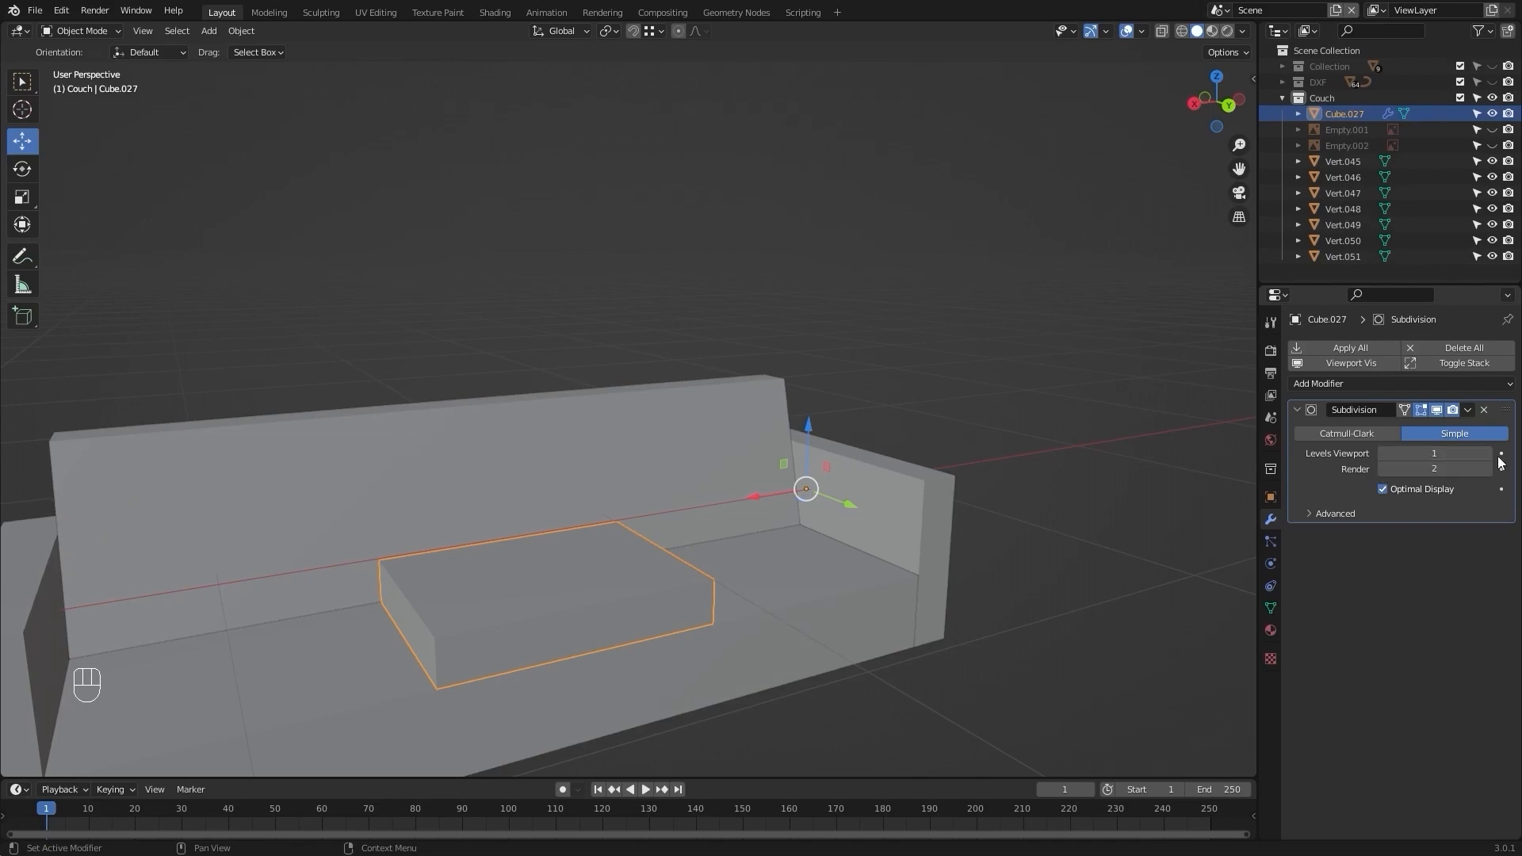
{"action": "left_click_drag", "start_coordinate": [1063, 488], "coordinate": [1050, 474], "text": "alt+shift"}
{"action": "left_click", "coordinate": [1298, 410]}
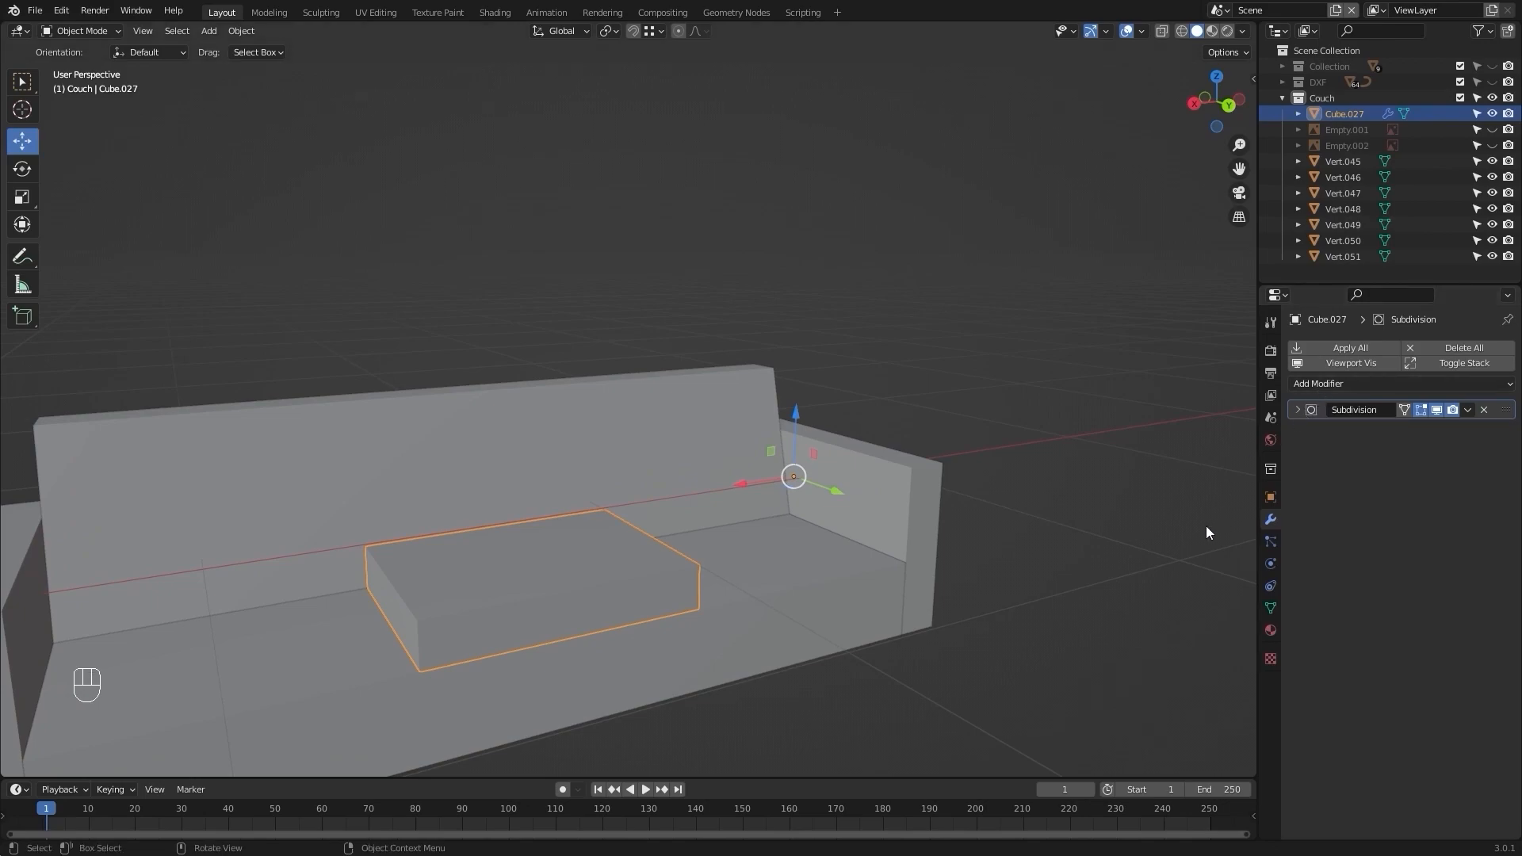
Enable Cloth physics on the cushion and turn on Pressure with a value of 5.
{"action": "left_click", "coordinate": [1270, 562]}
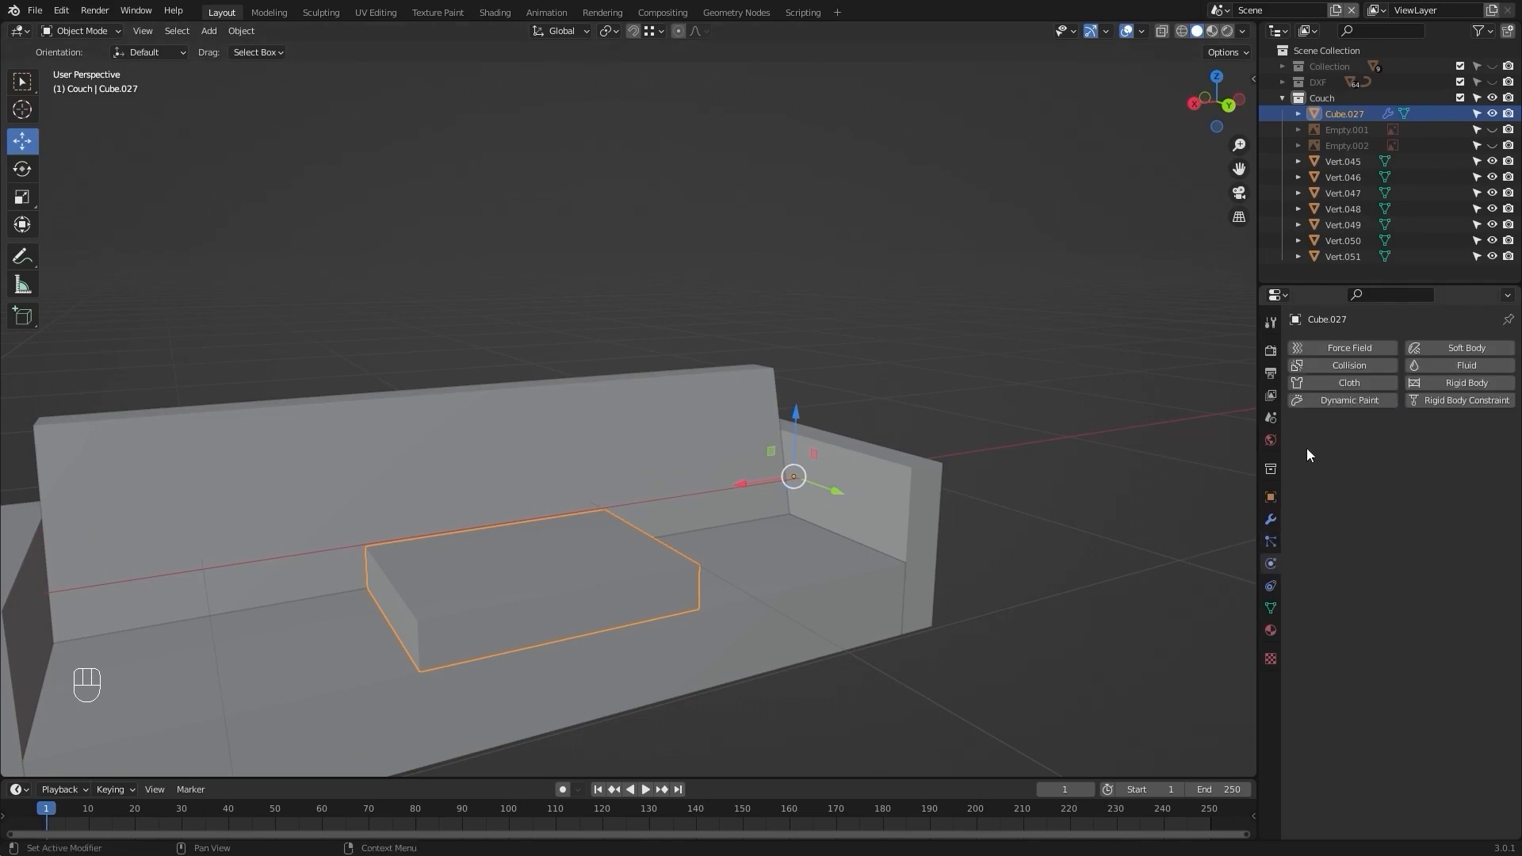
{"action": "left_click", "coordinate": [1332, 379]}
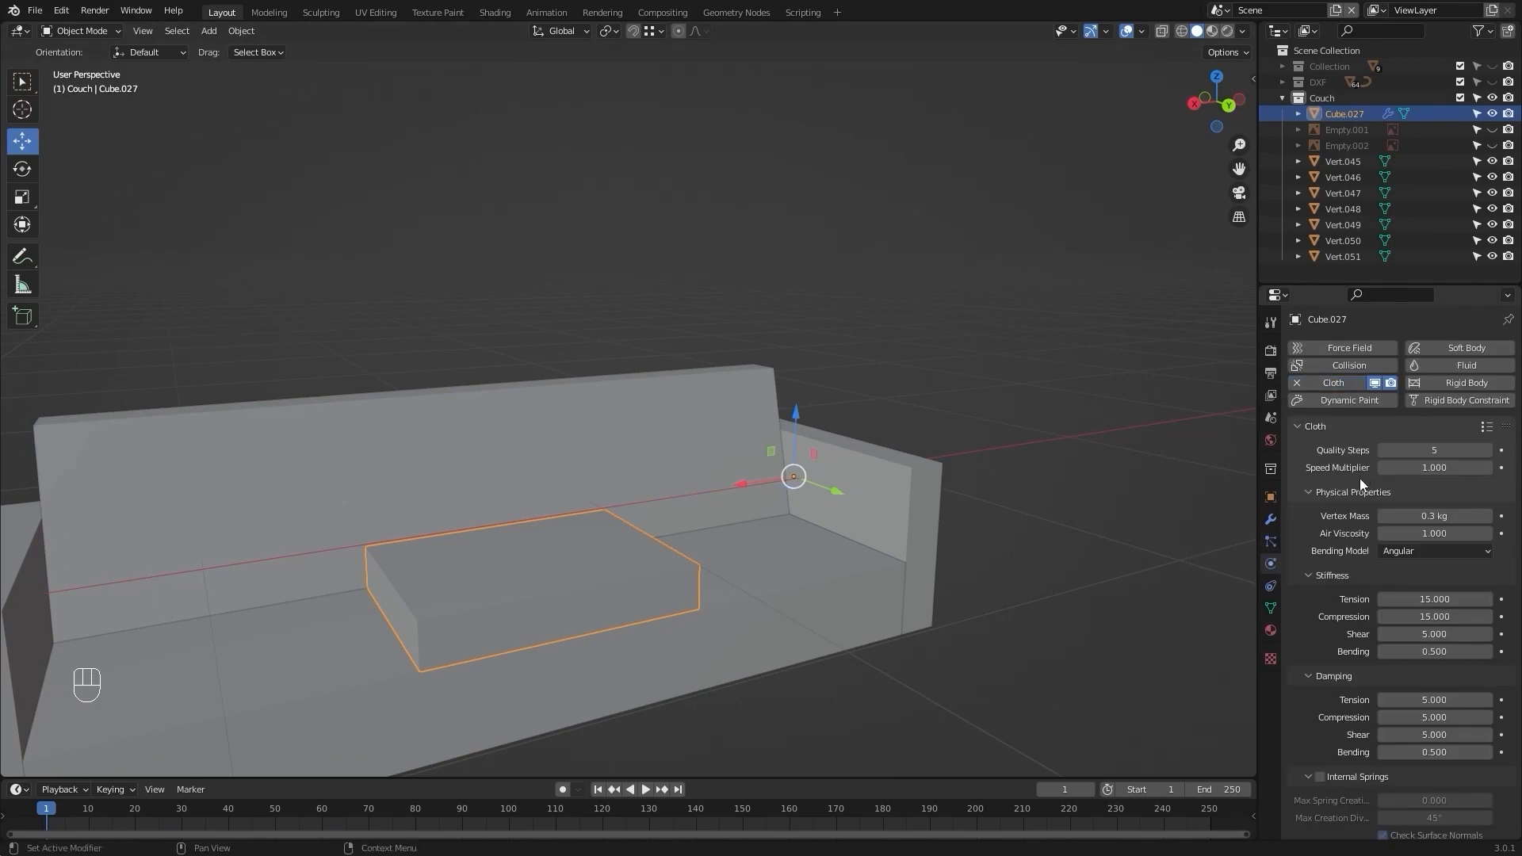
{"action": "scroll", "coordinate": [1365, 507], "scroll_direction": "down", "scroll_amount": 8}
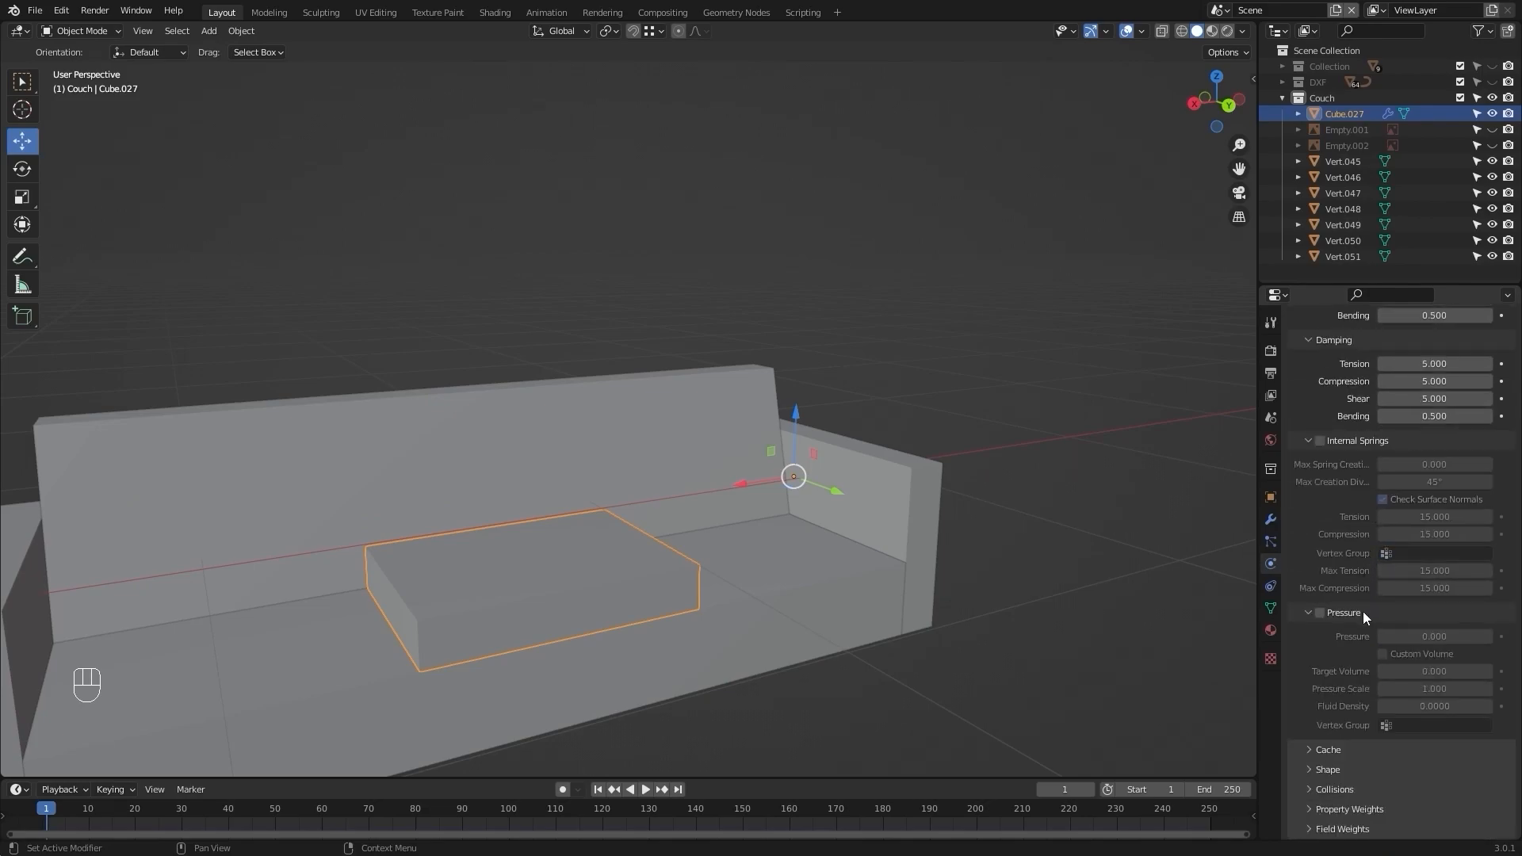
{"action": "left_click", "coordinate": [1320, 612]}
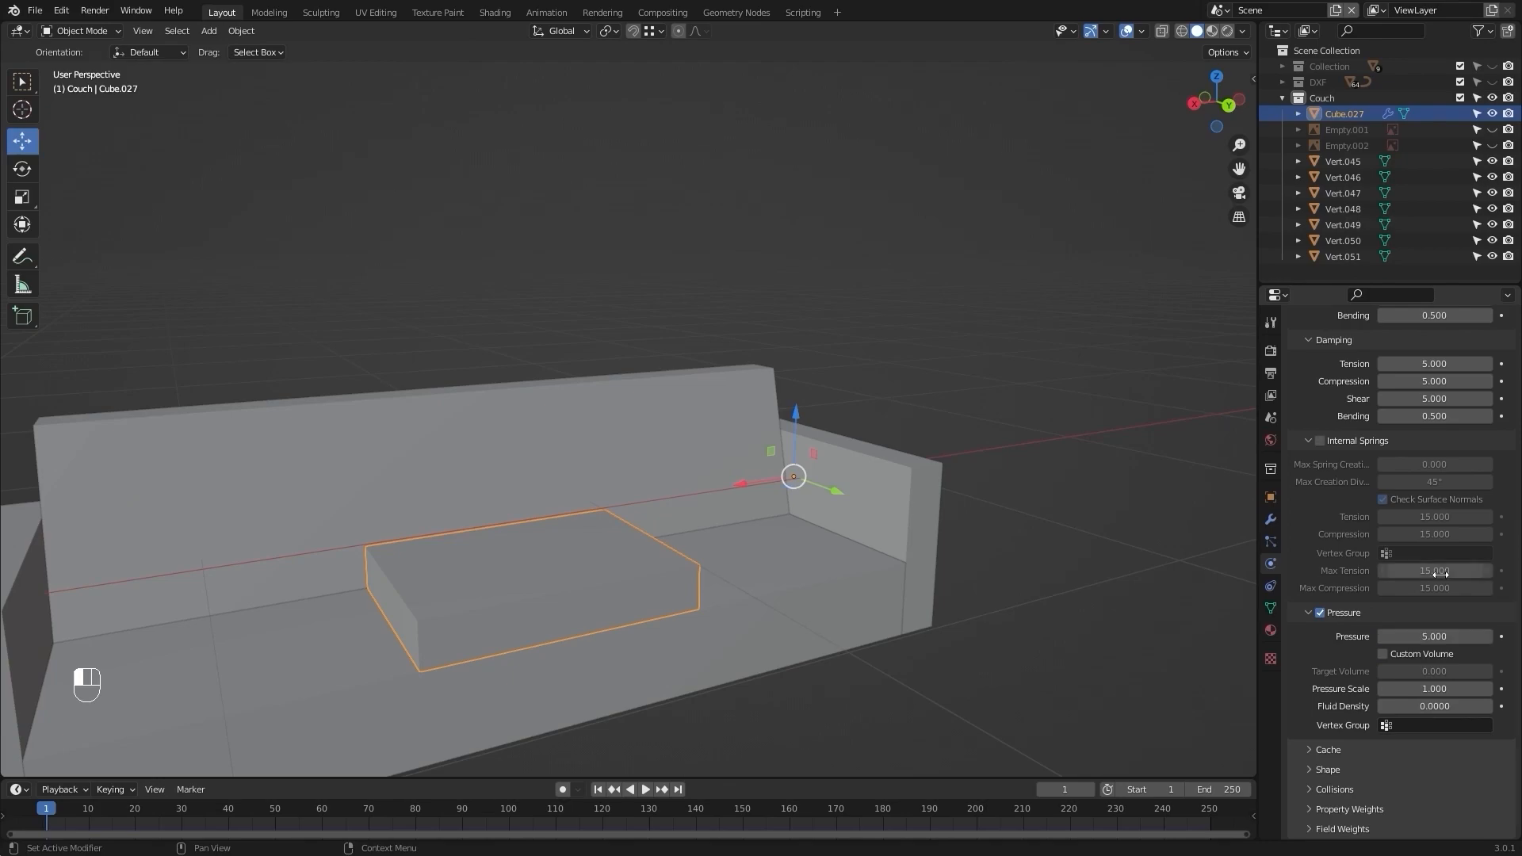
Expand the cloth's Field Weights settings and edit the Gravity weight.
{"action": "left_click", "coordinate": [1316, 829]}
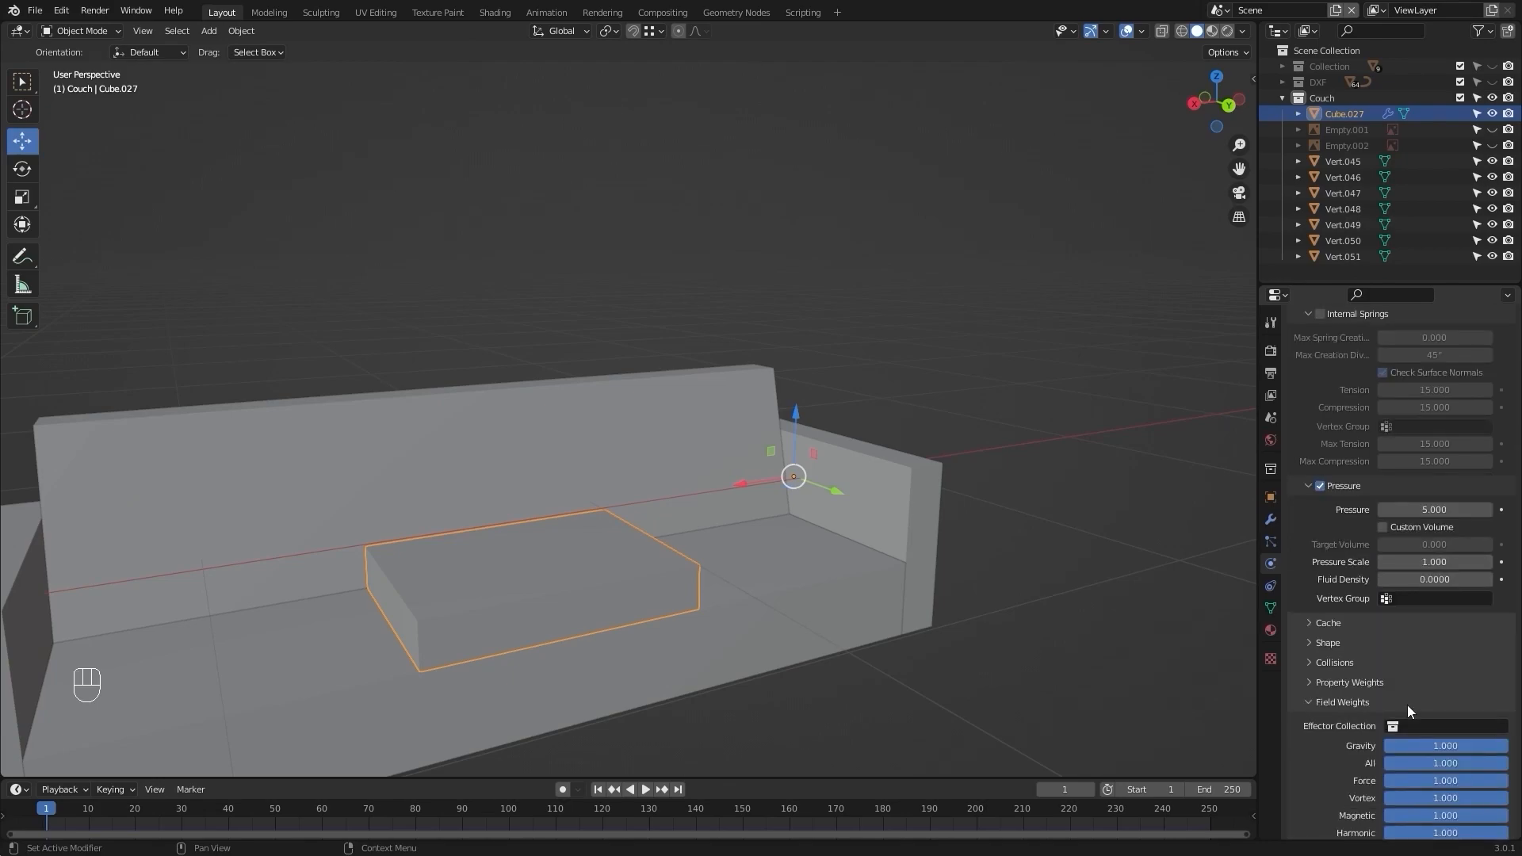
{"action": "scroll", "coordinate": [1406, 706], "scroll_direction": "down", "scroll_amount": 5}
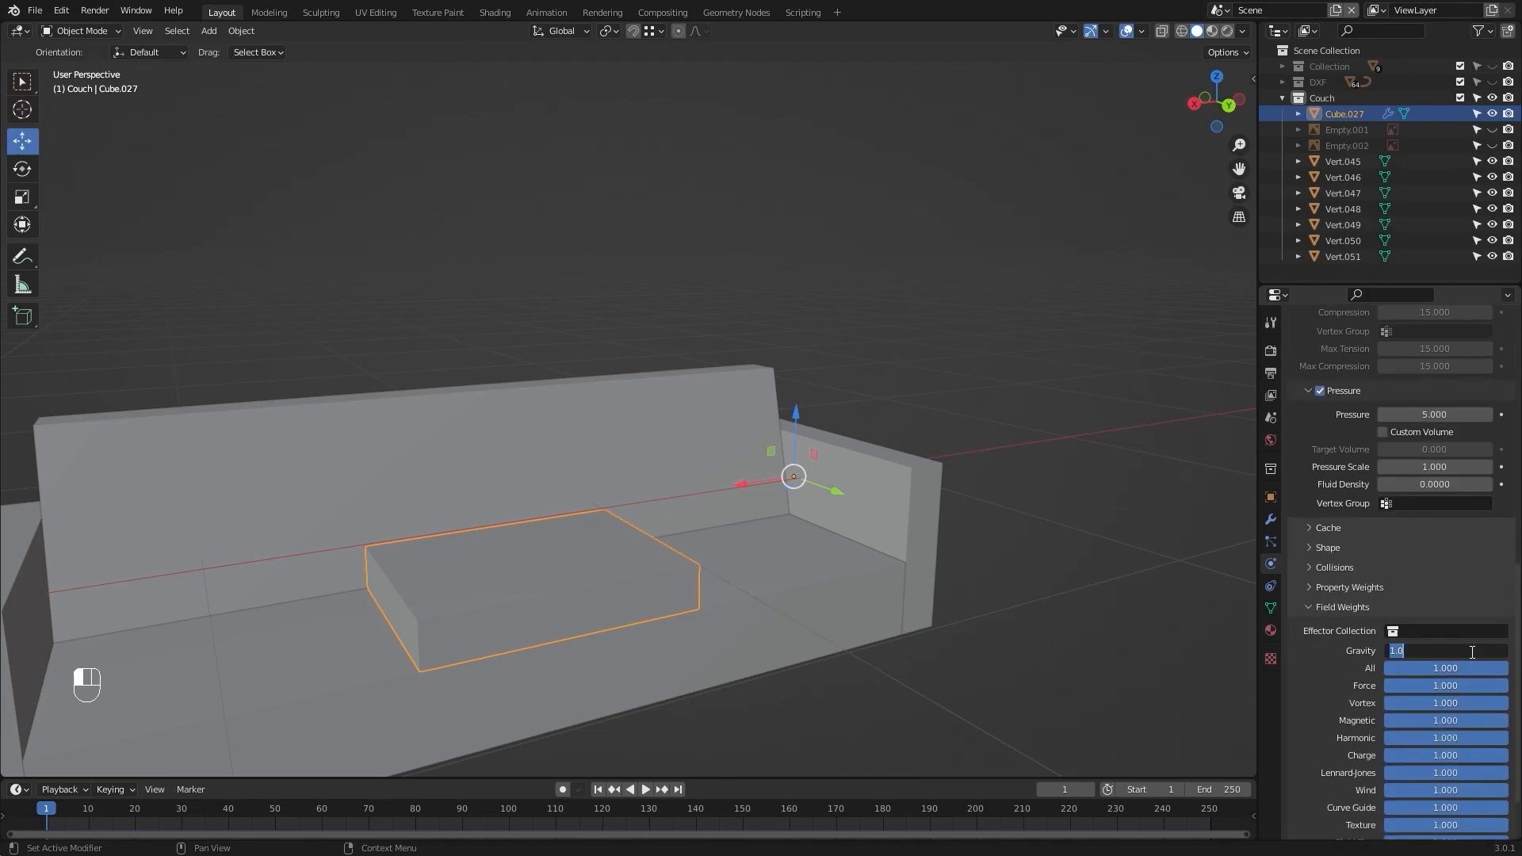
{"action": "scroll", "coordinate": [1468, 650], "scroll_direction": "up", "scroll_amount": 12}
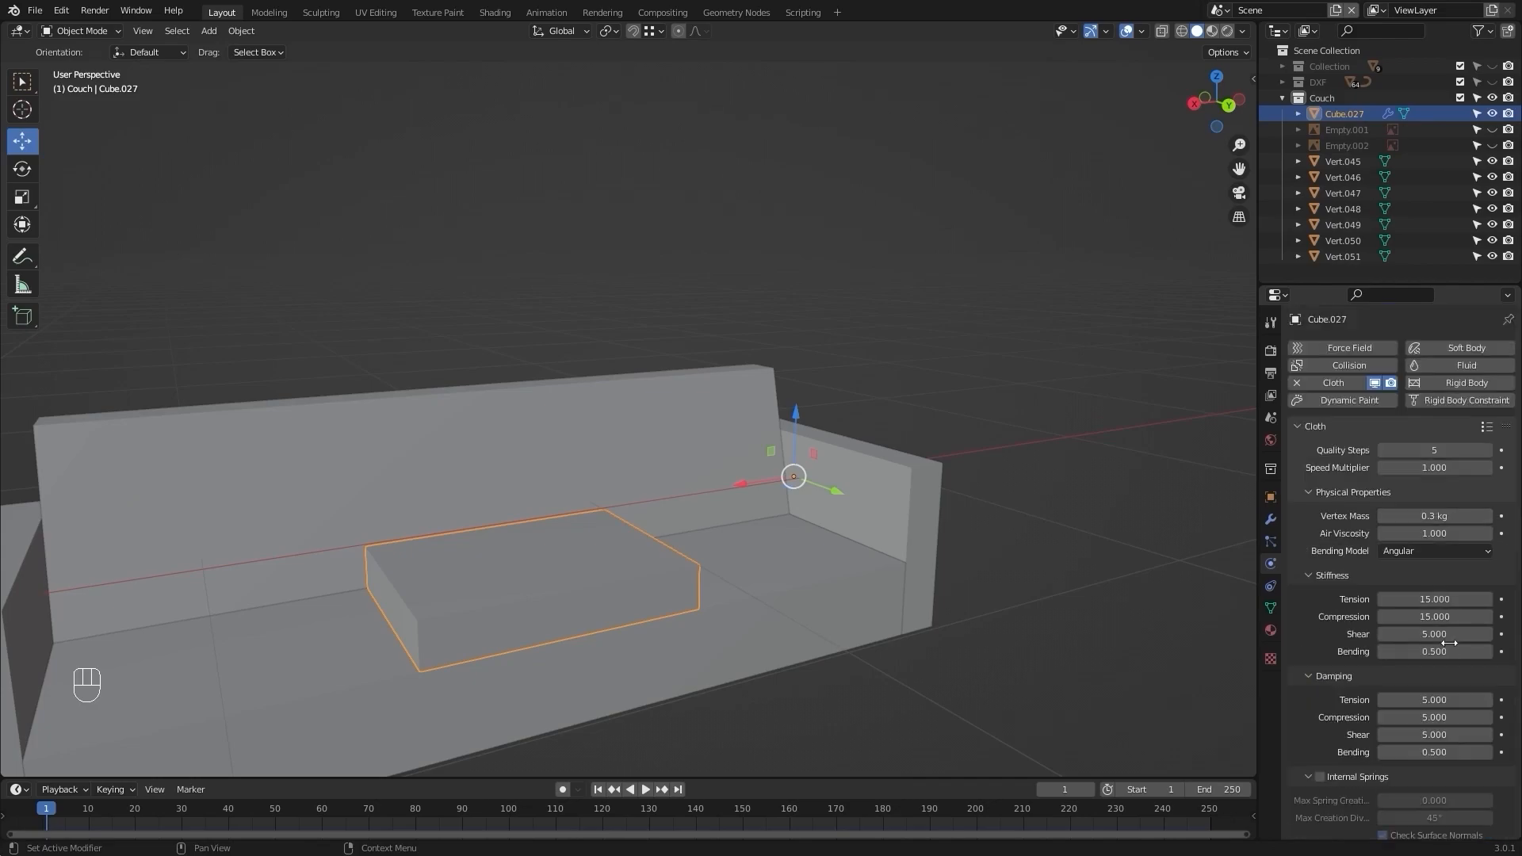
{"action": "middle_click_drag", "start_coordinate": [1173, 582], "coordinate": [603, 532]}
{"action": "scroll", "coordinate": [579, 601], "scroll_direction": "up", "scroll_amount": 2}
{"action": "scroll", "coordinate": [591, 530], "scroll_direction": "down", "scroll_amount": 2}
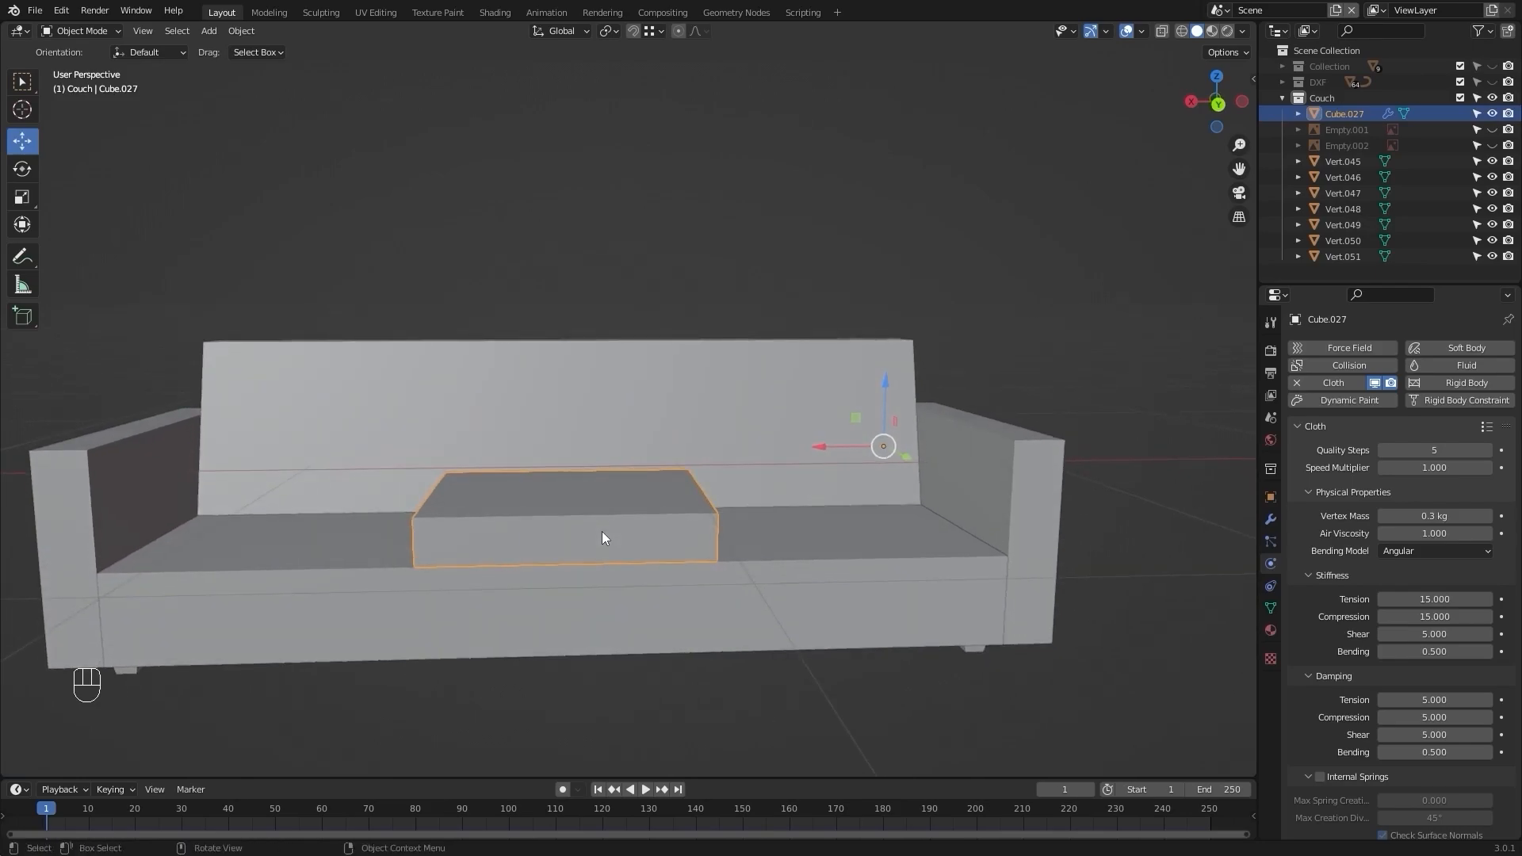
Play the cloth simulation to preview how the cushion inflates and stop it at frame 13.
{"action": "left_click_drag", "start_coordinate": [601, 531], "coordinate": [650, 564], "text": "alt"}
{"action": "scroll", "coordinate": [637, 517], "scroll_direction": "up", "scroll_amount": 3}
{"action": "scroll", "coordinate": [626, 654], "scroll_direction": "down", "scroll_amount": 4}
{"action": "scroll", "coordinate": [650, 541], "scroll_direction": "up", "scroll_amount": 2}
{"action": "key", "text": "space"}
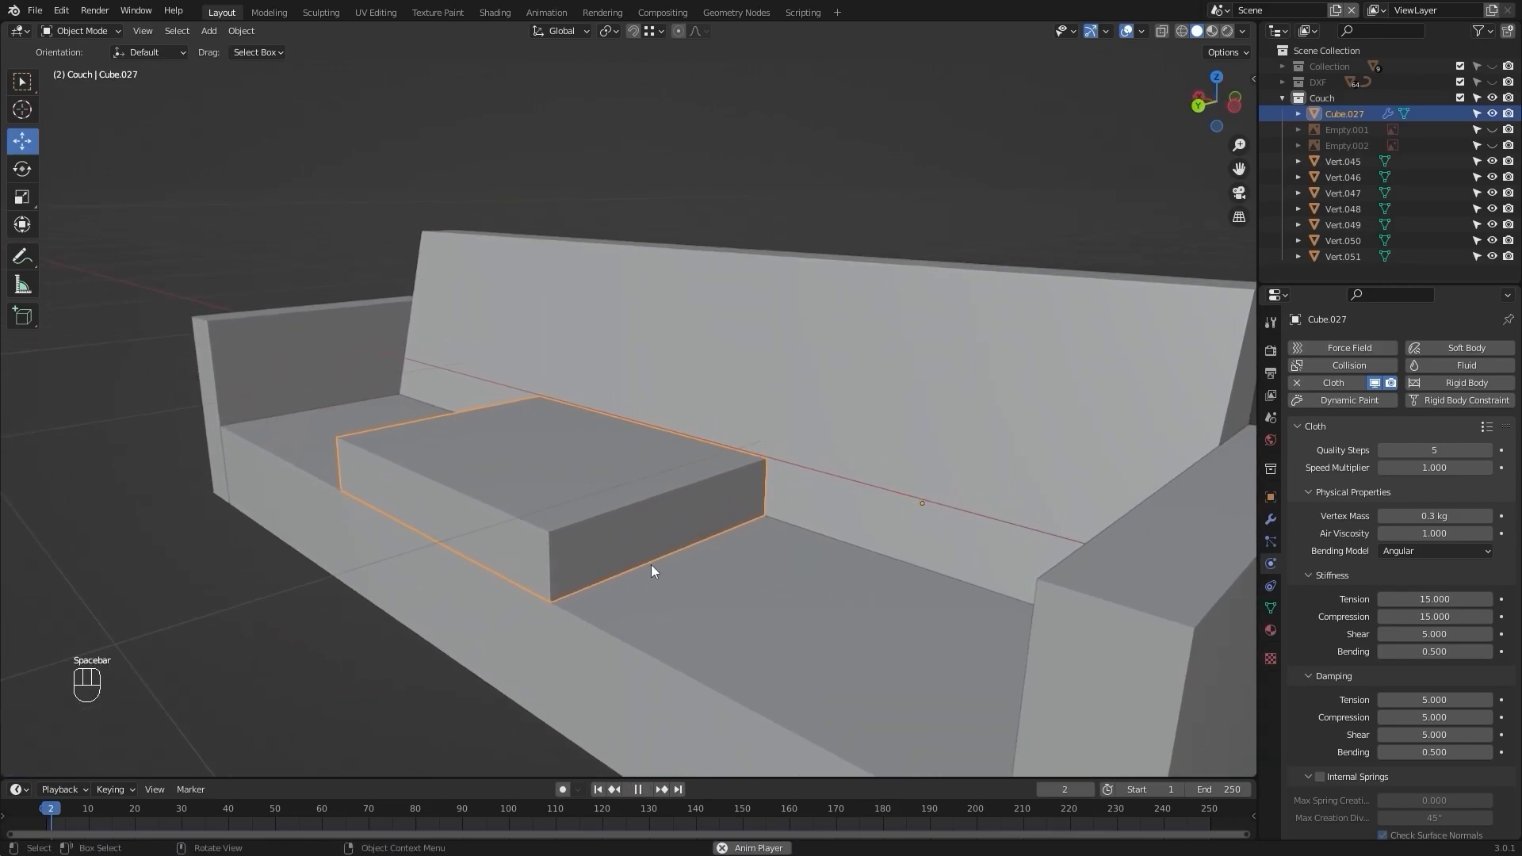
{"action": "key", "text": "space"}
{"action": "left_click_drag", "start_coordinate": [664, 558], "coordinate": [712, 557], "text": "alt"}
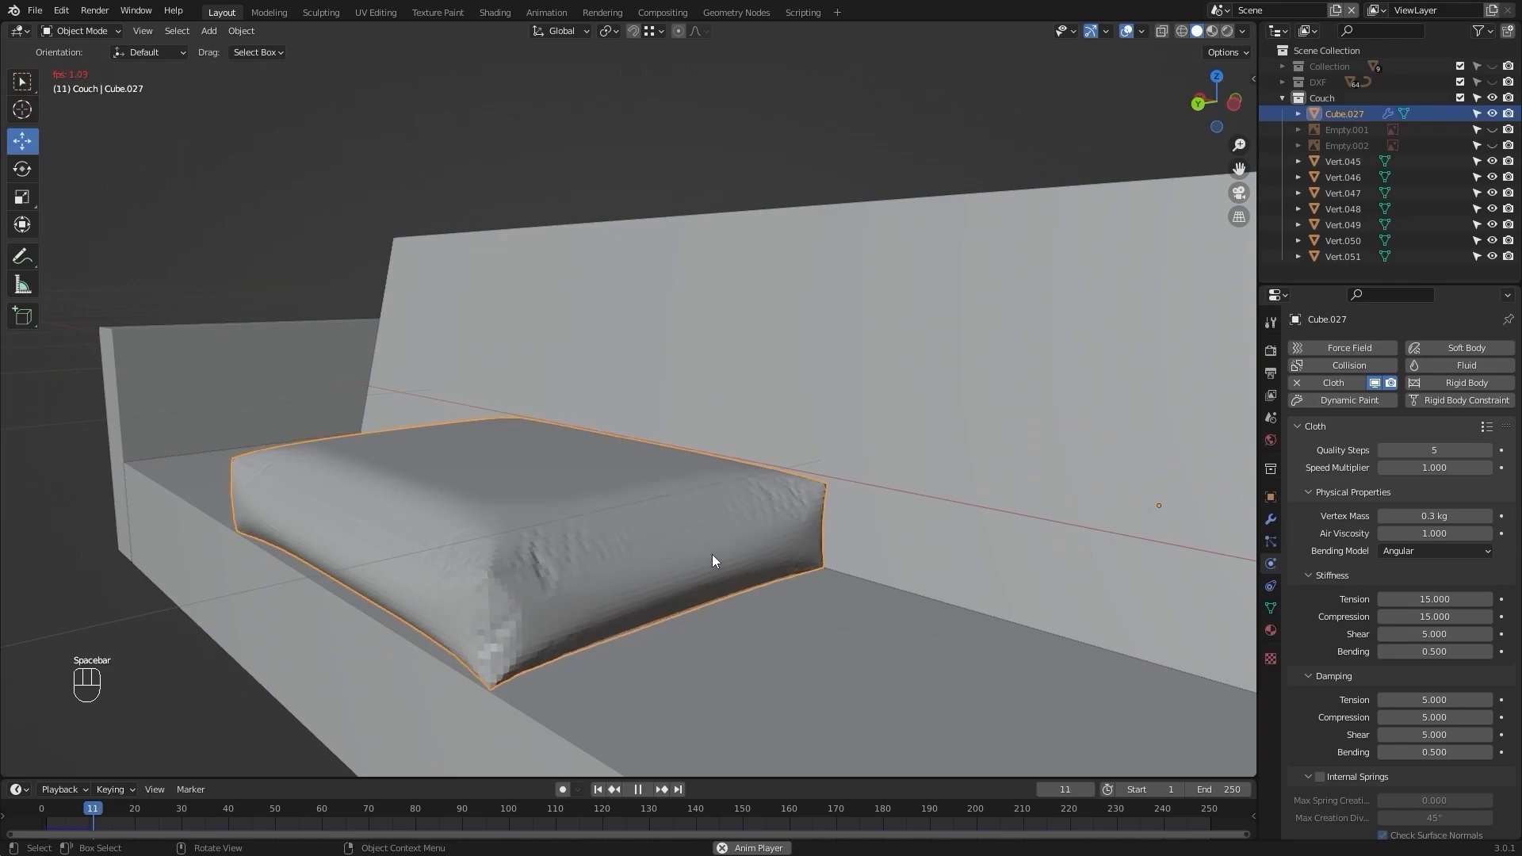
{"action": "key", "text": "space"}
{"action": "middle_click_drag", "start_coordinate": [655, 563], "coordinate": [834, 578]}
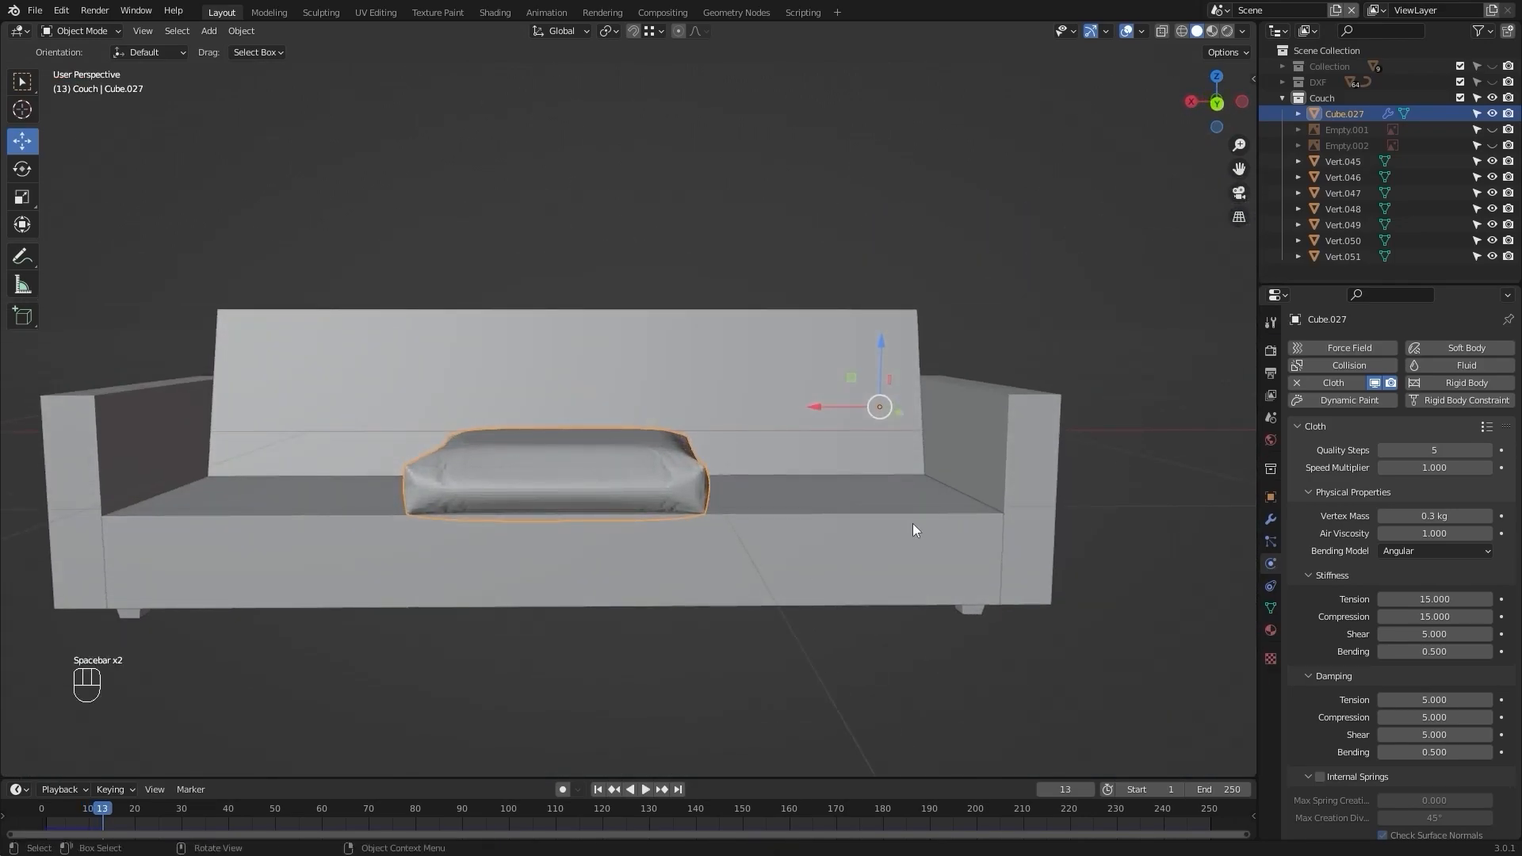
Hide the cushion's modifiers in the viewport, raise it about 0.146 m along Z and show the modifiers again.
{"action": "left_click", "coordinate": [1271, 519]}
{"action": "left_click", "coordinate": [1436, 410]}
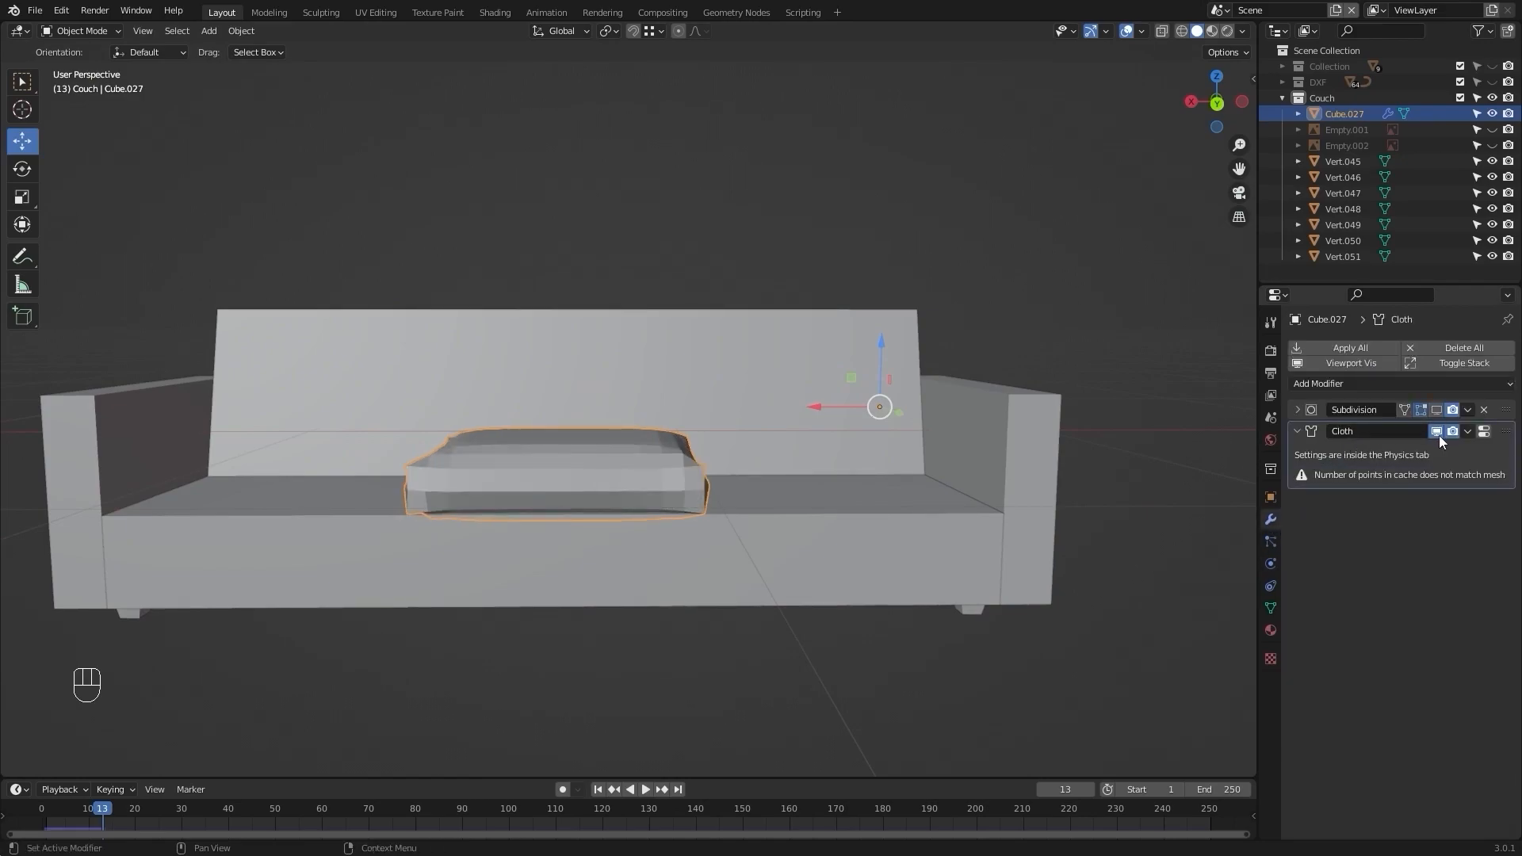
{"action": "left_click", "coordinate": [1437, 431]}
{"action": "key", "text": "g"}
{"action": "key", "text": "z"}
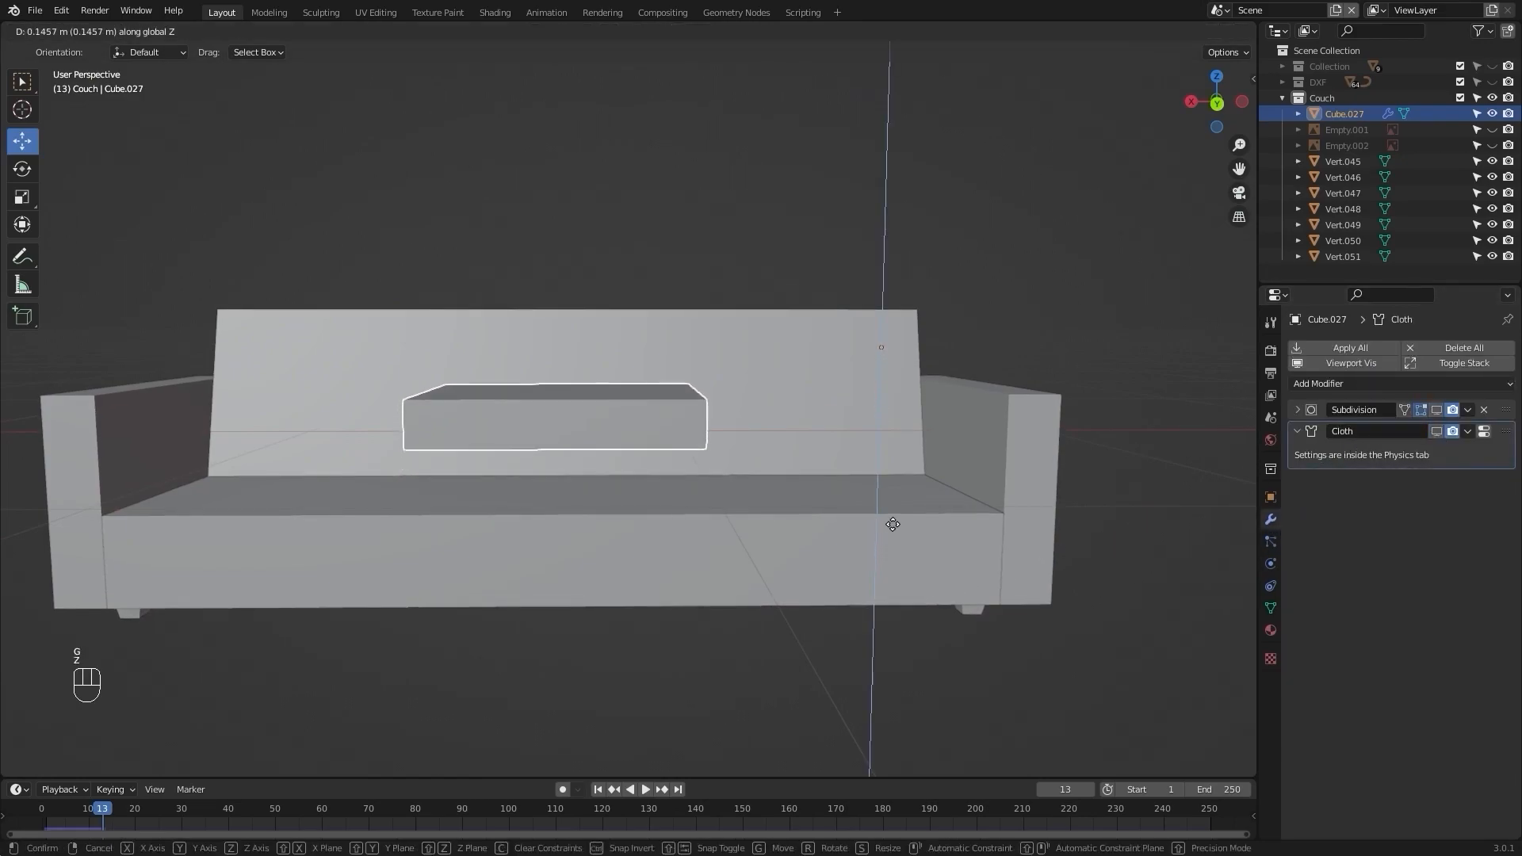
{"action": "left_click", "coordinate": [892, 524]}
{"action": "middle_click_drag", "start_coordinate": [893, 524], "coordinate": [990, 484]}
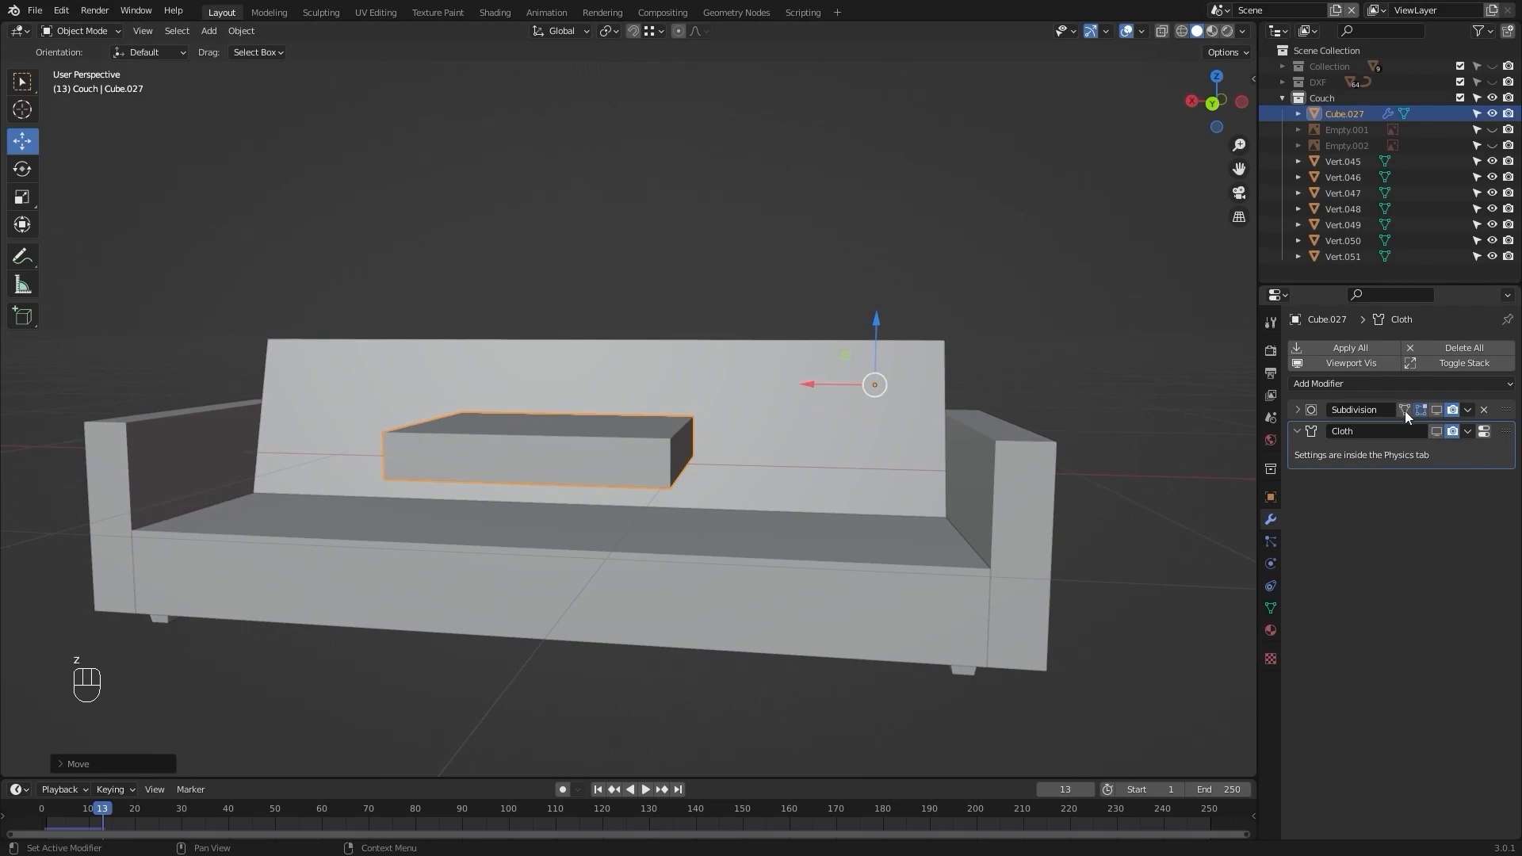
{"action": "left_click", "coordinate": [1436, 431]}
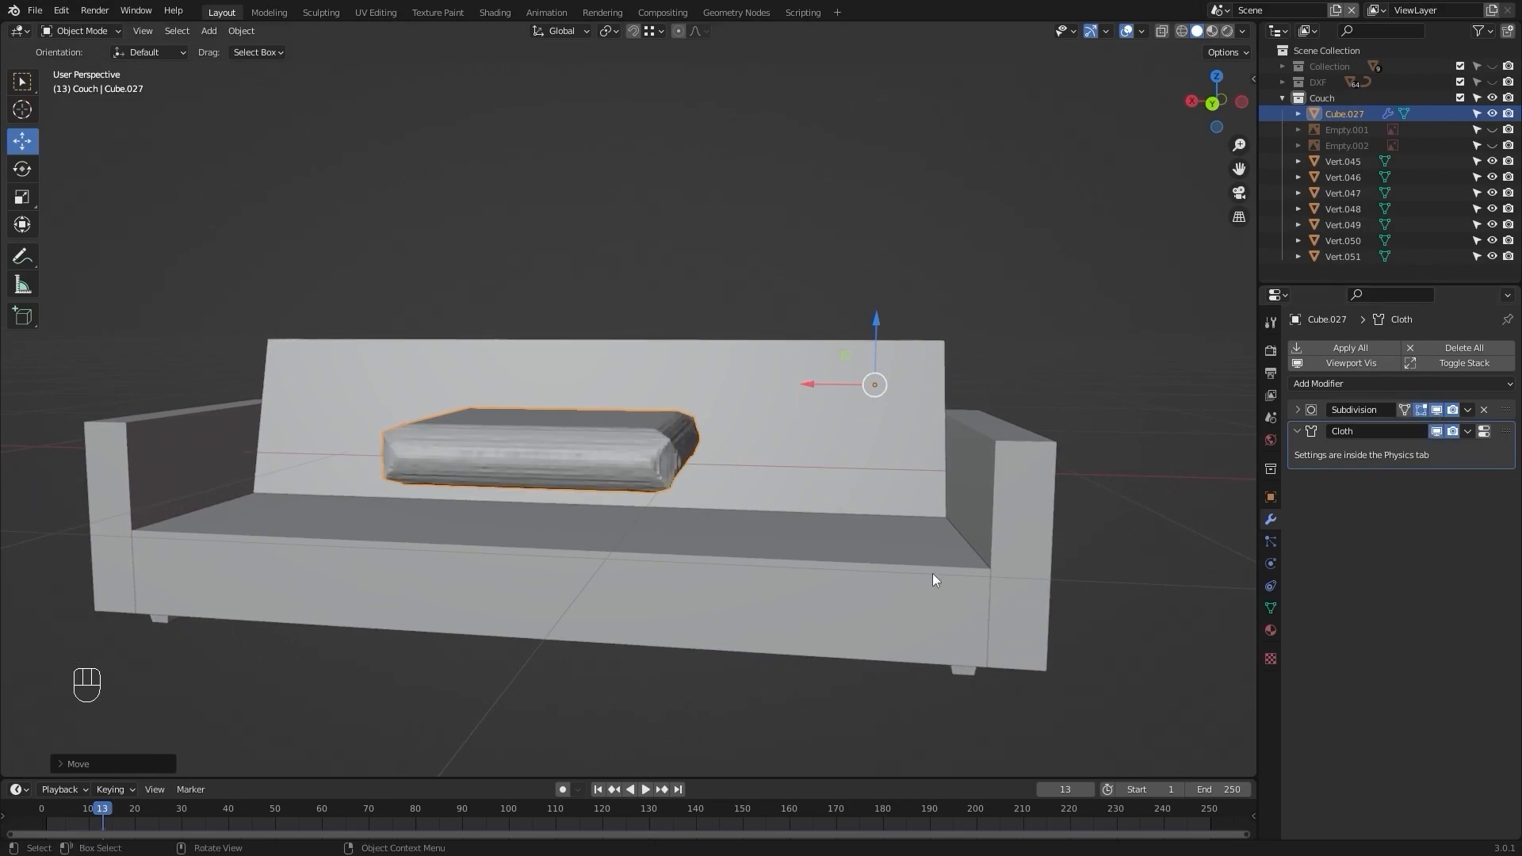
Replay the cloth simulation from the first frame, stop it at frame 10 and inspect the raised cushion.
{"action": "scroll", "coordinate": [866, 567], "scroll_direction": "up", "scroll_amount": 2}
{"action": "key", "text": "shift+Left"}
{"action": "key", "text": "space"}
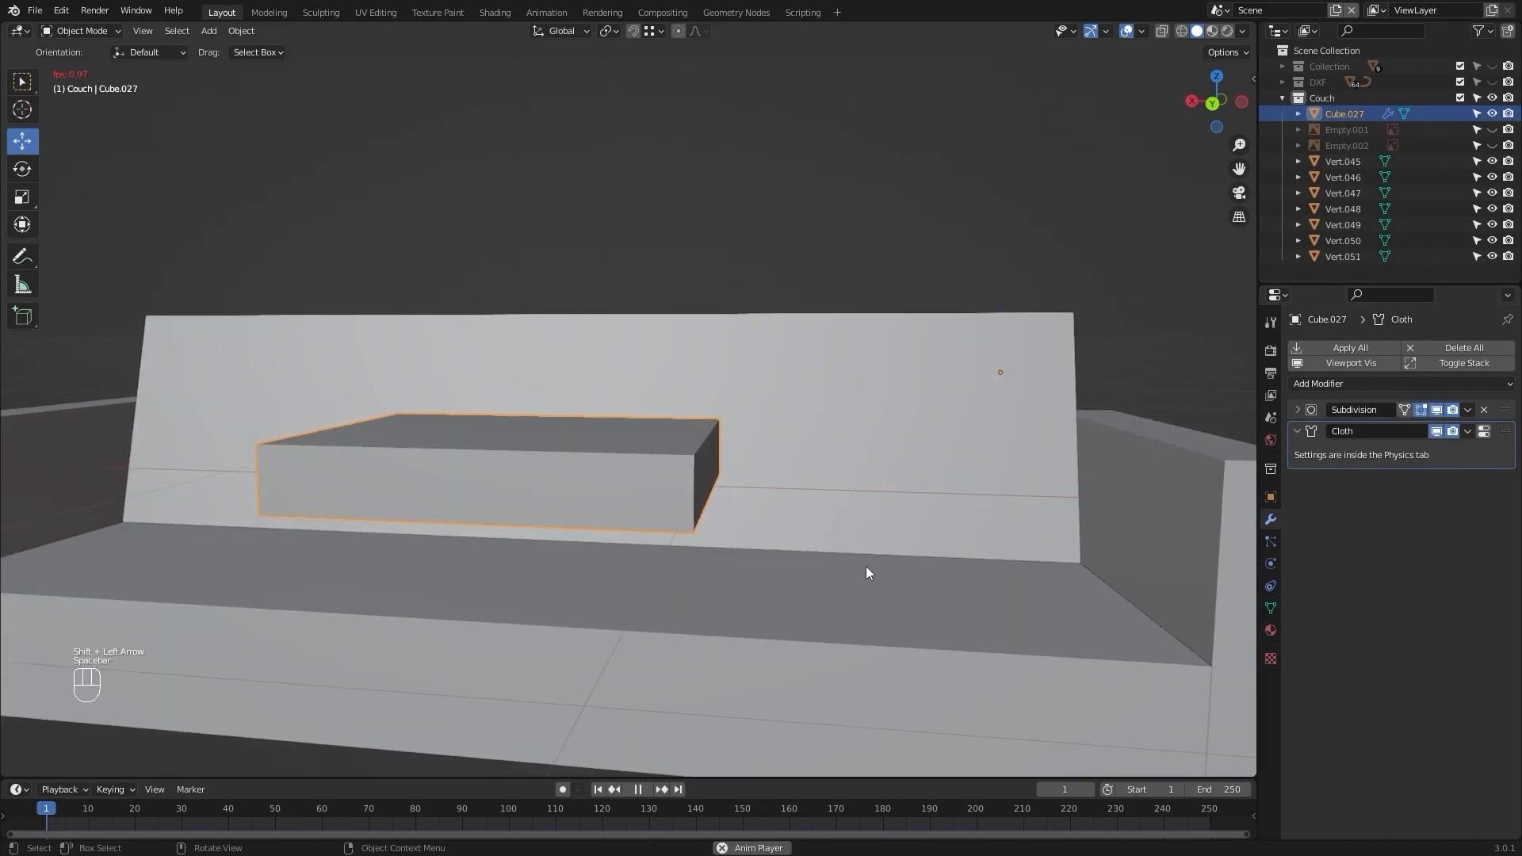
{"action": "middle_click_drag", "start_coordinate": [868, 579], "coordinate": [904, 441]}
{"action": "key", "text": "alt+a"}
{"action": "scroll", "coordinate": [1059, 431], "scroll_direction": "up", "scroll_amount": 3}
{"action": "left_click_drag", "start_coordinate": [458, 545], "coordinate": [592, 488], "text": "alt"}
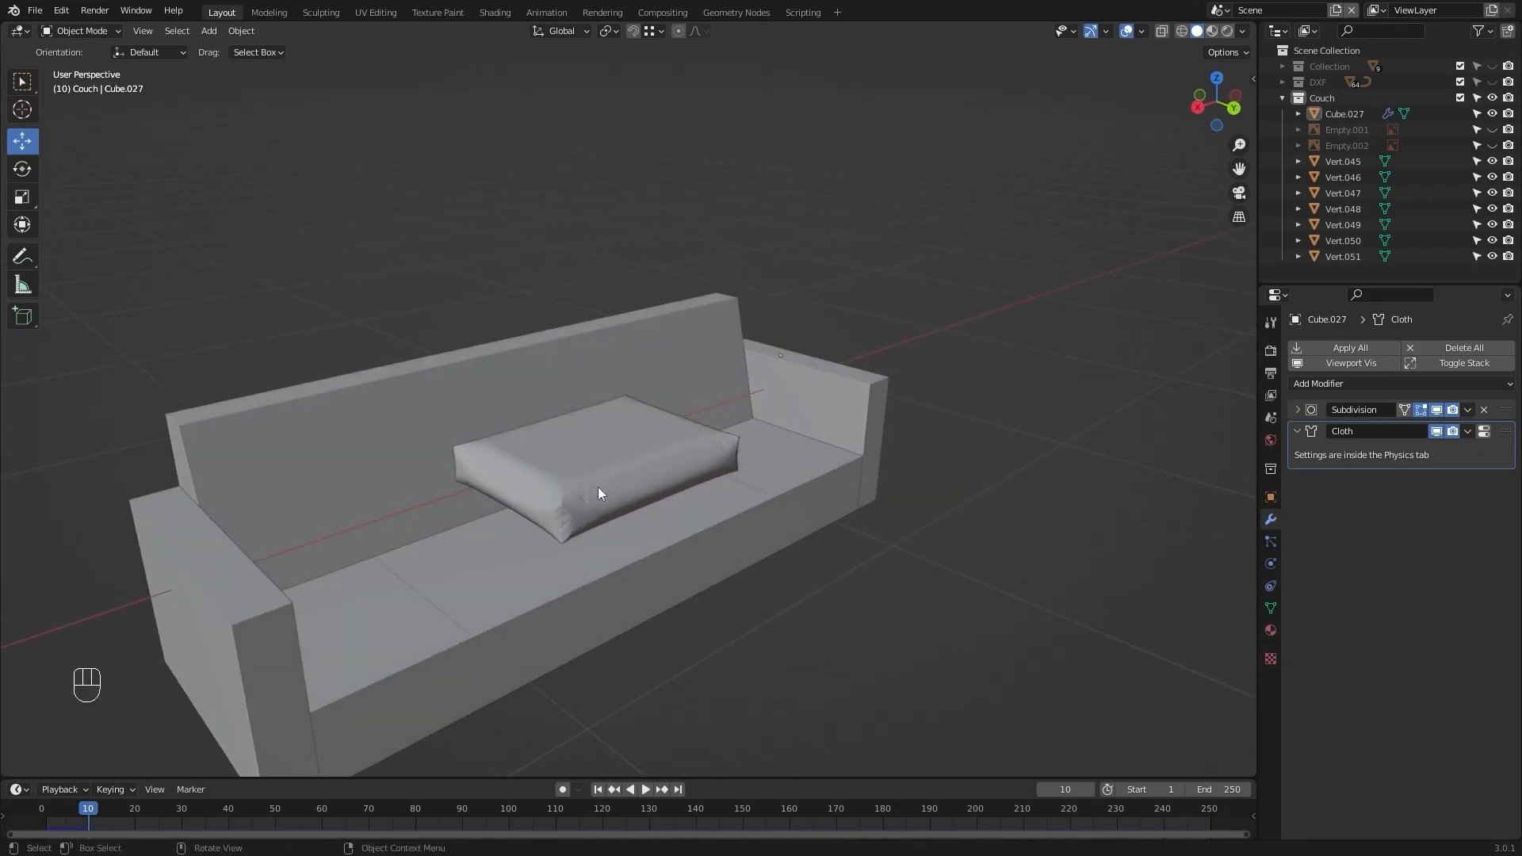
{"action": "scroll", "coordinate": [660, 463], "scroll_direction": "up", "scroll_amount": 3}
{"action": "middle_click_drag", "start_coordinate": [659, 463], "coordinate": [568, 436], "text": "alt"}
{"action": "left_click", "coordinate": [544, 474]}
{"action": "left_click_drag", "start_coordinate": [568, 436], "coordinate": [700, 430], "text": "alt"}
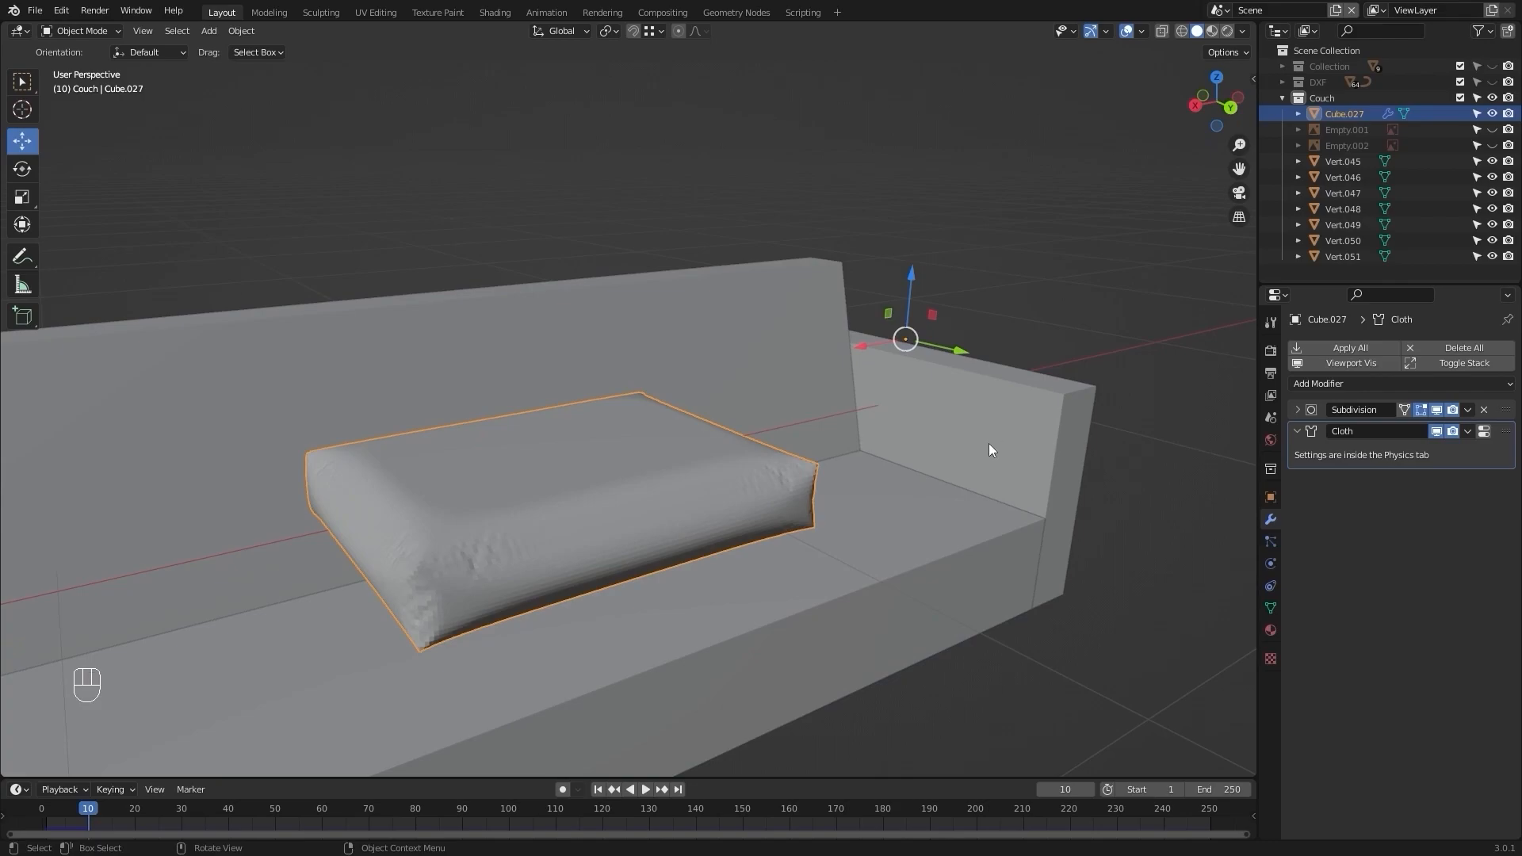
Select the cushion's sharp edges in Edit Mode and mark them as seams.
{"action": "key", "text": "Tab"}
{"action": "middle_click_drag", "start_coordinate": [892, 437], "coordinate": [757, 372], "text": "alt"}
{"action": "scroll", "coordinate": [921, 471], "scroll_direction": "up", "scroll_amount": 2}
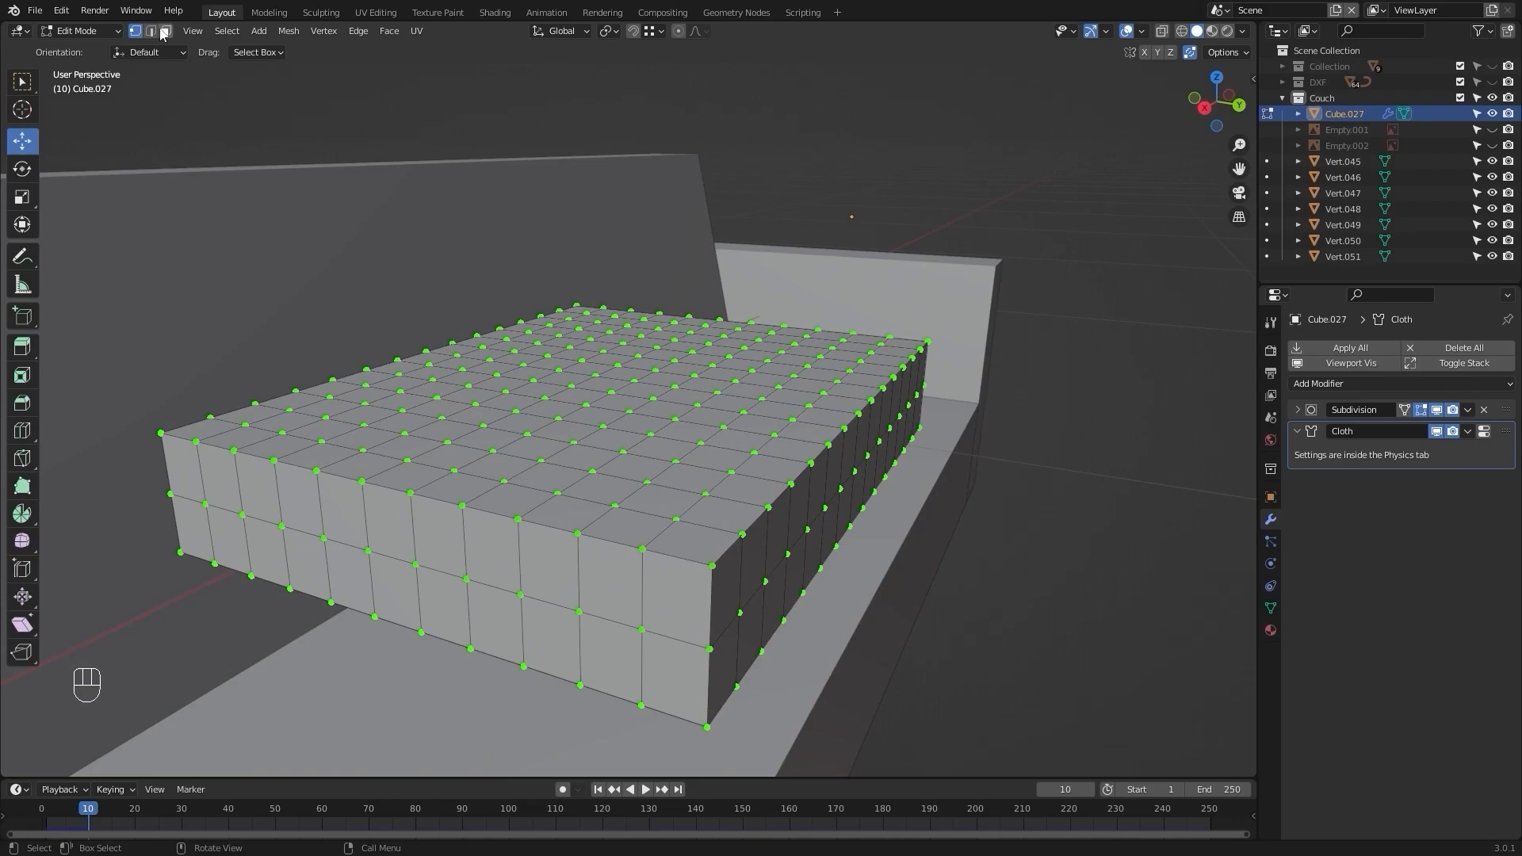
{"action": "middle_click_drag", "start_coordinate": [643, 487], "coordinate": [636, 465], "text": "alt+shift"}
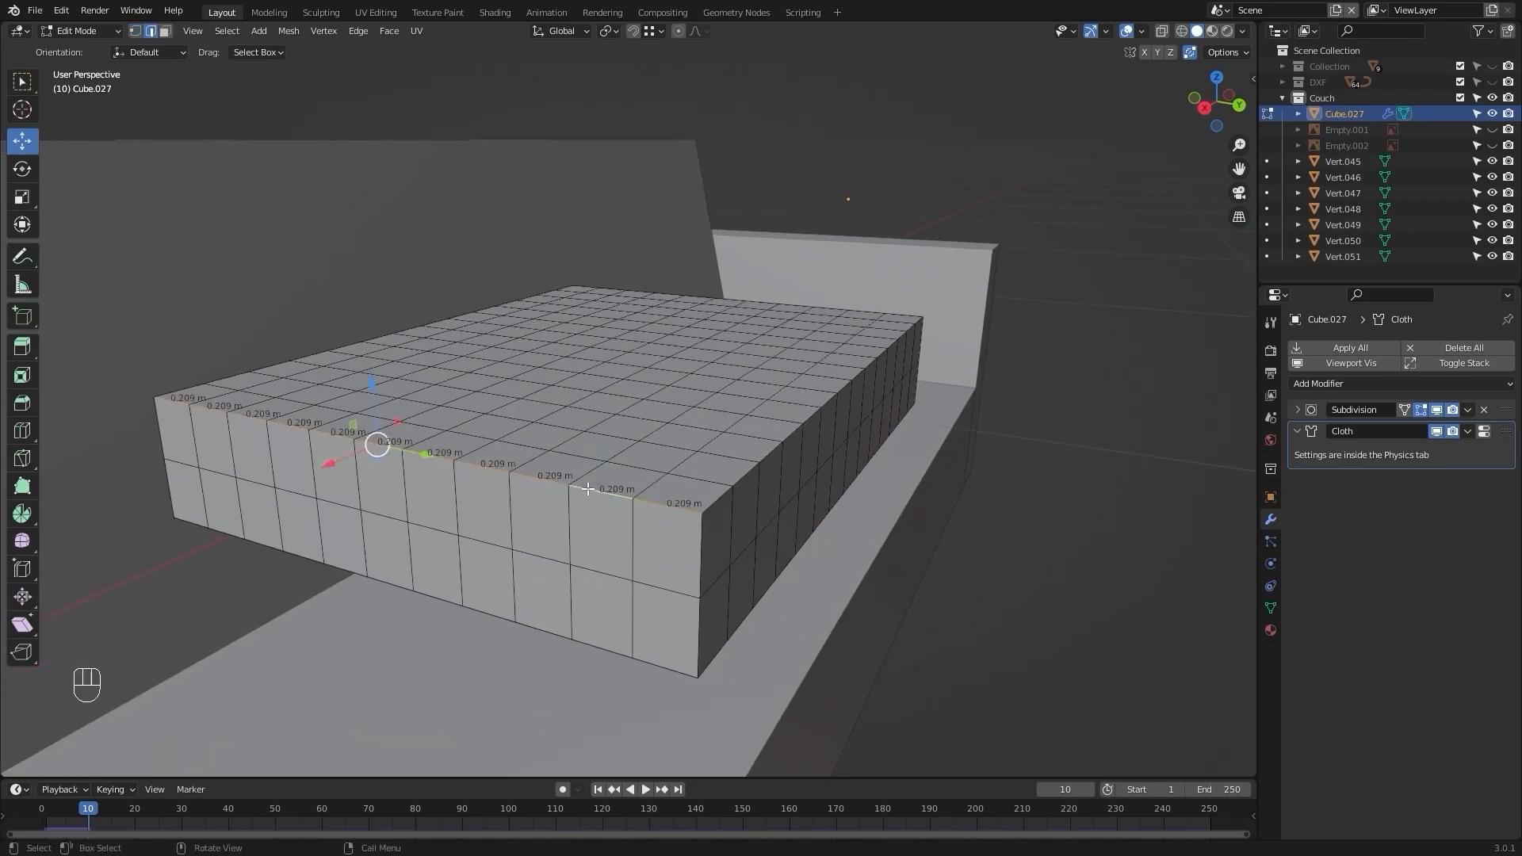
{"action": "middle_click_drag", "start_coordinate": [779, 513], "coordinate": [596, 464], "text": "alt"}
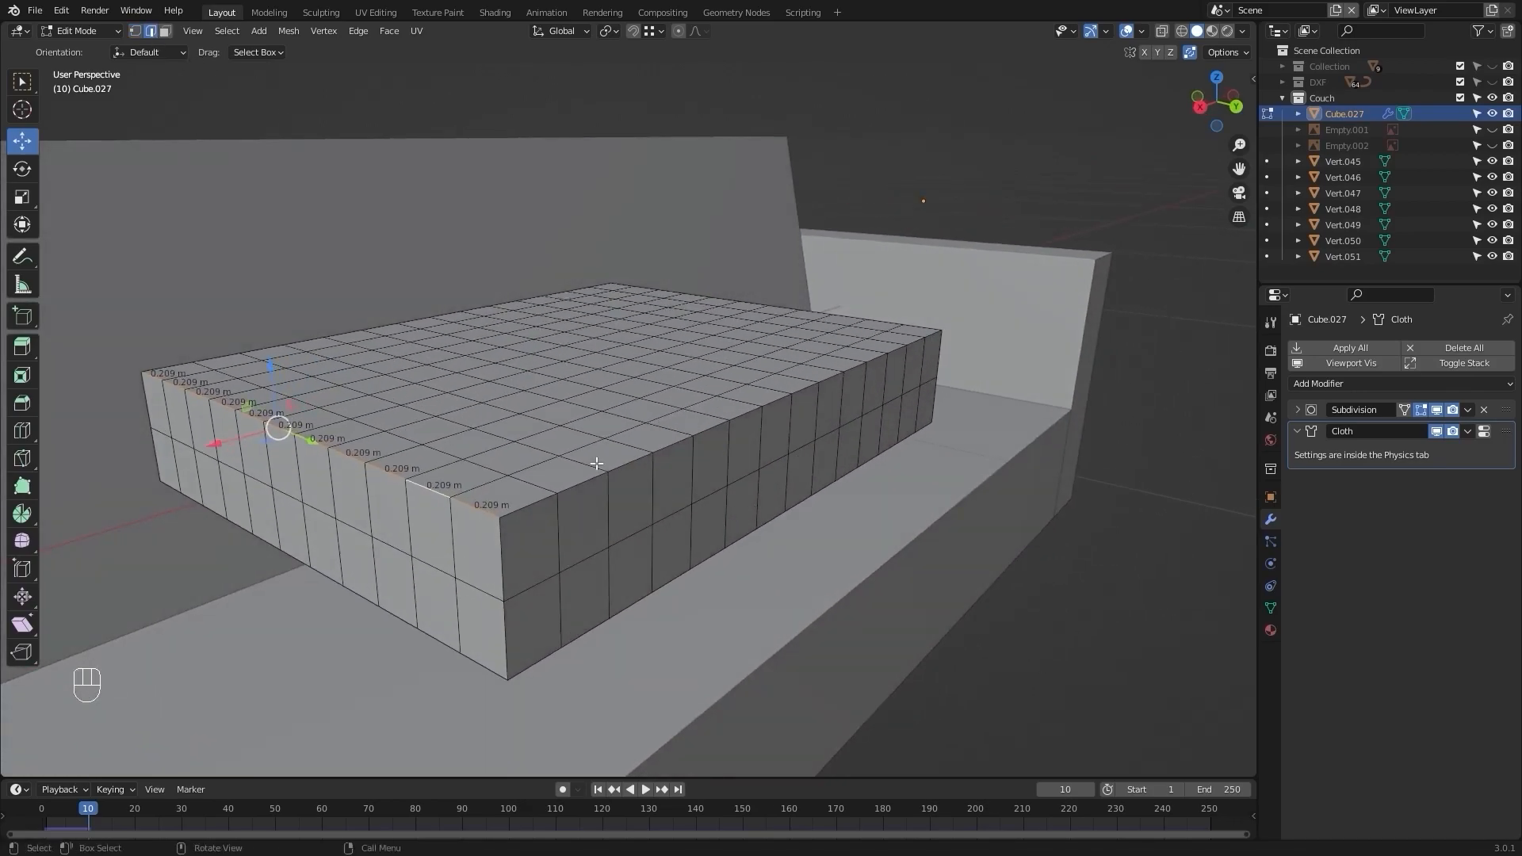
{"action": "left_click", "coordinate": [236, 35]}
{"action": "left_click", "coordinate": [279, 197]}
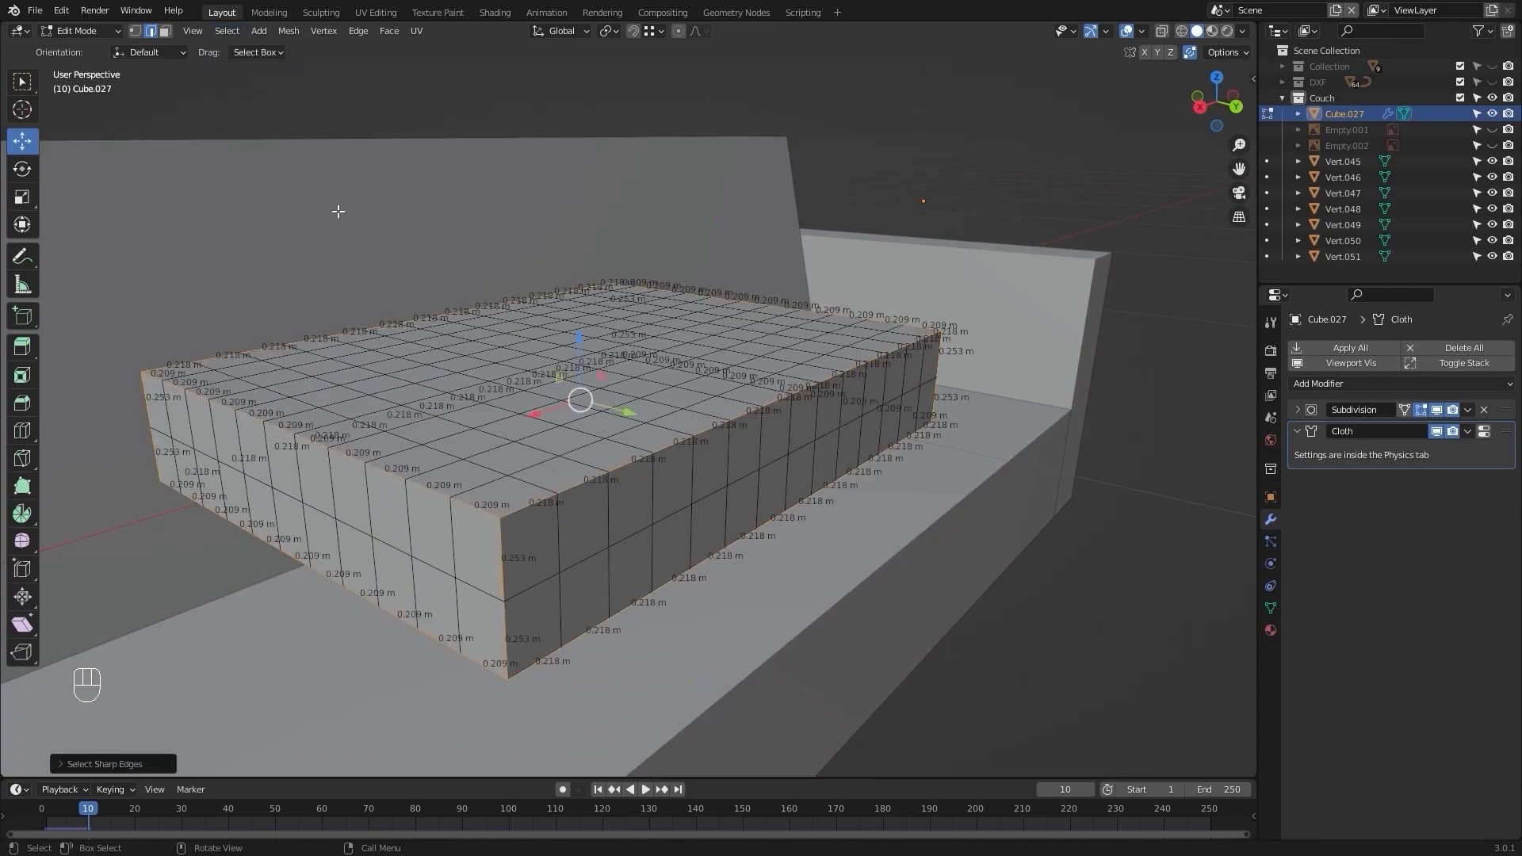
{"action": "middle_click_drag", "start_coordinate": [306, 204], "coordinate": [497, 211], "text": "alt+shift"}
{"action": "right_click", "coordinate": [411, 176]}
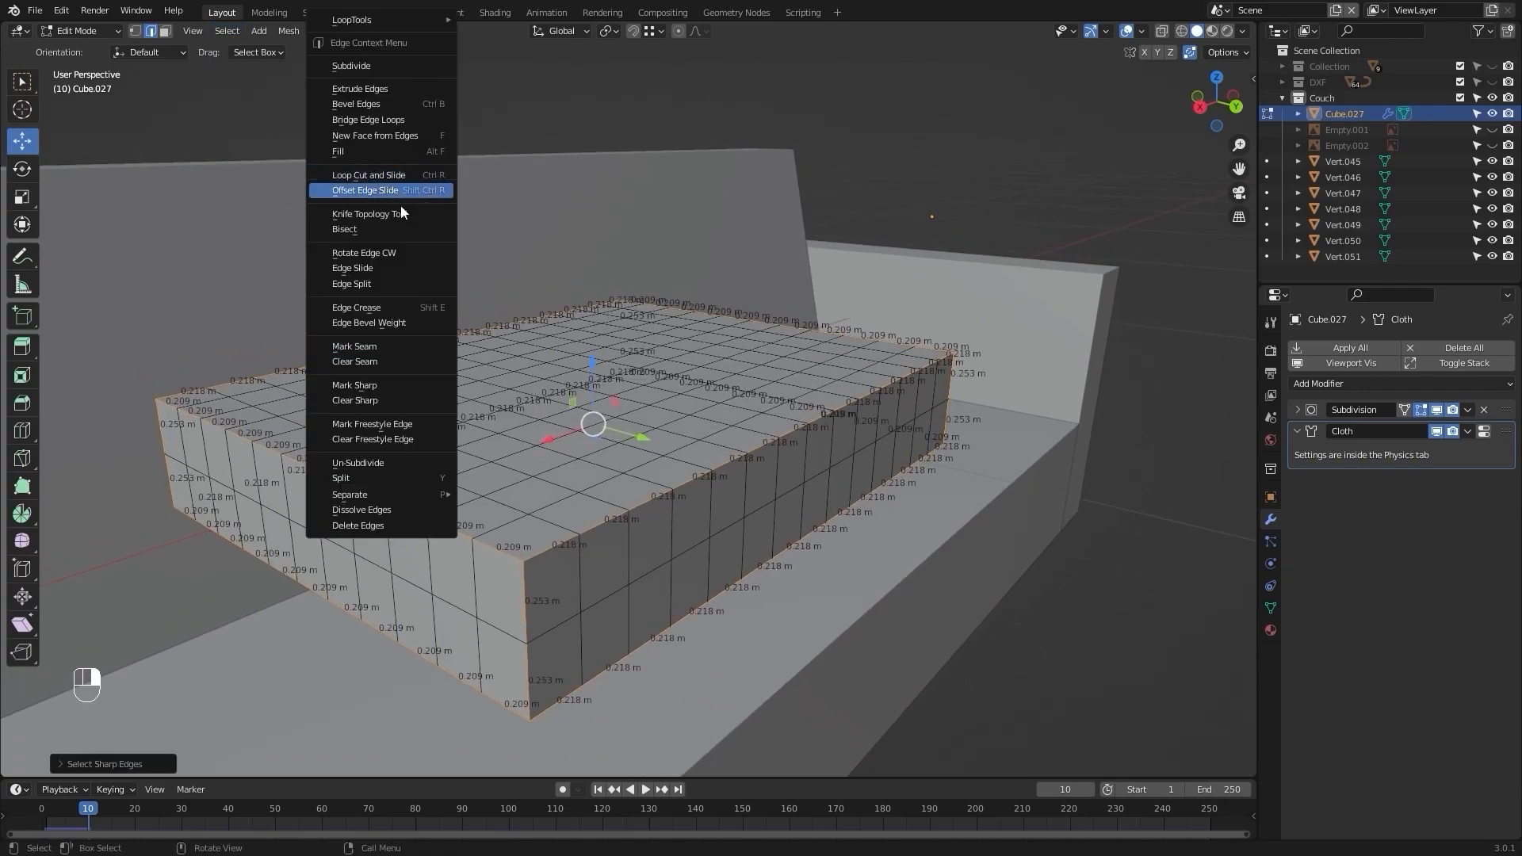
{"action": "left_click", "coordinate": [375, 349]}
{"action": "middle_click_drag", "start_coordinate": [376, 349], "coordinate": [412, 373]}
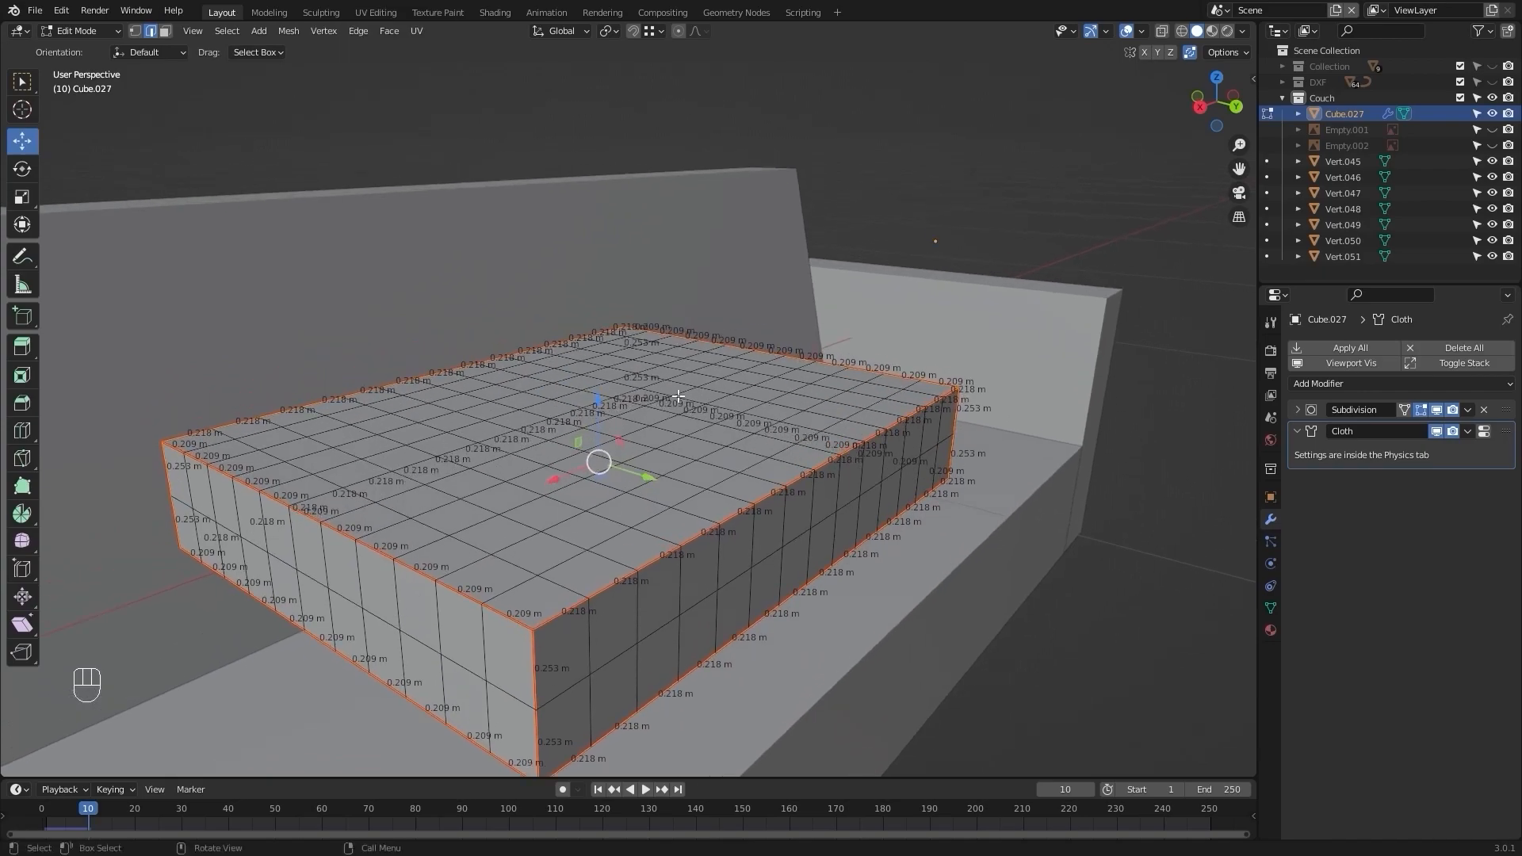
Unwrap the whole cushion mesh with the standard Unwrap method and return to Object Mode.
{"action": "key", "text": "a"}
{"action": "key", "text": "u"}
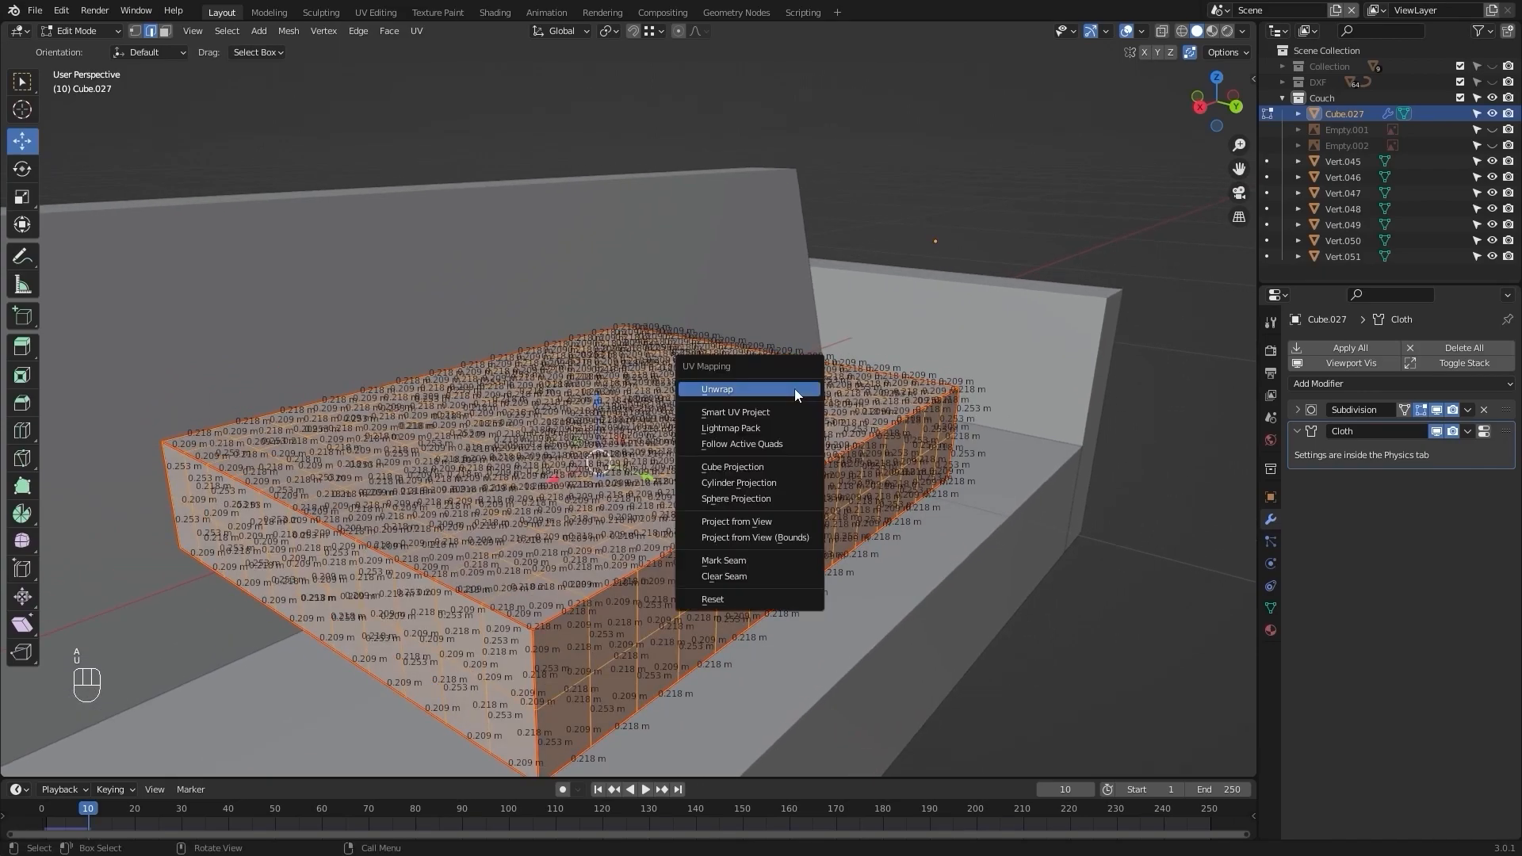
{"action": "left_click", "coordinate": [794, 389]}
{"action": "middle_click_drag", "start_coordinate": [794, 388], "coordinate": [800, 362]}
{"action": "scroll", "coordinate": [845, 325], "scroll_direction": "down", "scroll_amount": 3}
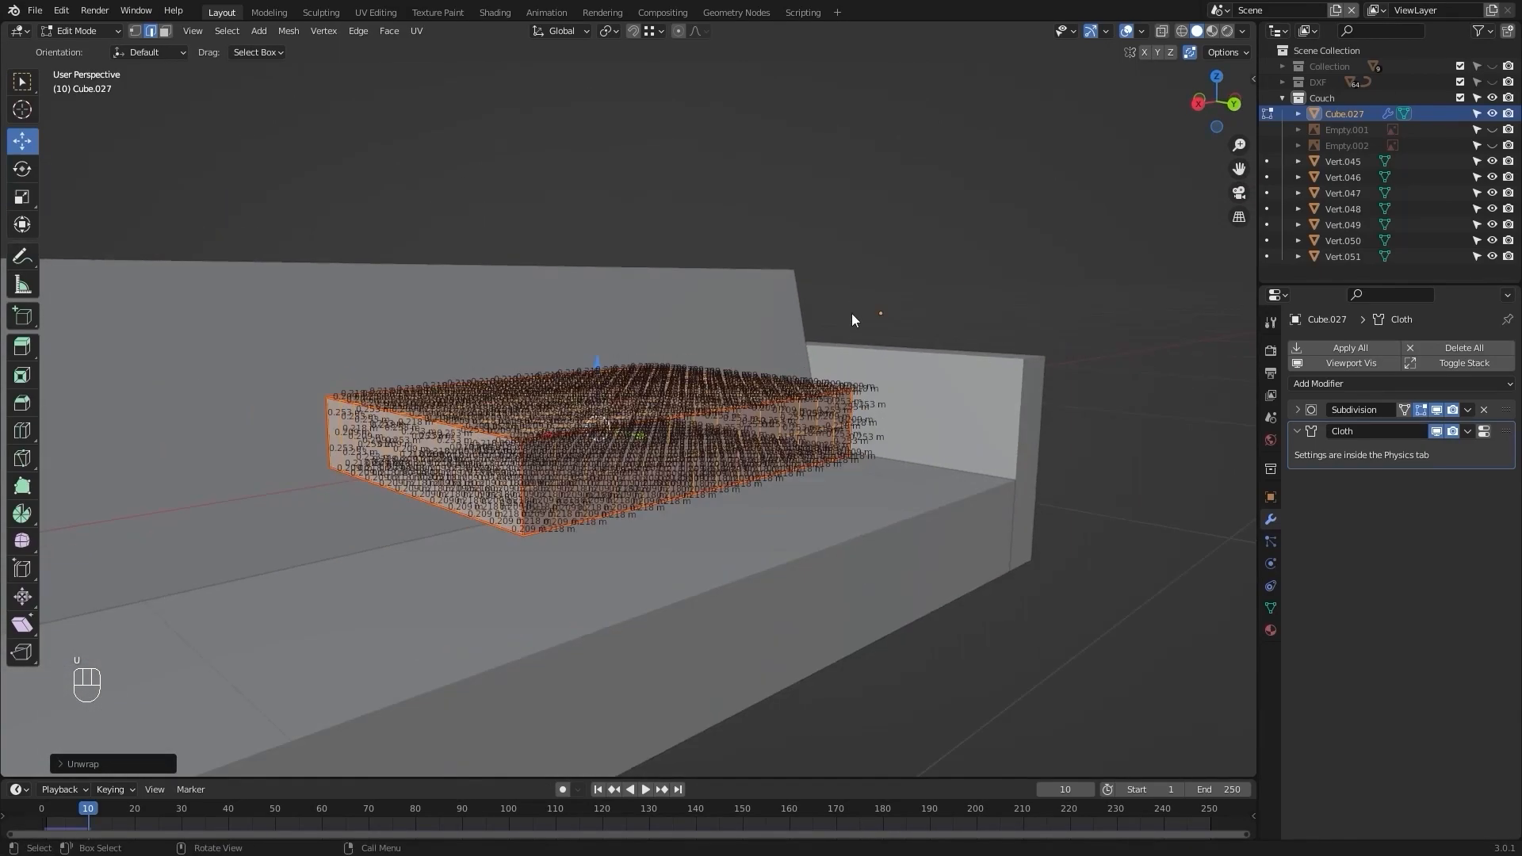
{"action": "key", "text": "Tab"}
{"action": "middle_click_drag", "start_coordinate": [958, 230], "coordinate": [895, 256]}
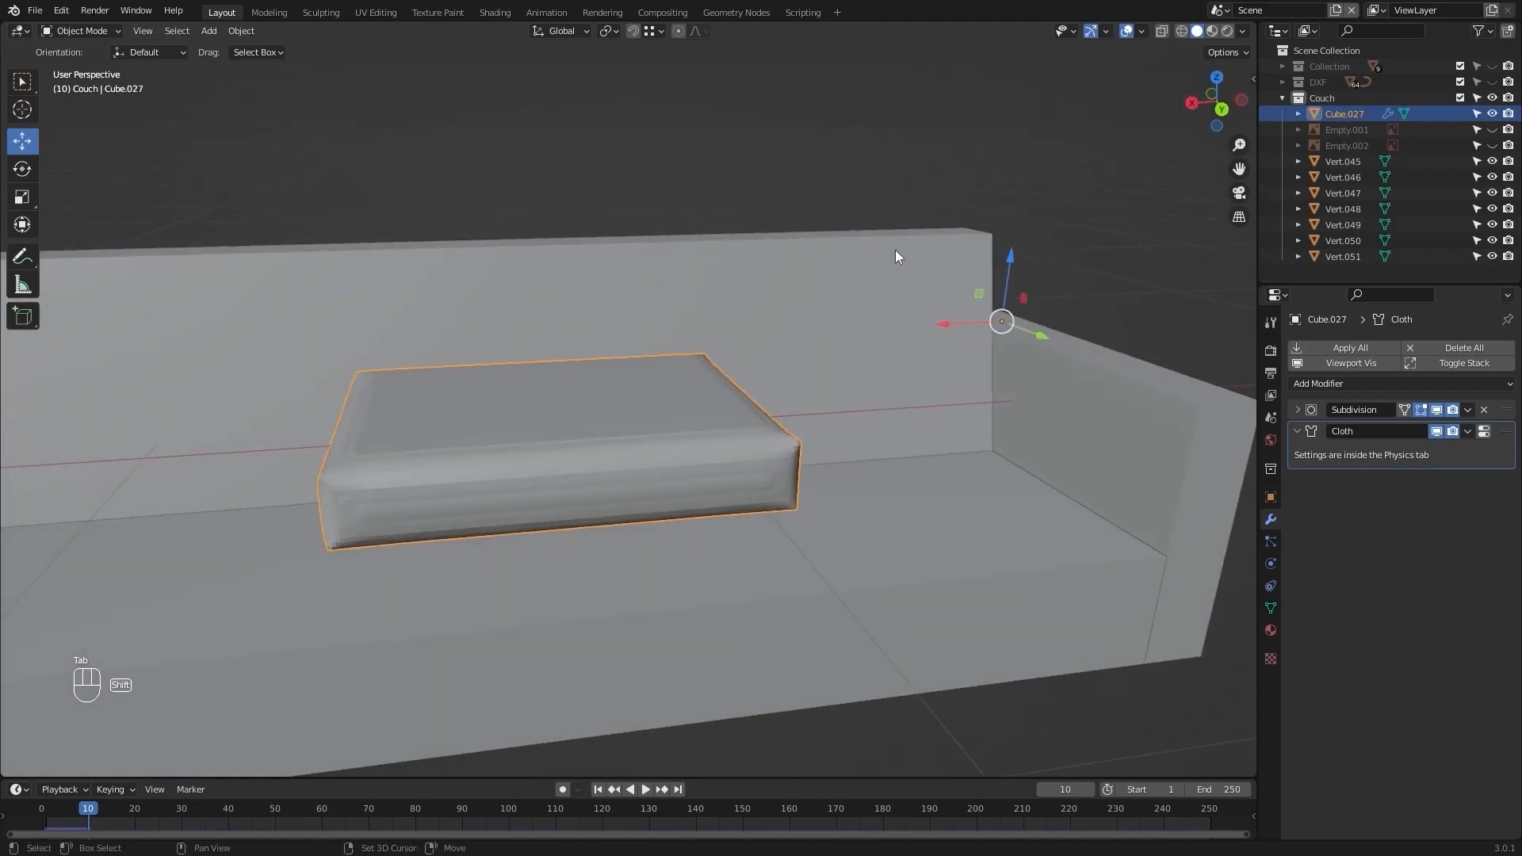
Replay the cloth simulation from the start and stop at frame 18 to judge the stronger inflation.
{"action": "key", "text": "shift+Left"}
{"action": "key", "text": "space"}
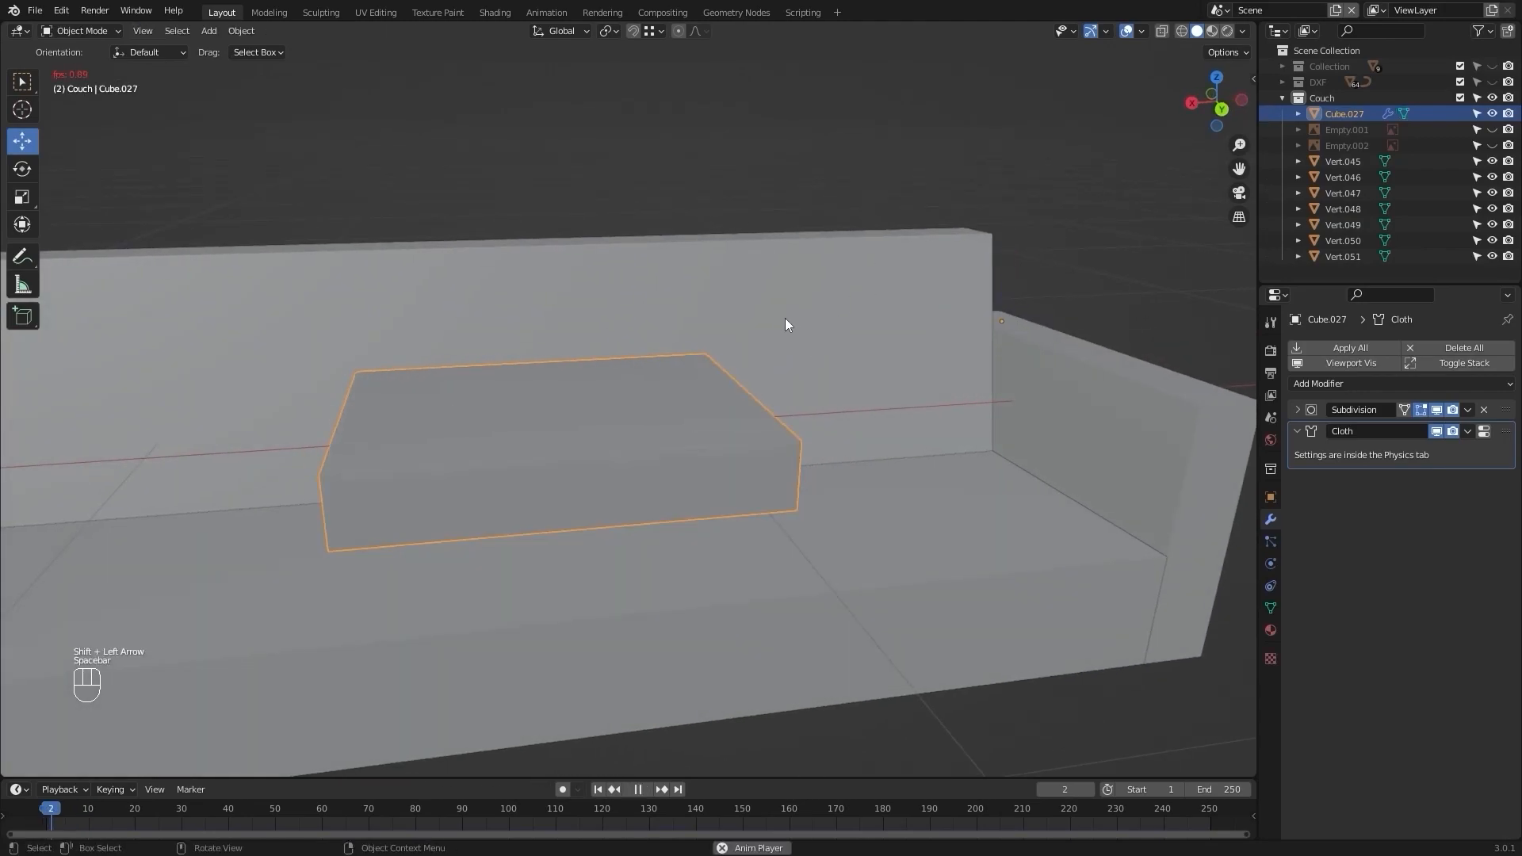
{"action": "middle_click_drag", "start_coordinate": [635, 418], "coordinate": [712, 419]}
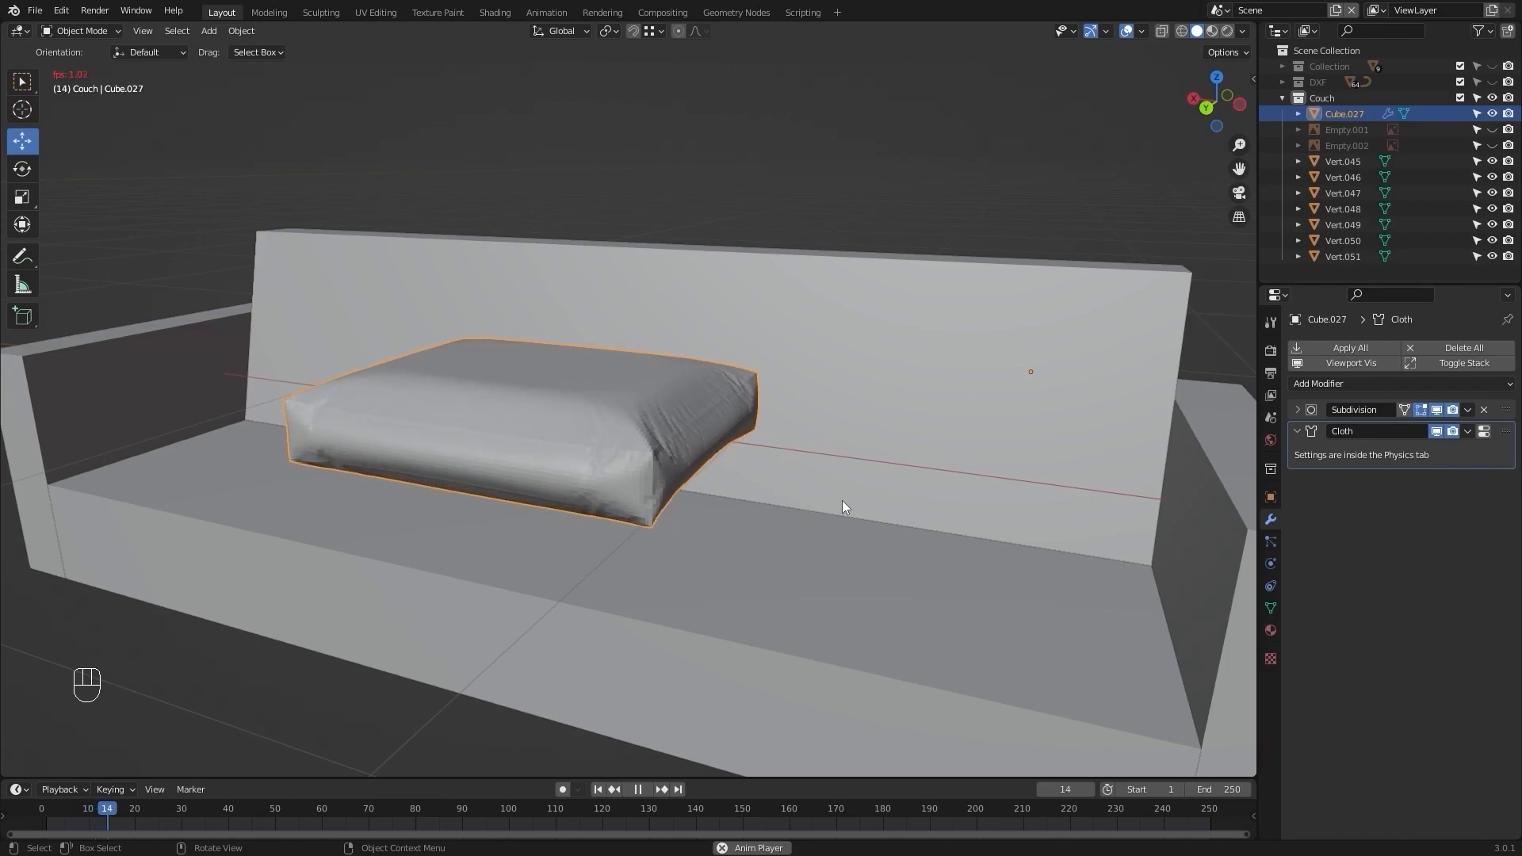
{"action": "key", "text": "space"}
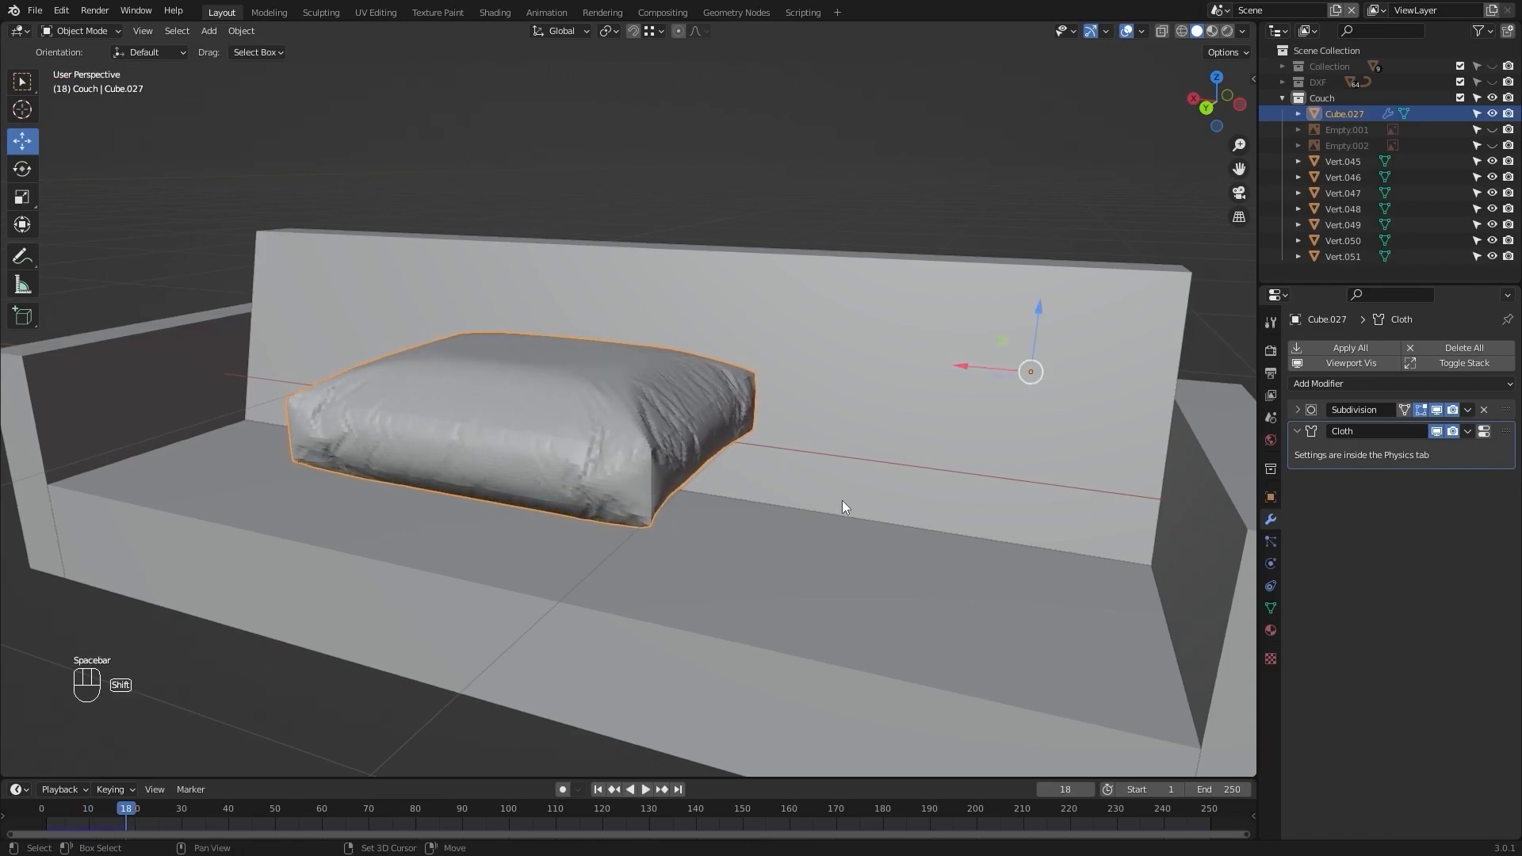
Rerun the cloth simulation from the first frame and settle on frame 10 as the cushion's shape.
{"action": "key", "text": "shift+Left"}
{"action": "key", "text": "space"}
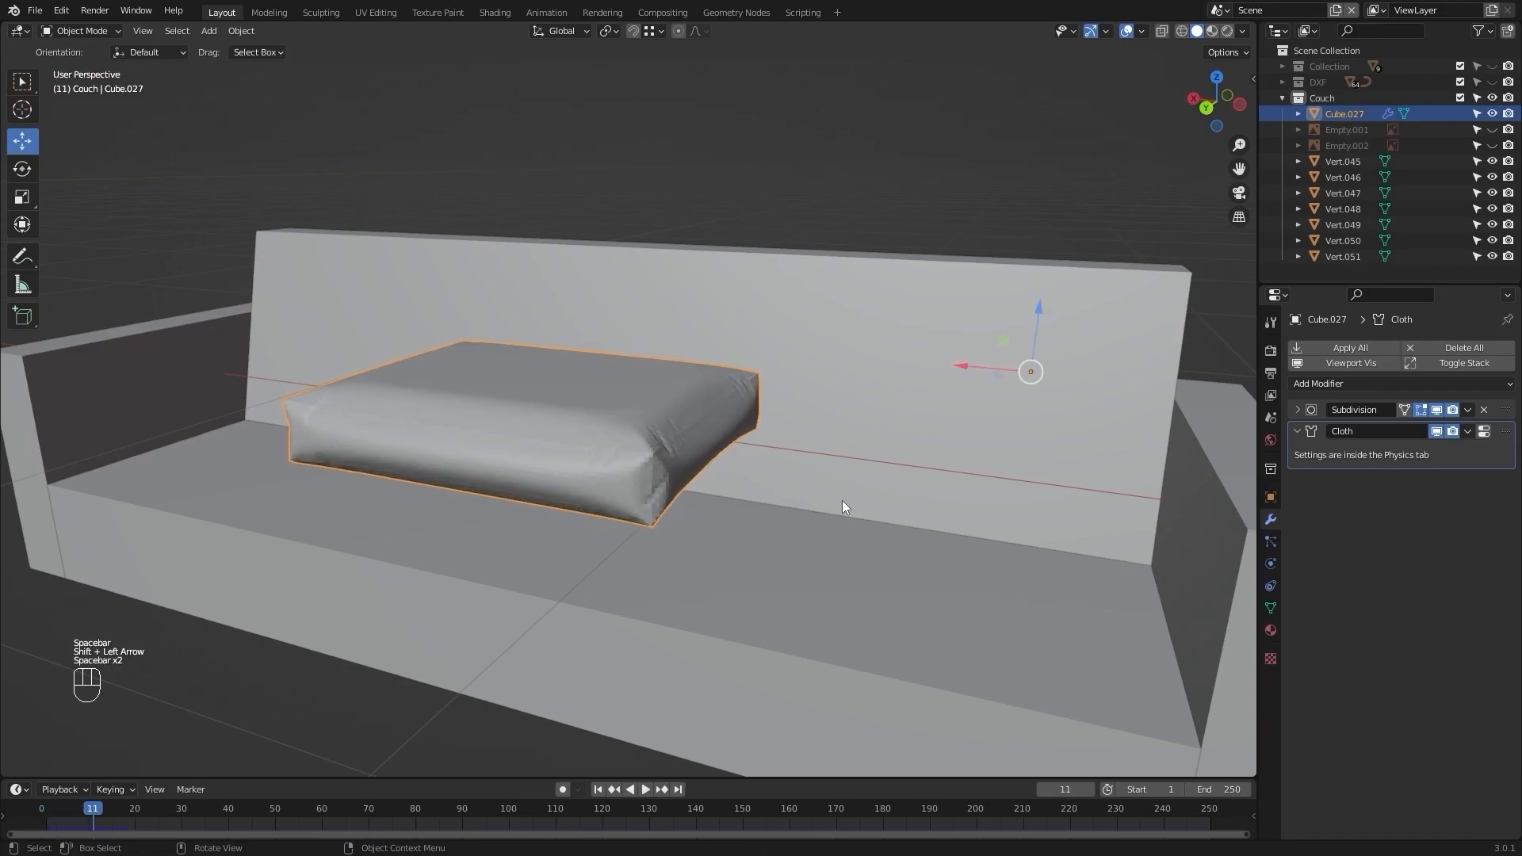
{"action": "middle_click_drag", "start_coordinate": [734, 462], "coordinate": [722, 392]}
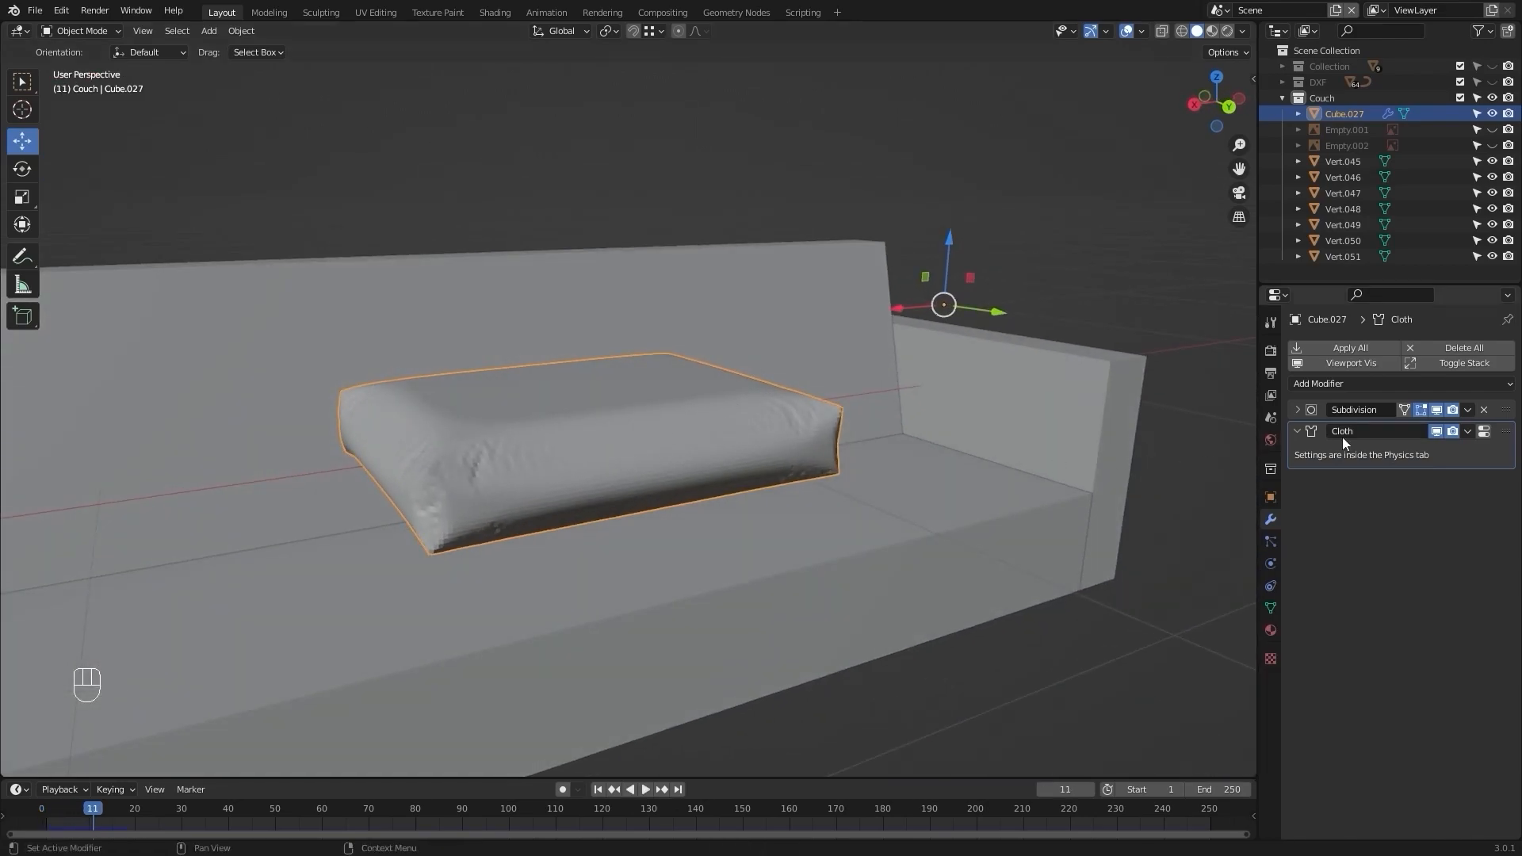
{"action": "mouse_move", "coordinate": [761, 453]}
{"action": "middle_mouse_down"}
{"action": "mouse_move", "coordinate": [812, 423]}
{"action": "mouse_move", "coordinate": [777, 454]}
{"action": "middle_mouse_up"}
{"action": "scroll", "coordinate": [811, 424], "scroll_direction": "up", "scroll_amount": 1}
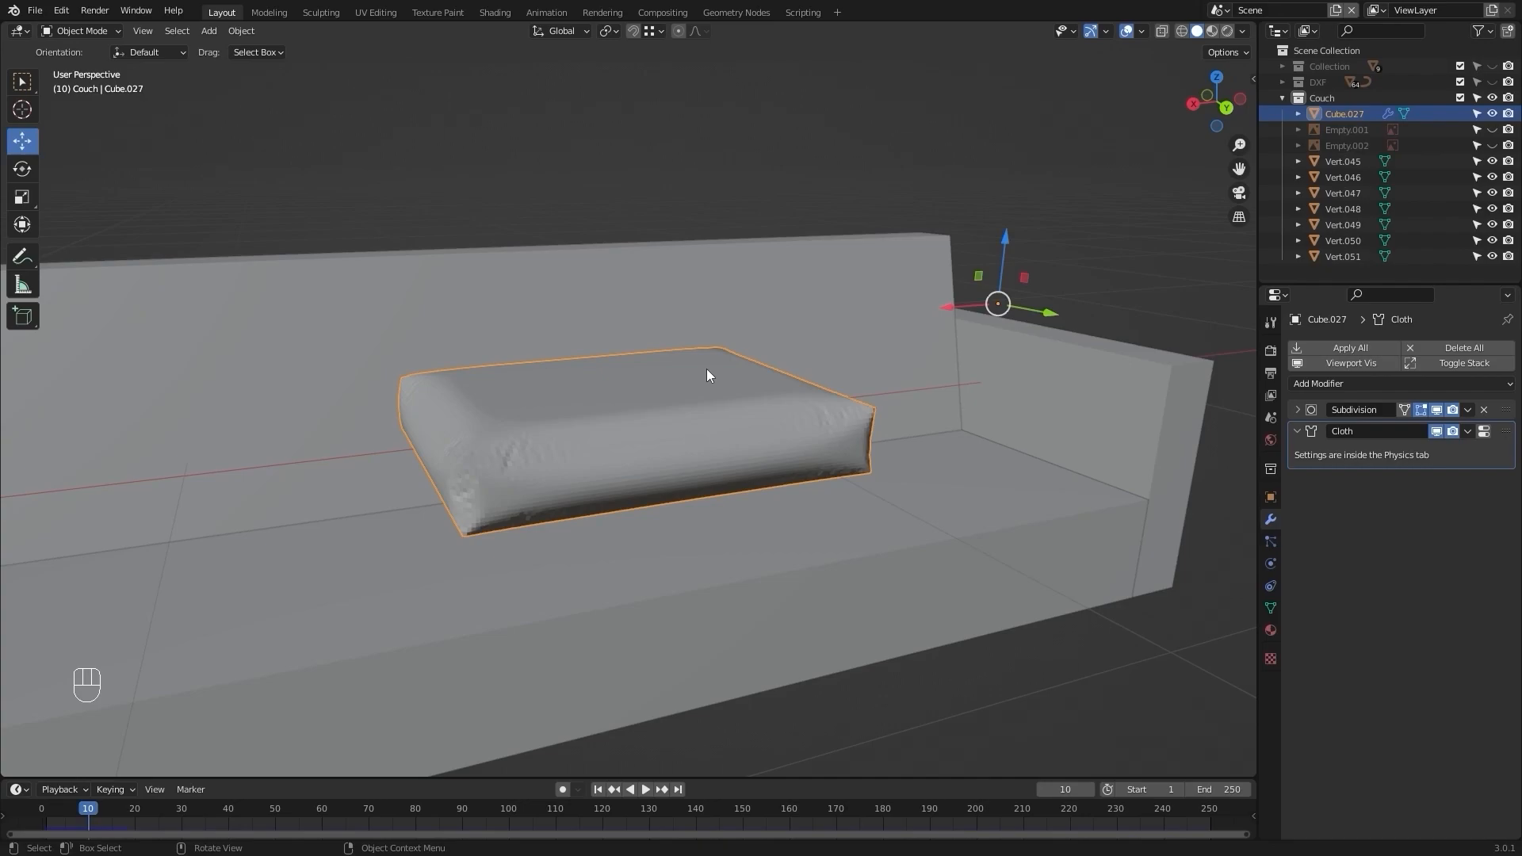
Apply all of the cushion's modifiers at frame 10 to turn the inflated shape into real mesh.
{"action": "middle_click_drag", "start_coordinate": [707, 369], "coordinate": [632, 332]}
{"action": "key", "text": "alt+a"}
{"action": "middle_click_drag", "start_coordinate": [357, 542], "coordinate": [720, 388]}
{"action": "left_click", "coordinate": [721, 388]}
{"action": "scroll", "coordinate": [715, 426], "scroll_direction": "up", "scroll_amount": 2}
{"action": "mouse_move", "coordinate": [715, 392]}
{"action": "left_mouse_down", "text": "alt+shift"}
{"action": "mouse_move", "coordinate": [715, 426]}
{"action": "mouse_move", "coordinate": [707, 397]}
{"action": "mouse_move", "coordinate": [725, 387]}
{"action": "left_mouse_up", "text": "alt+shift"}
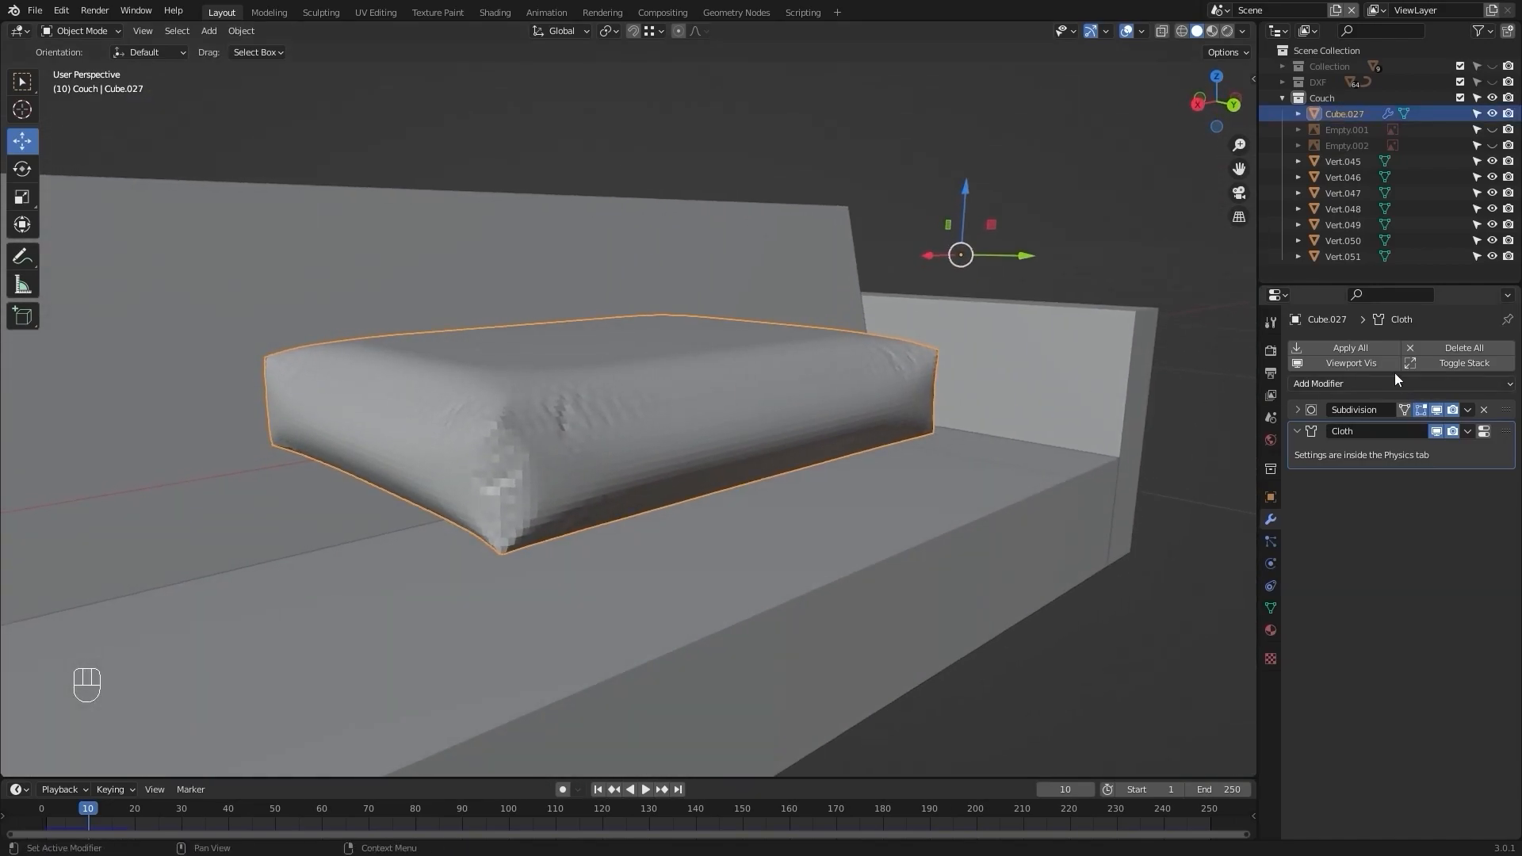
{"action": "left_click", "coordinate": [1383, 348]}
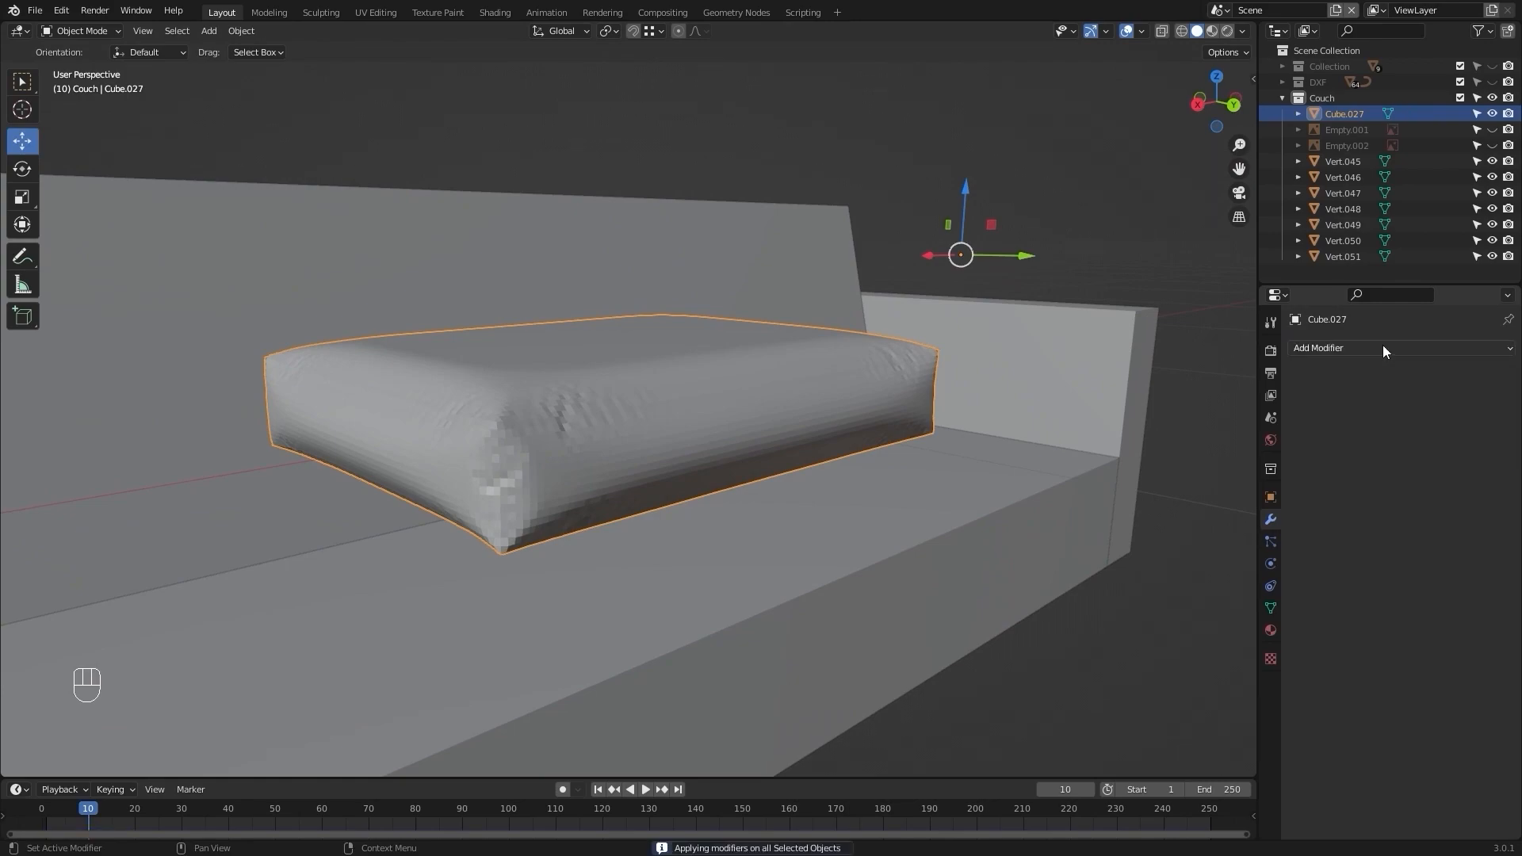
{"action": "left_click_drag", "start_coordinate": [1045, 402], "coordinate": [620, 383], "text": "alt"}
Set the inflated cushion to Shade Smooth.
{"action": "key", "text": "ctrl+z"}
{"action": "key", "text": "ctrl+z"}
{"action": "key", "text": "ctrl+z"}
{"action": "right_click", "coordinate": [402, 252]}
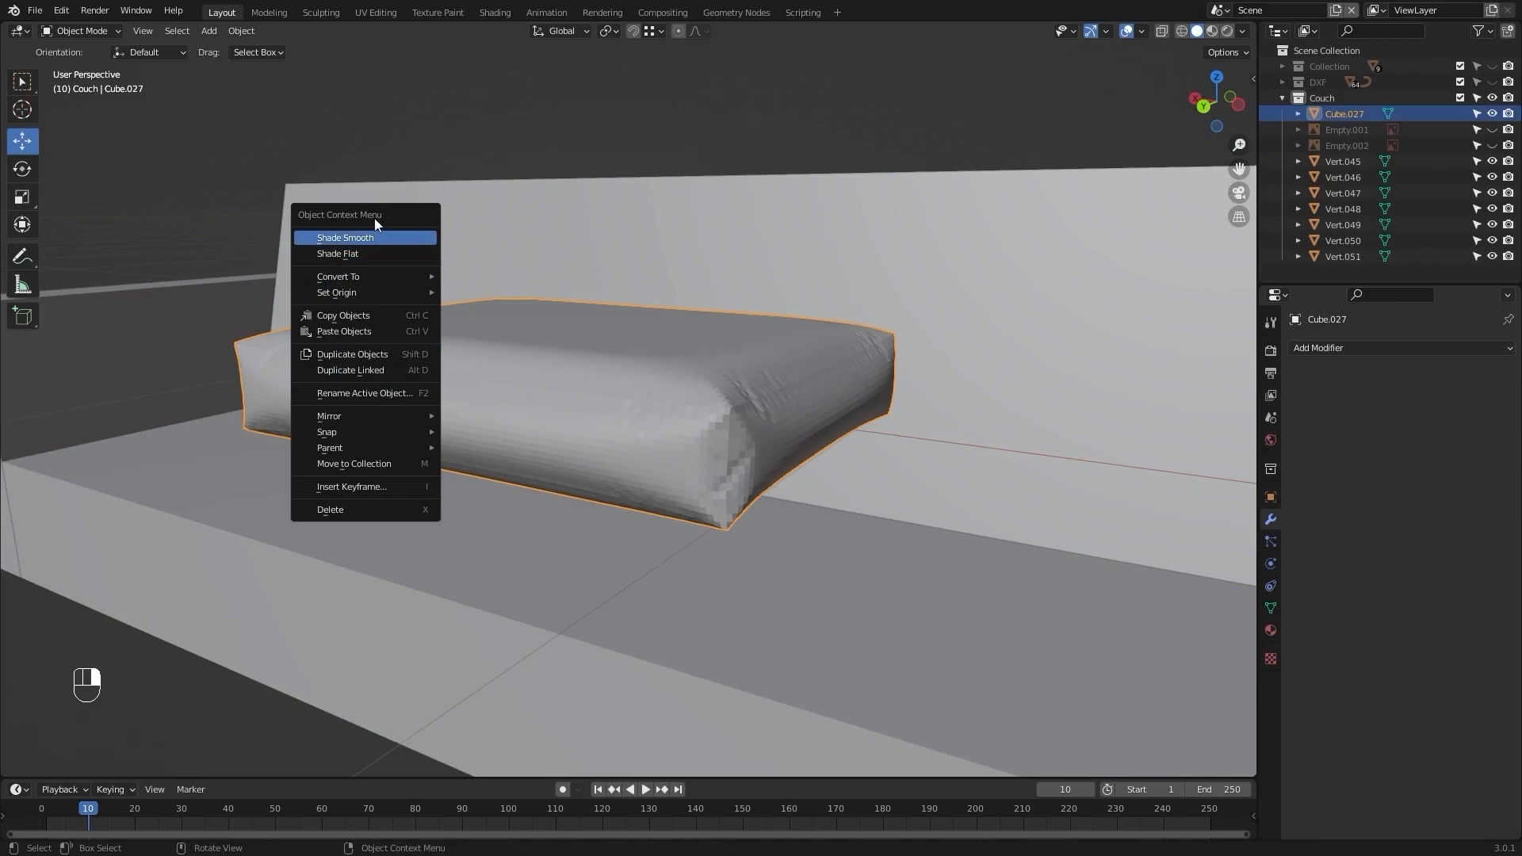
{"action": "left_click", "coordinate": [364, 237]}
Add a Catmull-Clark Subdivision Surface modifier to the smoothed cushion.
{"action": "mouse_move", "coordinate": [367, 244]}
{"action": "left_mouse_down", "text": "alt"}
{"action": "mouse_move", "coordinate": [598, 357]}
{"action": "mouse_move", "coordinate": [642, 312]}
{"action": "mouse_move", "coordinate": [1250, 375]}
{"action": "left_mouse_up", "text": "alt"}
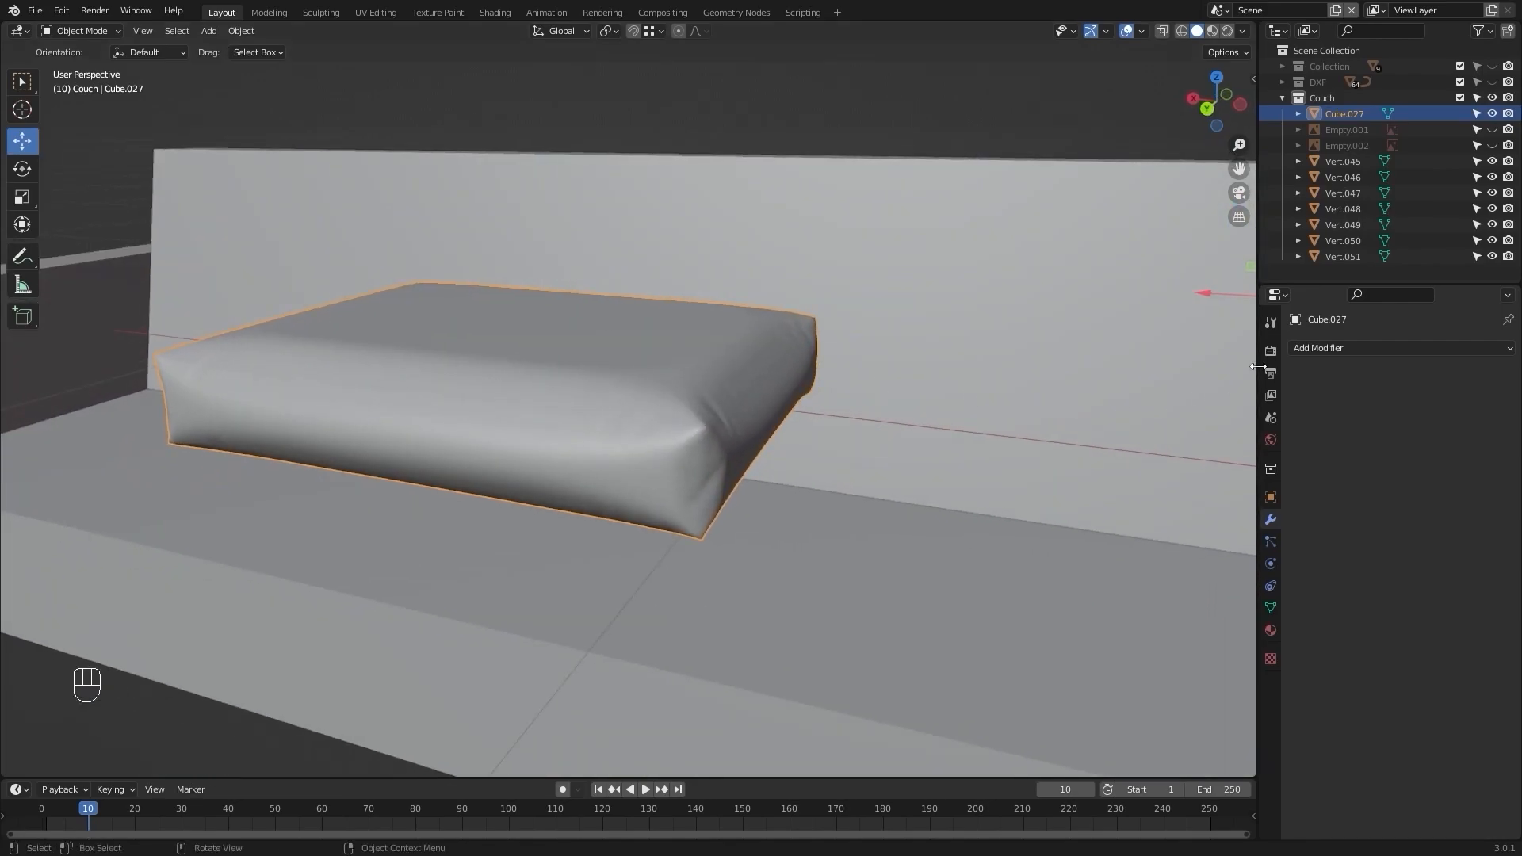
{"action": "left_click", "coordinate": [1355, 349]}
{"action": "left_click", "coordinate": [1226, 639]}
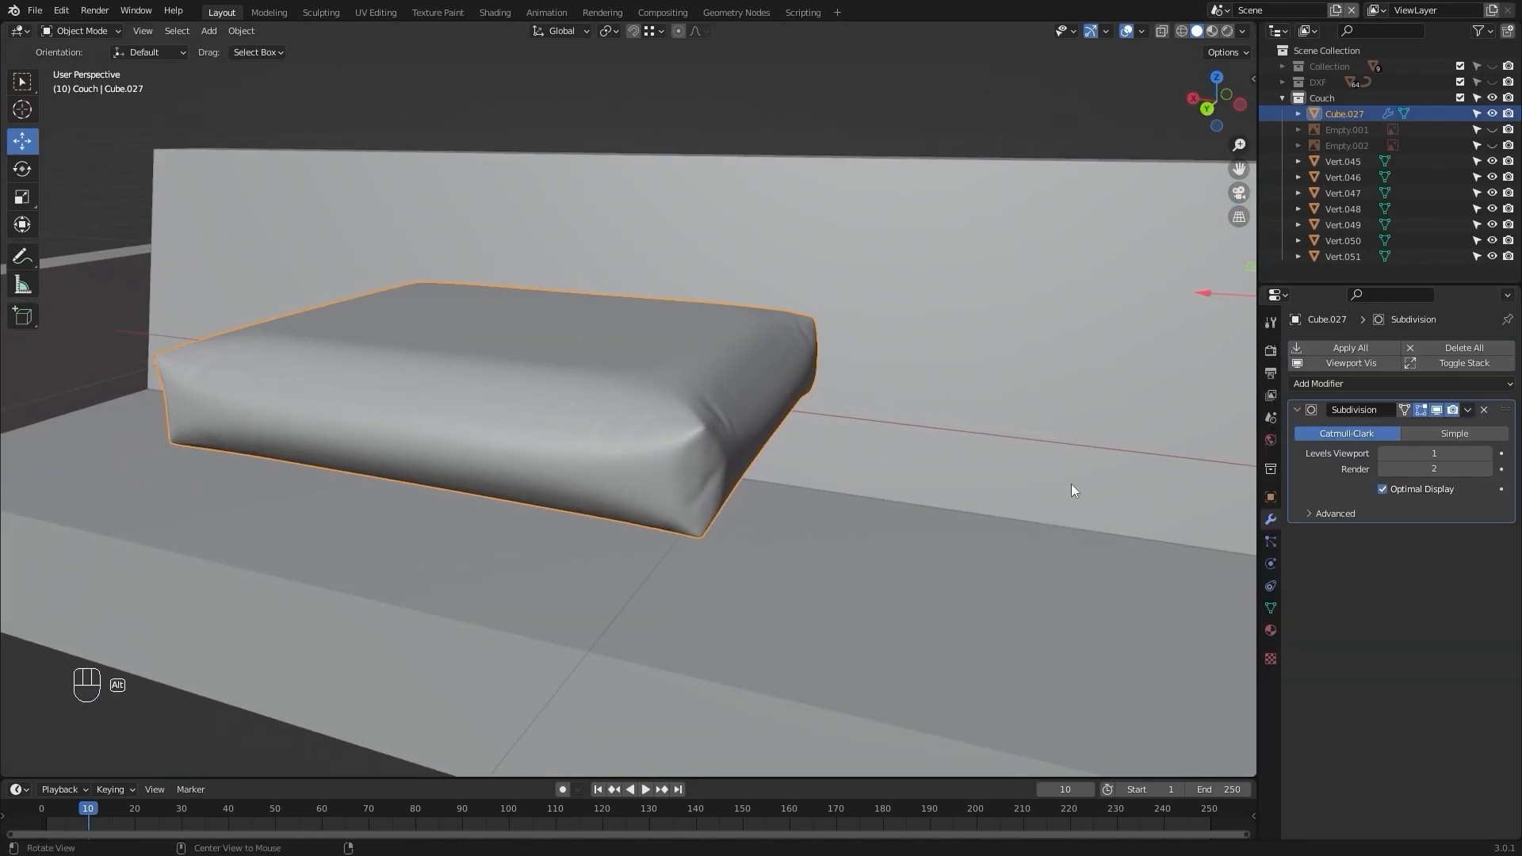
{"action": "scroll", "coordinate": [1005, 458], "scroll_direction": "down", "scroll_amount": 4}
{"action": "left_click_drag", "start_coordinate": [1006, 458], "coordinate": [931, 467], "text": "alt"}
{"action": "left_click", "coordinate": [887, 674]}
{"action": "left_click_drag", "start_coordinate": [887, 646], "coordinate": [683, 487], "text": "alt"}
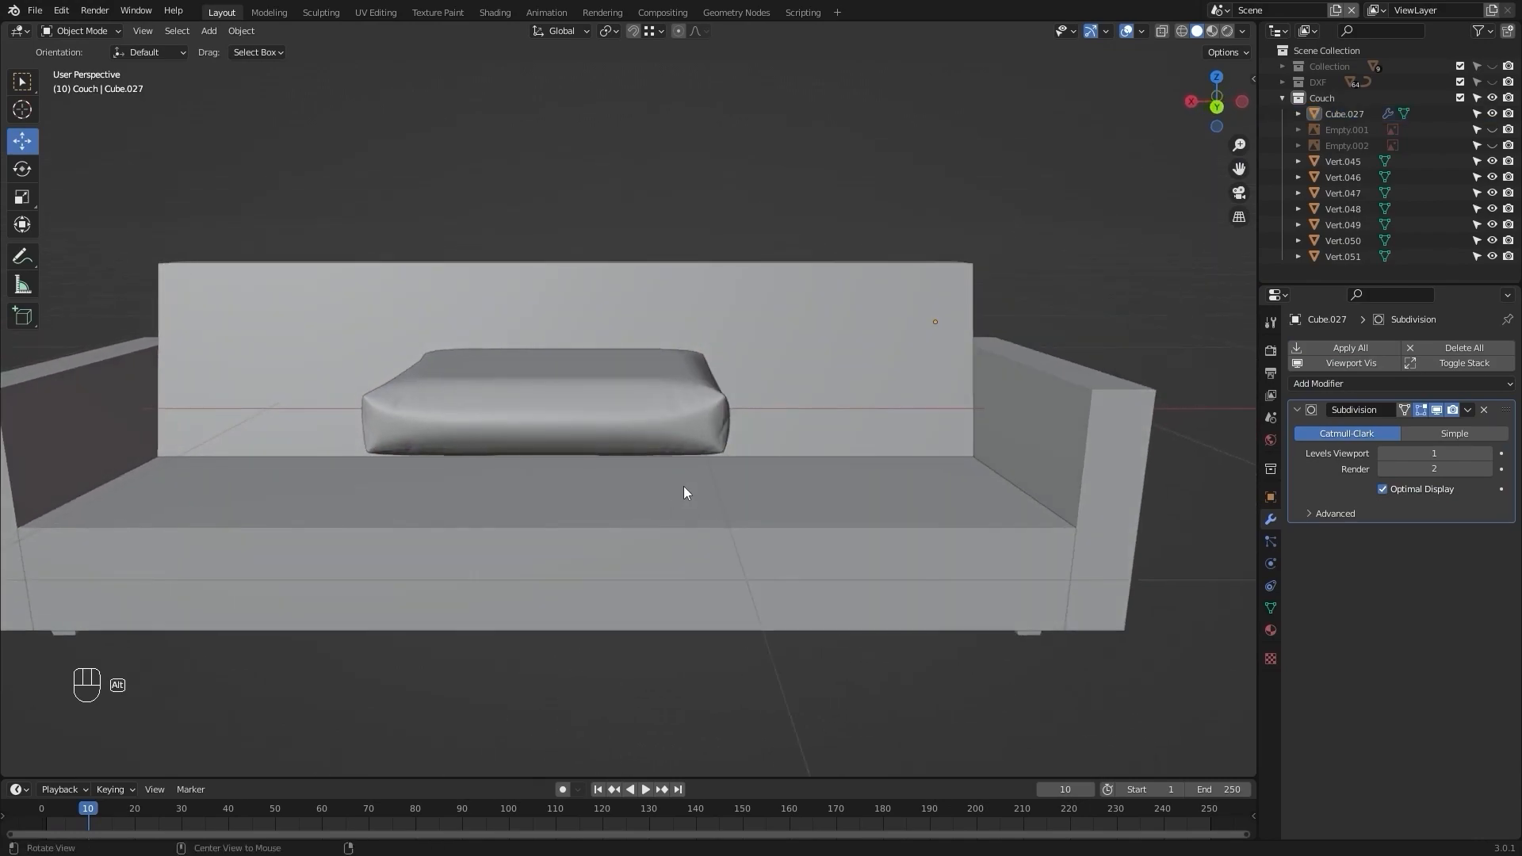
Hide the Subdivision modifier in the viewport and, with snapping on, lower the cushion along Z onto the couch seat.
{"action": "left_click", "coordinate": [670, 432]}
{"action": "middle_click_drag", "start_coordinate": [635, 464], "coordinate": [629, 82]}
{"action": "left_click", "coordinate": [596, 406]}
{"action": "scroll", "coordinate": [604, 416], "scroll_direction": "up", "scroll_amount": 2}
{"action": "key", "text": "ctrl+z"}
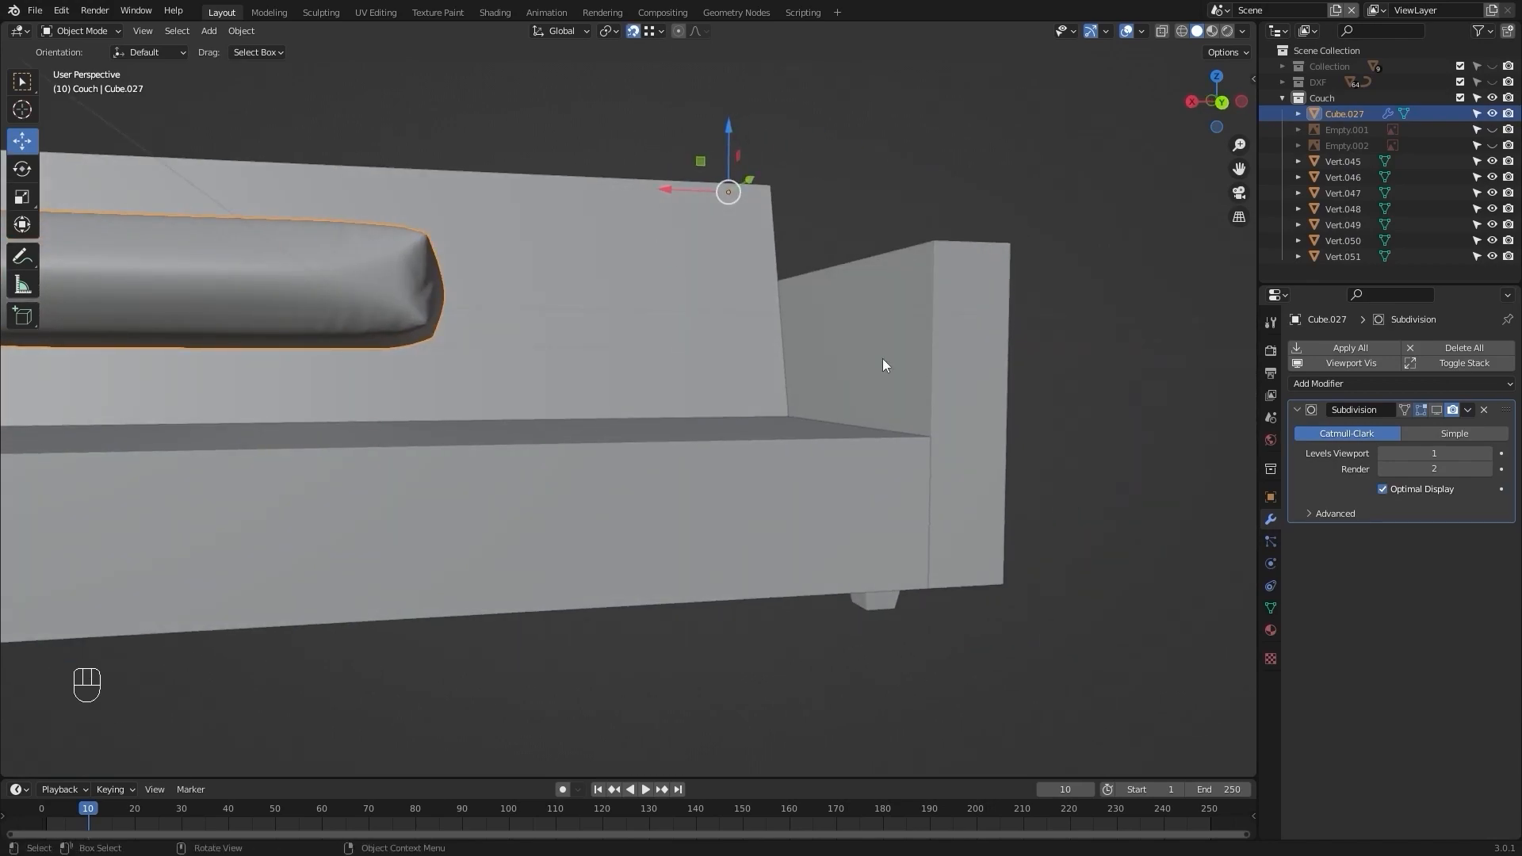
{"action": "key", "text": "g"}
{"action": "key", "text": "z"}
{"action": "left_click", "coordinate": [926, 425]}
{"action": "left_click_drag", "start_coordinate": [926, 425], "coordinate": [793, 484], "text": "alt"}
{"action": "left_click", "coordinate": [862, 622]}
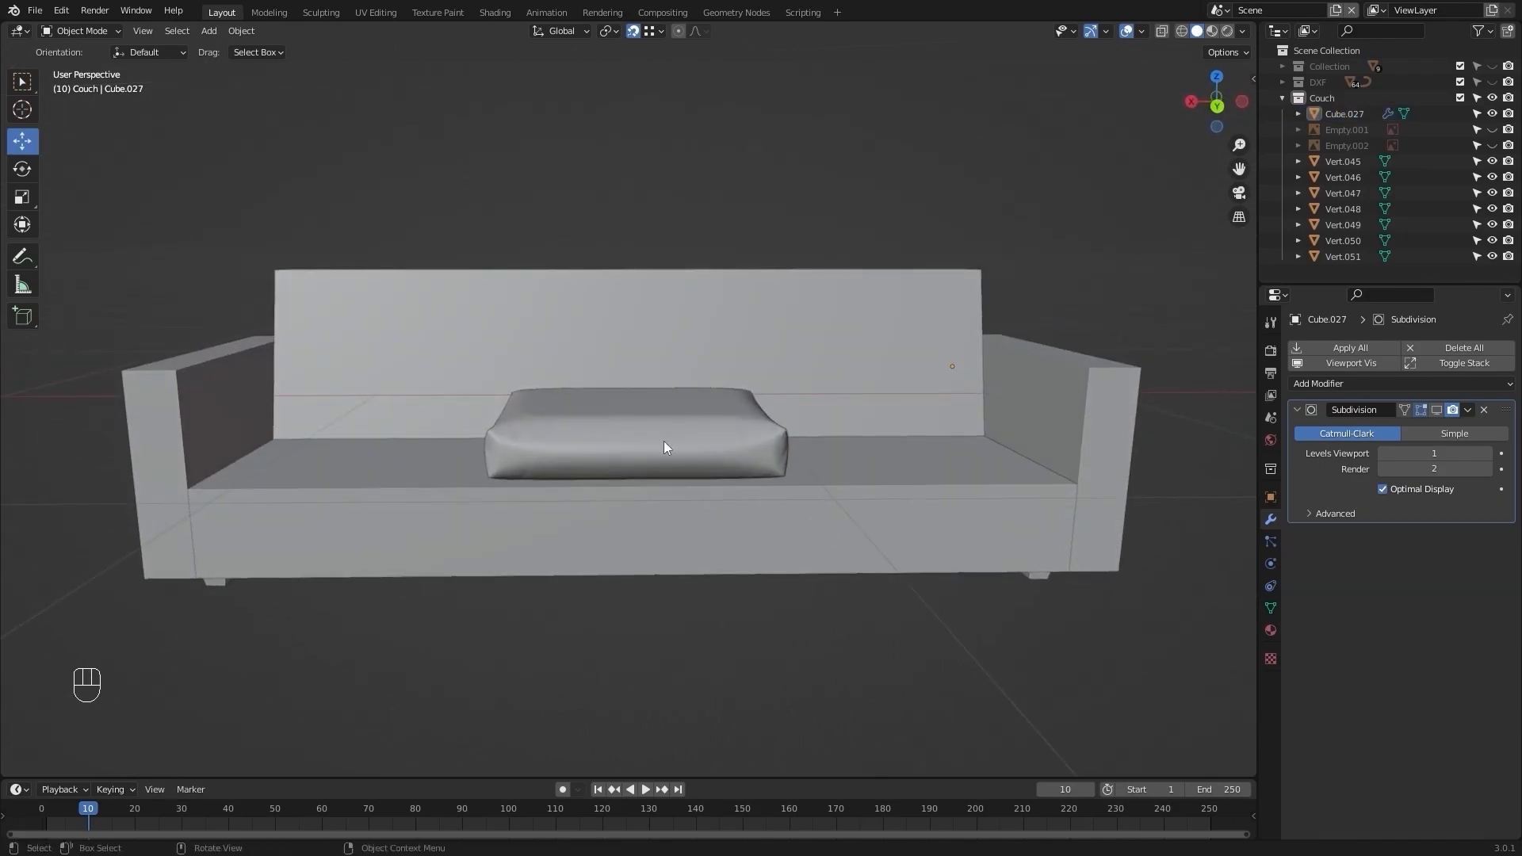
In top view, duplicate the cushion along X and place the copy beside the original with a small gap between them.
{"action": "left_click", "coordinate": [659, 439]}
{"action": "left_click_drag", "start_coordinate": [639, 435], "coordinate": [684, 470], "text": "alt"}
{"action": "key", "text": "KP_7"}
{"action": "scroll", "coordinate": [688, 518], "scroll_direction": "up", "scroll_amount": 2}
{"action": "scroll", "coordinate": [693, 458], "scroll_direction": "down", "scroll_amount": 4}
{"action": "key", "text": "shift+d"}
{"action": "key", "text": "x"}
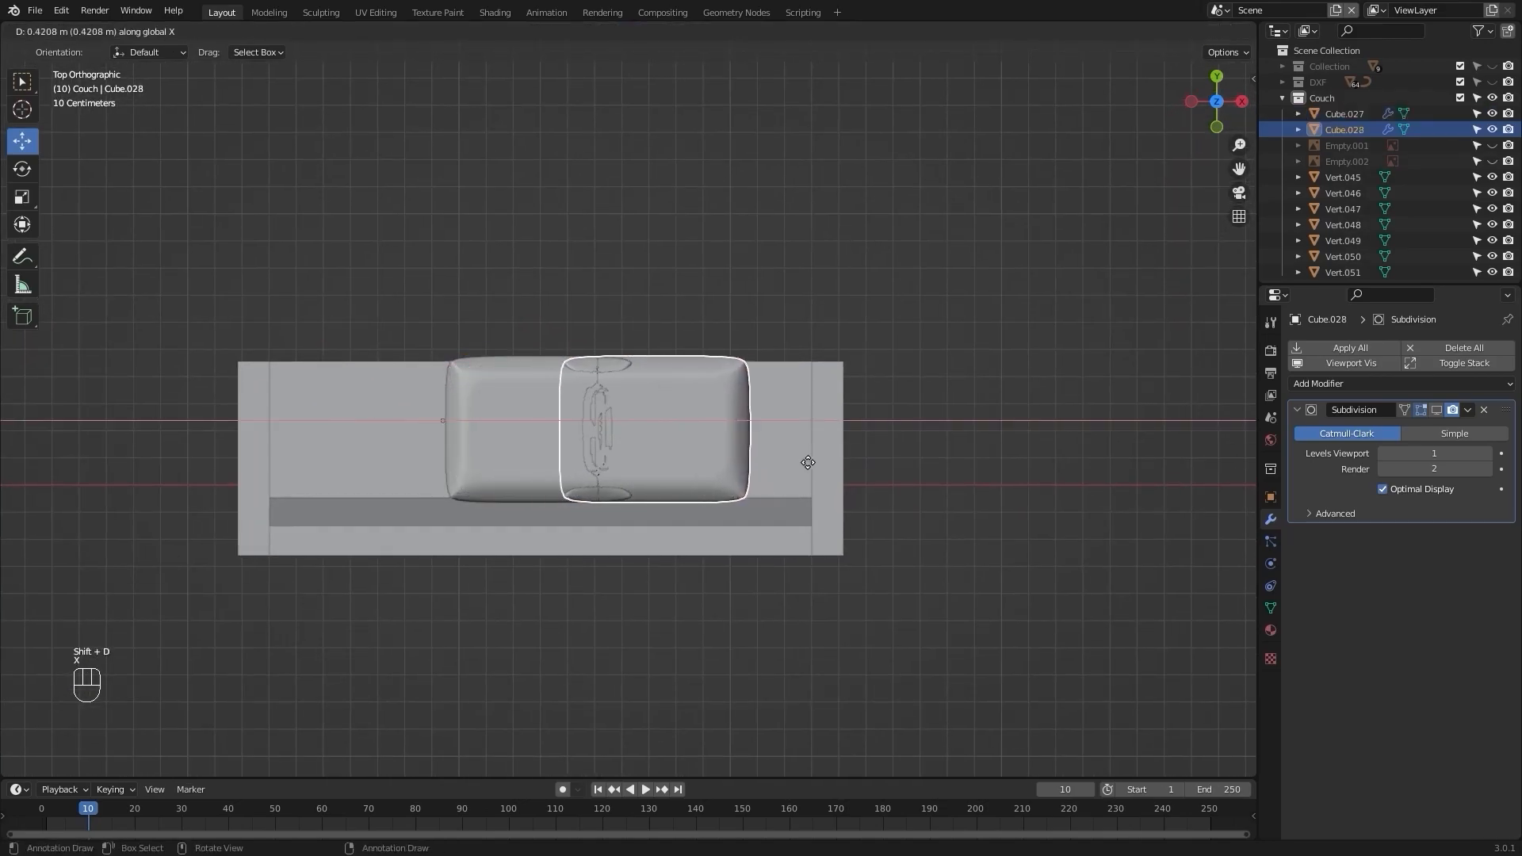
{"action": "left_click", "coordinate": [894, 462]}
{"action": "scroll", "coordinate": [719, 502], "scroll_direction": "up", "scroll_amount": 8}
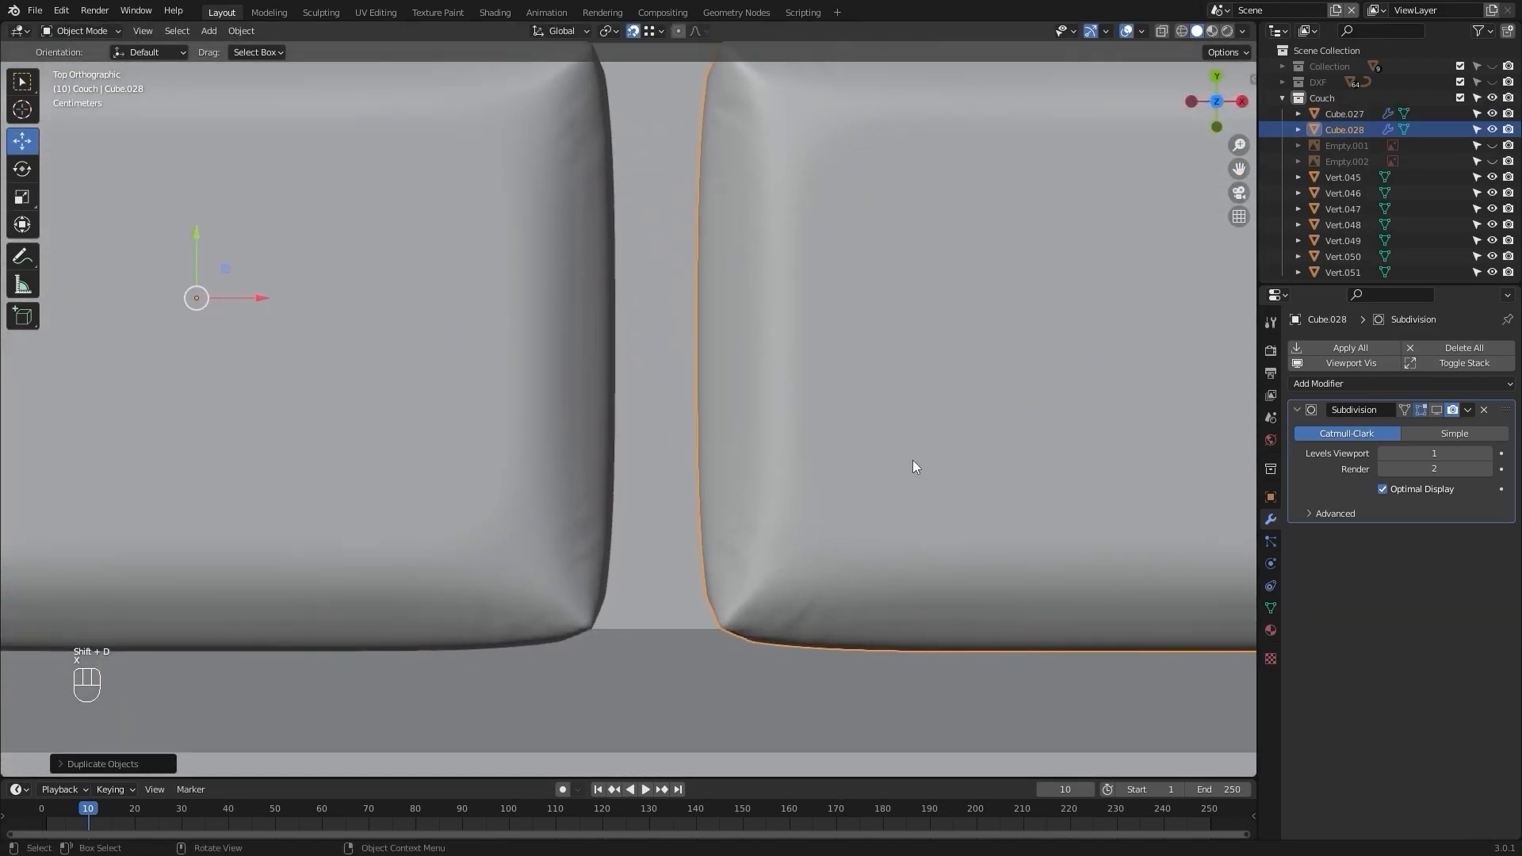
Move the copied cushion along X until it sits almost against the original cushion.
{"action": "key", "text": "g"}
{"action": "key", "text": "x"}
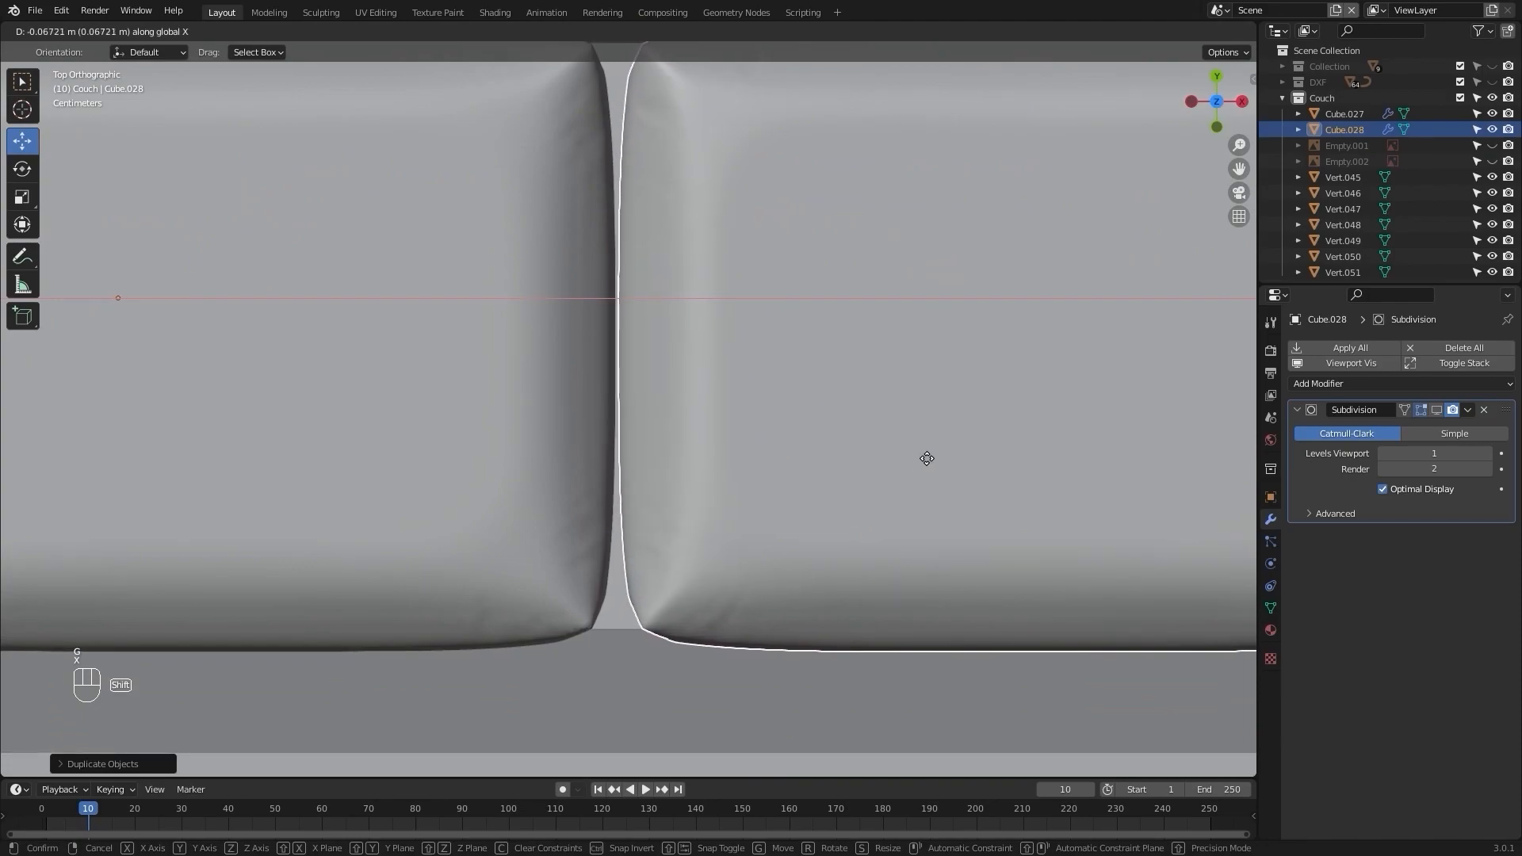
{"action": "left_click", "coordinate": [892, 449]}
{"action": "scroll", "coordinate": [891, 449], "scroll_direction": "down", "scroll_amount": 12}
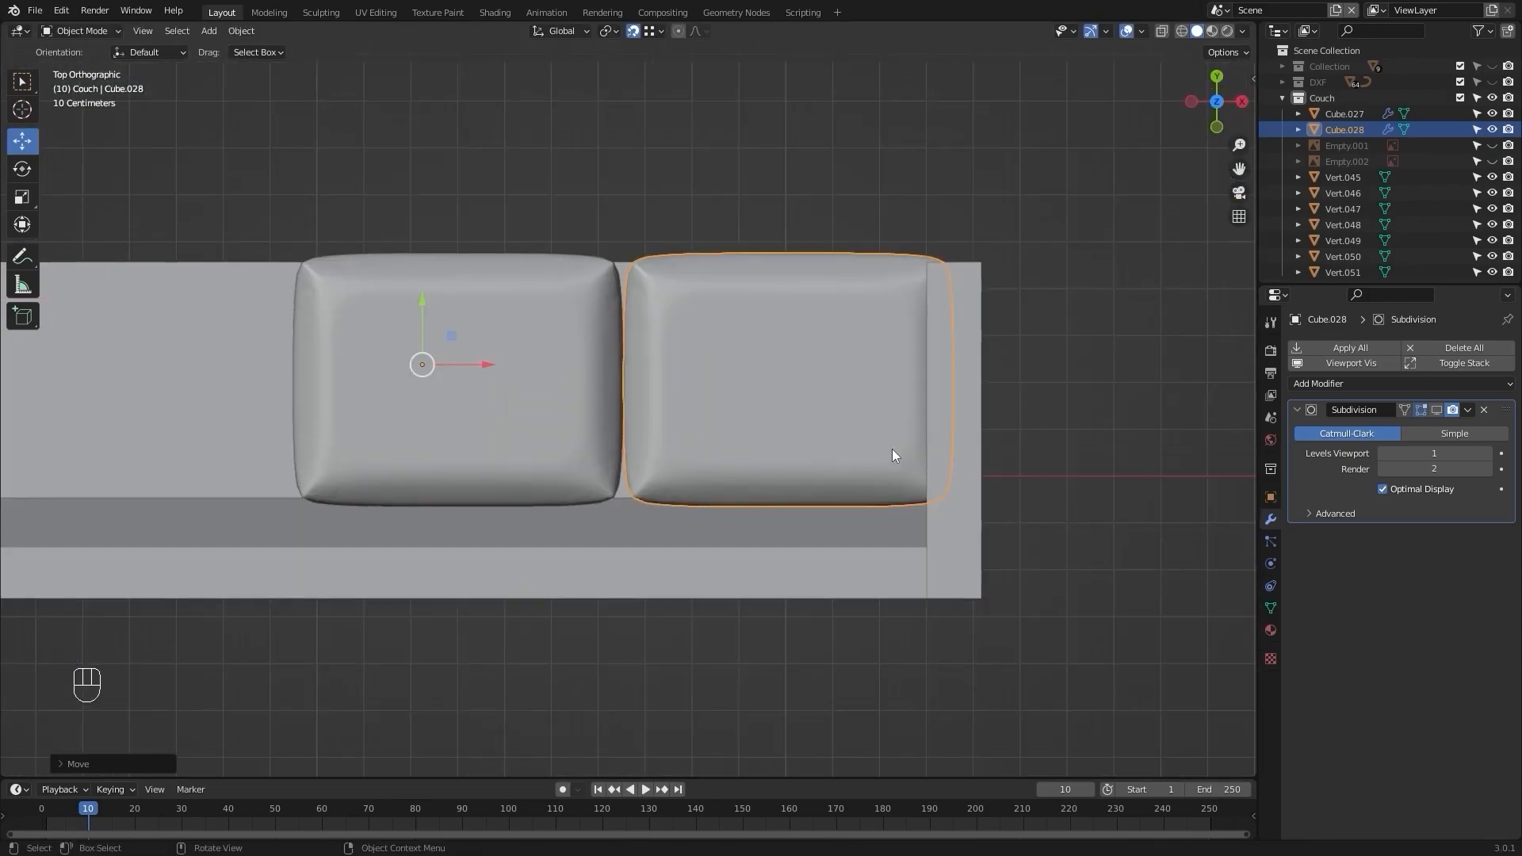
Duplicate the copied cushion along X and drop the third cushion over the couch's empty end.
{"action": "key", "text": "Delete"}
{"action": "scroll", "coordinate": [699, 385], "scroll_direction": "up", "scroll_amount": 3}
{"action": "left_click", "coordinate": [1072, 422]}
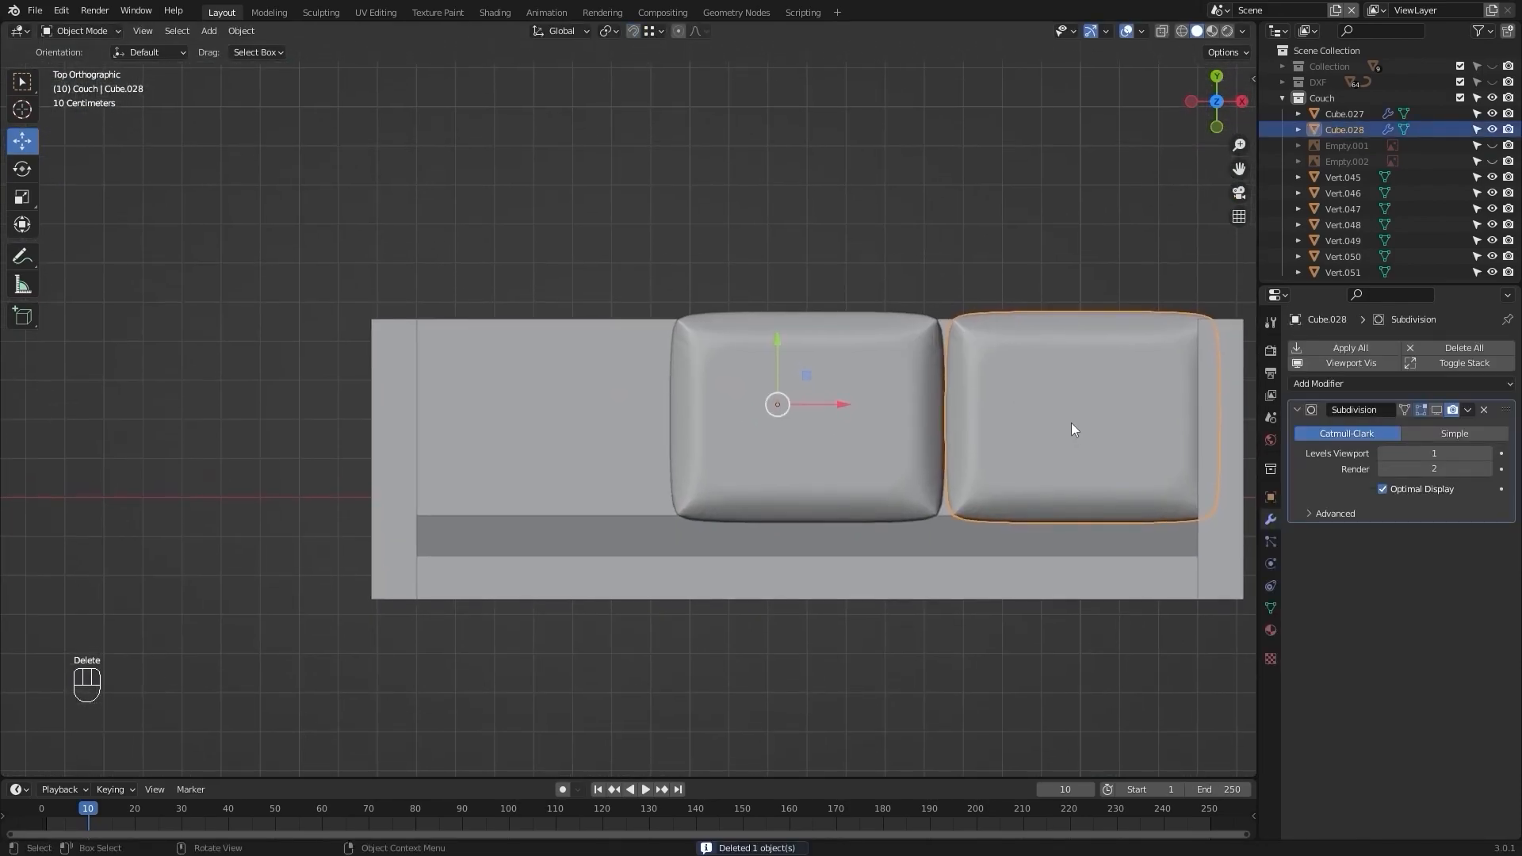
{"action": "key", "text": "shift+d"}
{"action": "key", "text": "x"}
{"action": "left_click", "coordinate": [462, 401]}
{"action": "scroll", "coordinate": [461, 401], "scroll_direction": "up", "scroll_amount": 6}
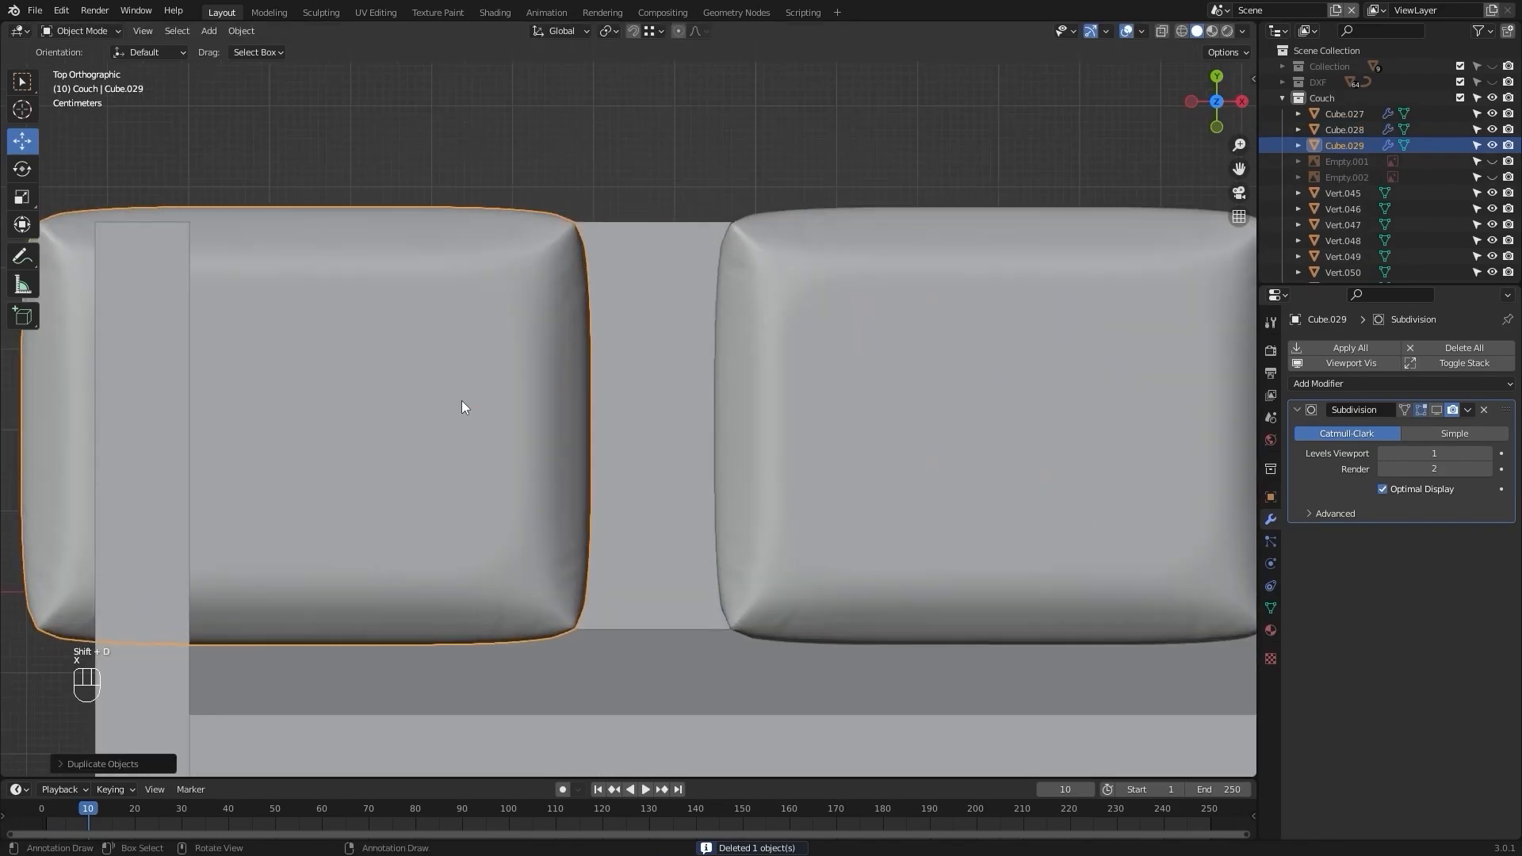
Move the third cushion along X by about 0.15 m so it sits almost against the middle cushion.
{"action": "key", "text": "g"}
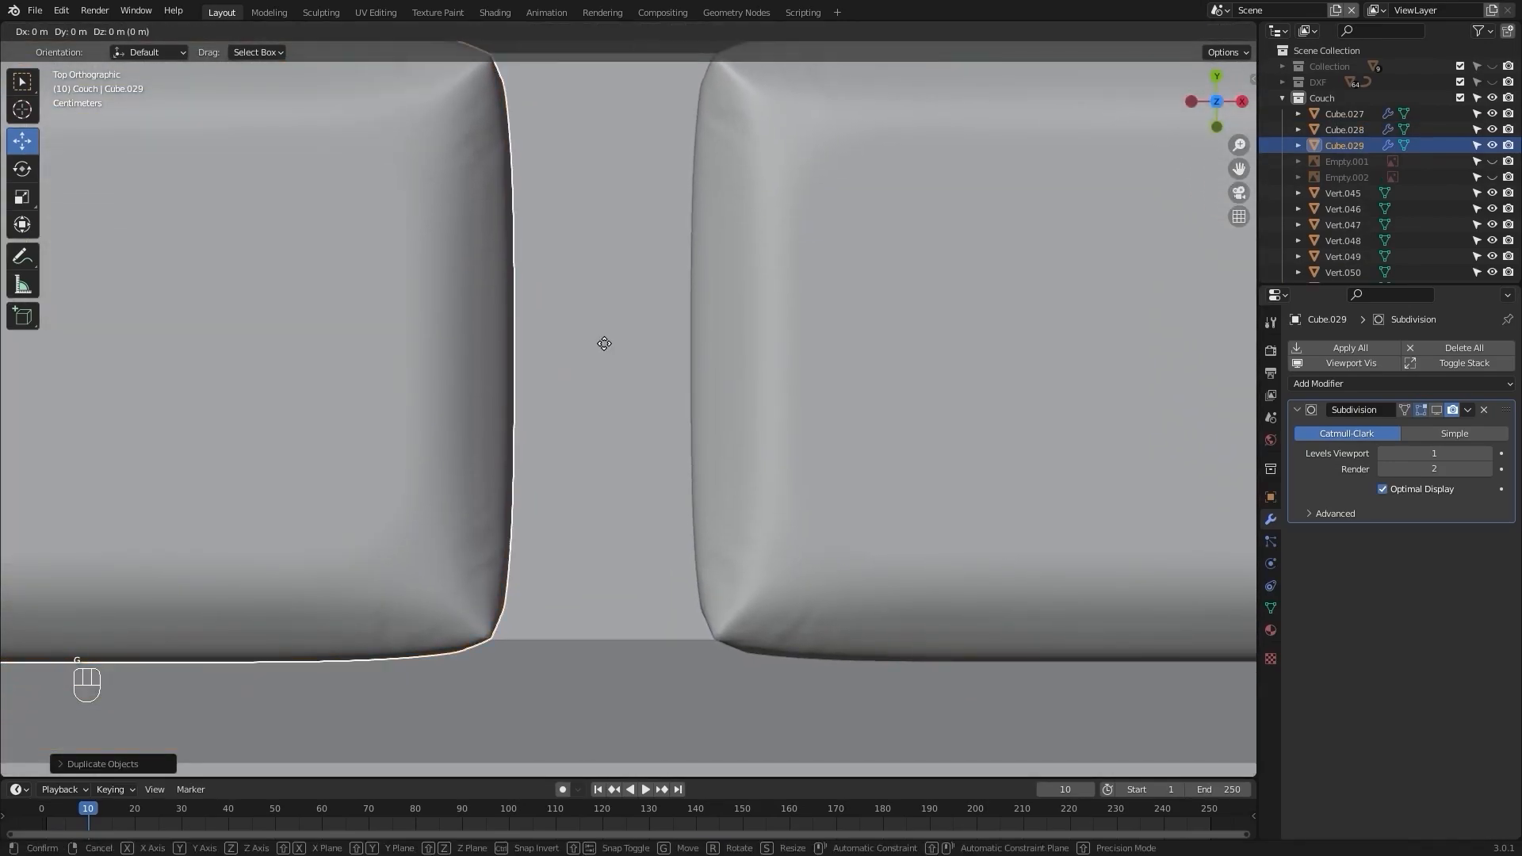
{"action": "key", "text": "x"}
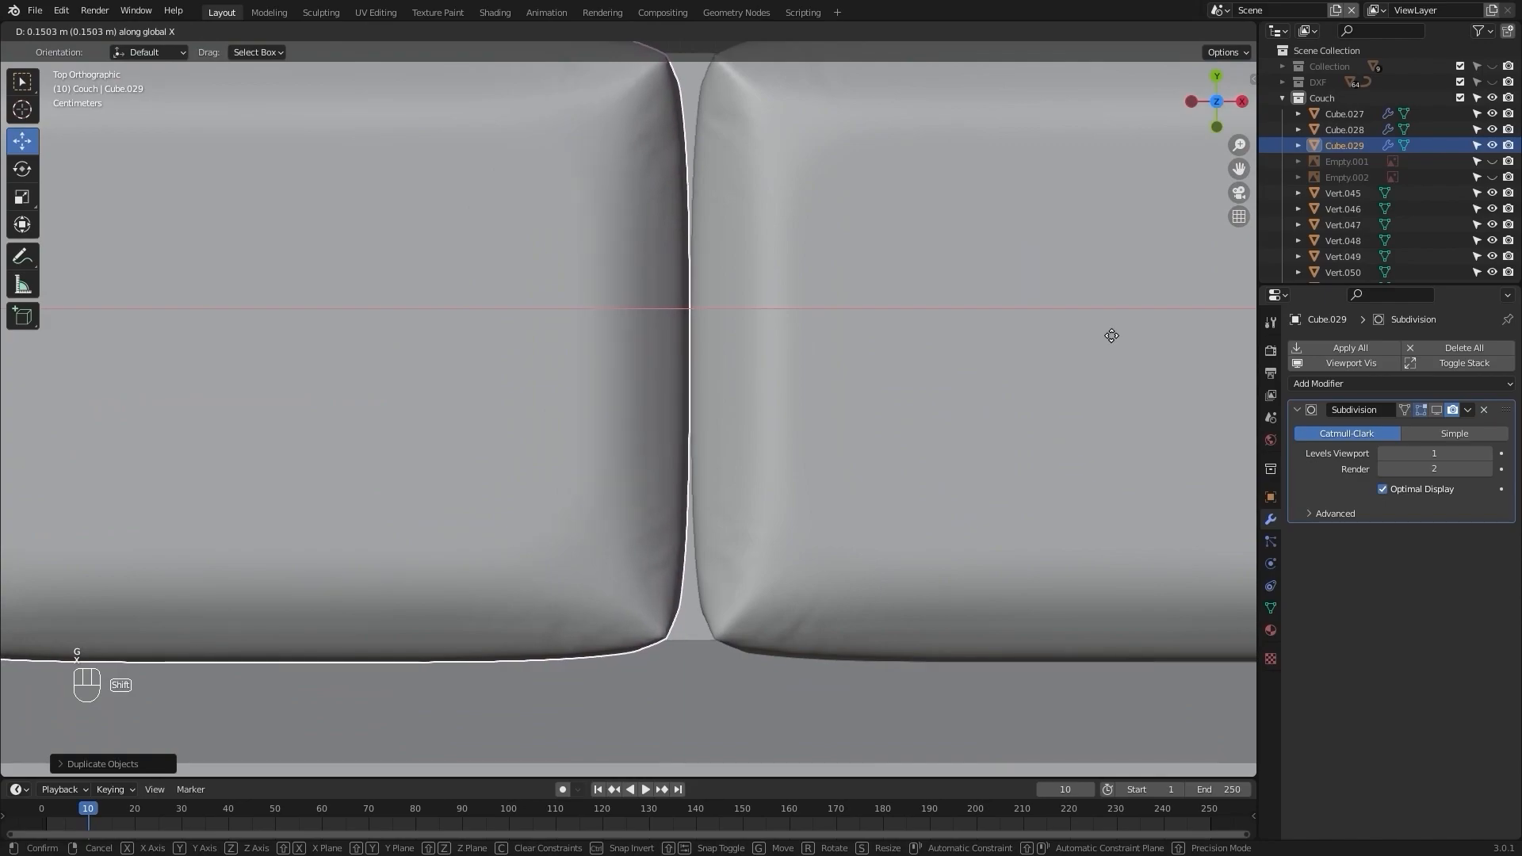
{"action": "left_click", "coordinate": [1121, 335]}
{"action": "scroll", "coordinate": [1068, 329], "scroll_direction": "down", "scroll_amount": 8}
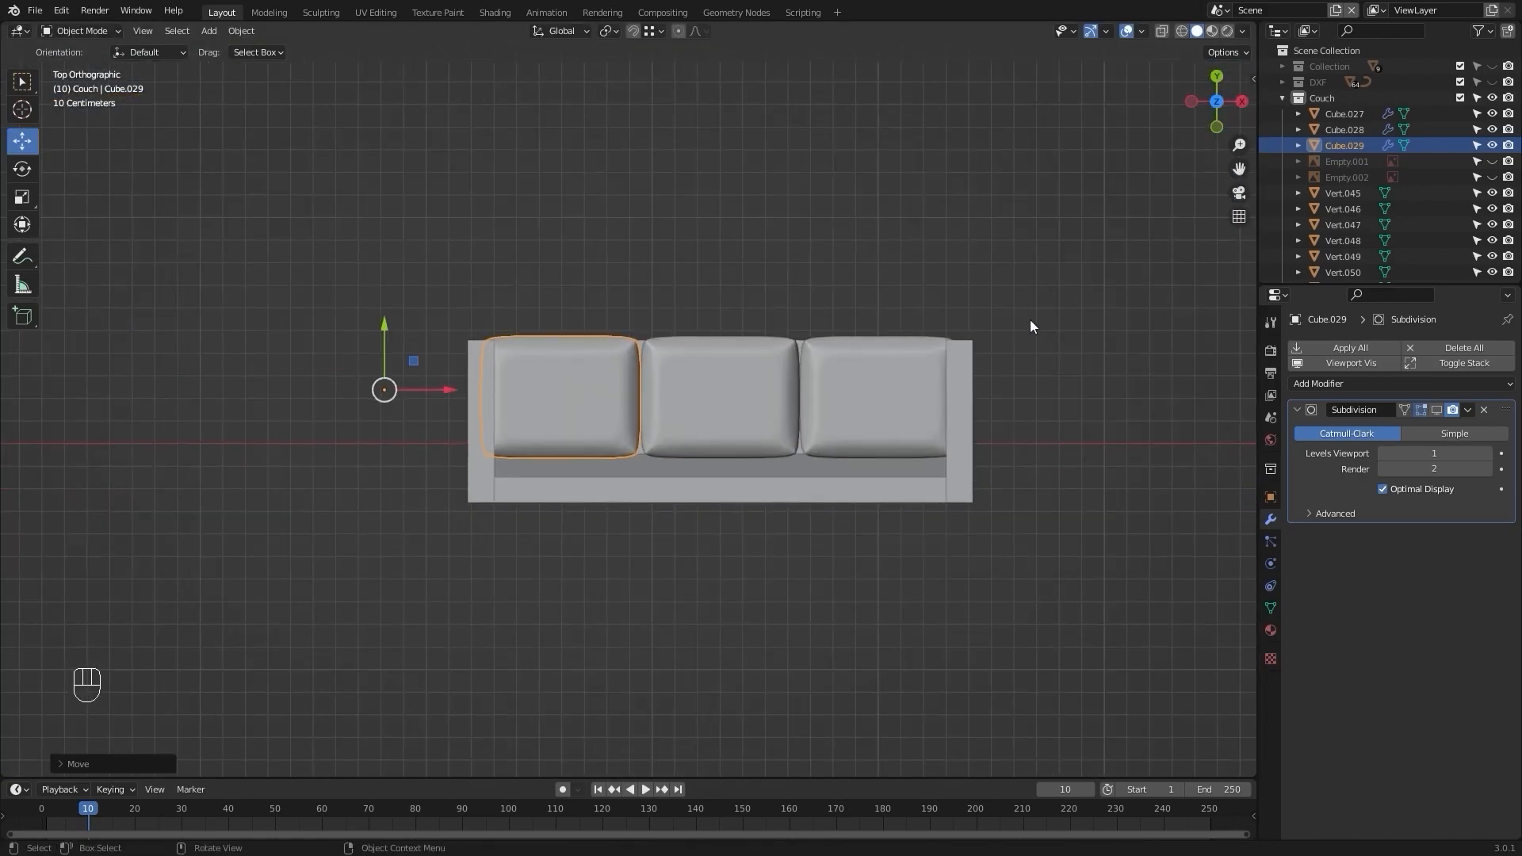
{"action": "left_click", "coordinate": [897, 233]}
Edit the couch's armrests, base and backrest together and scale all their geometry along X by about 1.05.
{"action": "middle_click_drag", "start_coordinate": [1138, 316], "coordinate": [612, 381]}
{"action": "scroll", "coordinate": [612, 376], "scroll_direction": "up", "scroll_amount": 4}
{"action": "left_click_drag", "start_coordinate": [613, 375], "coordinate": [520, 406], "text": "alt"}
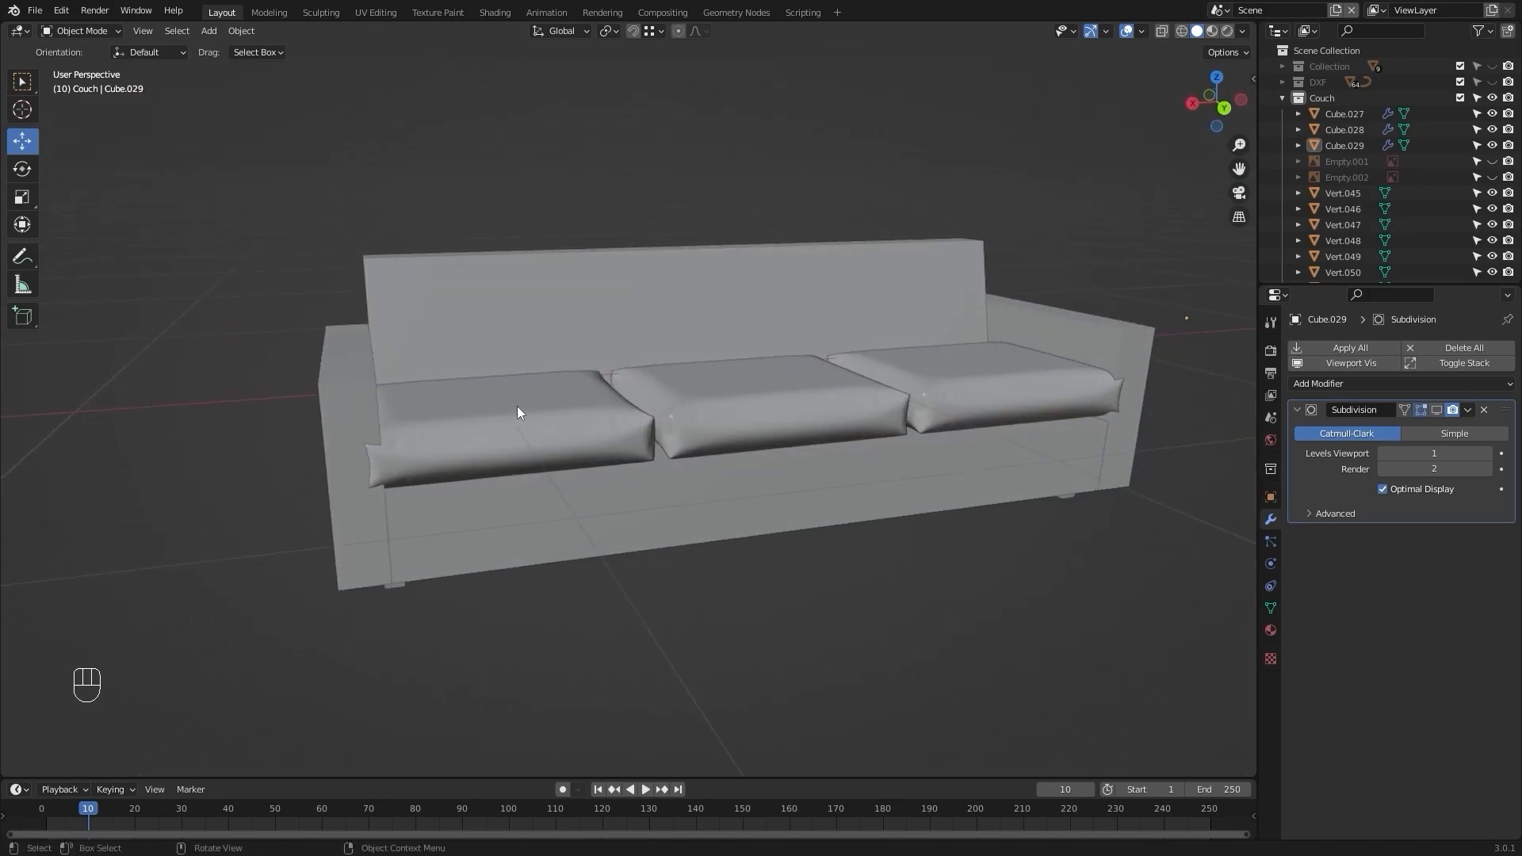
{"action": "left_click", "coordinate": [347, 410]}
{"action": "left_click", "coordinate": [1142, 371], "text": "shift"}
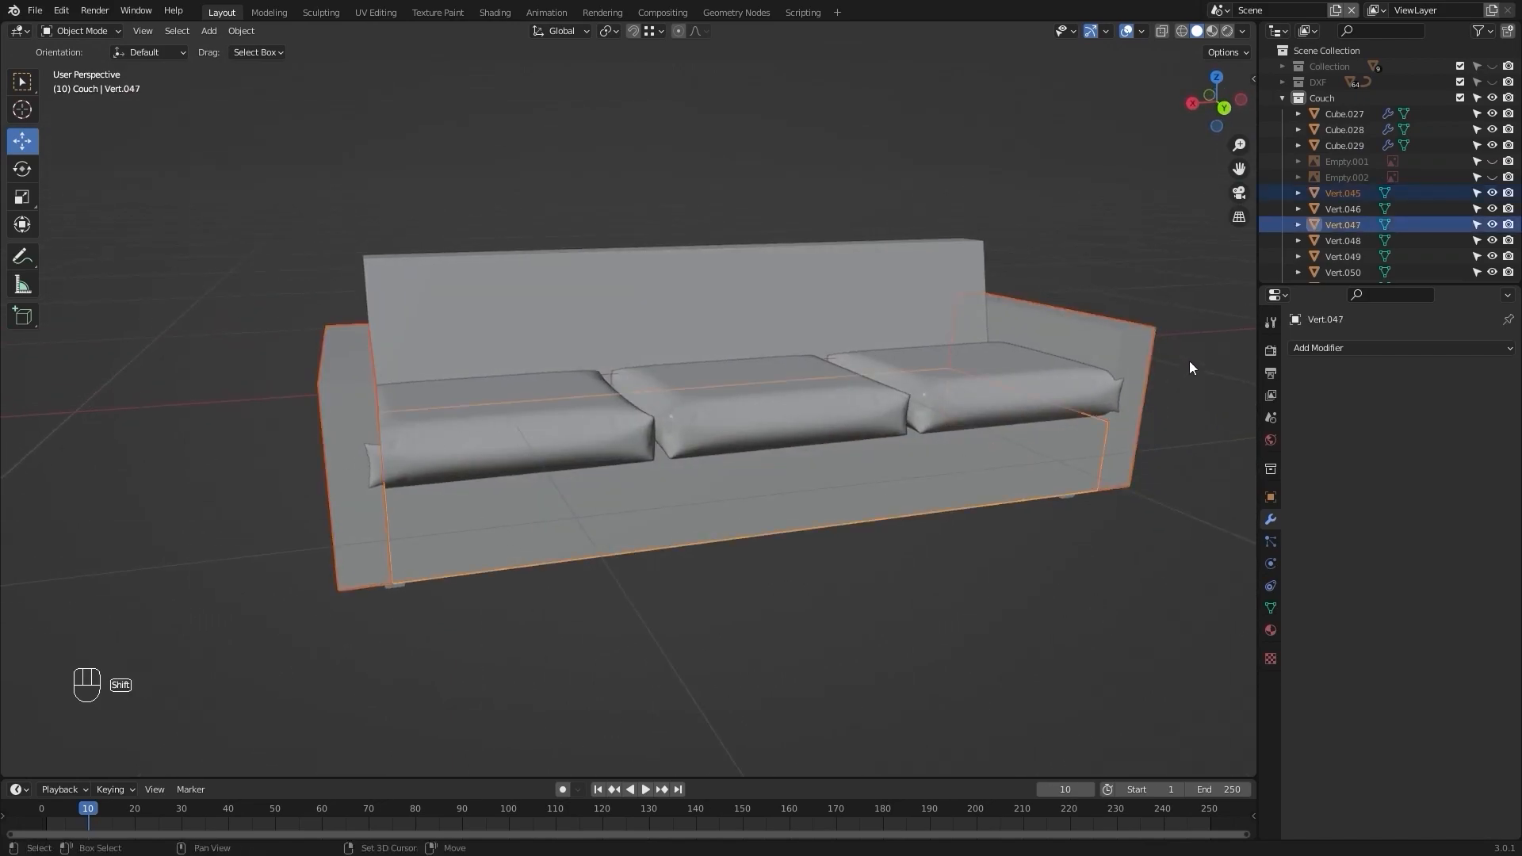
{"action": "left_click", "coordinate": [839, 277], "text": "shift"}
{"action": "key", "text": "Tab"}
{"action": "key", "text": "z"}
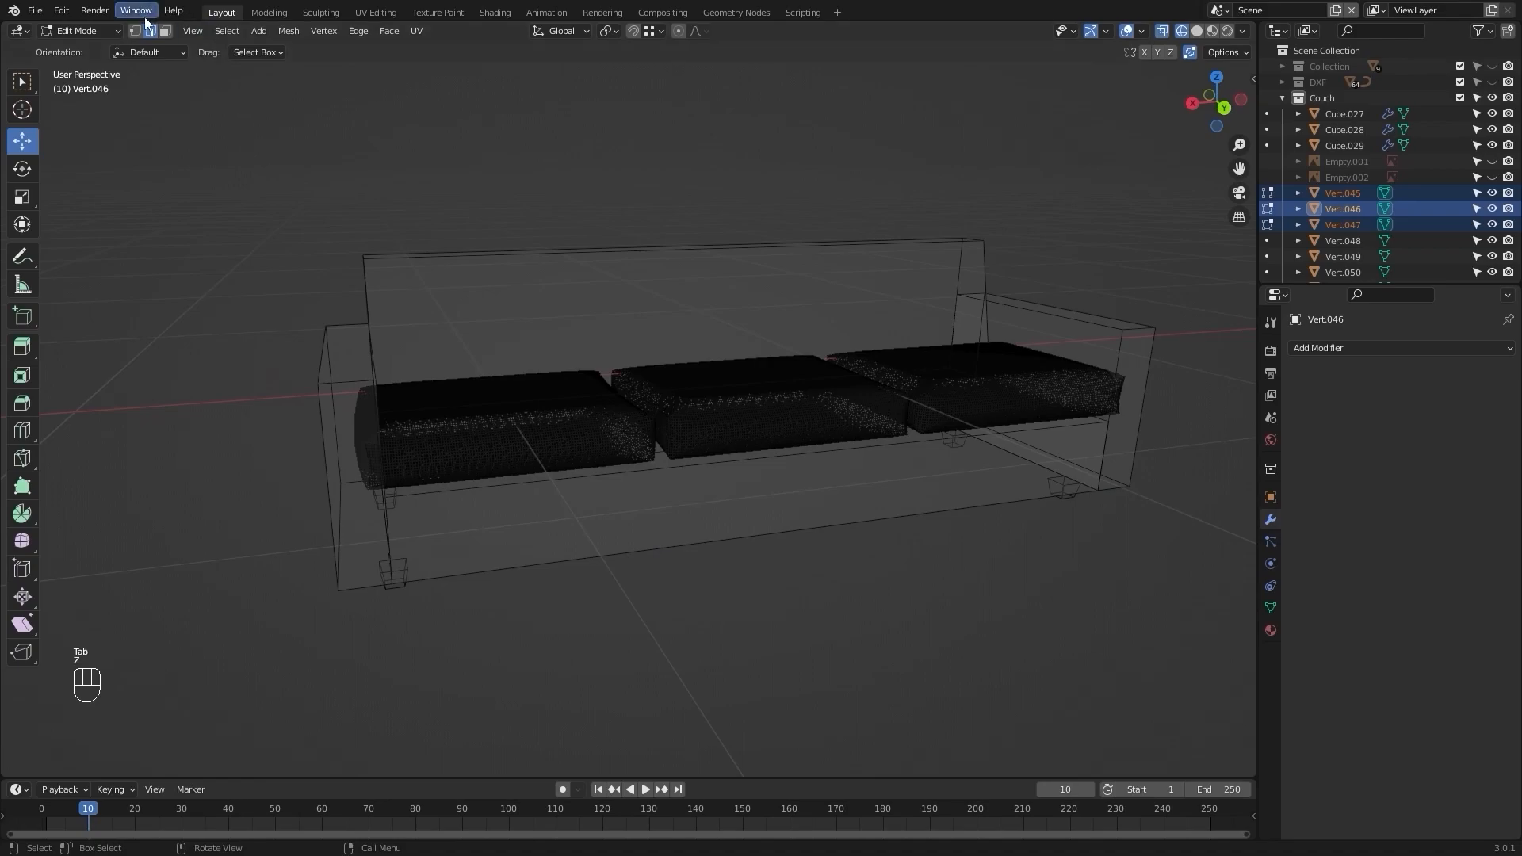
{"action": "key", "text": "a"}
{"action": "mouse_move", "coordinate": [618, 156]}
{"action": "left_mouse_down", "text": "alt"}
{"action": "mouse_move", "coordinate": [462, 224]}
{"action": "mouse_move", "coordinate": [636, 238]}
{"action": "left_mouse_up", "text": "alt"}
{"action": "key", "text": "z"}
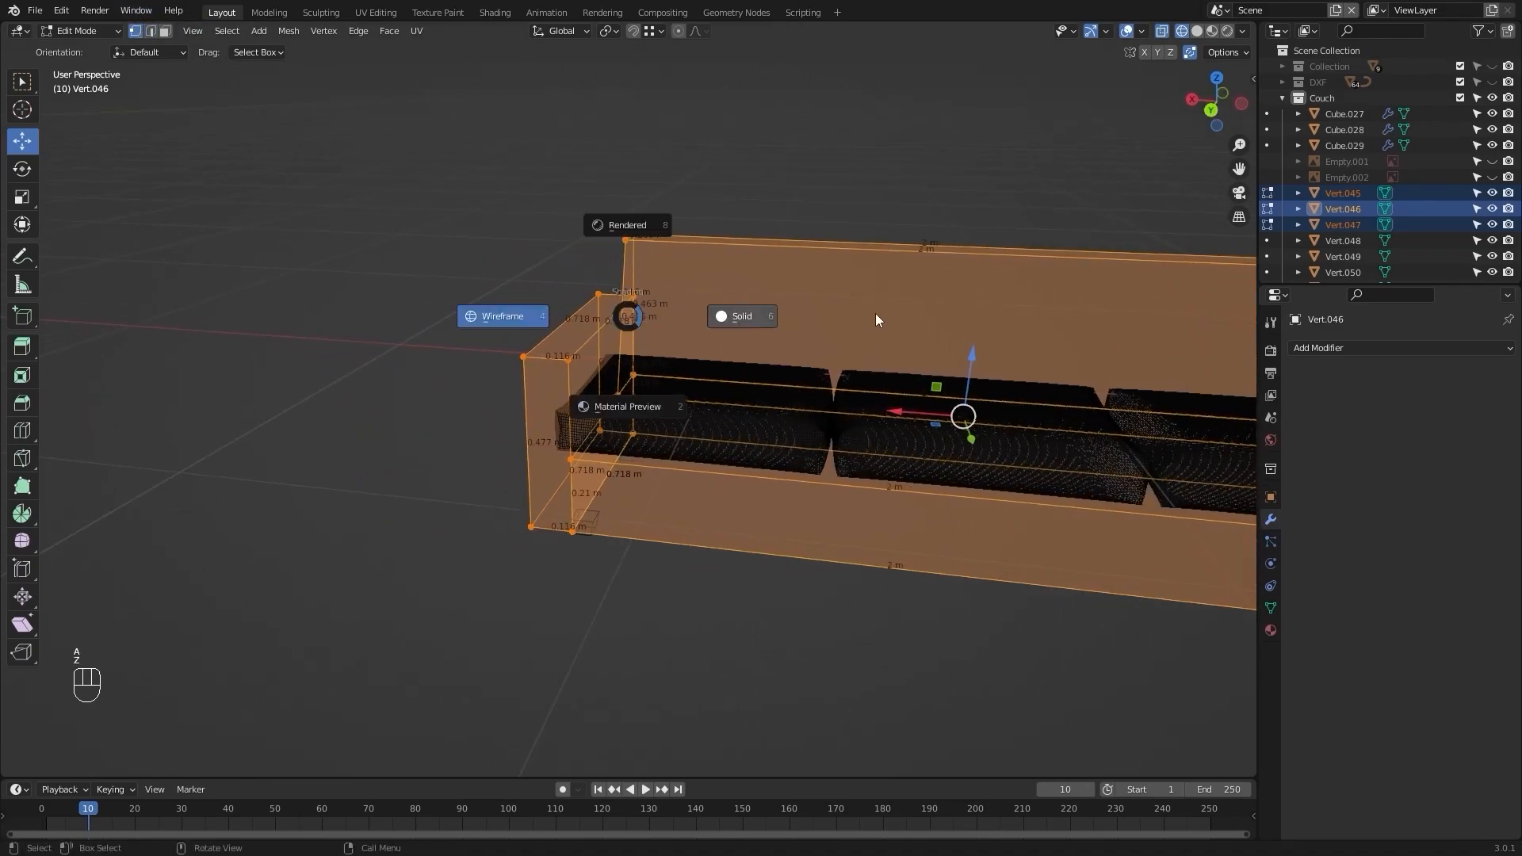
{"action": "scroll", "coordinate": [824, 322], "scroll_direction": "up", "scroll_amount": 3}
{"action": "key", "text": "s"}
{"action": "key", "text": "x"}
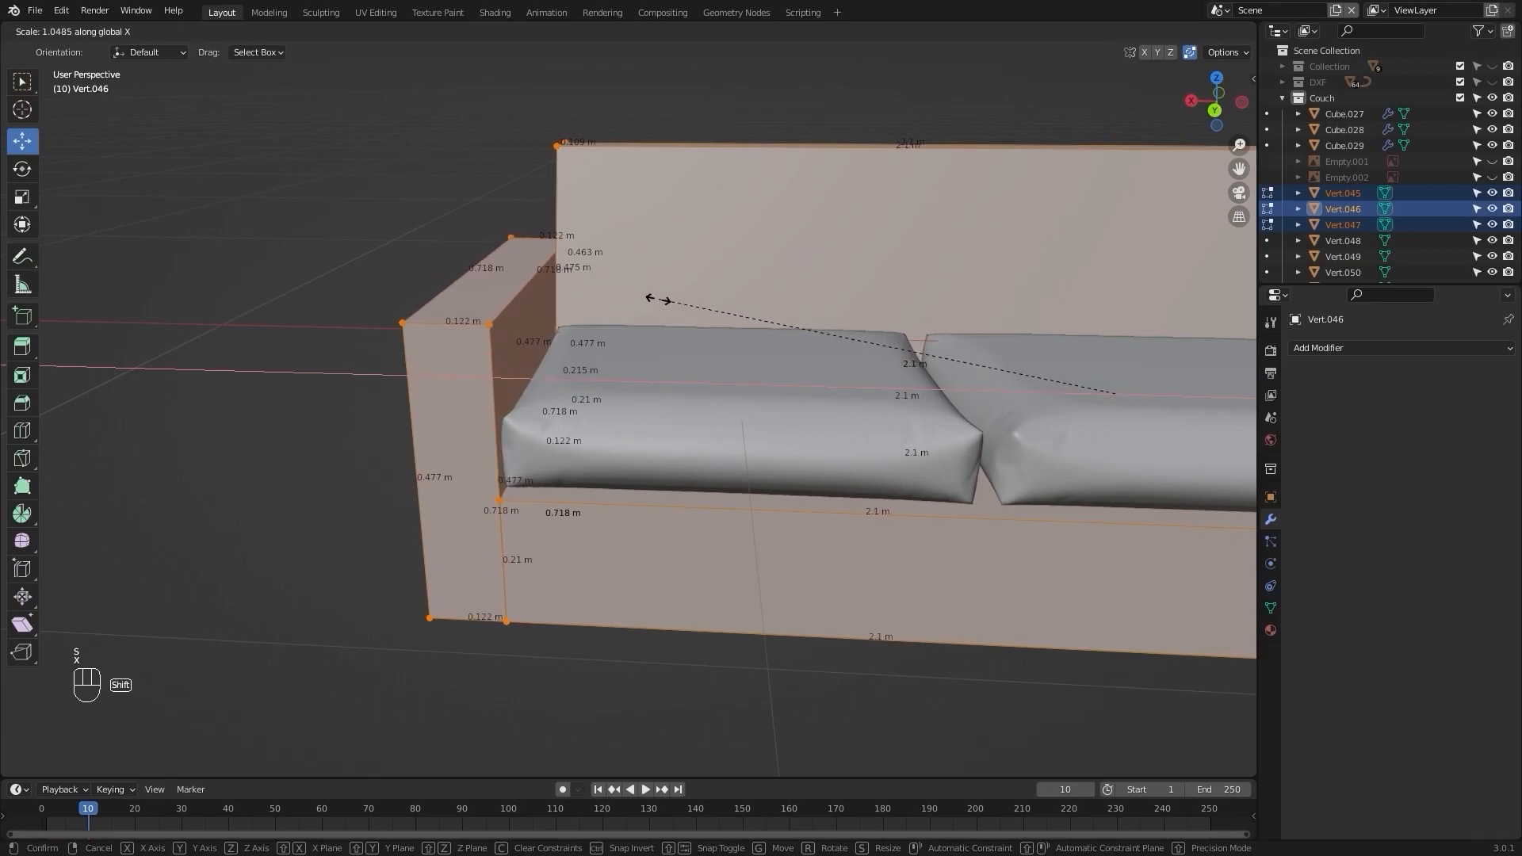
{"action": "left_click", "coordinate": [650, 296], "text": "shift"}
Narrow the couch frame slightly along X until the armrest meets the outer cushion, and return to Object Mode.
{"action": "scroll", "coordinate": [650, 296], "scroll_direction": "up", "scroll_amount": 5}
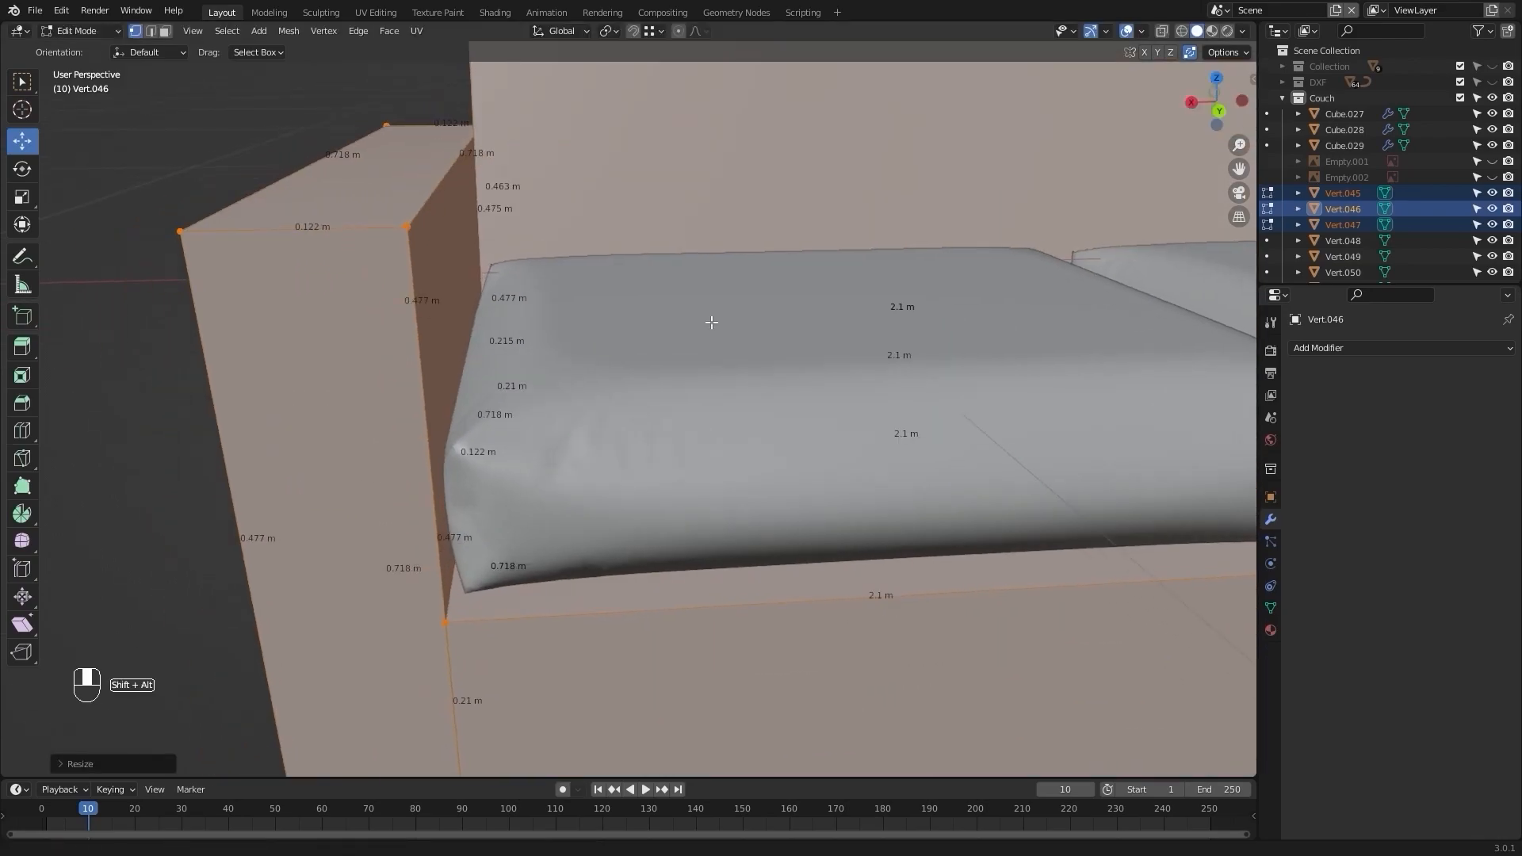
{"action": "key", "text": "s"}
{"action": "key", "text": "x"}
{"action": "left_click", "coordinate": [720, 326], "text": "shift"}
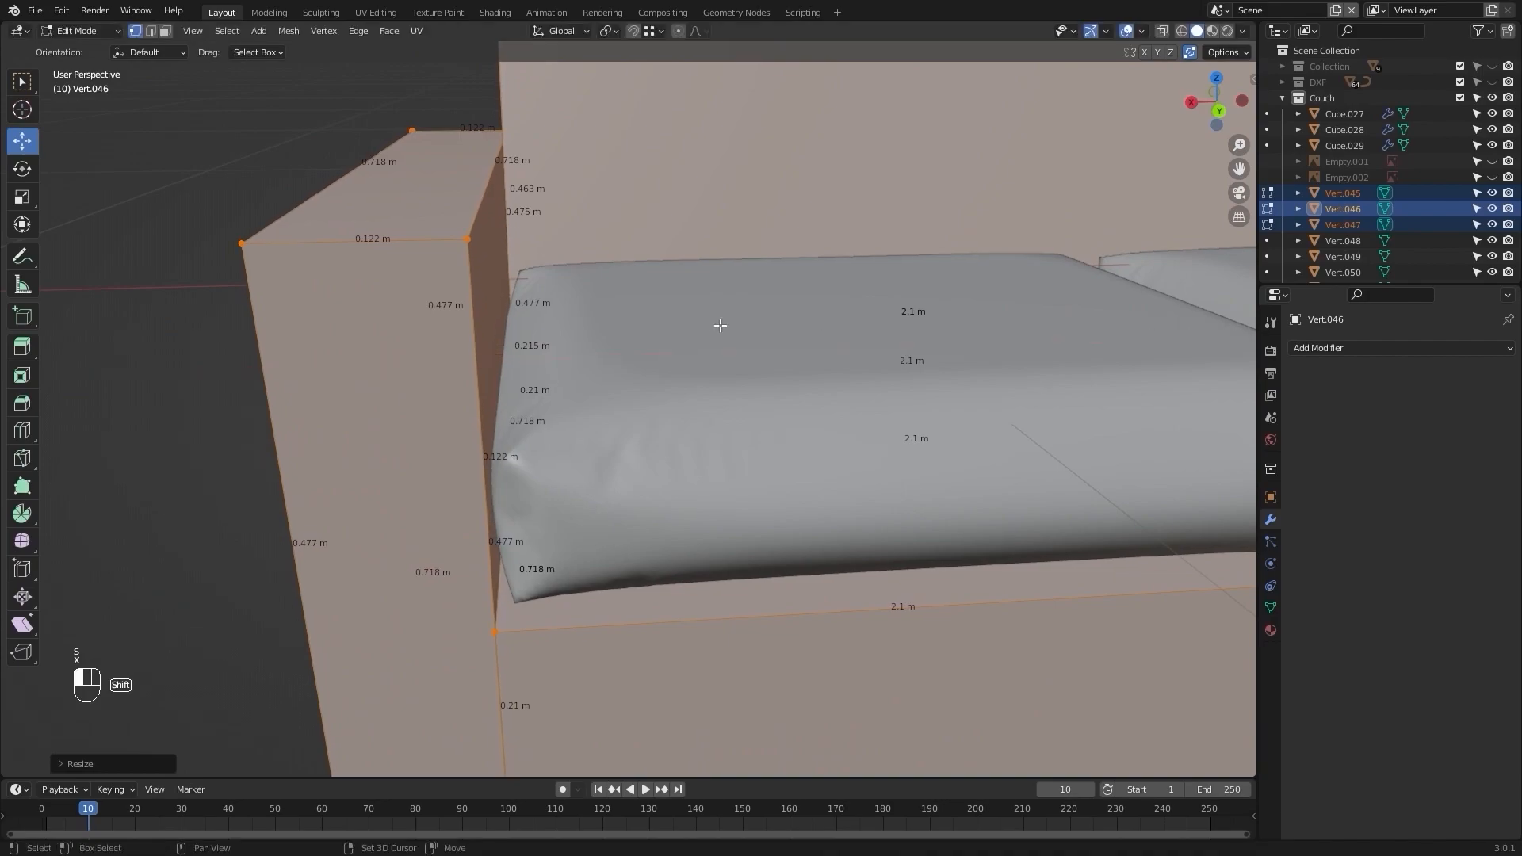
{"action": "scroll", "coordinate": [890, 482], "scroll_direction": "down", "scroll_amount": 6}
{"action": "middle_click_drag", "start_coordinate": [819, 460], "coordinate": [749, 460], "text": "alt+shift"}
{"action": "scroll", "coordinate": [748, 459], "scroll_direction": "down", "scroll_amount": 3}
{"action": "key", "text": "Tab"}
Select the three seat cushions and, in top view, move them about 0.018 m along Y.
{"action": "middle_click_drag", "start_coordinate": [761, 554], "coordinate": [804, 580], "text": "alt"}
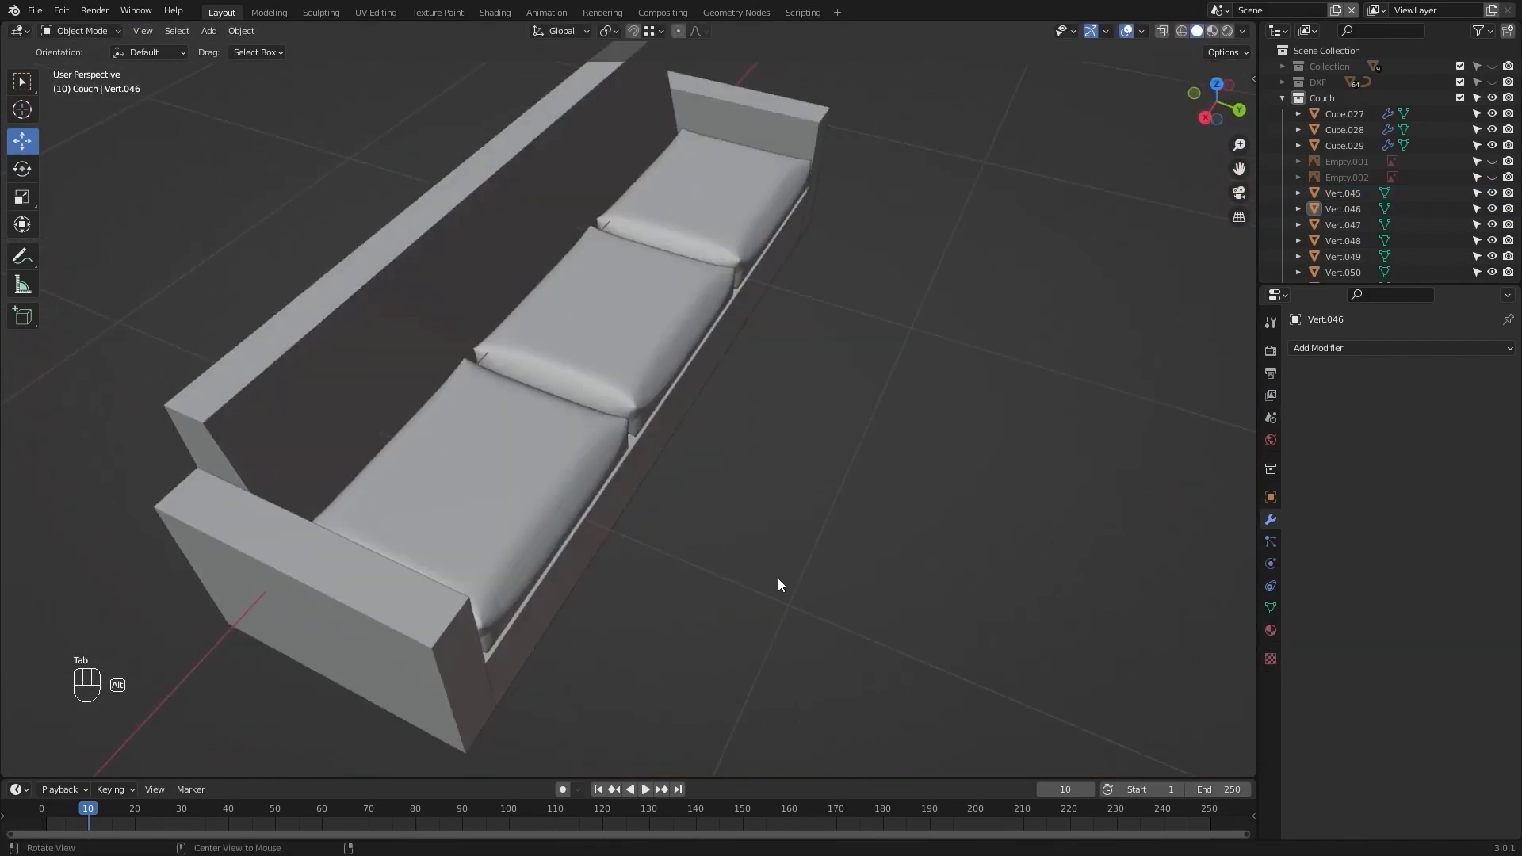
{"action": "left_click", "coordinate": [543, 467]}
{"action": "middle_click_drag", "start_coordinate": [543, 467], "coordinate": [579, 452], "text": "alt"}
{"action": "left_click", "coordinate": [564, 334], "text": "shift"}
{"action": "left_click", "coordinate": [583, 179], "text": "shift"}
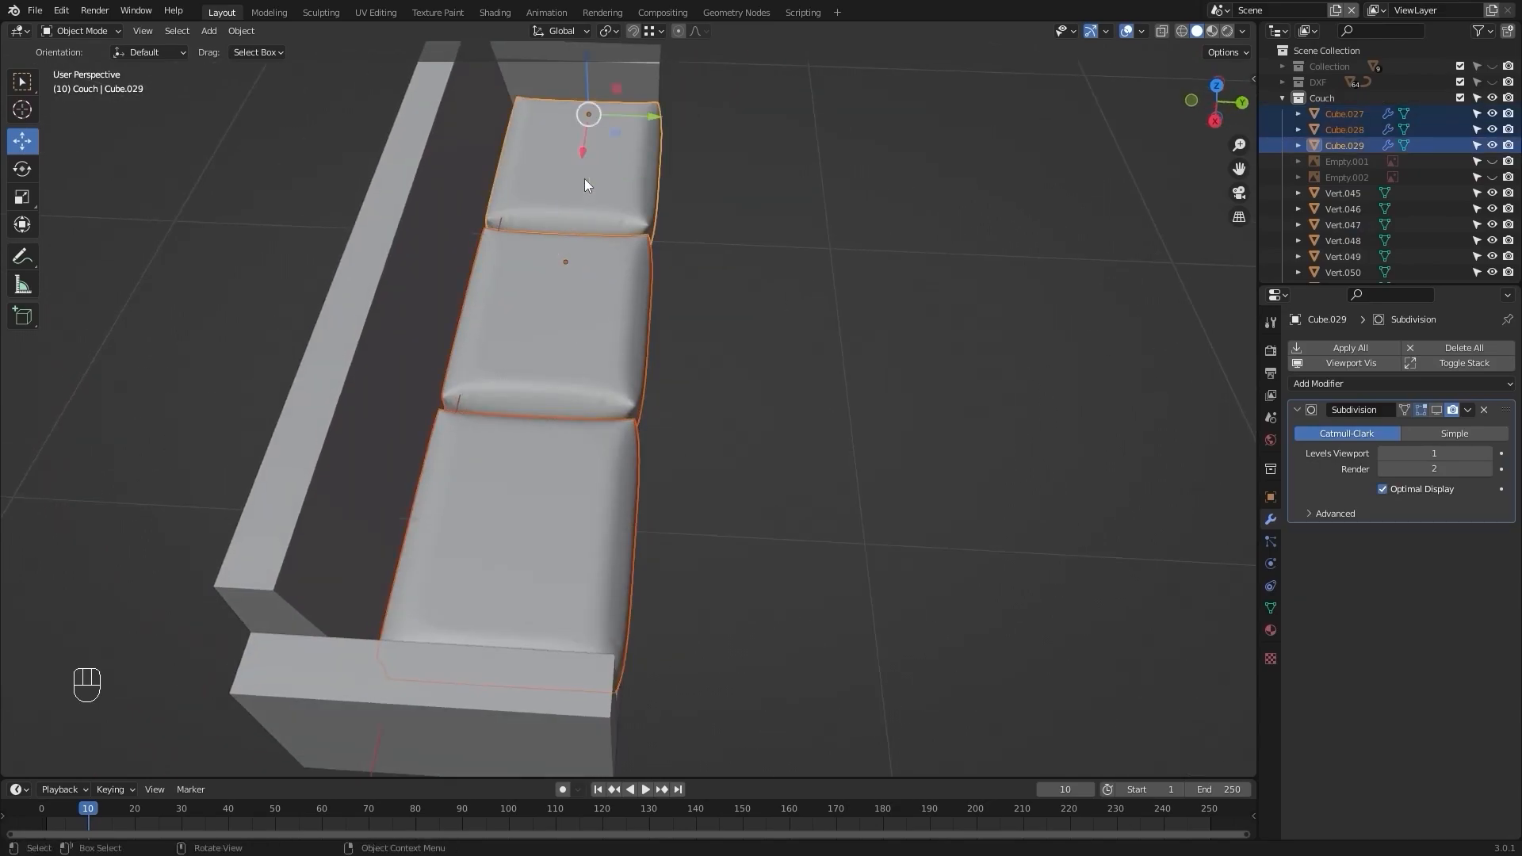
{"action": "key", "text": "KP_7"}
{"action": "middle_click_drag", "start_coordinate": [585, 180], "coordinate": [676, 229], "text": "alt+shift"}
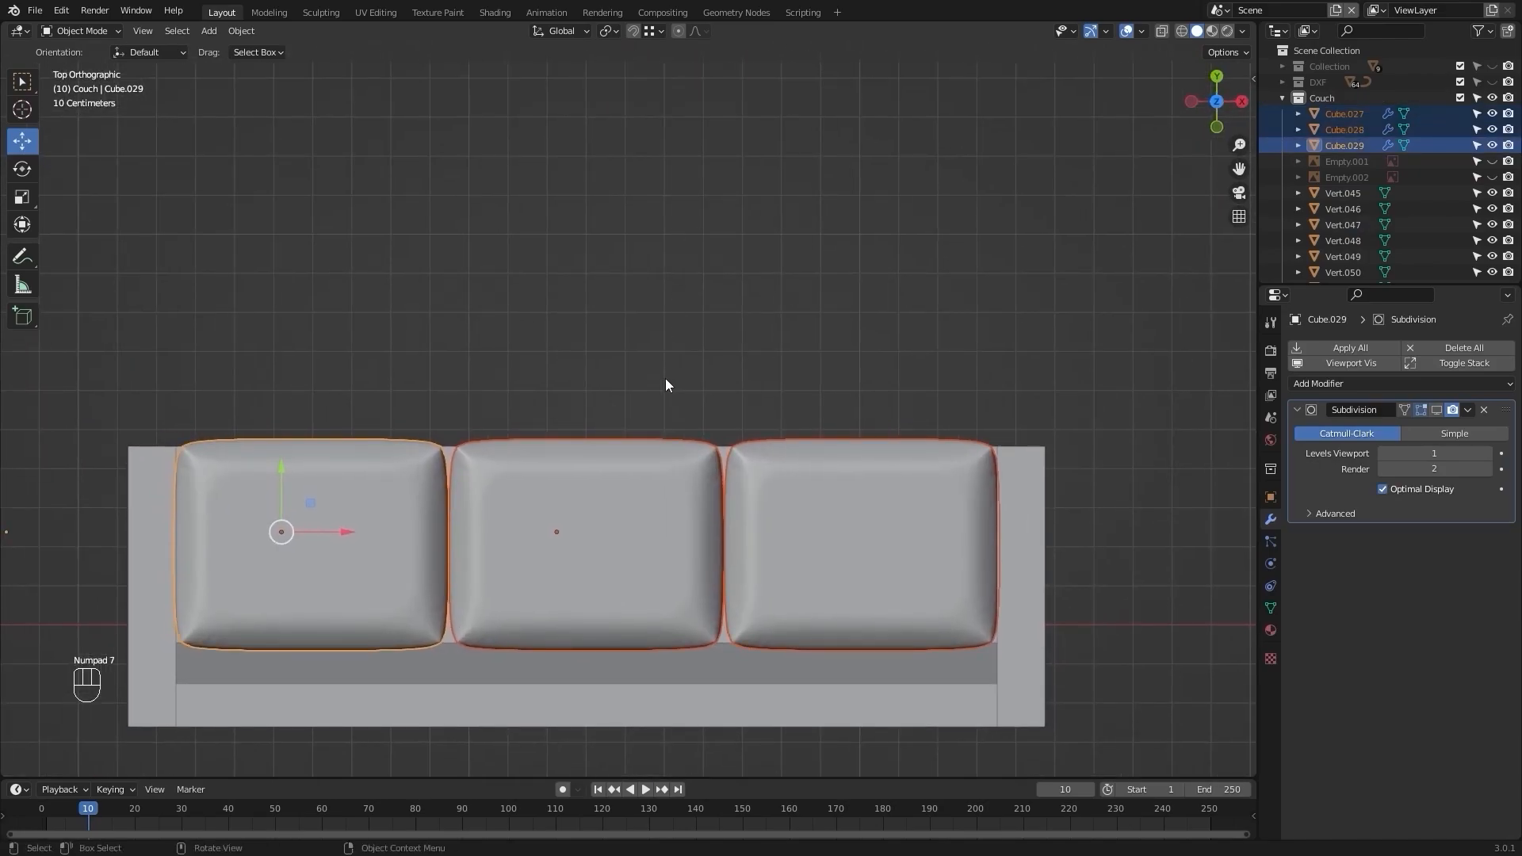
{"action": "key", "text": "g"}
{"action": "key", "text": "y"}
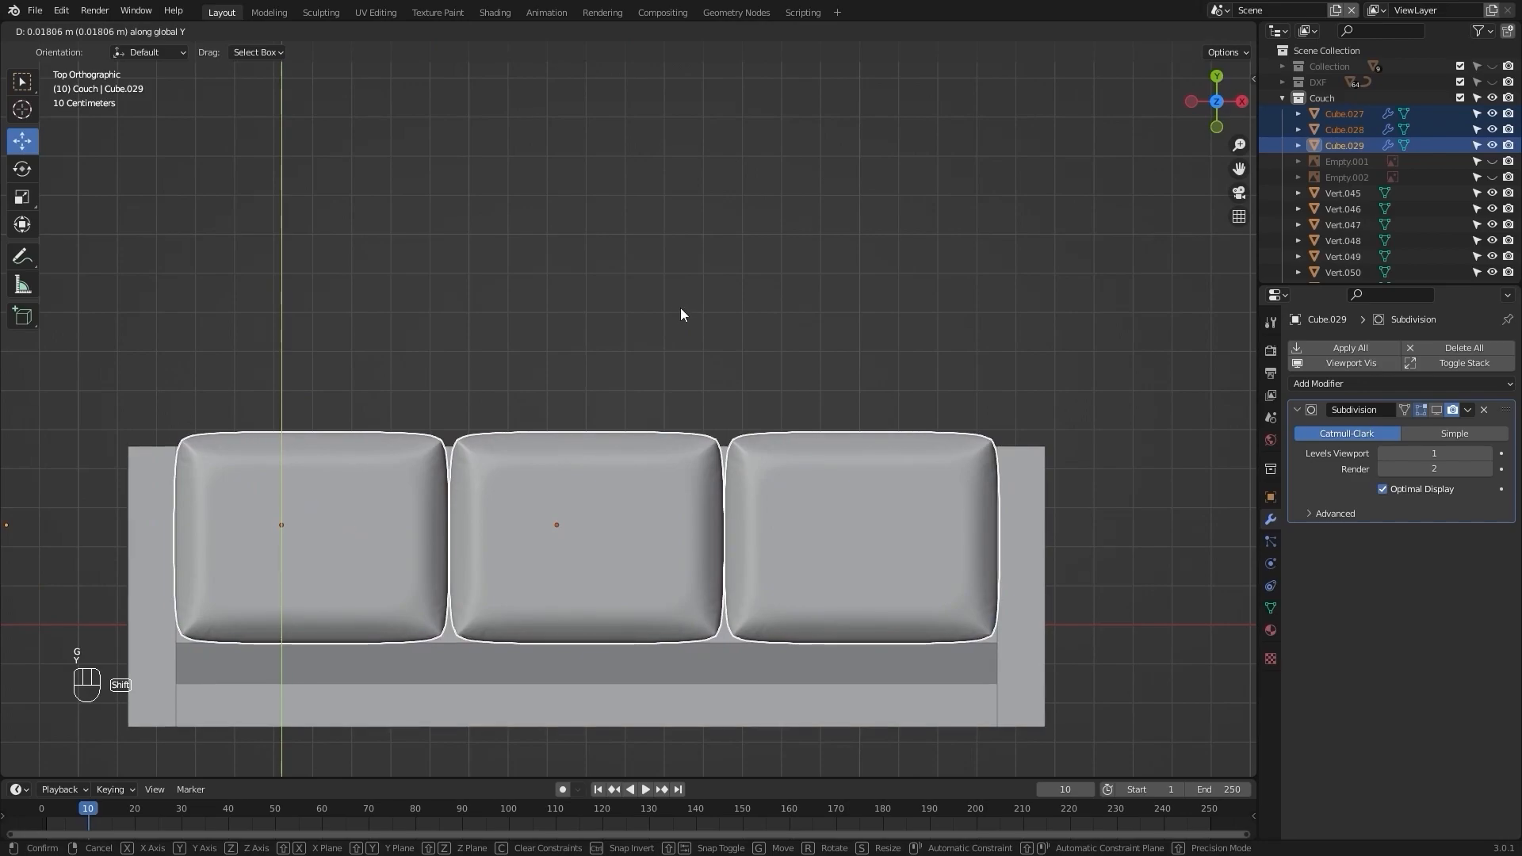
{"action": "left_click", "coordinate": [680, 308]}
Scale the three seat cushions slightly along Y and deselect them.
{"action": "key", "text": "s"}
{"action": "key", "text": "y"}
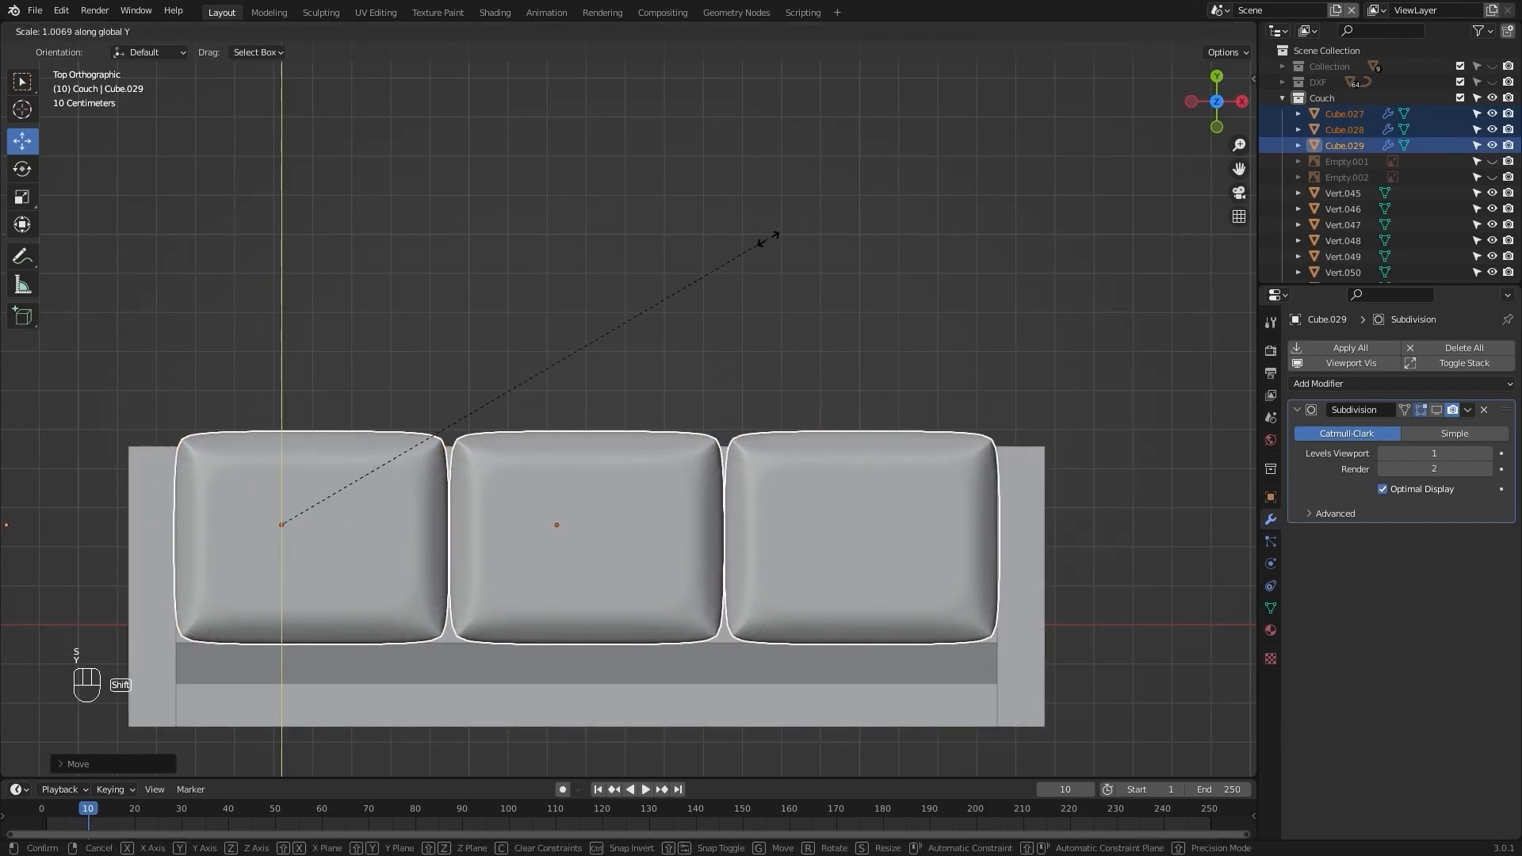
{"action": "left_click", "coordinate": [838, 219]}
{"action": "left_click", "coordinate": [834, 264]}
Set the origins of all three seat cushions to their geometry.
{"action": "middle_click_drag", "start_coordinate": [834, 264], "coordinate": [588, 204]}
{"action": "middle_click_drag", "start_coordinate": [589, 204], "coordinate": [673, 466], "text": "shift"}
{"action": "scroll", "coordinate": [621, 345], "scroll_direction": "up", "scroll_amount": 2}
{"action": "key", "text": "Tab"}
{"action": "key", "text": "Tab"}
{"action": "scroll", "coordinate": [731, 558], "scroll_direction": "up", "scroll_amount": 2}
{"action": "left_click", "coordinate": [523, 469]}
{"action": "left_click", "coordinate": [688, 452], "text": "shift"}
{"action": "left_click", "coordinate": [864, 420], "text": "shift"}
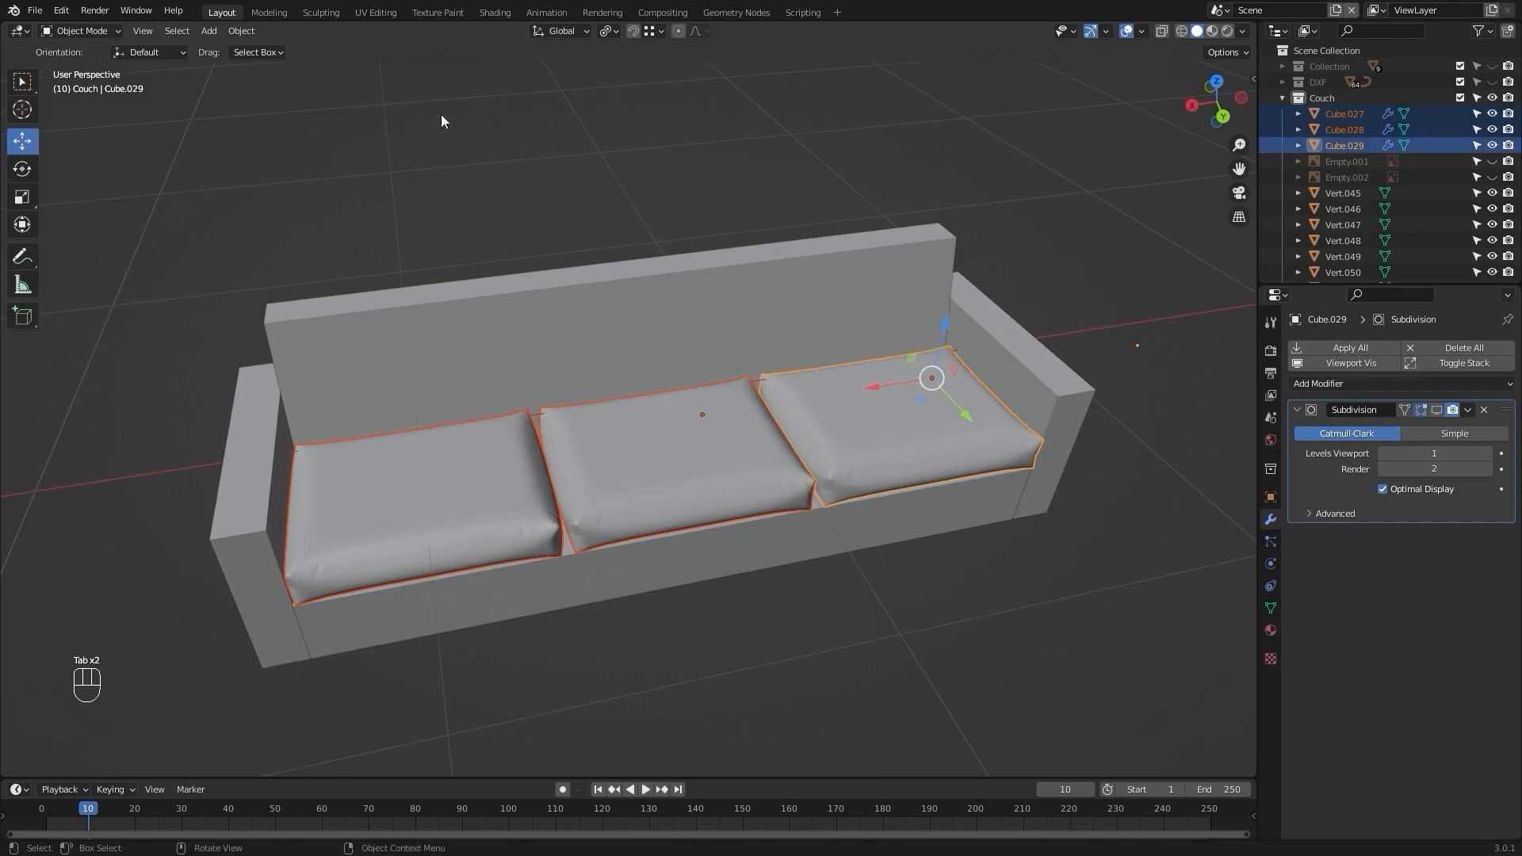
{"action": "left_click", "coordinate": [242, 31]}
{"action": "mouse_move", "coordinate": [309, 65]}
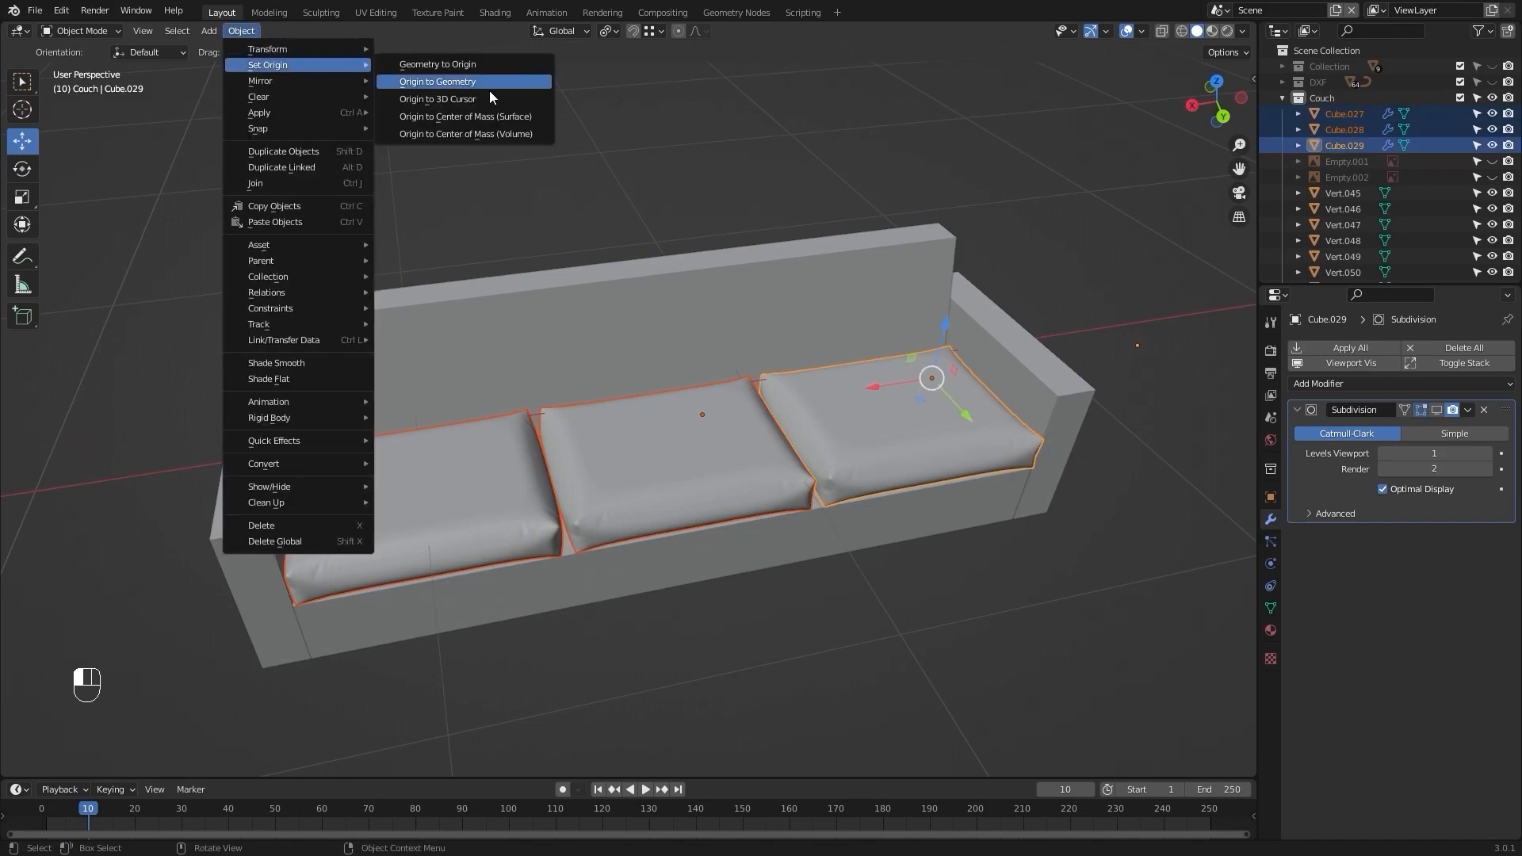
{"action": "left_click", "coordinate": [496, 82]}
{"action": "middle_click_drag", "start_coordinate": [620, 273], "coordinate": [625, 326]}
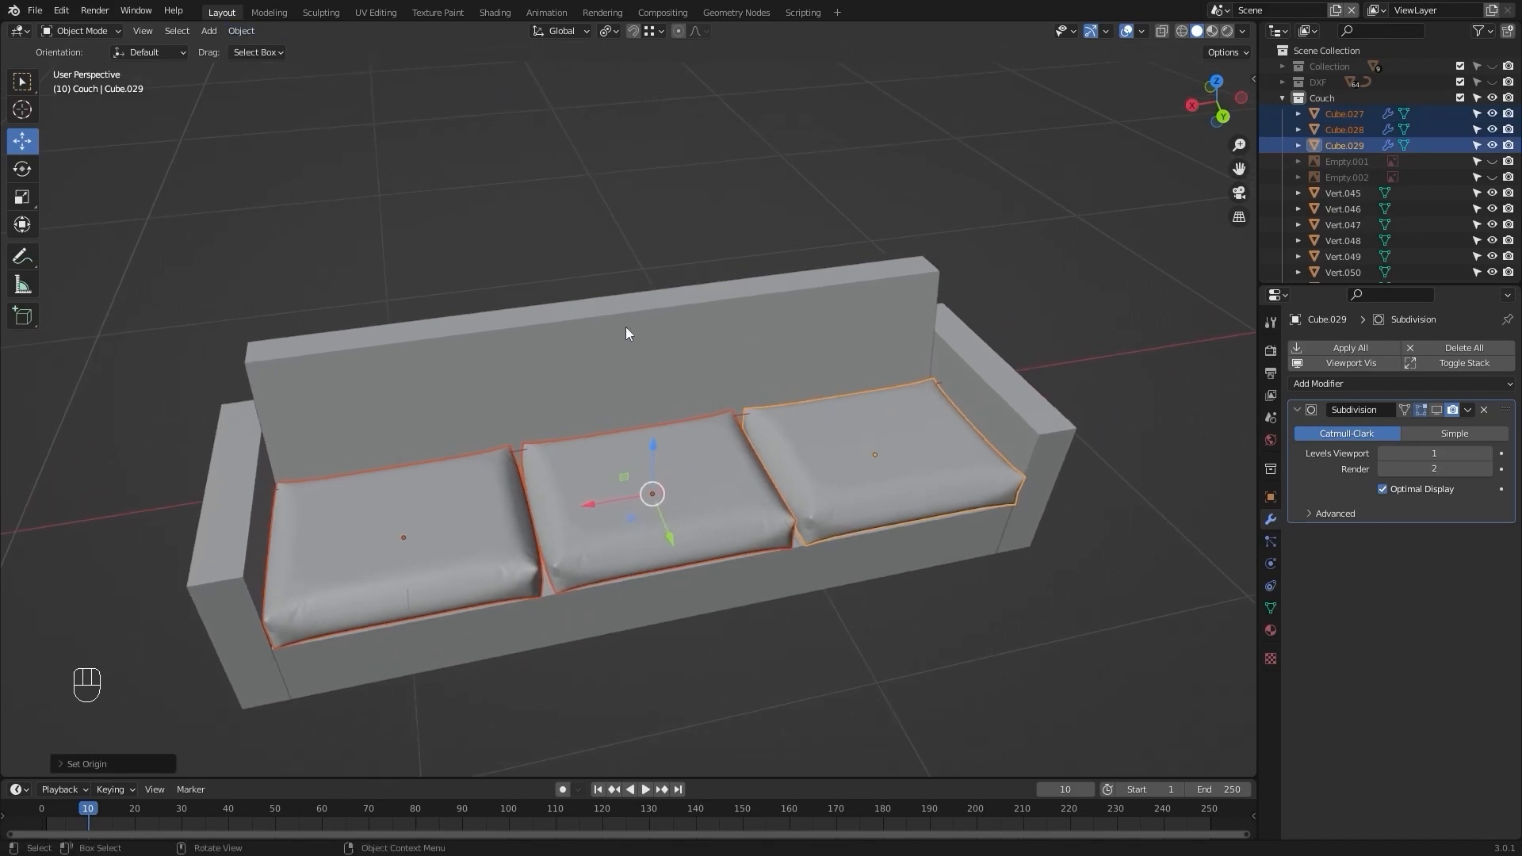
Set the pivot point to Individual Origins and widen the three cushions slightly along X to close their gaps.
{"action": "key", "text": "period"}
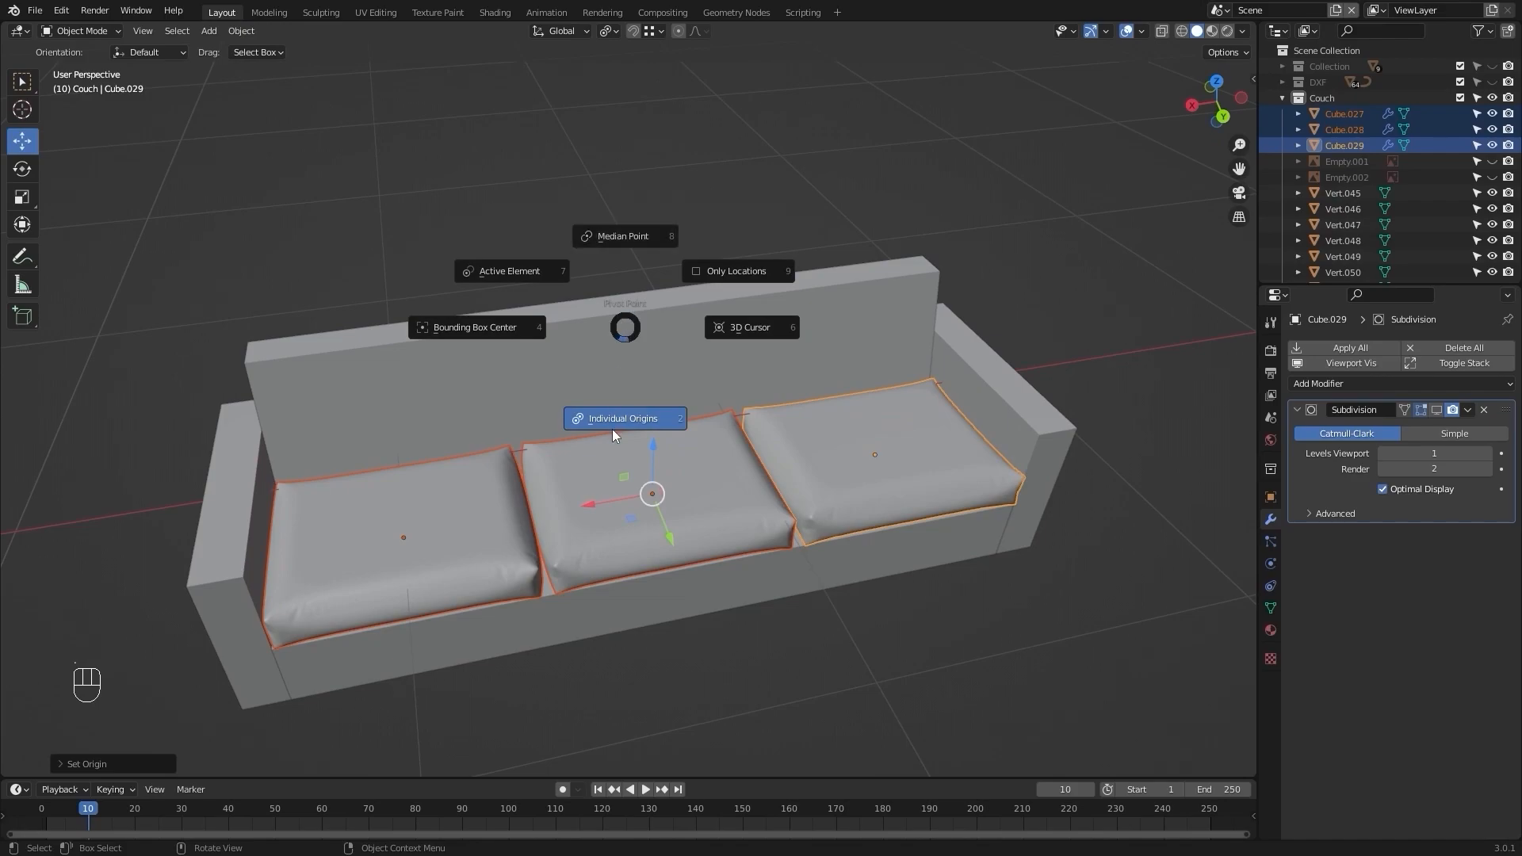
{"action": "left_click", "coordinate": [612, 429]}
{"action": "scroll", "coordinate": [607, 393], "scroll_direction": "up", "scroll_amount": 3}
{"action": "middle_click_drag", "start_coordinate": [599, 399], "coordinate": [642, 367]}
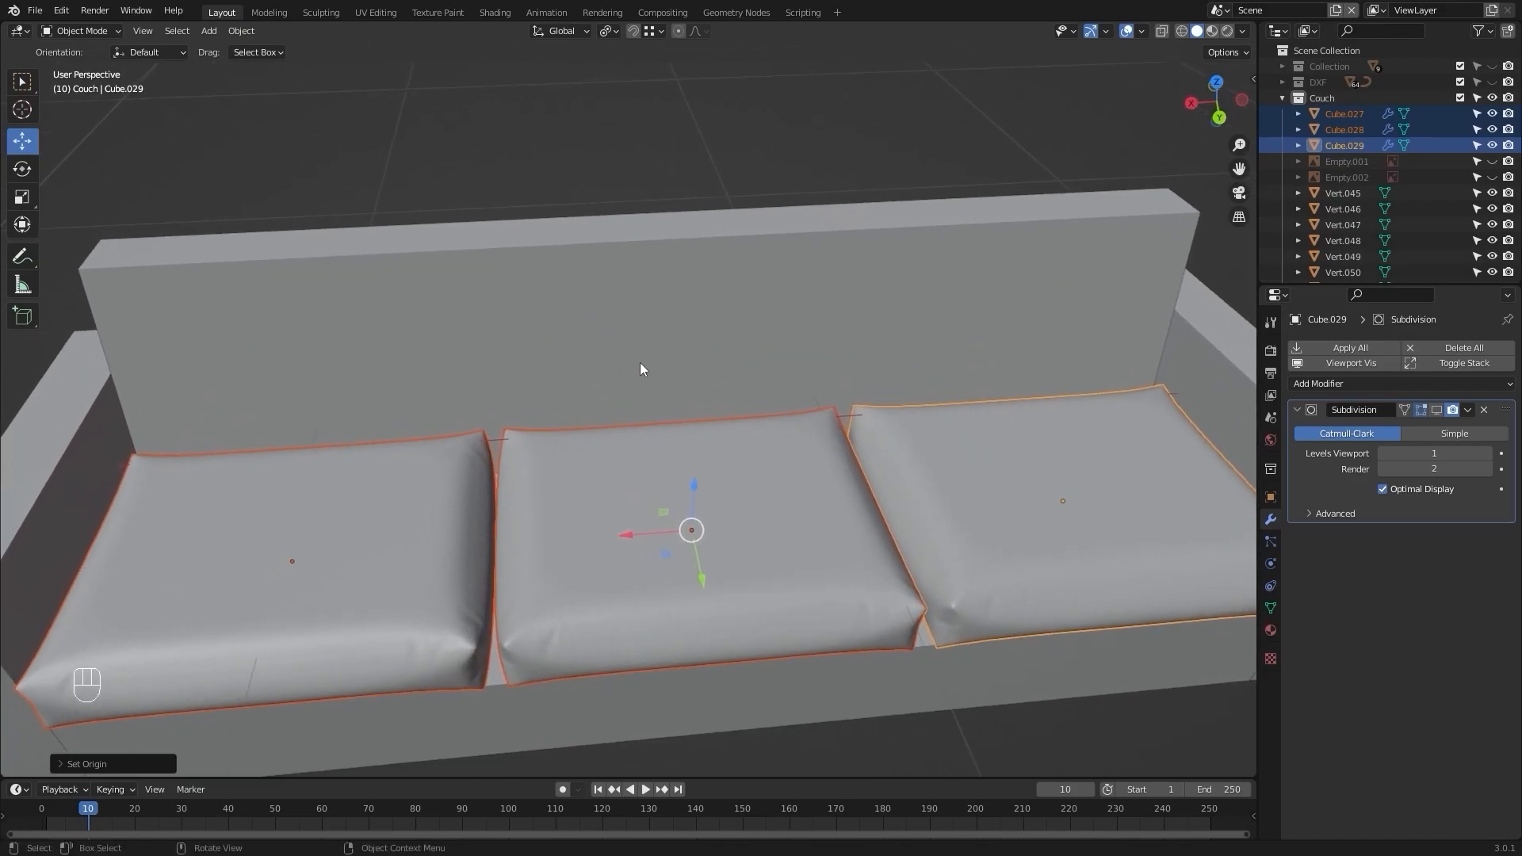
{"action": "key", "text": "s"}
{"action": "key", "text": "x"}
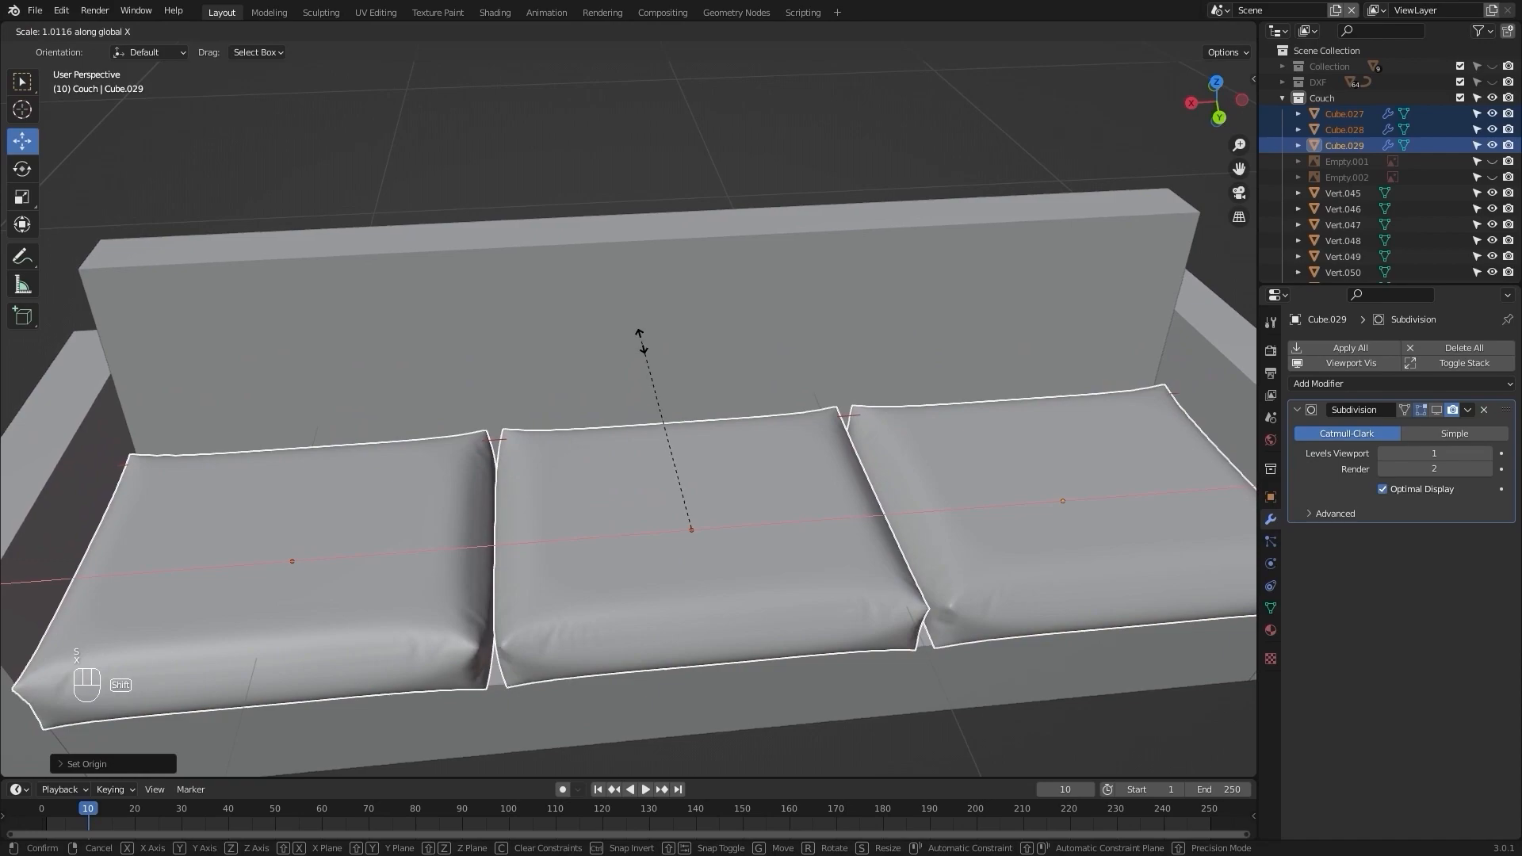
{"action": "left_click", "coordinate": [641, 300]}
{"action": "scroll", "coordinate": [640, 300], "scroll_direction": "down", "scroll_amount": 4}
{"action": "middle_click_drag", "start_coordinate": [641, 300], "coordinate": [799, 414]}
{"action": "key", "text": "alt+a"}
{"action": "left_click_drag", "start_coordinate": [798, 407], "coordinate": [758, 350], "text": "alt"}
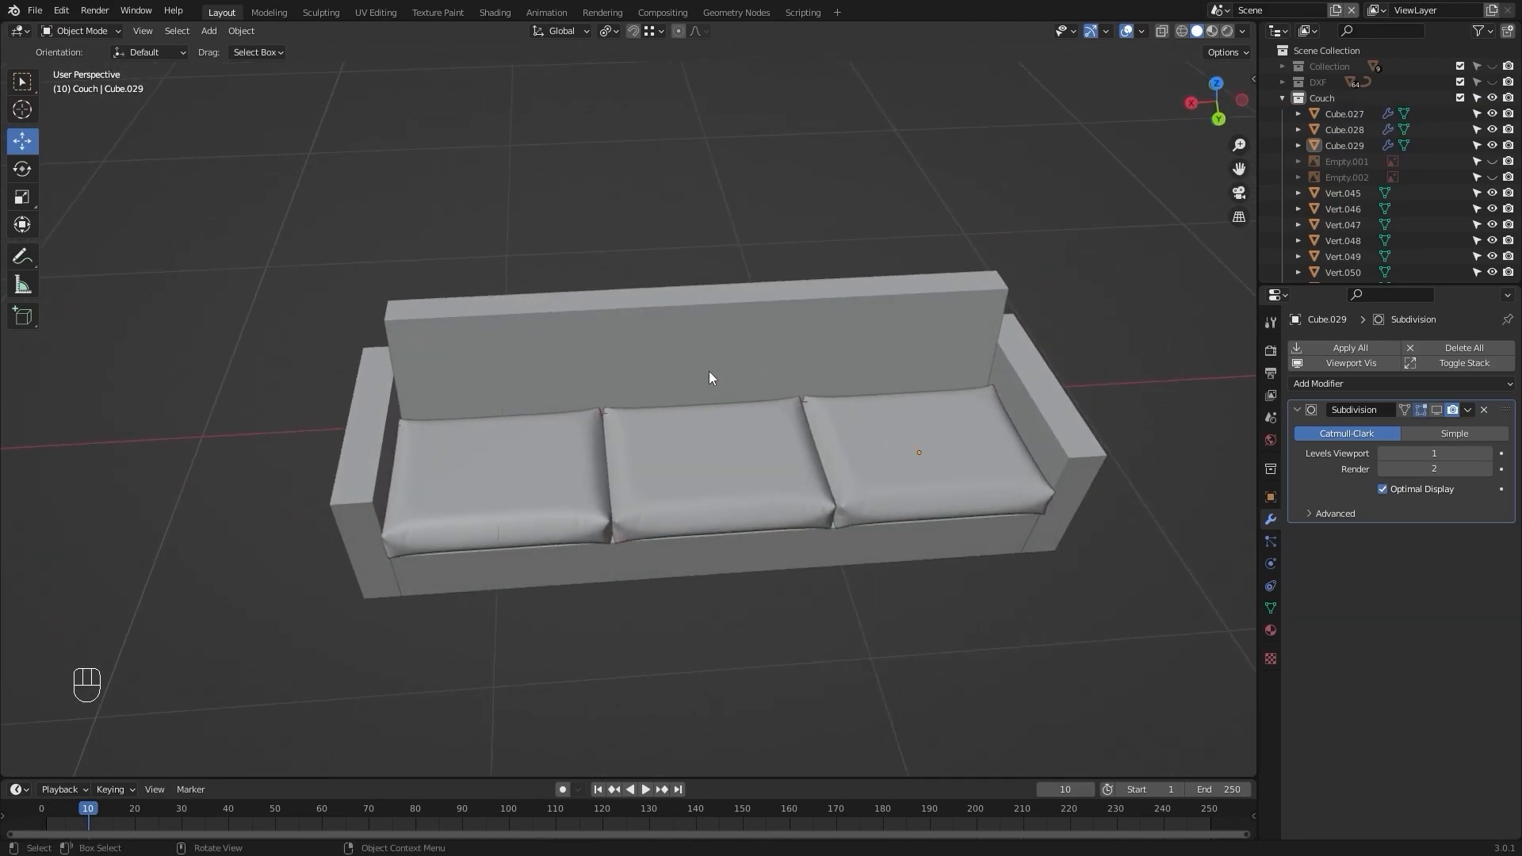
In top view, adjust the three cushions' depth by scaling them along Y, and reposition them along Y on the seat.
{"action": "left_click", "coordinate": [571, 468]}
{"action": "left_click", "coordinate": [704, 469], "text": "shift"}
{"action": "left_click", "coordinate": [877, 426], "text": "shift"}
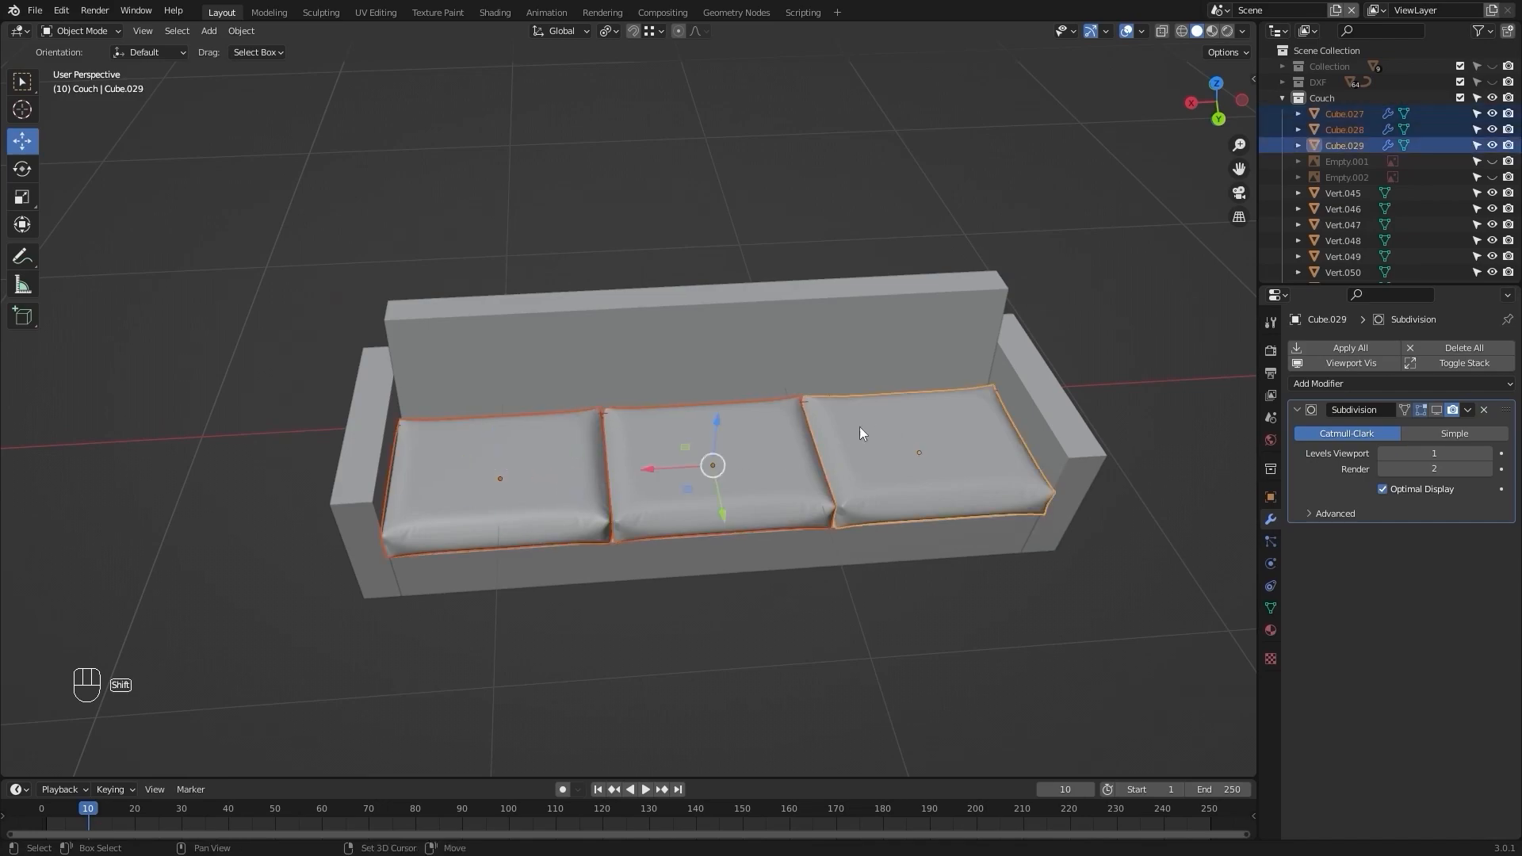
{"action": "middle_click_drag", "start_coordinate": [877, 426], "coordinate": [808, 464]}
{"action": "key", "text": "KP_7"}
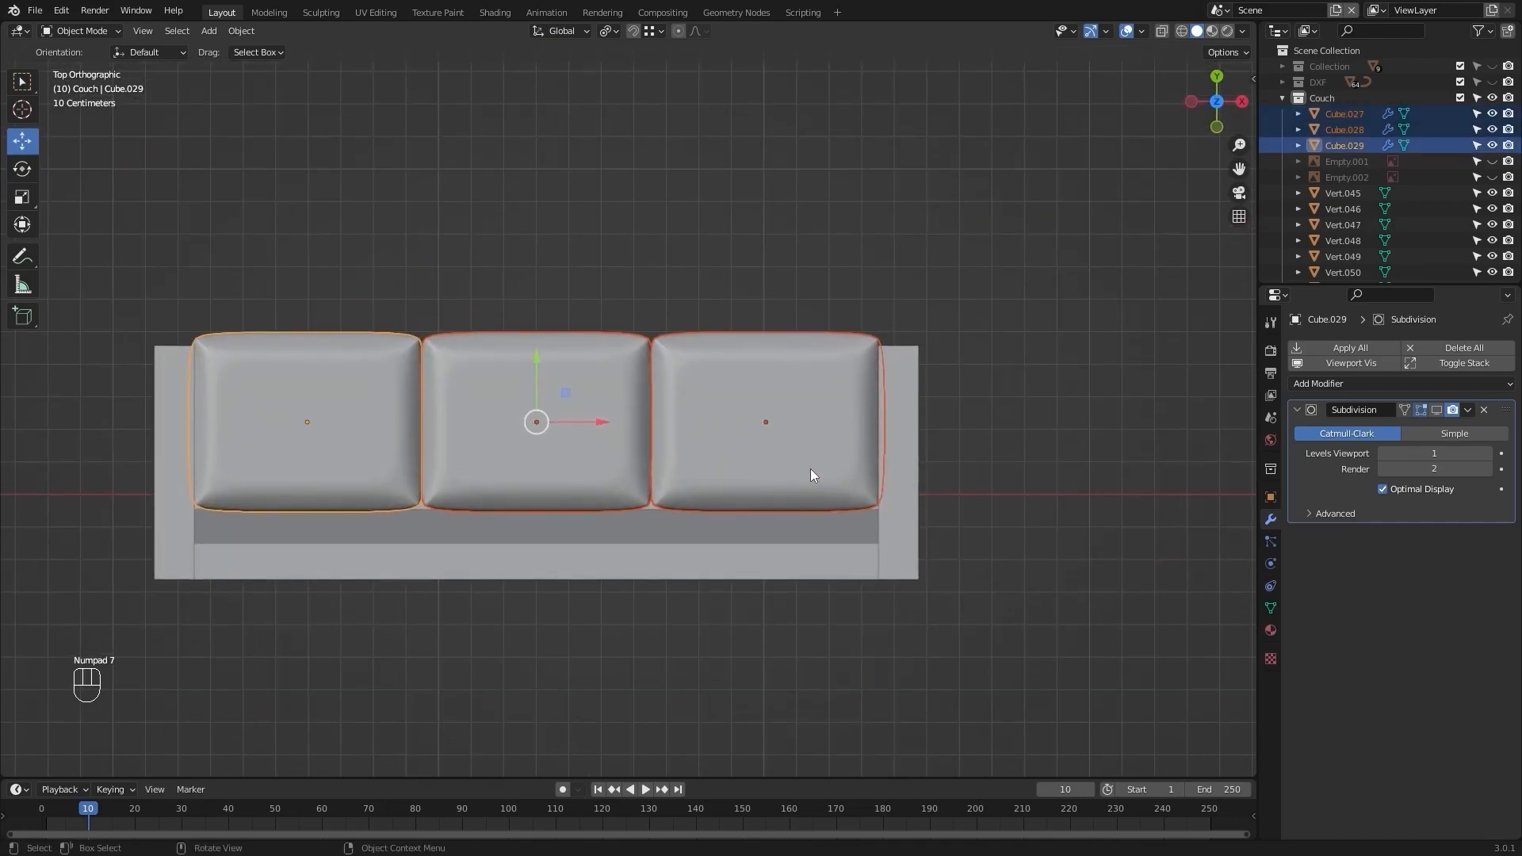
{"action": "key", "text": "s"}
{"action": "key", "text": "y"}
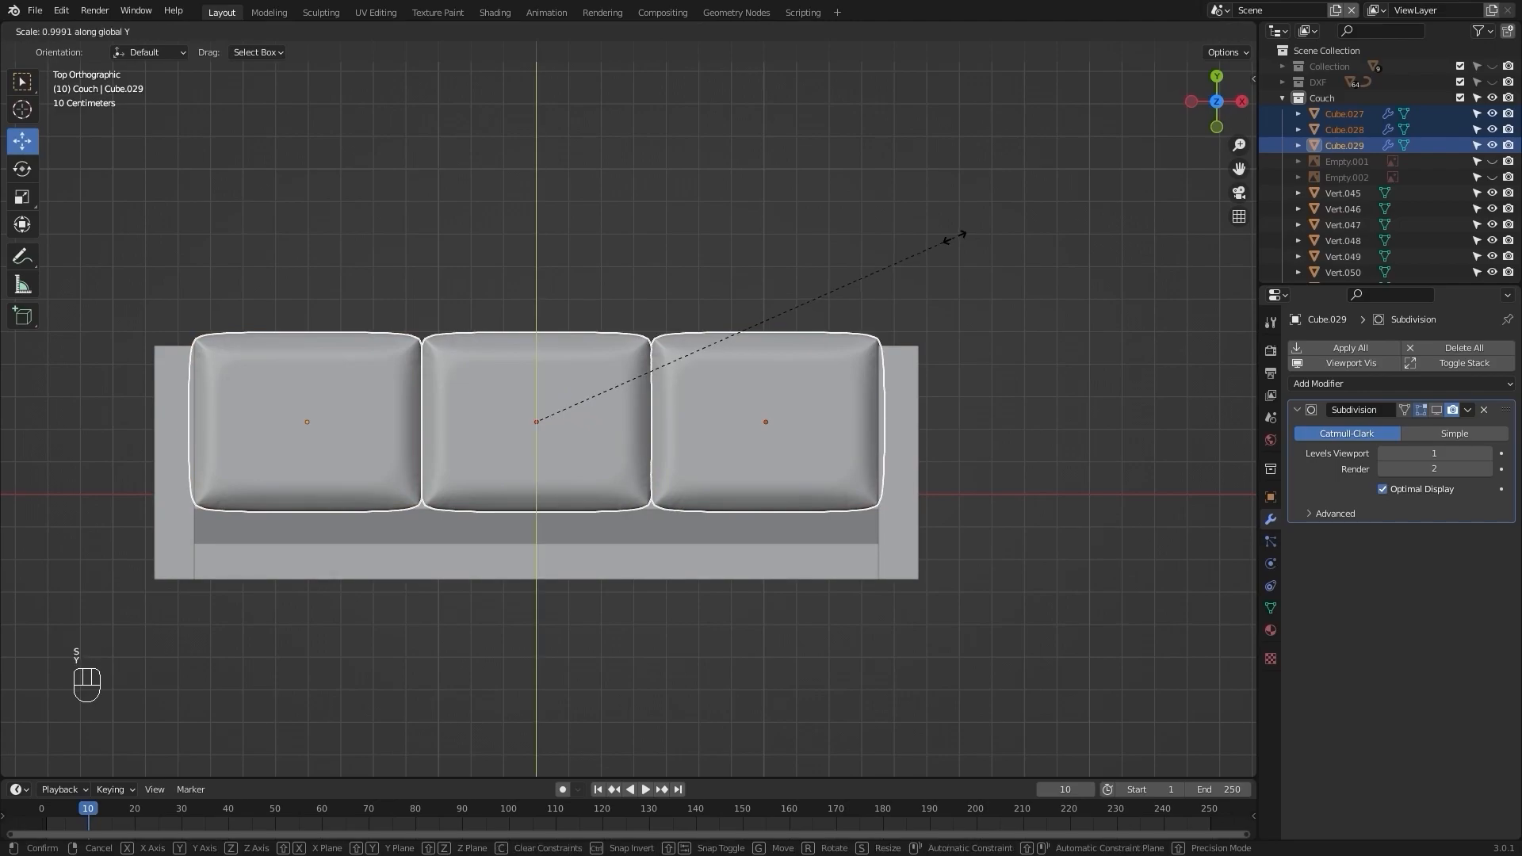
{"action": "left_click", "coordinate": [788, 268]}
{"action": "key", "text": "g"}
{"action": "key", "text": "y"}
{"action": "left_click", "coordinate": [765, 317]}
{"action": "left_click", "coordinate": [837, 236]}
In back view, add a new cube mesh and scale it down.
{"action": "middle_click_drag", "start_coordinate": [837, 236], "coordinate": [767, 450], "text": "alt"}
{"action": "key", "text": "ctrl+KP_1"}
{"action": "scroll", "coordinate": [767, 450], "scroll_direction": "down", "scroll_amount": 5}
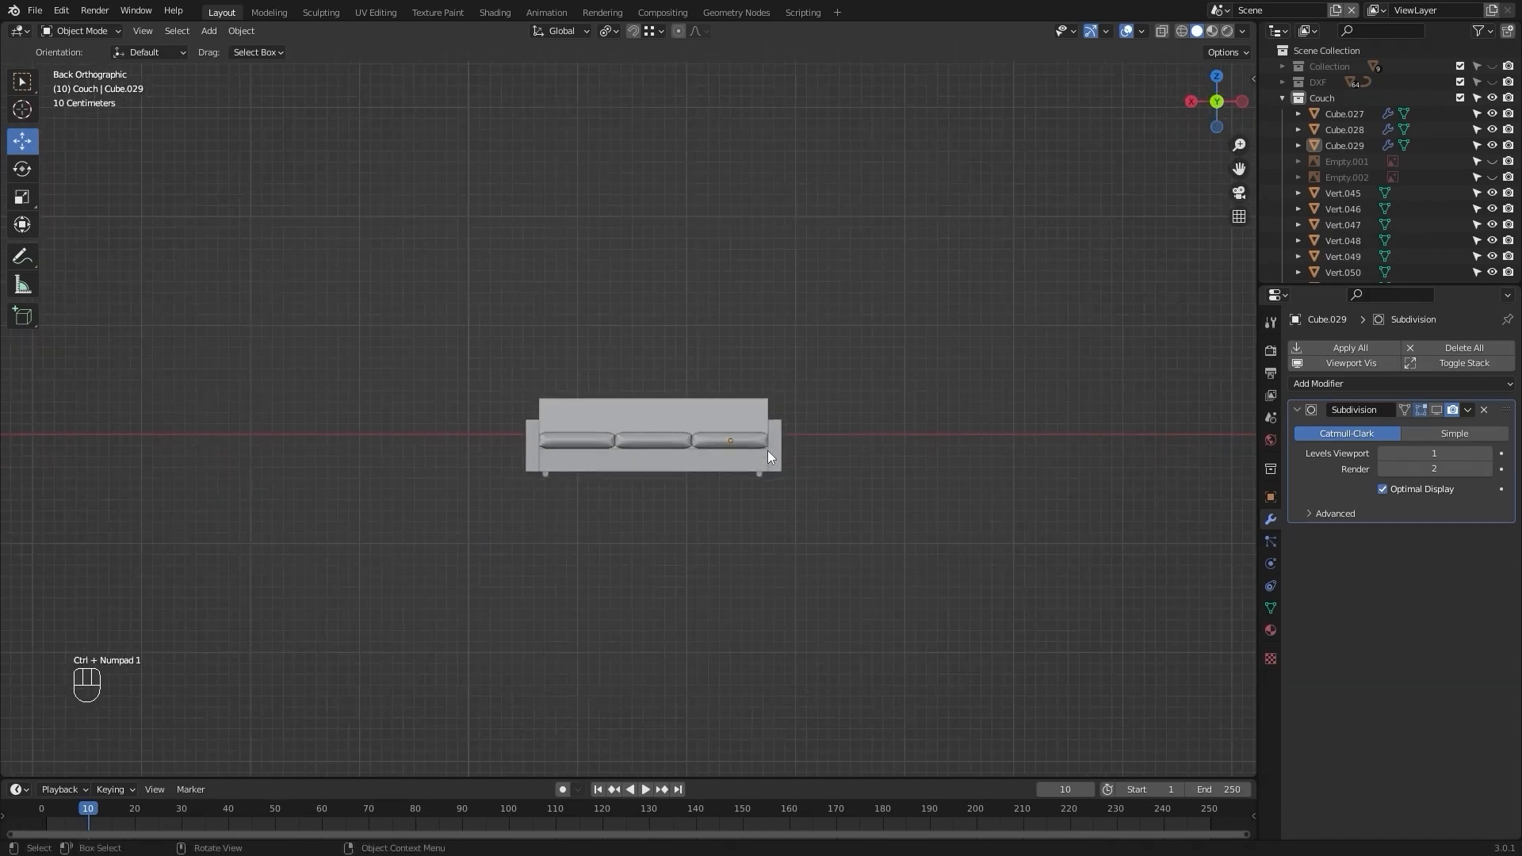
{"action": "key", "text": "shift+a"}
{"action": "mouse_move", "coordinate": [352, 345]}
{"action": "left_click", "coordinate": [426, 362]}
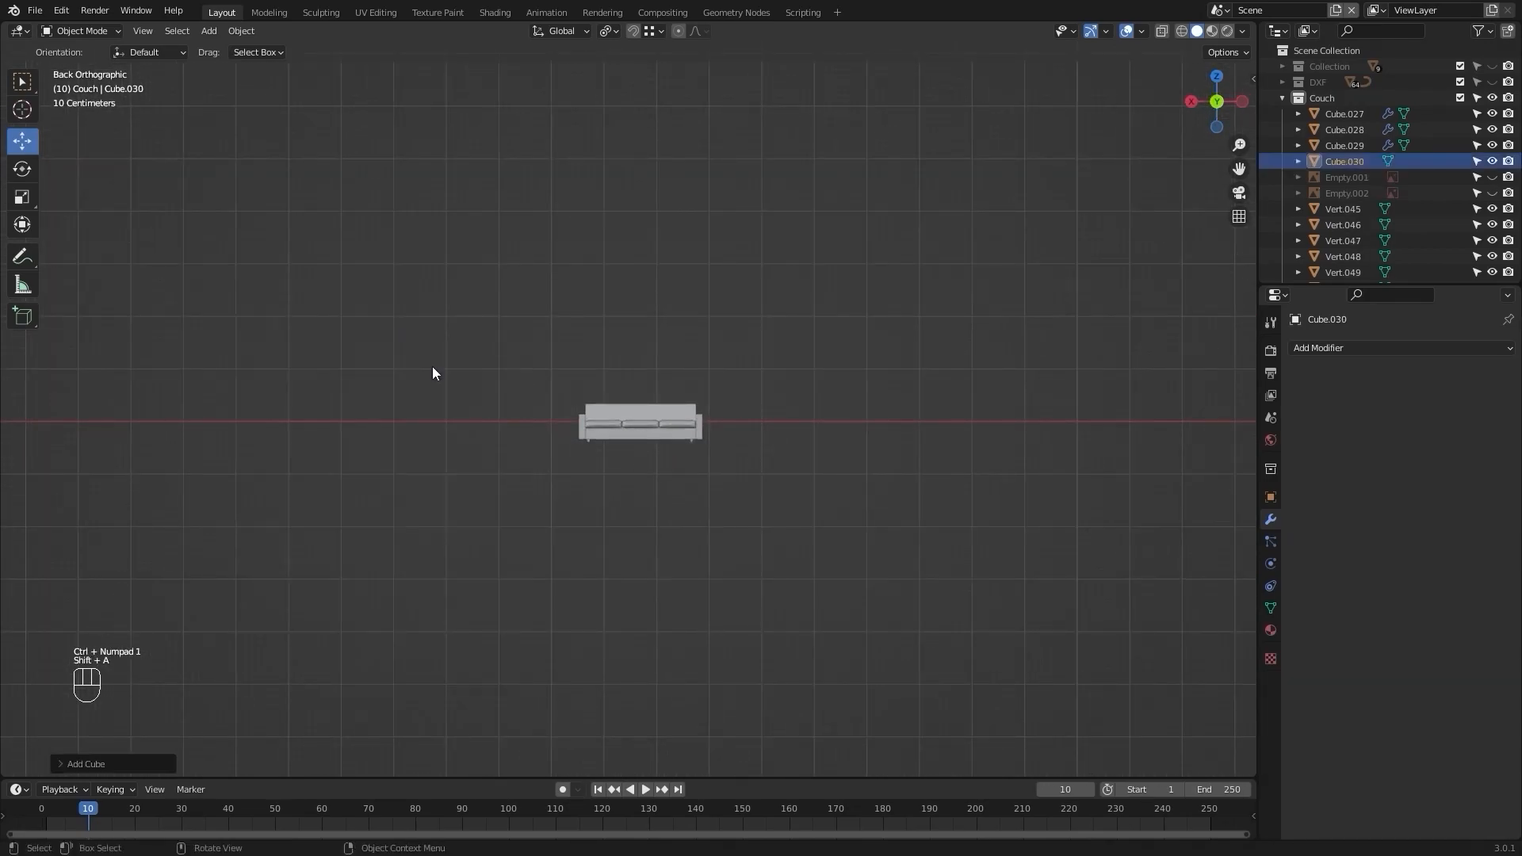
{"action": "scroll", "coordinate": [420, 404], "scroll_direction": "down", "scroll_amount": 4}
{"action": "key", "text": "s"}
{"action": "left_click", "coordinate": [330, 412]}
Move the new cube from the world origin to just above the couch.
{"action": "key", "text": "g"}
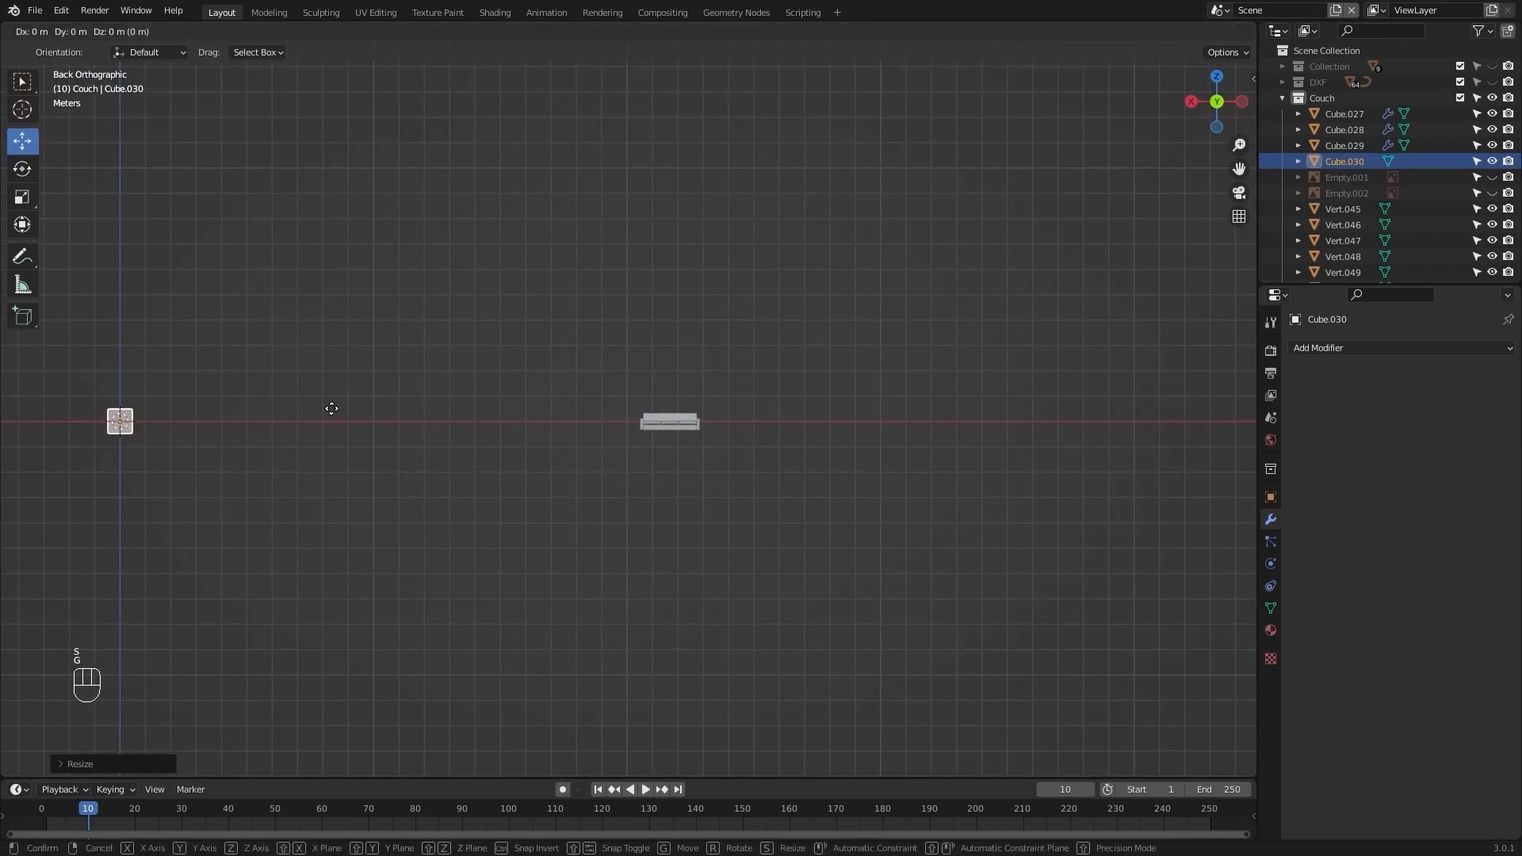
{"action": "left_click", "coordinate": [822, 368]}
{"action": "scroll", "coordinate": [834, 344], "scroll_direction": "up", "scroll_amount": 4}
{"action": "middle_click_drag", "start_coordinate": [834, 346], "coordinate": [647, 377], "text": "shift"}
{"action": "scroll", "coordinate": [647, 376], "scroll_direction": "up", "scroll_amount": 3}
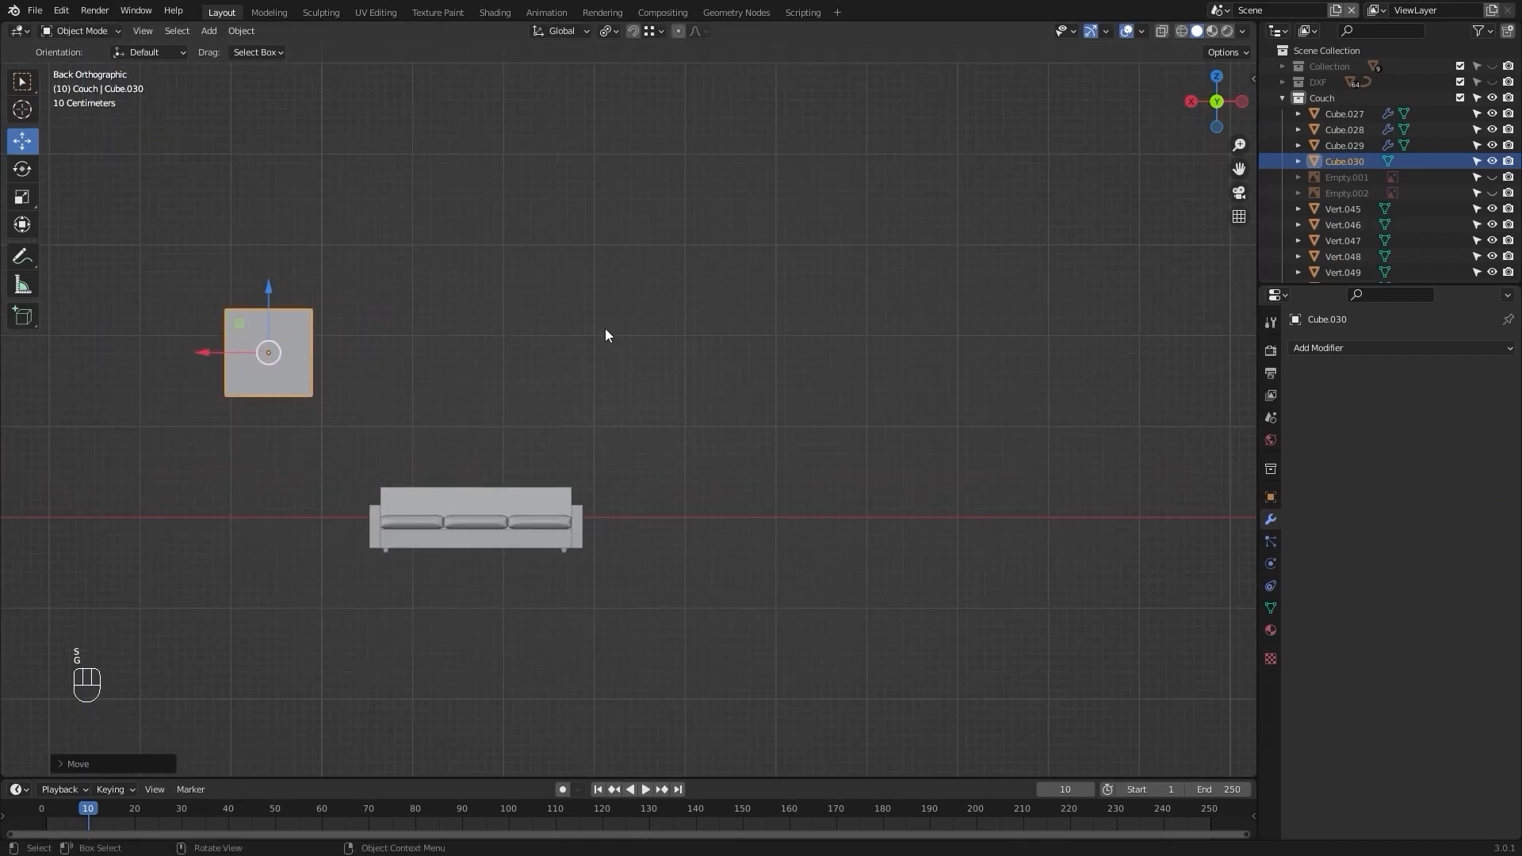
{"action": "key", "text": "g"}
{"action": "left_click", "coordinate": [822, 436]}
{"action": "scroll", "coordinate": [795, 425], "scroll_direction": "up", "scroll_amount": 4}
{"action": "middle_click_drag", "start_coordinate": [795, 425], "coordinate": [1071, 336], "text": "shift"}
Scale the cube down and move it in back view so it sits over the backrest just above the middle seat cushion.
{"action": "key", "text": "s"}
{"action": "left_click", "coordinate": [828, 399]}
{"action": "scroll", "coordinate": [826, 393], "scroll_direction": "up", "scroll_amount": 2}
{"action": "middle_click_drag", "start_coordinate": [826, 393], "coordinate": [848, 316], "text": "shift"}
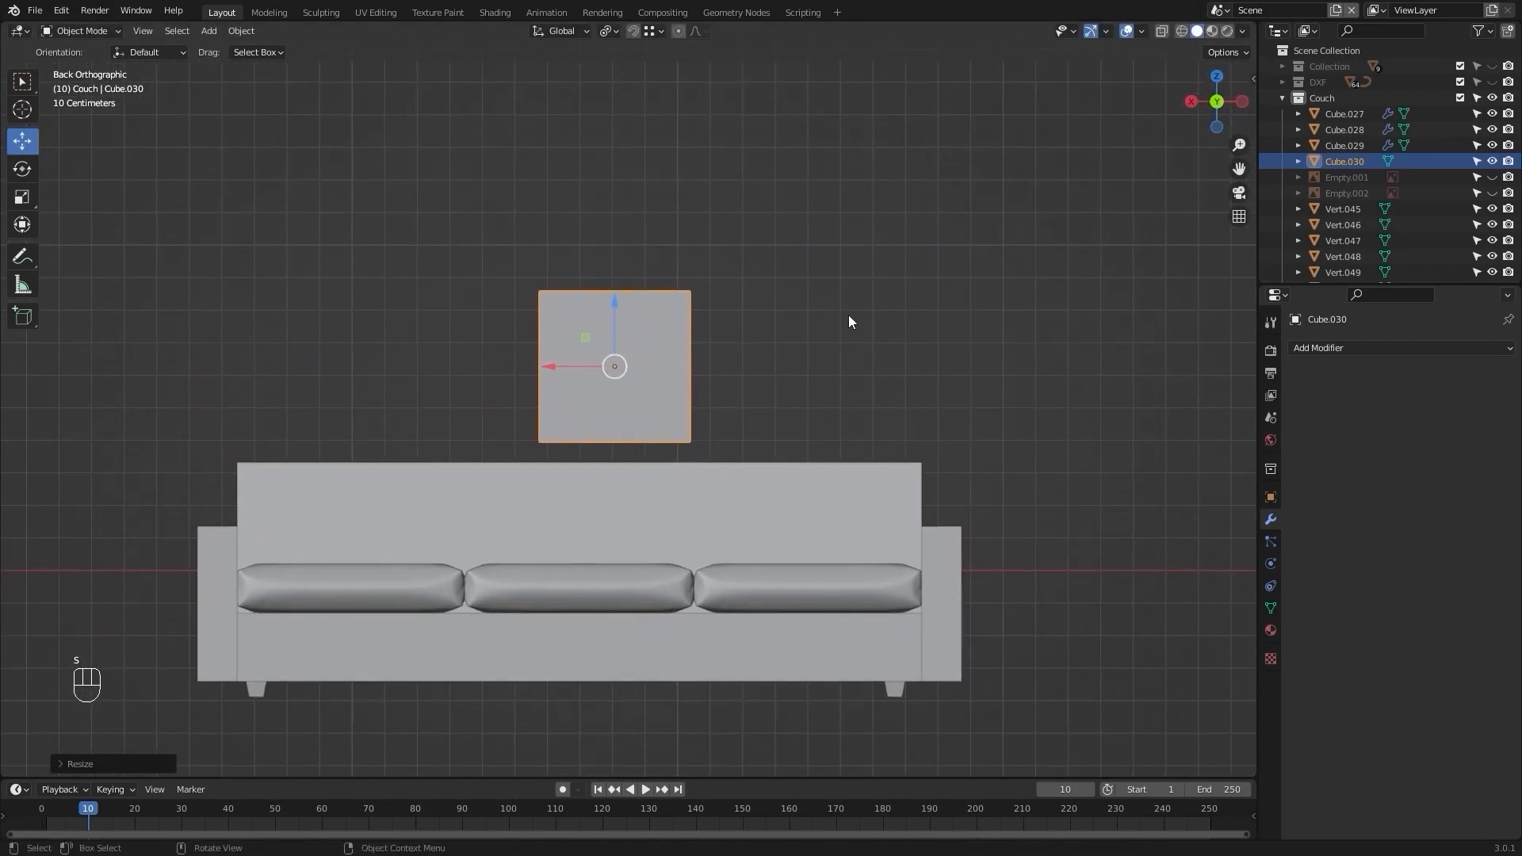
{"action": "scroll", "coordinate": [856, 313], "scroll_direction": "up", "scroll_amount": 1}
{"action": "key", "text": "g"}
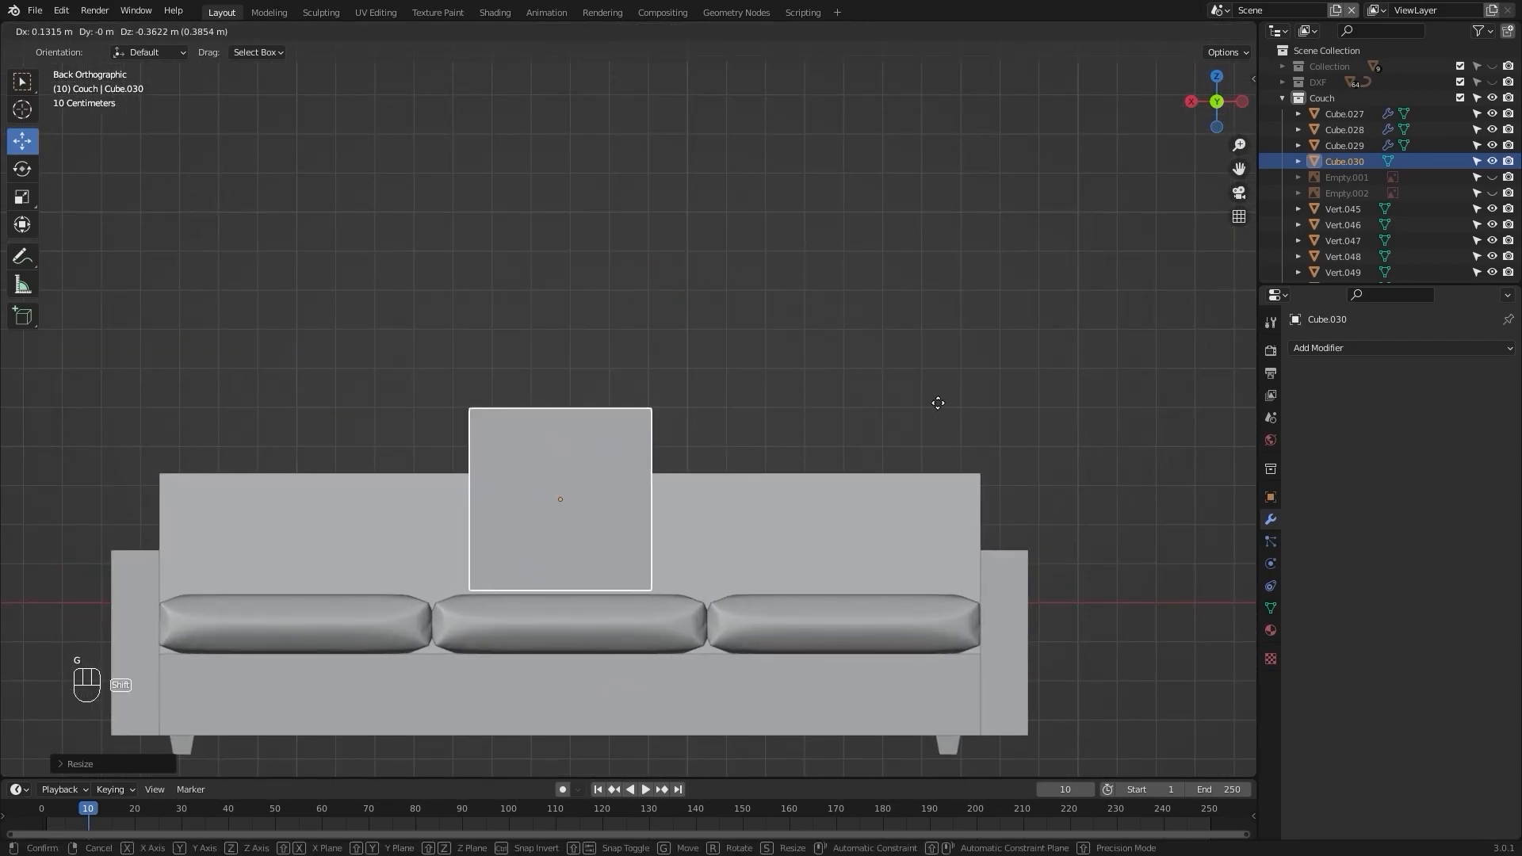
{"action": "left_click", "coordinate": [963, 424]}
Widen the cube along X to slightly less than the middle cushion's width and centre it above that cushion.
{"action": "scroll", "coordinate": [716, 377], "scroll_direction": "up", "scroll_amount": 2}
{"action": "key", "text": "s"}
{"action": "key", "text": "x"}
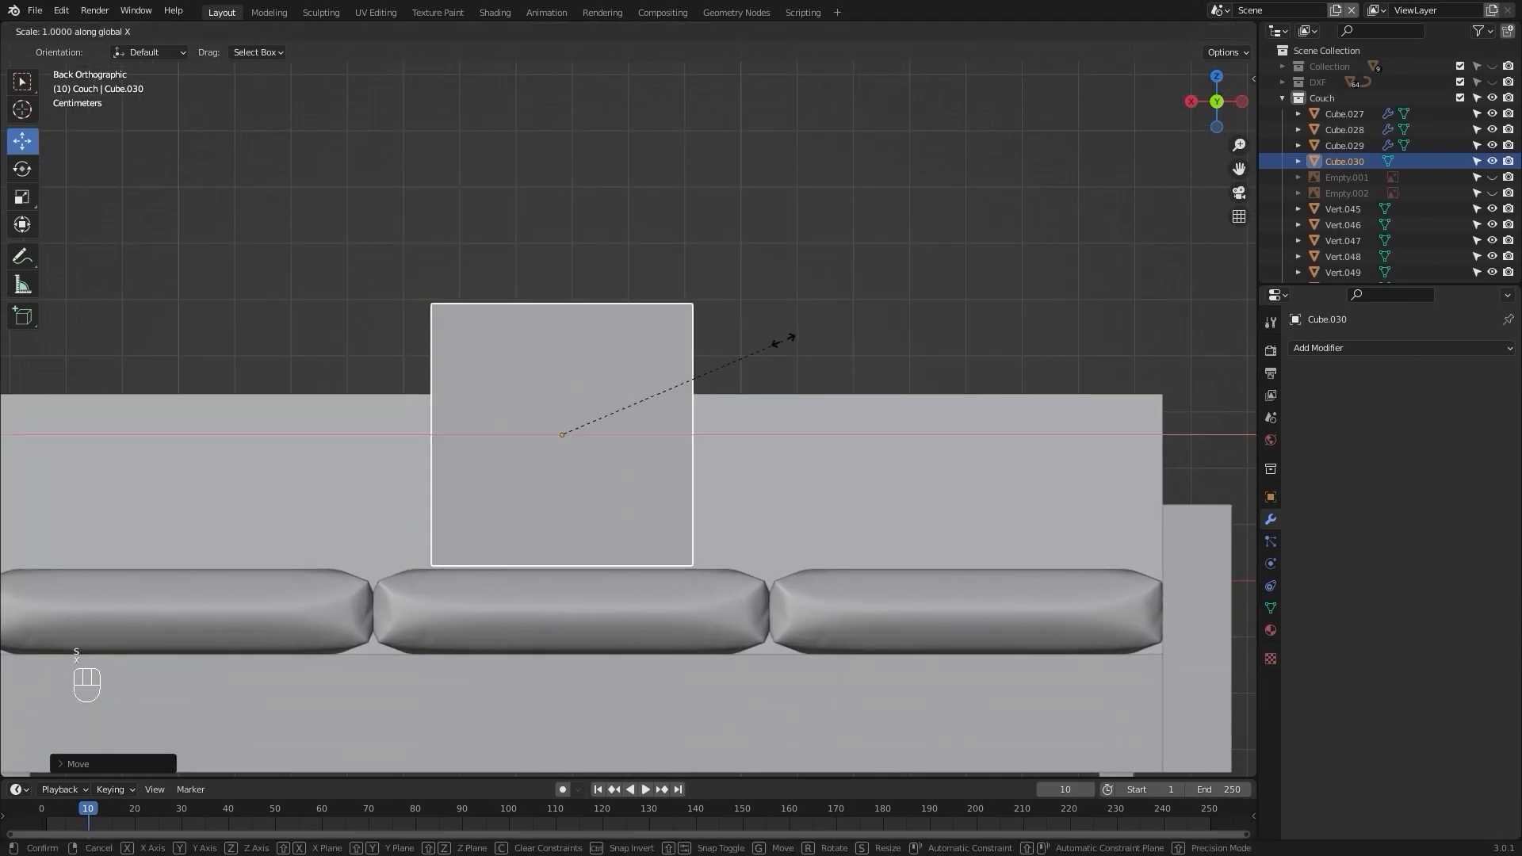
{"action": "left_click", "coordinate": [1103, 337]}
{"action": "key", "text": "g"}
{"action": "key", "text": "x"}
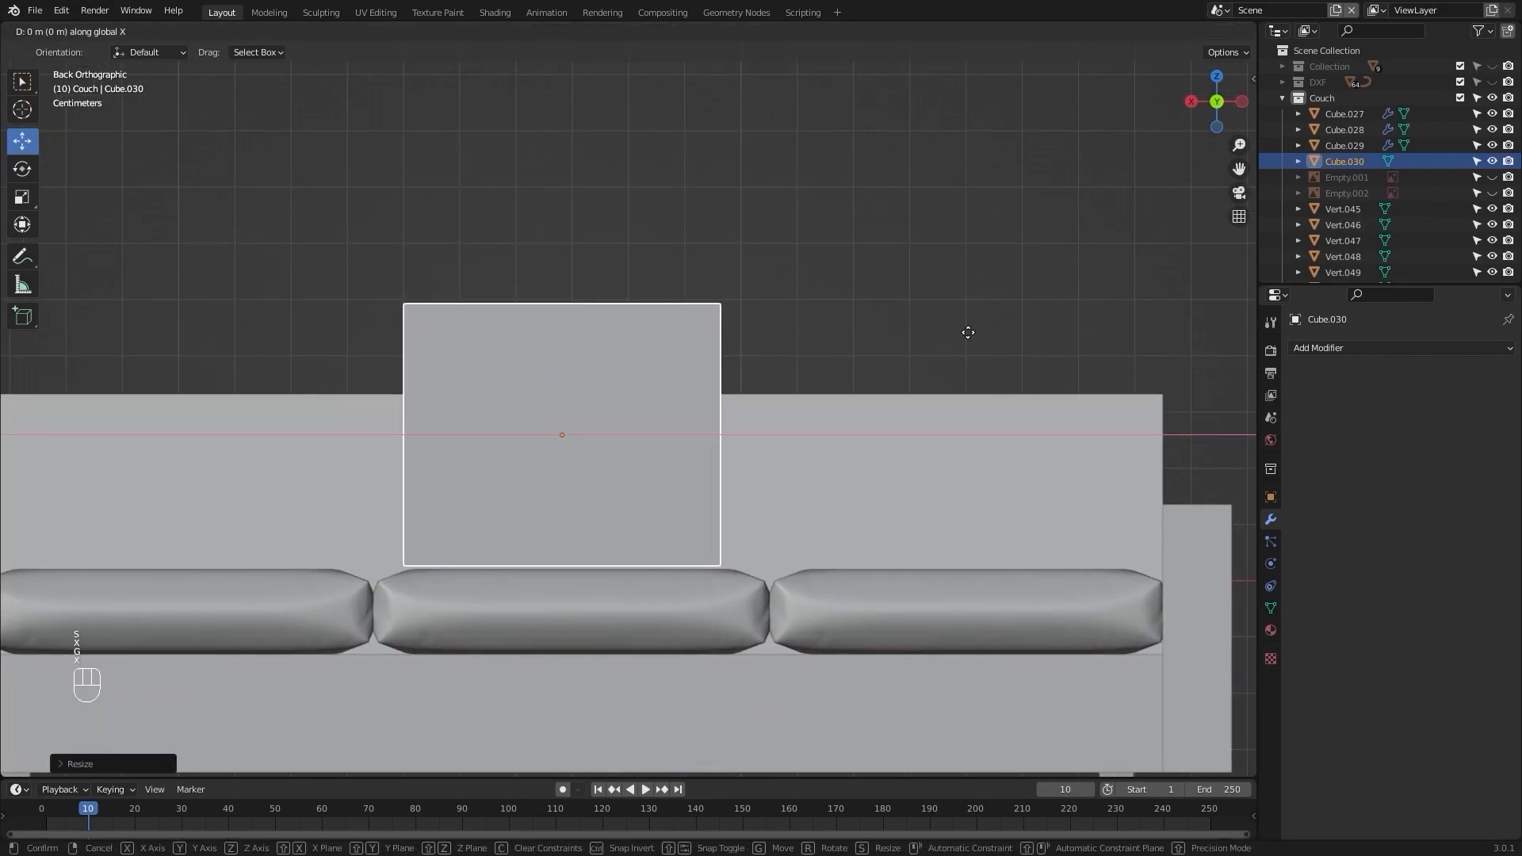
{"action": "key", "text": "s"}
{"action": "key", "text": "x"}
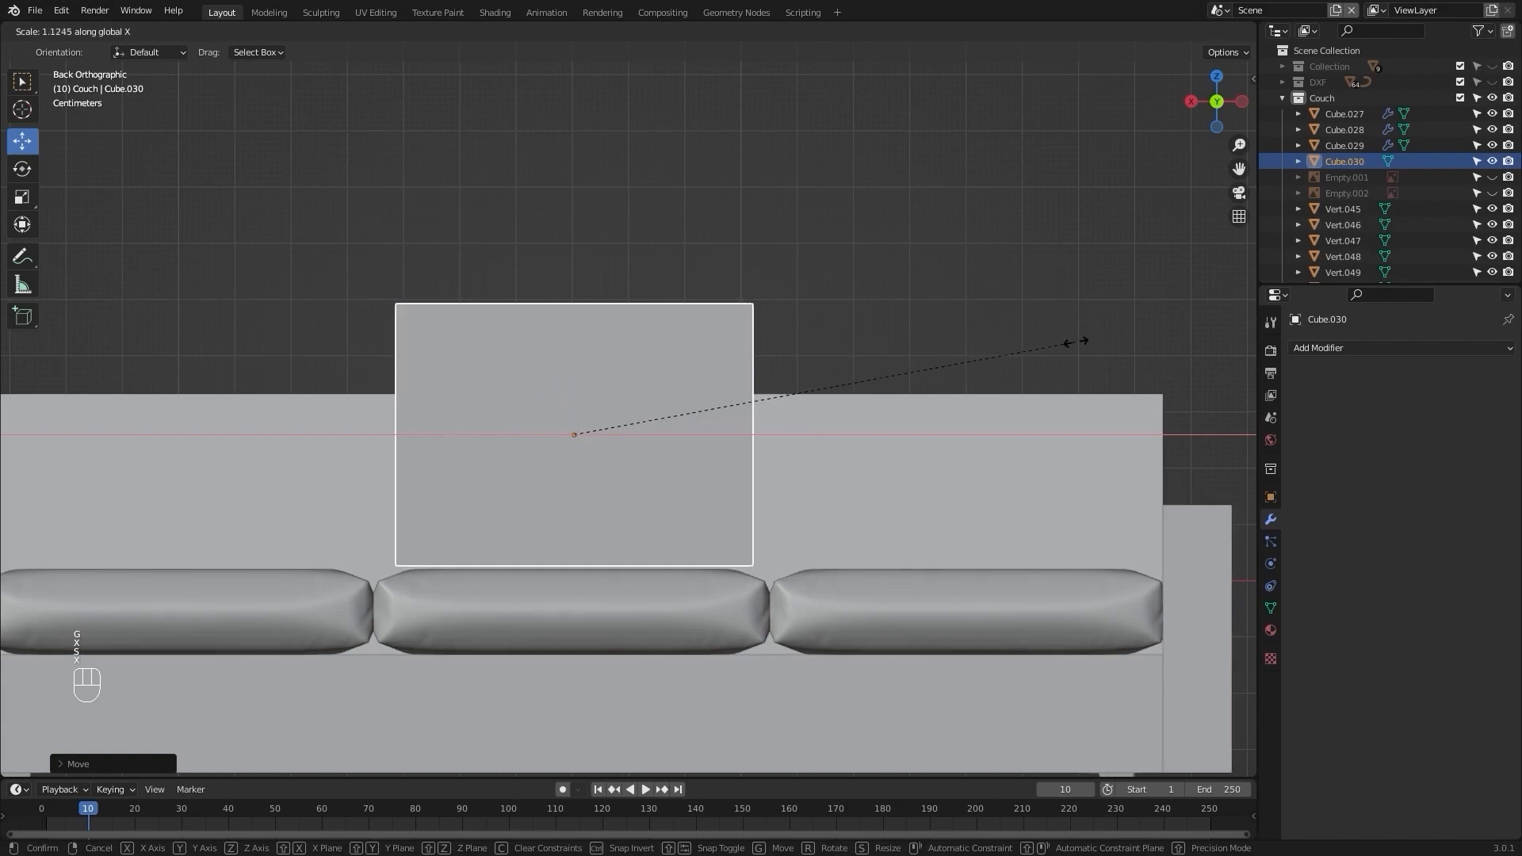
{"action": "left_click", "coordinate": [1108, 349]}
{"action": "key", "text": "g"}
{"action": "key", "text": "x"}
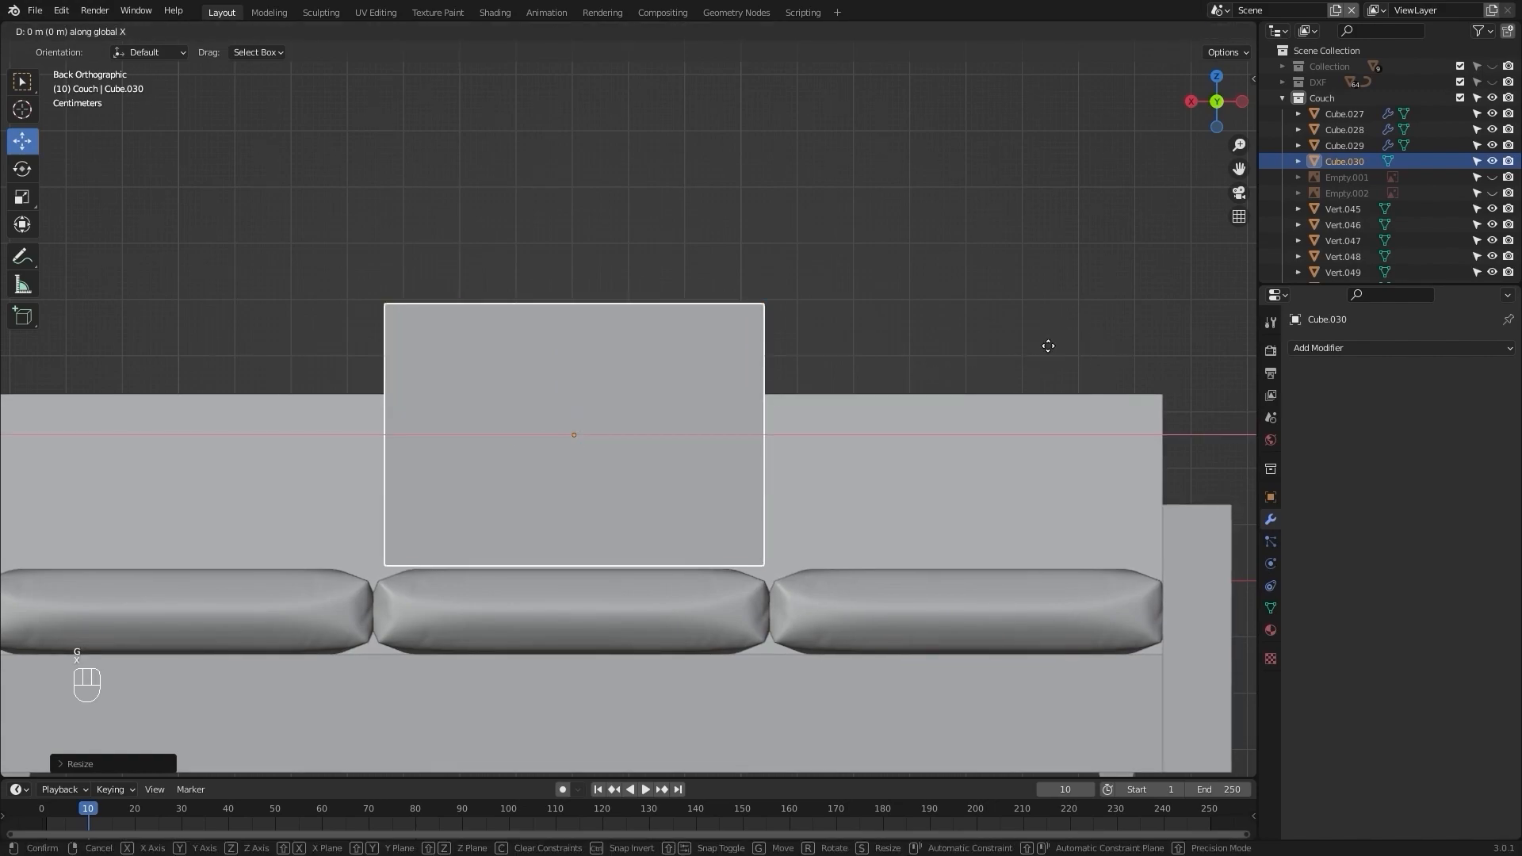
{"action": "key", "text": "s"}
{"action": "key", "text": "x"}
{"action": "left_click", "coordinate": [1006, 350]}
{"action": "middle_click_drag", "start_coordinate": [950, 346], "coordinate": [931, 362], "text": "shift"}
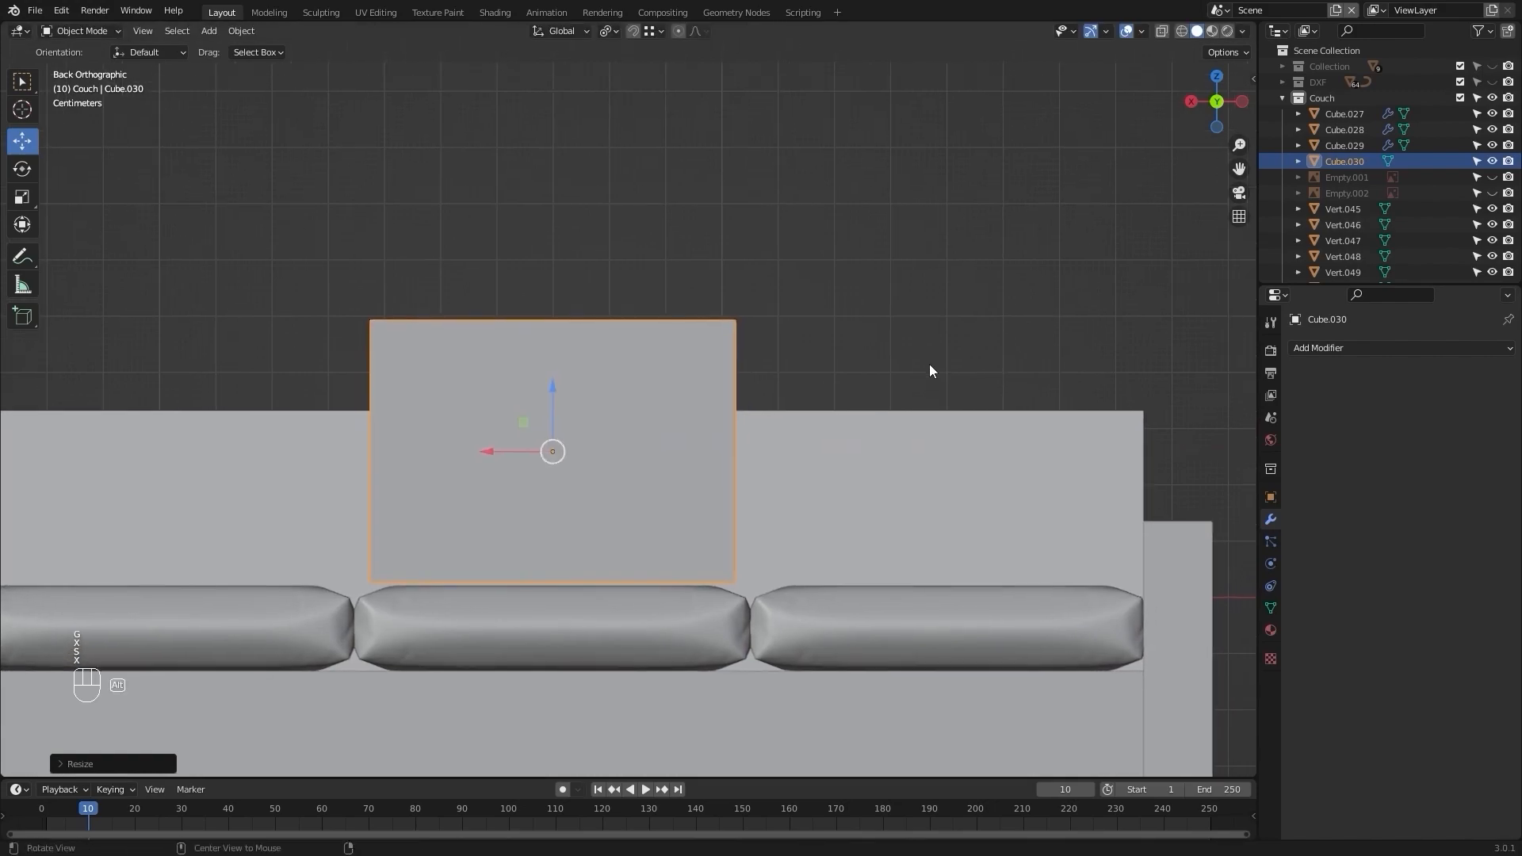
In Edit Mode, select the cube's front face vertices in wireframe and move them back along Y to make a thin slab.
{"action": "scroll", "coordinate": [867, 383], "scroll_direction": "down", "scroll_amount": 5}
{"action": "middle_click_drag", "start_coordinate": [698, 359], "coordinate": [798, 436]}
{"action": "key", "text": "Tab"}
{"action": "key", "text": "z"}
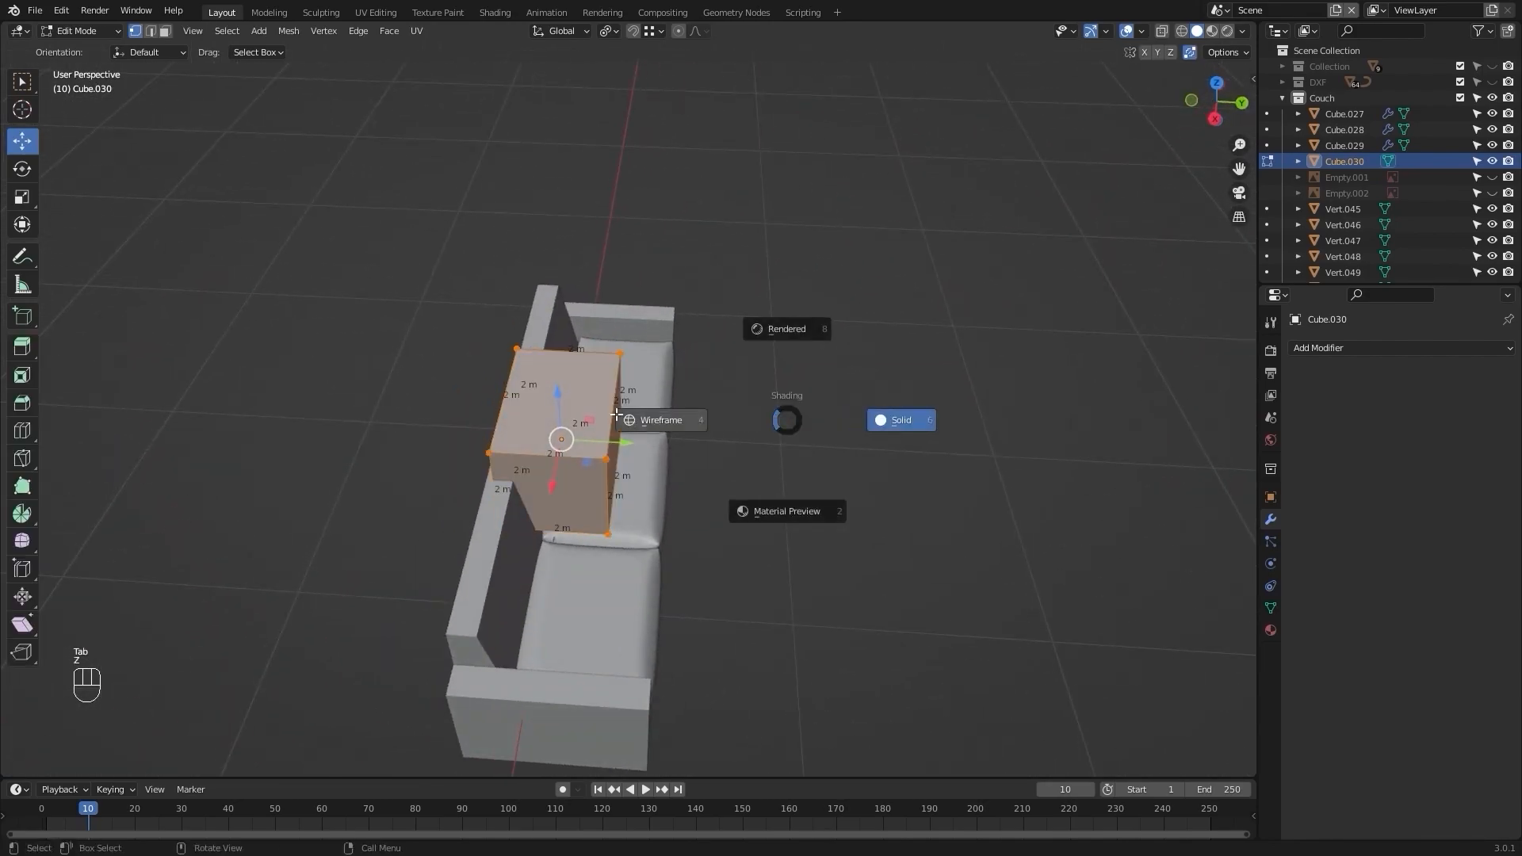
{"action": "left_click", "coordinate": [664, 421]}
{"action": "middle_click_drag", "start_coordinate": [665, 419], "coordinate": [683, 380]}
{"action": "left_click_drag", "start_coordinate": [686, 280], "coordinate": [598, 597]}
{"action": "key", "text": "z"}
{"action": "mouse_move", "coordinate": [799, 483]}
{"action": "middle_mouse_down", "text": "alt"}
{"action": "mouse_move", "coordinate": [734, 479]}
{"action": "mouse_move", "coordinate": [749, 496]}
{"action": "middle_mouse_up", "text": "alt"}
{"action": "scroll", "coordinate": [735, 479], "scroll_direction": "up", "scroll_amount": 3}
{"action": "key", "text": "g"}
{"action": "key", "text": "y"}
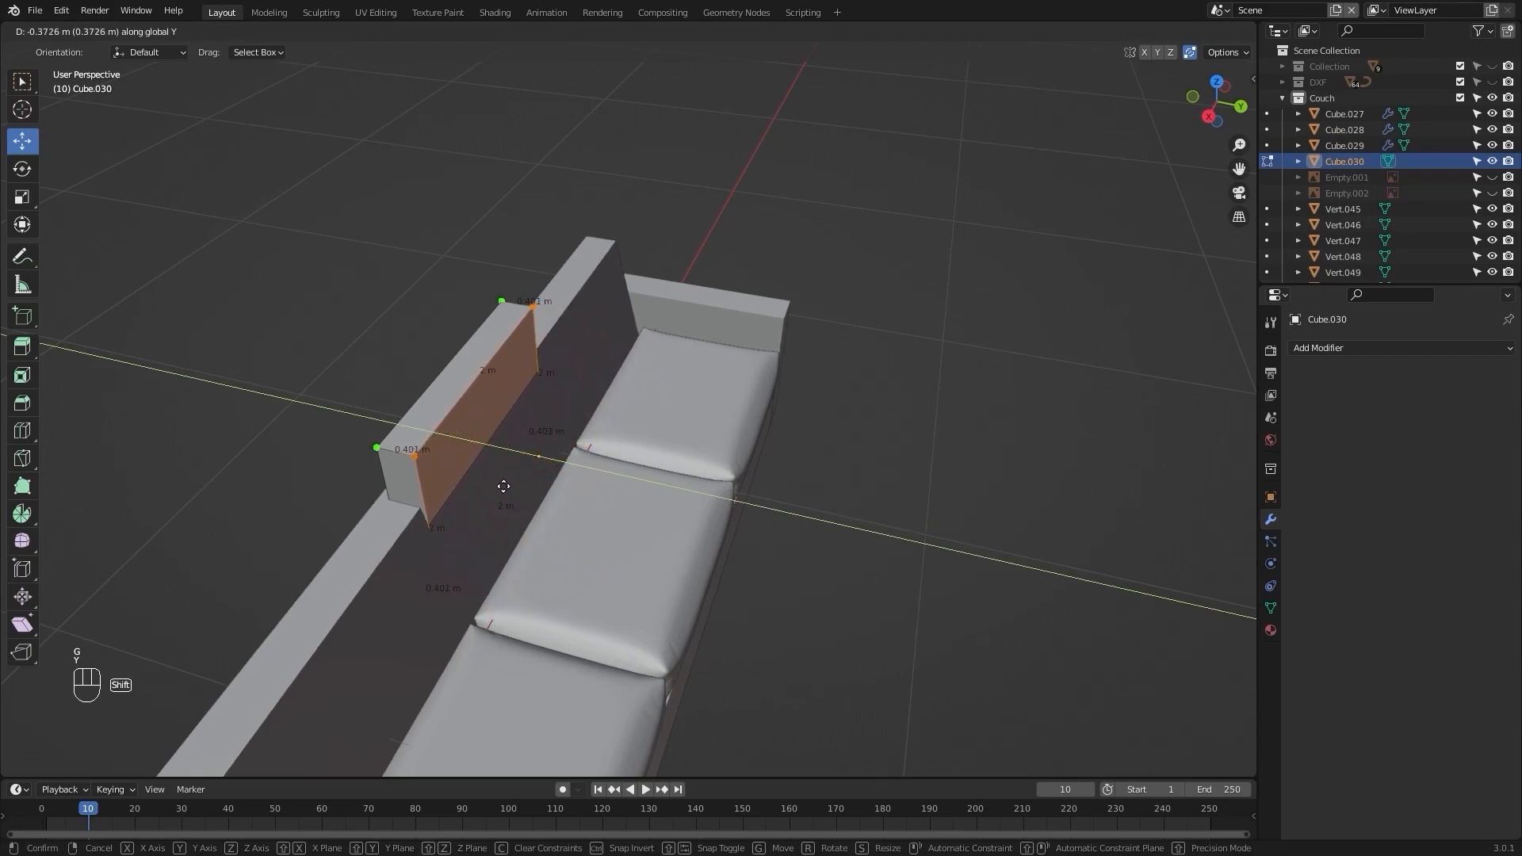
{"action": "left_click", "coordinate": [352, 493]}
Move the slab's entire mesh forward along Y so it stands in front of the backrest.
{"action": "key", "text": "a"}
{"action": "key", "text": "g"}
{"action": "key", "text": "y"}
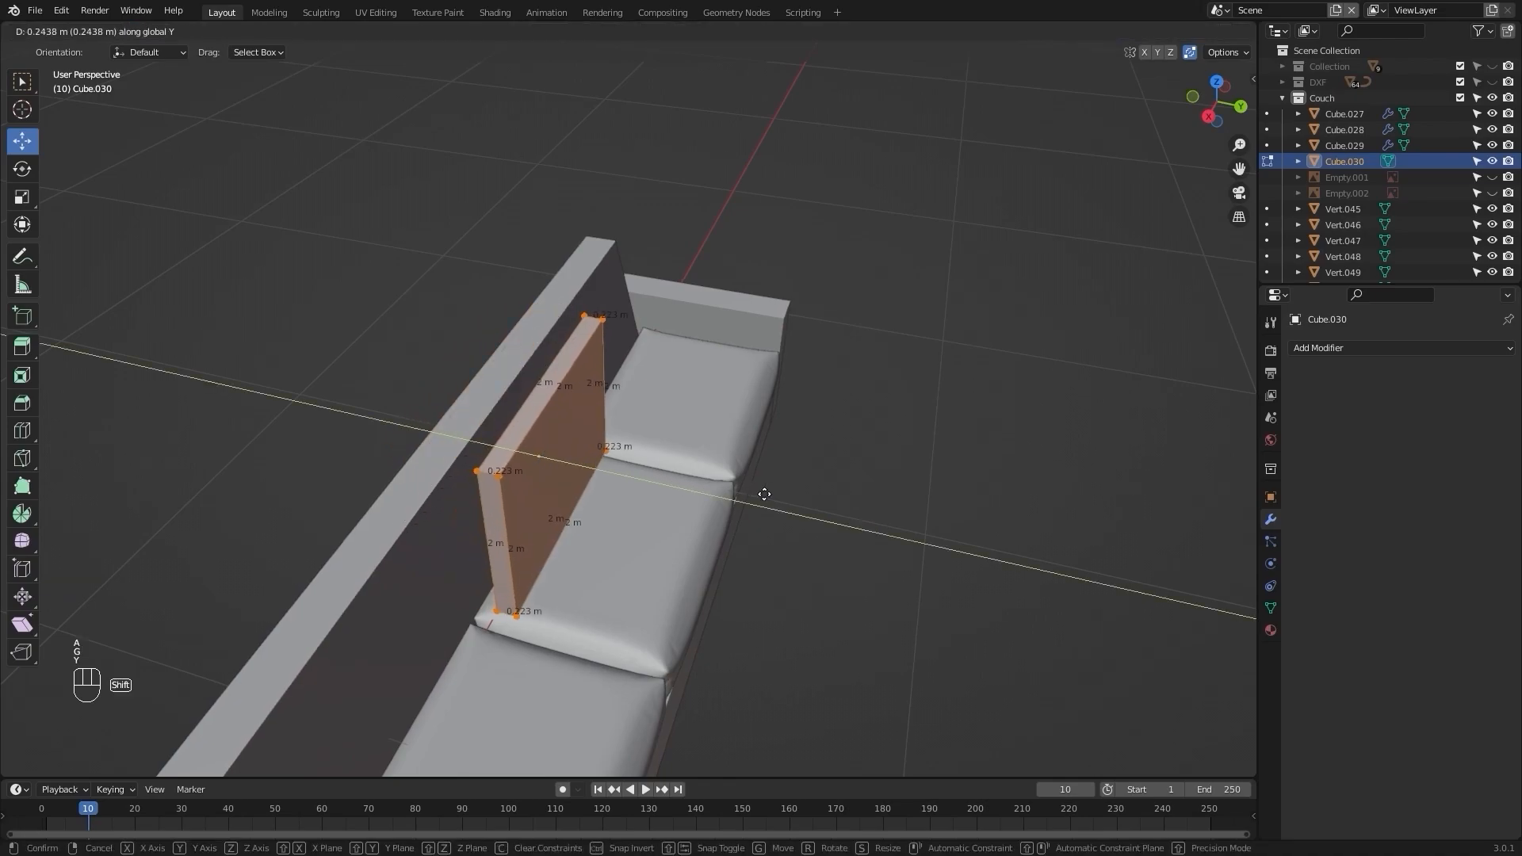
{"action": "left_click", "coordinate": [730, 486]}
Raise the slab's entire mesh along Z so it floats clear above the middle seat cushion.
{"action": "middle_click_drag", "start_coordinate": [985, 476], "coordinate": [853, 419]}
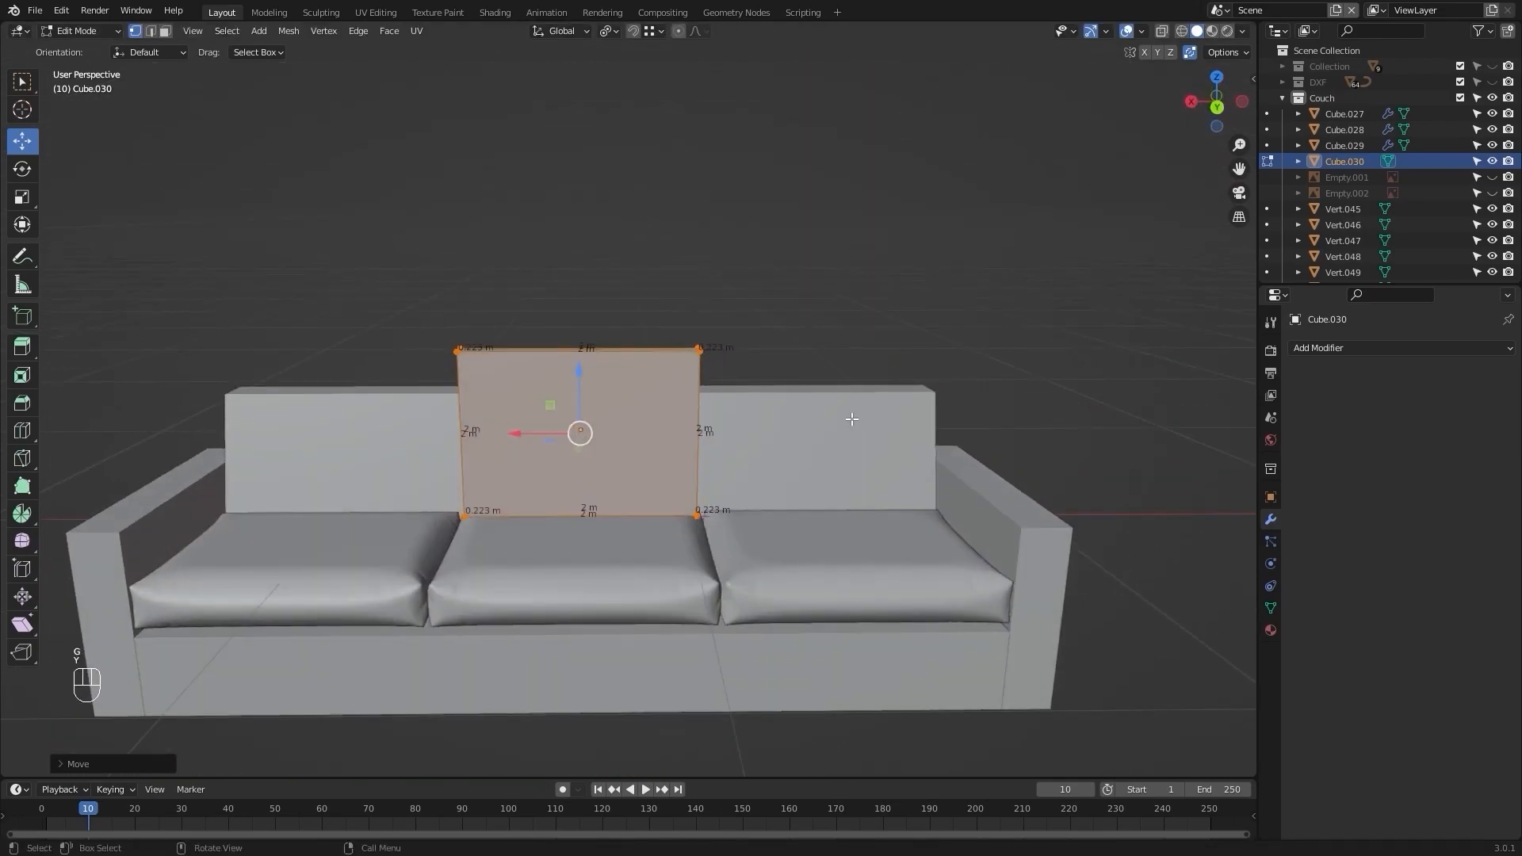
{"action": "key", "text": "ctrl+KP_1"}
{"action": "key", "text": "a"}
{"action": "scroll", "coordinate": [852, 419], "scroll_direction": "down", "scroll_amount": 4}
{"action": "mouse_move", "coordinate": [809, 404]}
{"action": "middle_mouse_down"}
{"action": "mouse_move", "coordinate": [823, 405]}
{"action": "mouse_move", "coordinate": [806, 390]}
{"action": "middle_mouse_up"}
{"action": "key", "text": "g"}
{"action": "key", "text": "z"}
{"action": "key", "text": "z"}
{"action": "left_click", "coordinate": [810, 377]}
Return to Object Mode, apply the slab's scale and set its origin to its geometry.
{"action": "key", "text": "Tab"}
{"action": "key", "text": "ctrl+a"}
{"action": "left_click", "coordinate": [865, 420]}
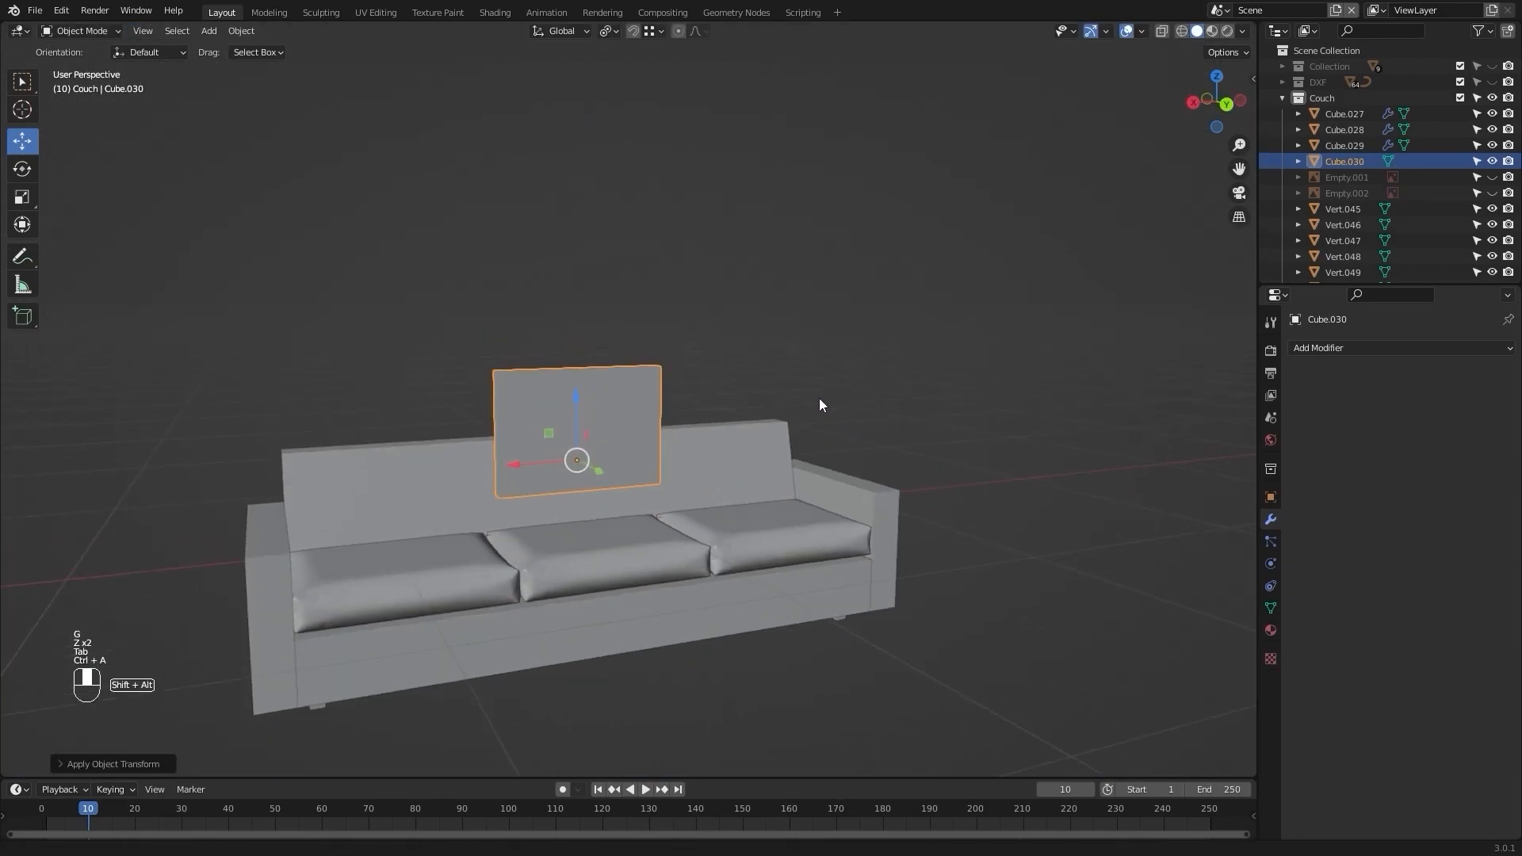
{"action": "scroll", "coordinate": [823, 369], "scroll_direction": "up", "scroll_amount": 5}
{"action": "left_click", "coordinate": [241, 31]}
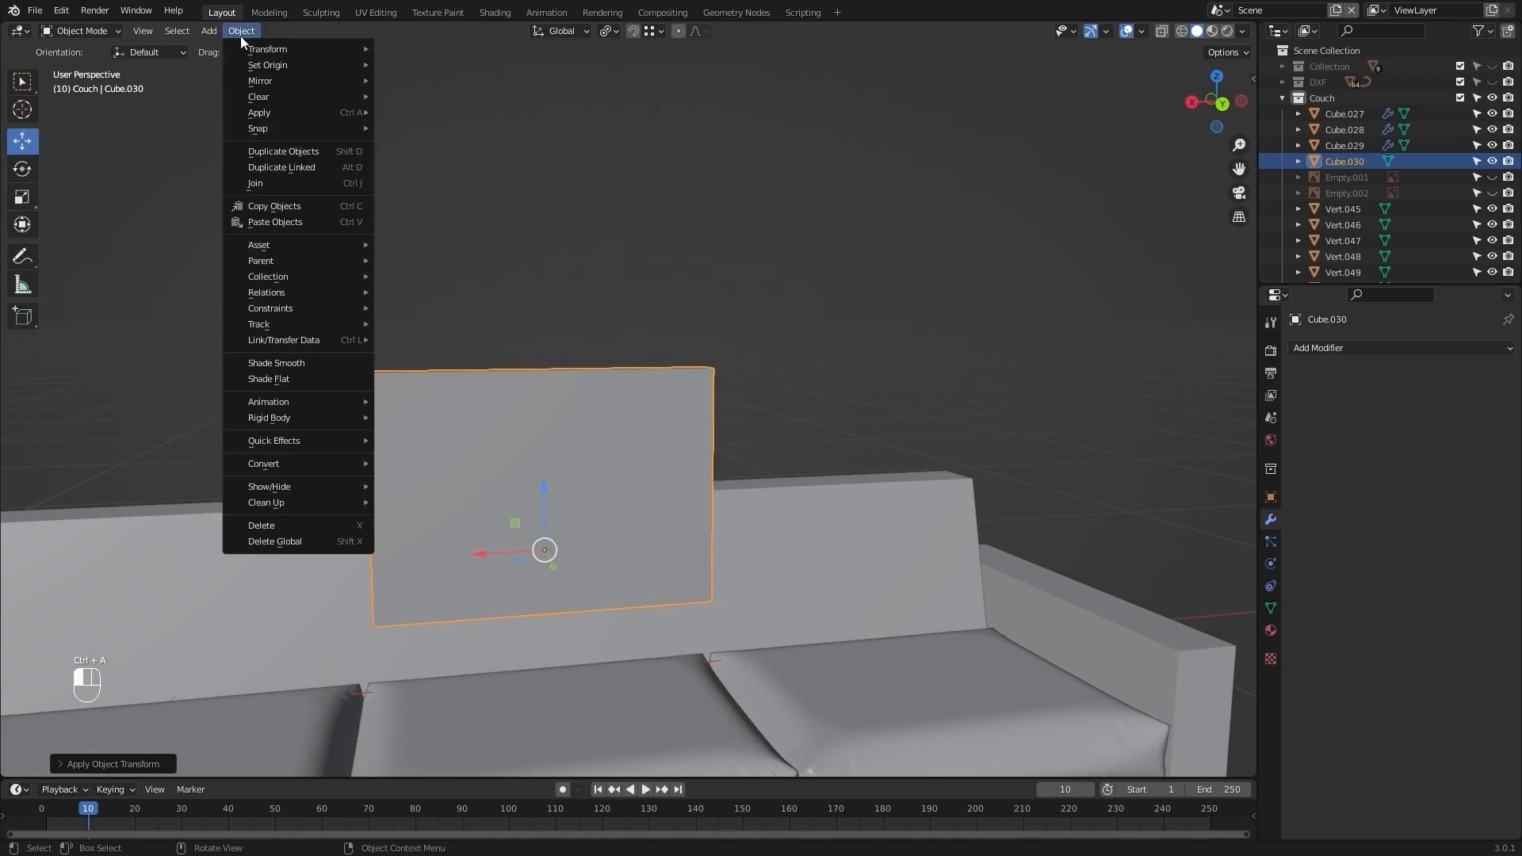
{"action": "mouse_move", "coordinate": [299, 64]}
{"action": "left_click", "coordinate": [475, 82]}
{"action": "scroll", "coordinate": [832, 286], "scroll_direction": "down", "scroll_amount": 4}
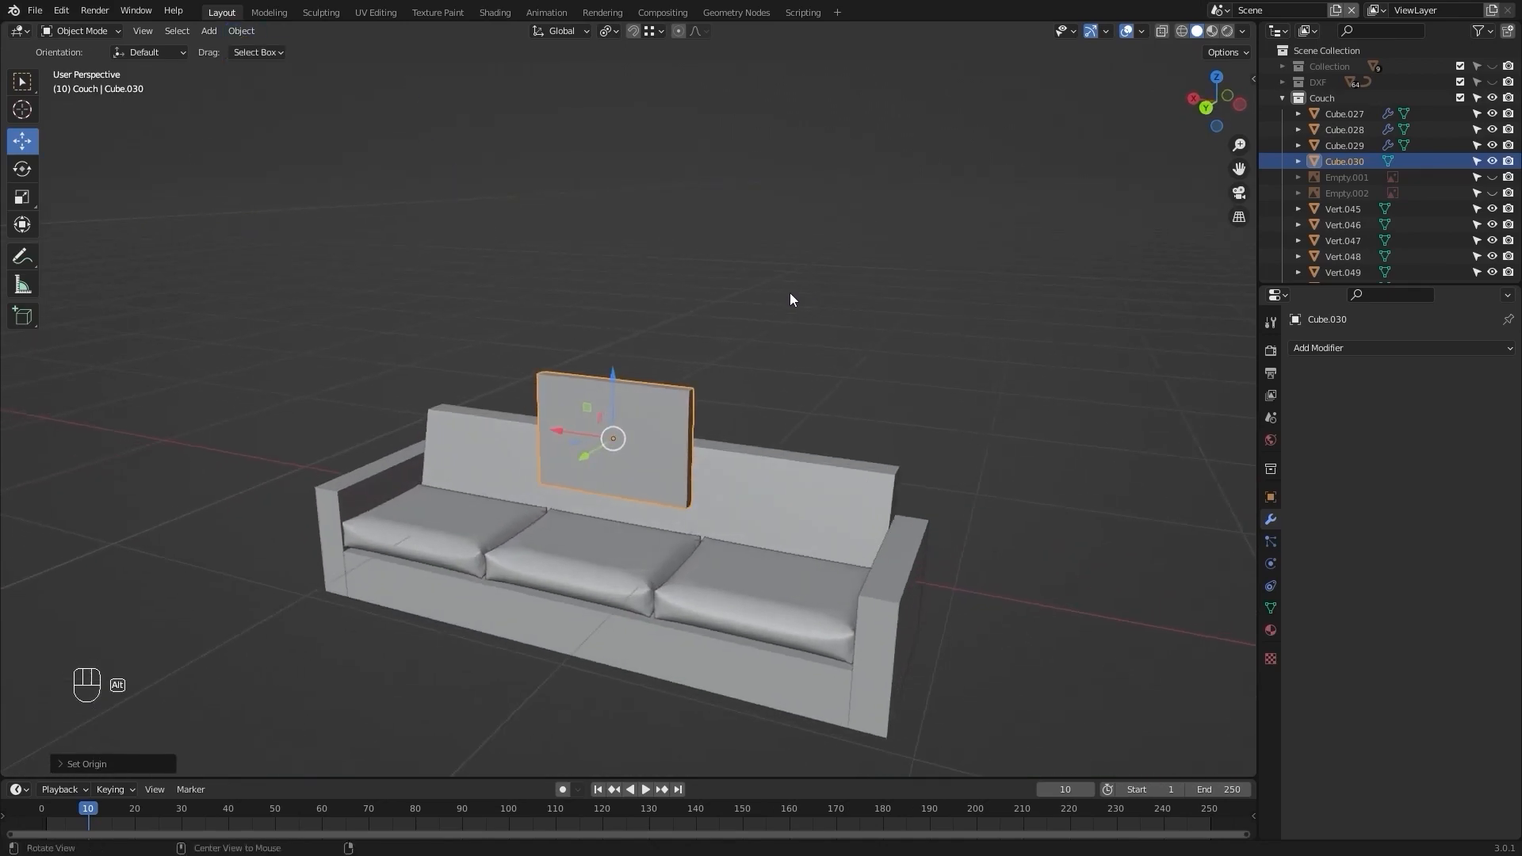
In Edit Mode, add 14 evenly spaced vertical loop cuts across the slab's width without sliding them.
{"action": "left_click", "coordinate": [788, 310]}
{"action": "middle_click_drag", "start_coordinate": [789, 310], "coordinate": [710, 425], "text": "alt"}
{"action": "left_click", "coordinate": [550, 391]}
{"action": "key", "text": "Tab"}
{"action": "scroll", "coordinate": [547, 397], "scroll_direction": "up", "scroll_amount": 2}
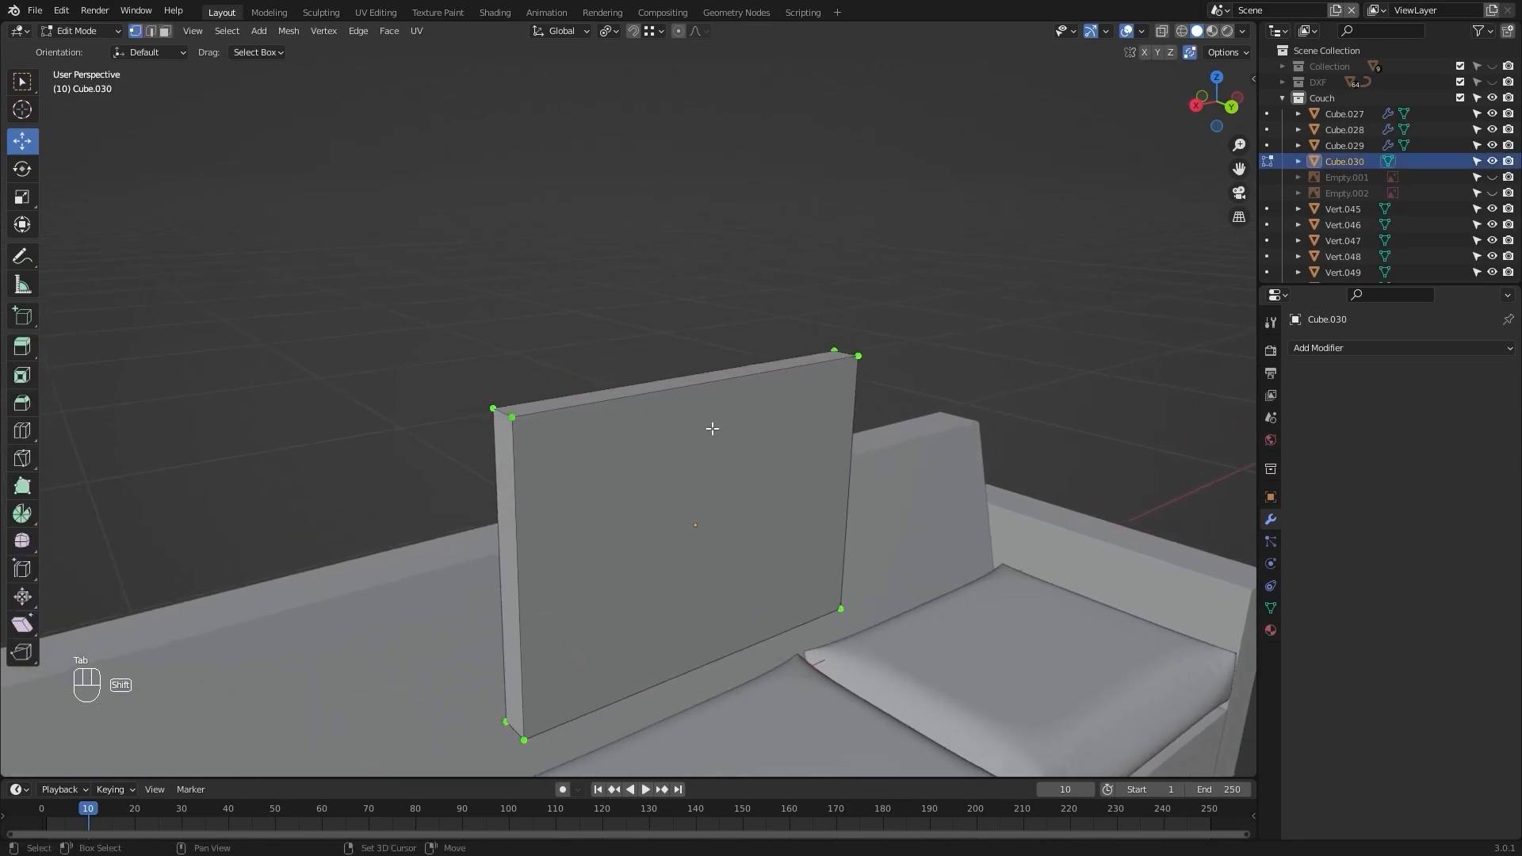
{"action": "middle_click_drag", "start_coordinate": [599, 427], "coordinate": [598, 459]}
{"action": "scroll", "coordinate": [611, 448], "scroll_direction": "up", "scroll_amount": 2}
{"action": "key", "text": "ctrl+r"}
{"action": "scroll", "coordinate": [665, 404], "scroll_direction": "up", "scroll_amount": 16}
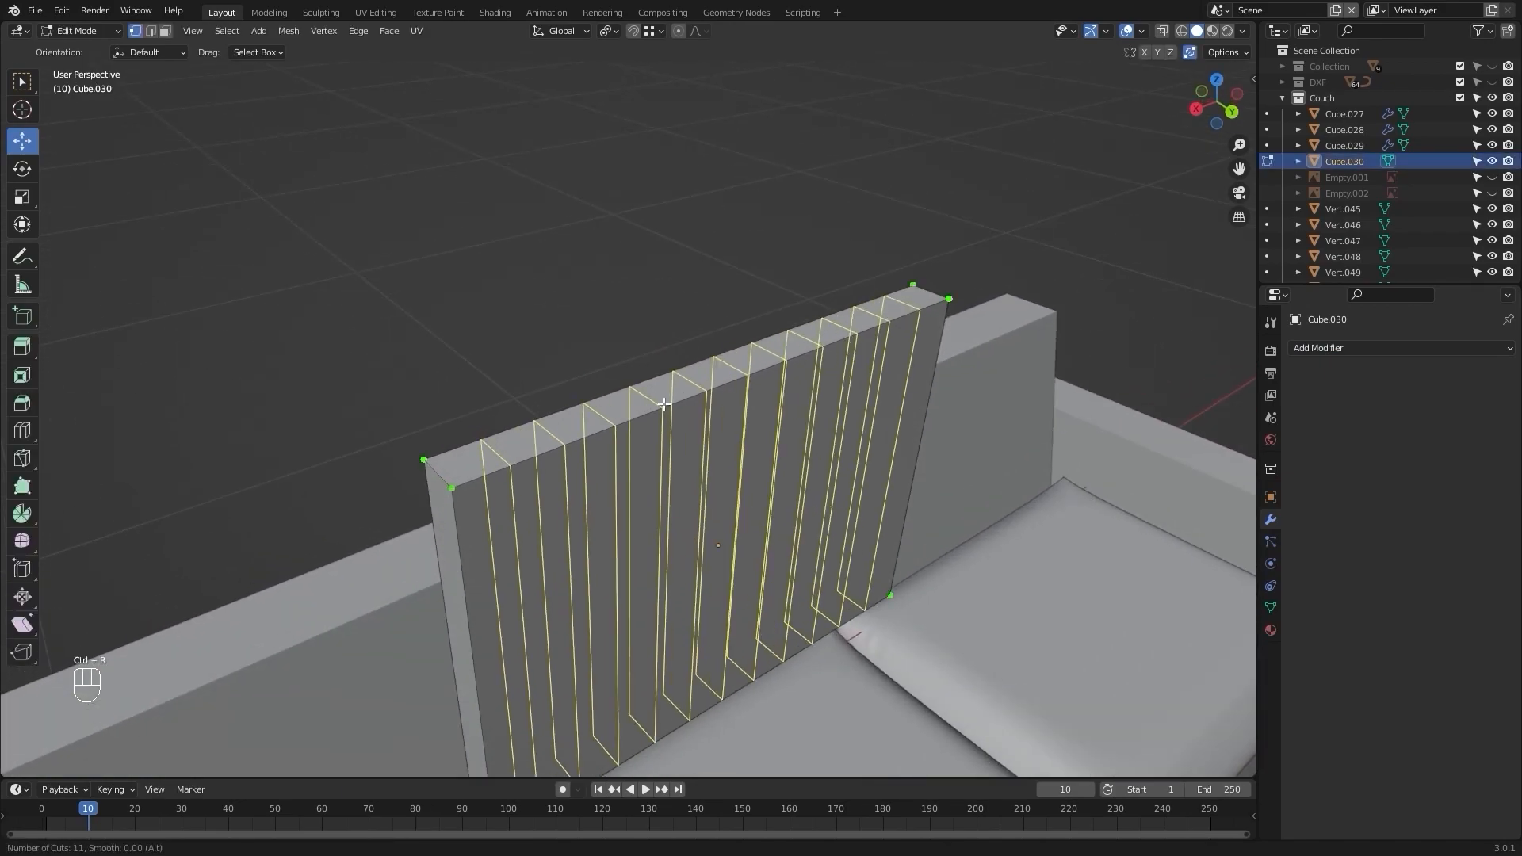
{"action": "scroll", "coordinate": [664, 404], "scroll_direction": "down", "scroll_amount": 3}
{"action": "left_click", "coordinate": [665, 404]}
{"action": "right_click", "coordinate": [666, 402]}
{"action": "middle_click_drag", "start_coordinate": [807, 499], "coordinate": [811, 465], "text": "alt"}
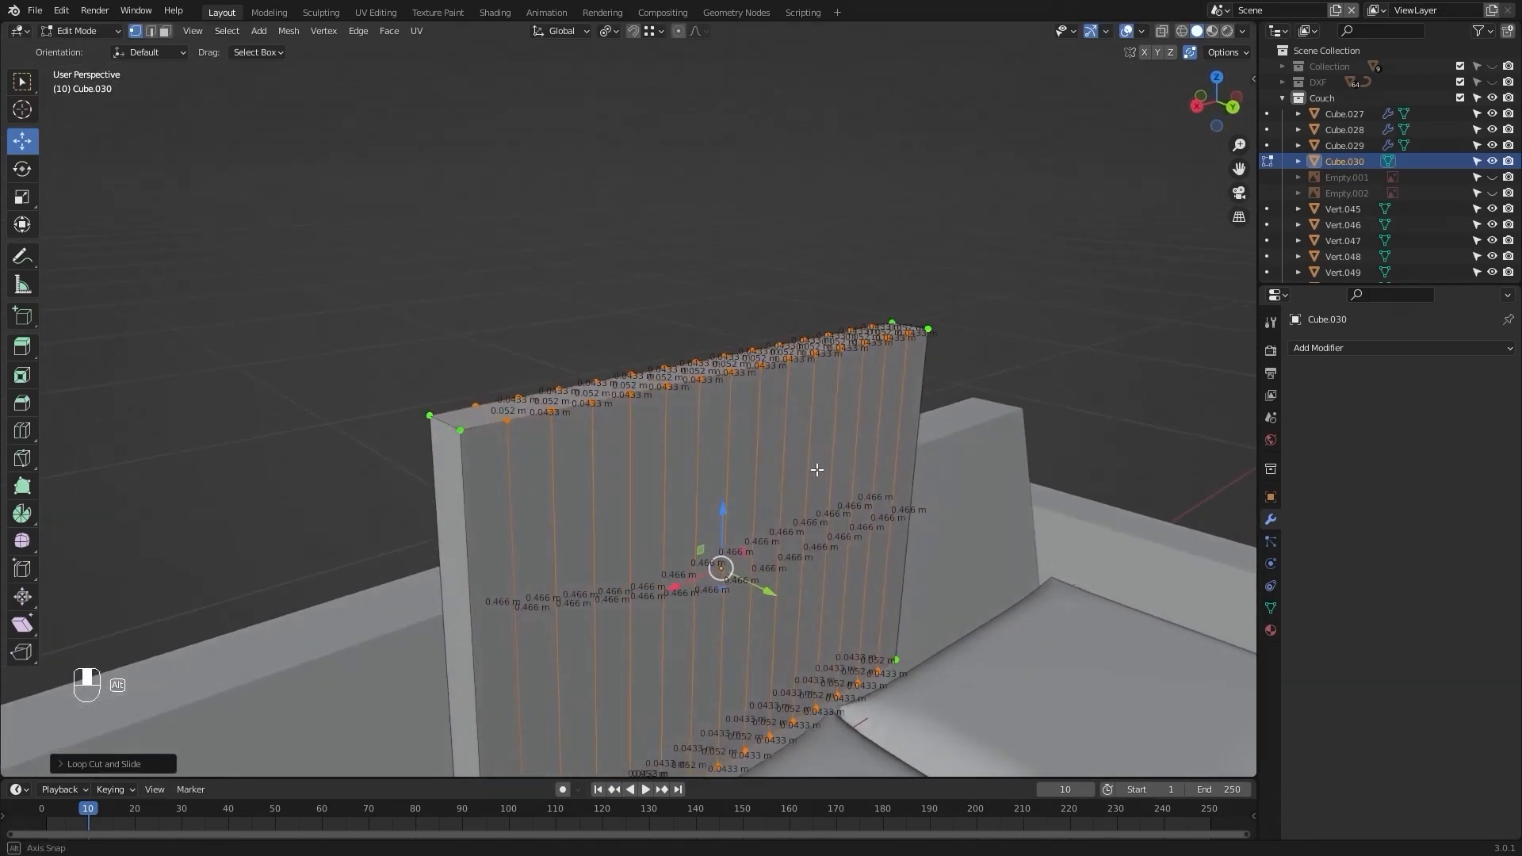
Add evenly spaced horizontal loop cuts to the slab, set their number to 9, and return to Object Mode.
{"action": "key", "text": "alt+a"}
{"action": "key", "text": "ctrl+r"}
{"action": "scroll", "coordinate": [492, 561], "scroll_direction": "up", "scroll_amount": 14}
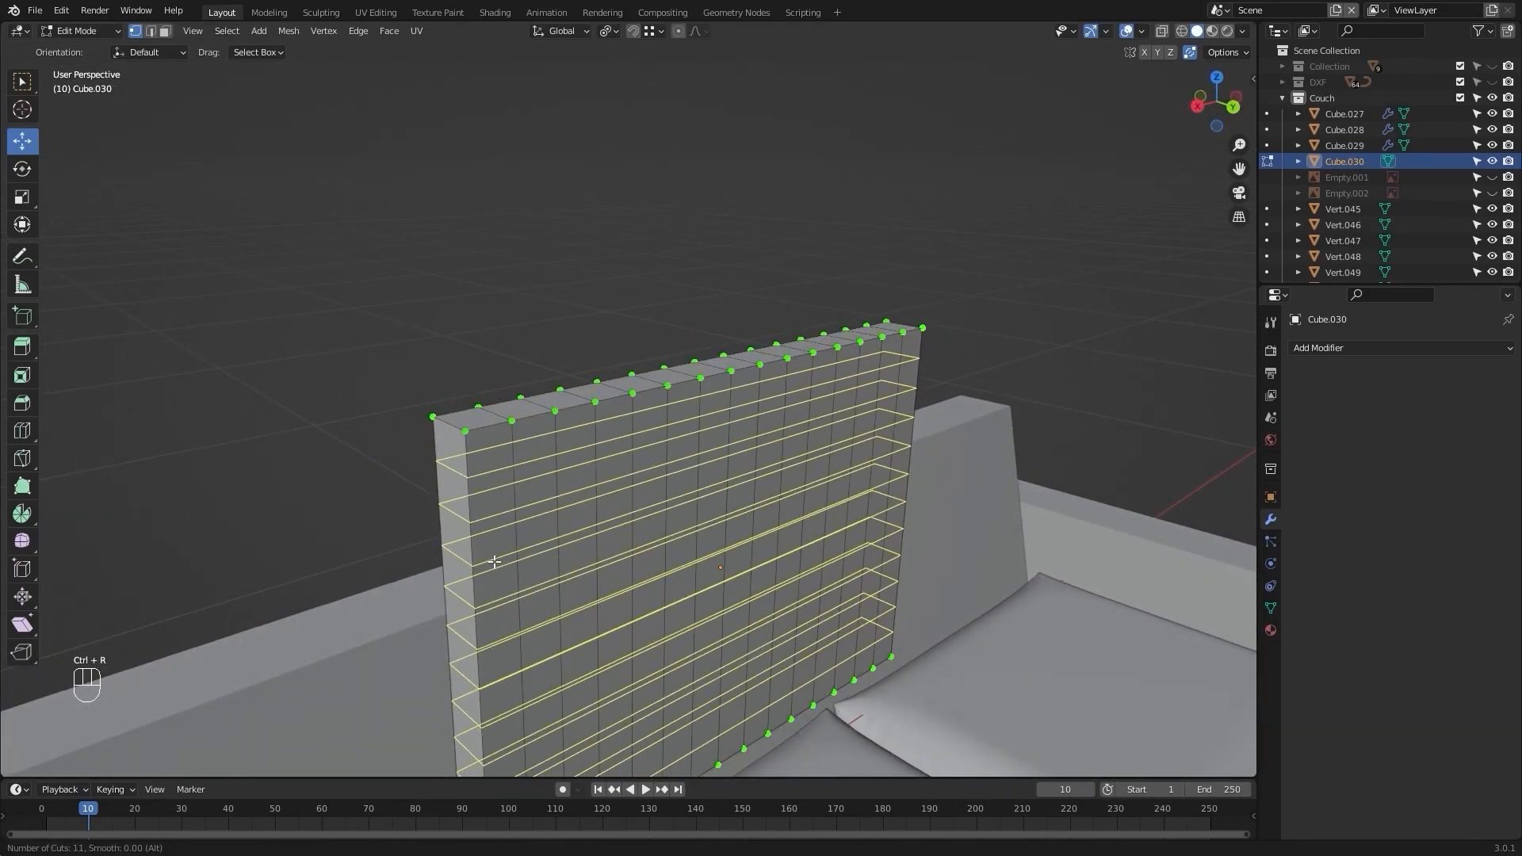
{"action": "left_click", "coordinate": [492, 561]}
{"action": "right_click", "coordinate": [492, 561]}
{"action": "middle_click_drag", "start_coordinate": [496, 558], "coordinate": [151, 711], "text": "alt"}
{"action": "left_click", "coordinate": [114, 764]}
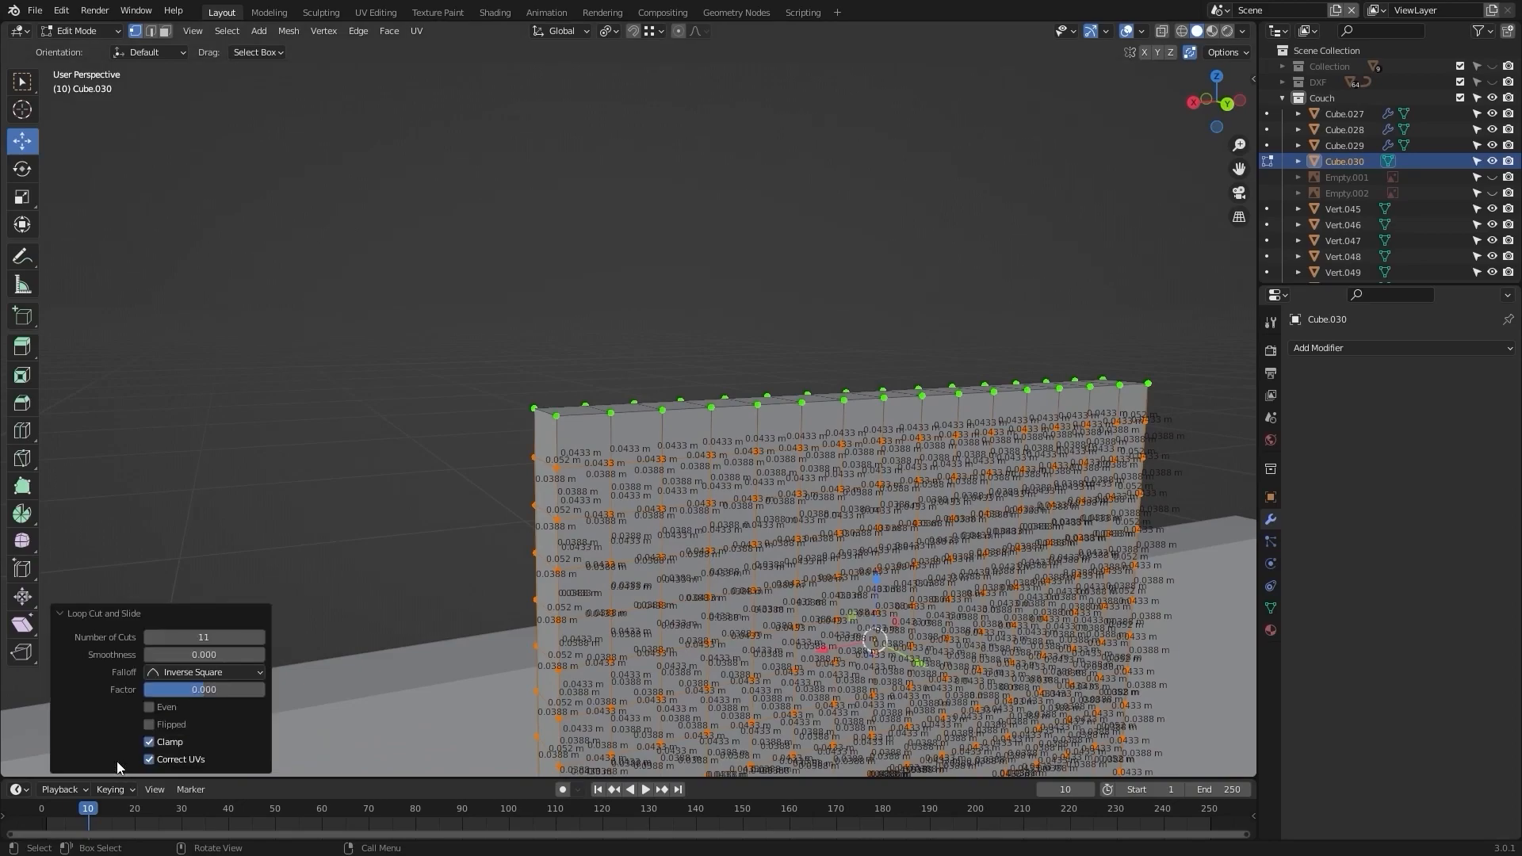
{"action": "left_click", "coordinate": [149, 639]}
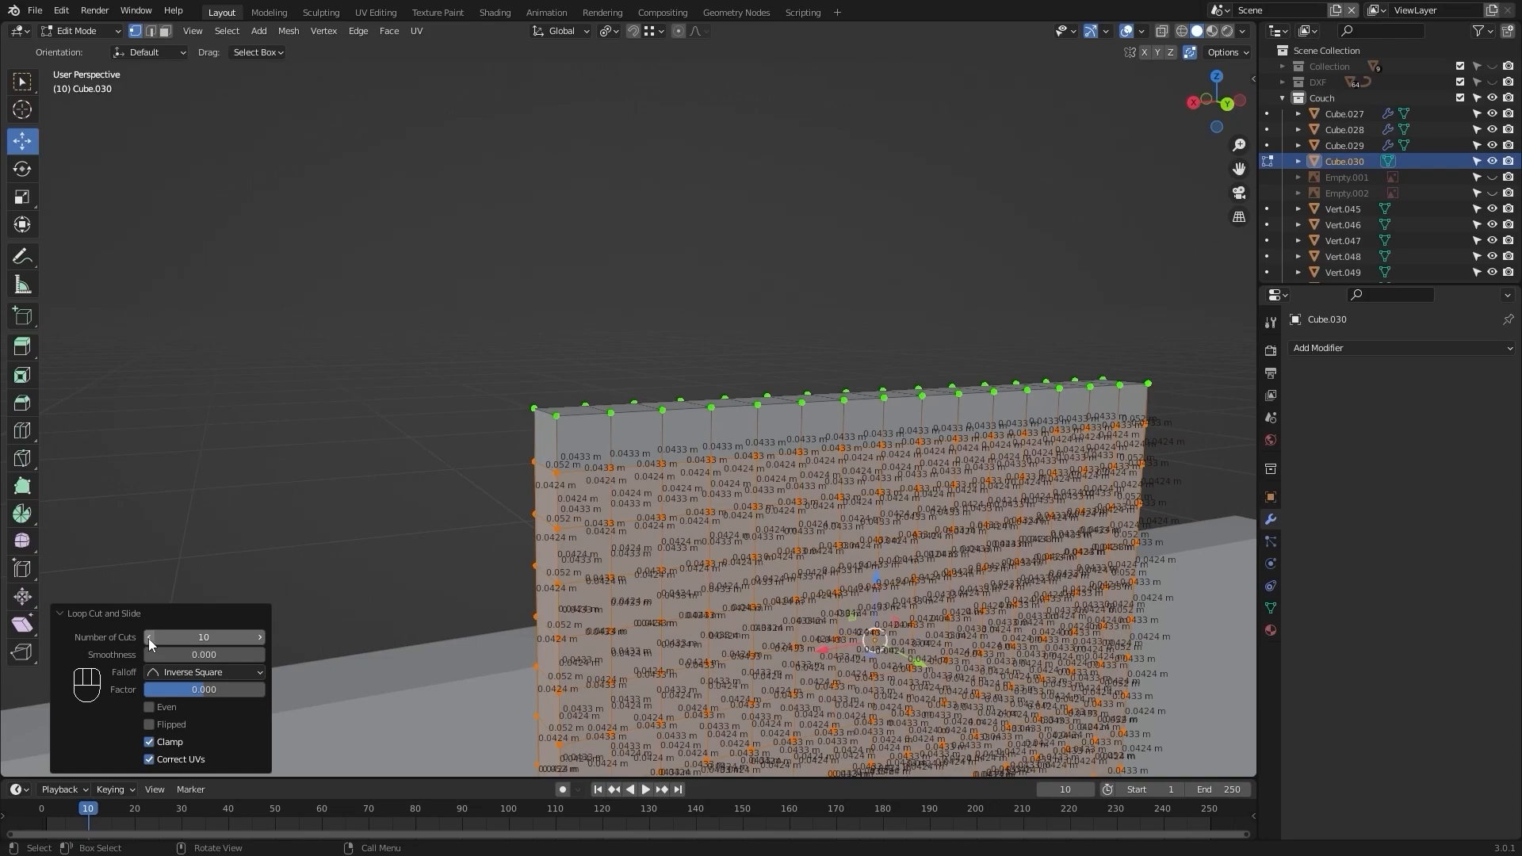
{"action": "left_click", "coordinate": [149, 639]}
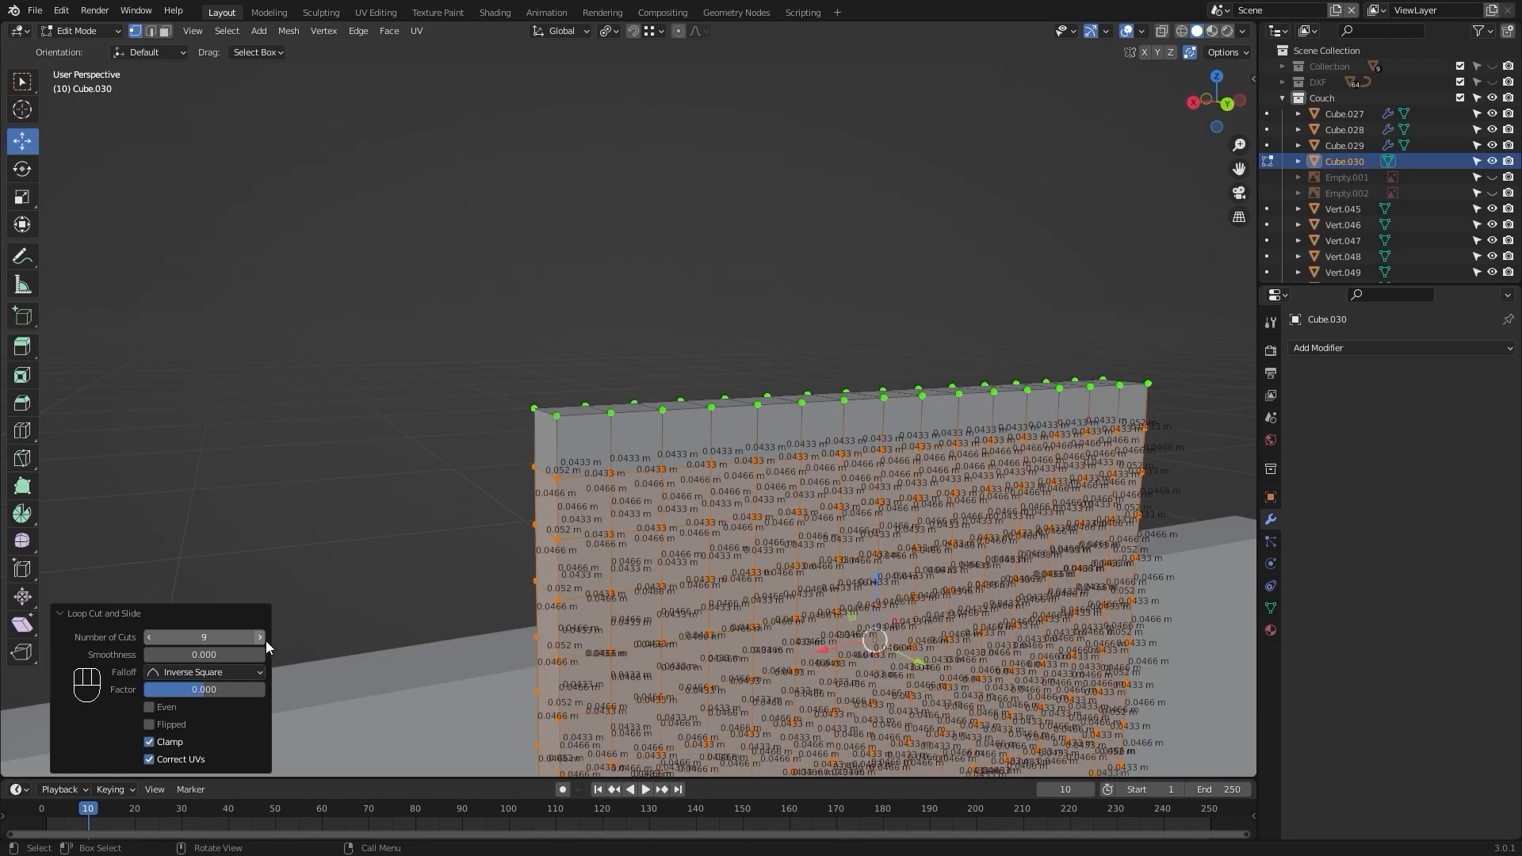
{"action": "left_click", "coordinate": [324, 513]}
{"action": "scroll", "coordinate": [324, 513], "scroll_direction": "down", "scroll_amount": 6}
{"action": "left_click_drag", "start_coordinate": [634, 469], "coordinate": [668, 509], "text": "alt"}
{"action": "scroll", "coordinate": [486, 489], "scroll_direction": "up", "scroll_amount": 4}
{"action": "key", "text": "Tab"}
Add a Subdivision Surface modifier to the slab, set to Simple with a viewport level of 3.
{"action": "scroll", "coordinate": [626, 510], "scroll_direction": "down", "scroll_amount": 4}
{"action": "left_click", "coordinate": [804, 362]}
{"action": "mouse_move", "coordinate": [804, 362]}
{"action": "left_mouse_down", "text": "alt"}
{"action": "mouse_move", "coordinate": [834, 372]}
{"action": "mouse_move", "coordinate": [822, 376]}
{"action": "left_mouse_up", "text": "alt"}
{"action": "left_click", "coordinate": [725, 461]}
{"action": "mouse_move", "coordinate": [920, 395]}
{"action": "left_mouse_down", "text": "alt"}
{"action": "mouse_move", "coordinate": [860, 414]}
{"action": "mouse_move", "coordinate": [901, 387]}
{"action": "left_mouse_up", "text": "alt"}
{"action": "left_click_drag", "start_coordinate": [901, 386], "coordinate": [812, 384], "text": "alt+shift"}
{"action": "left_click", "coordinate": [1367, 349]}
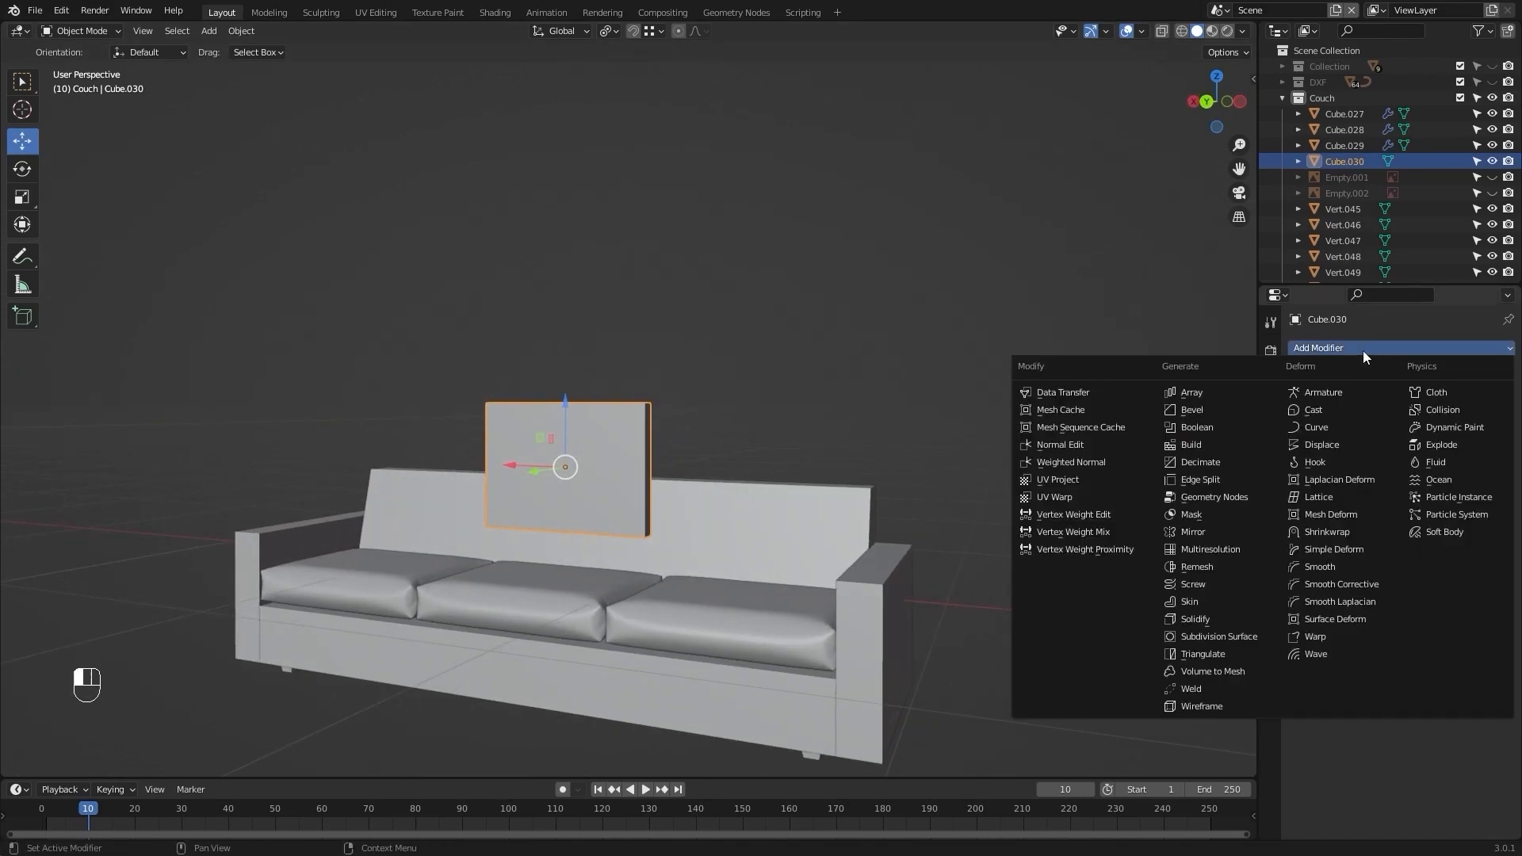
{"action": "left_click", "coordinate": [1224, 632]}
{"action": "left_click_drag", "start_coordinate": [932, 505], "coordinate": [890, 436], "text": "alt"}
{"action": "scroll", "coordinate": [906, 470], "scroll_direction": "up", "scroll_amount": 2}
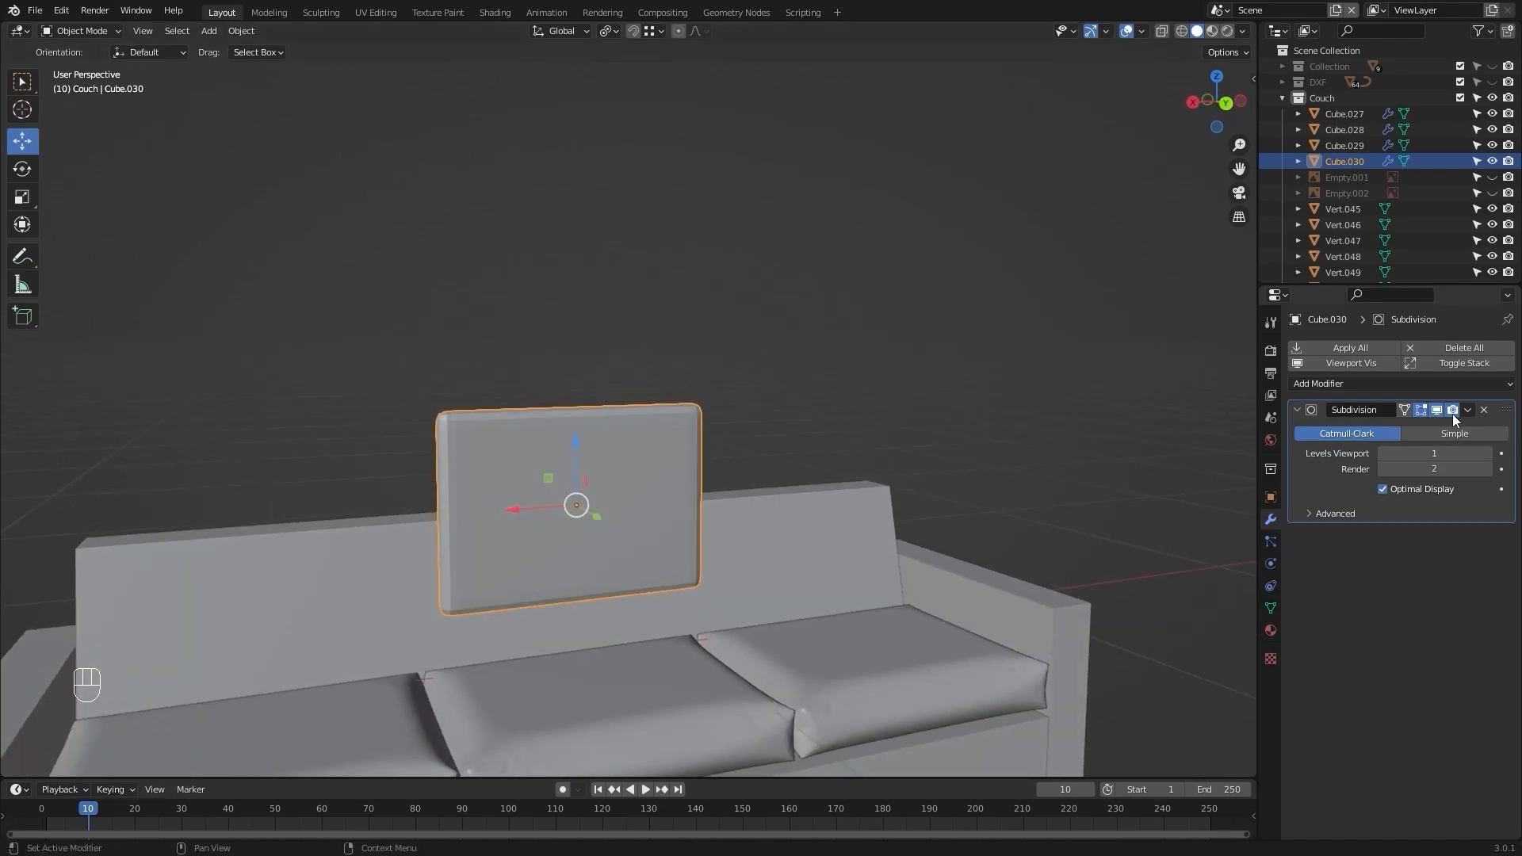
{"action": "left_click", "coordinate": [1449, 433]}
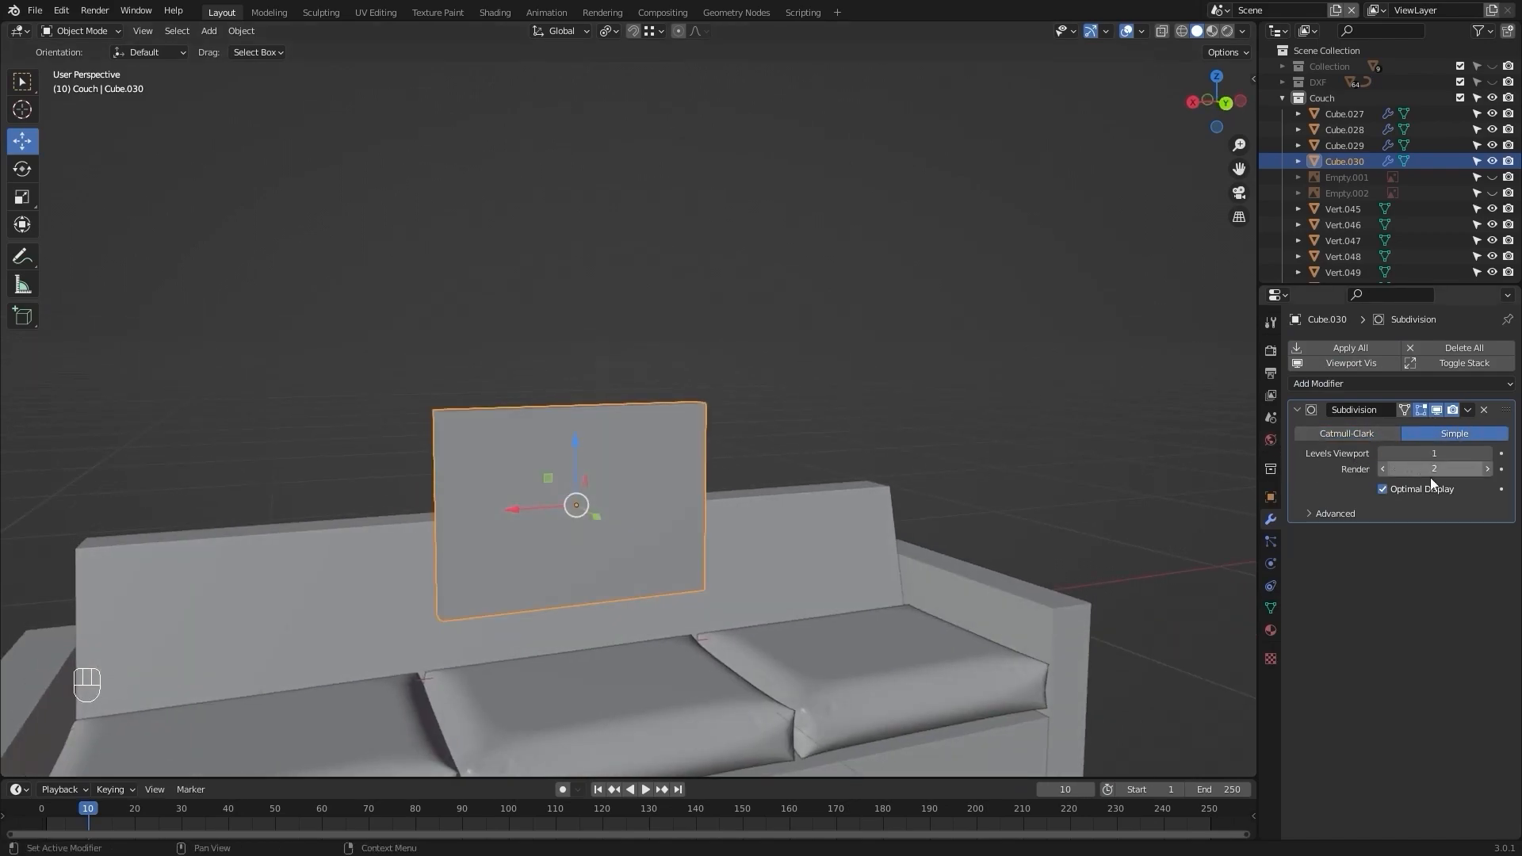
{"action": "left_click", "coordinate": [1487, 453]}
{"action": "left_click", "coordinate": [1487, 454]}
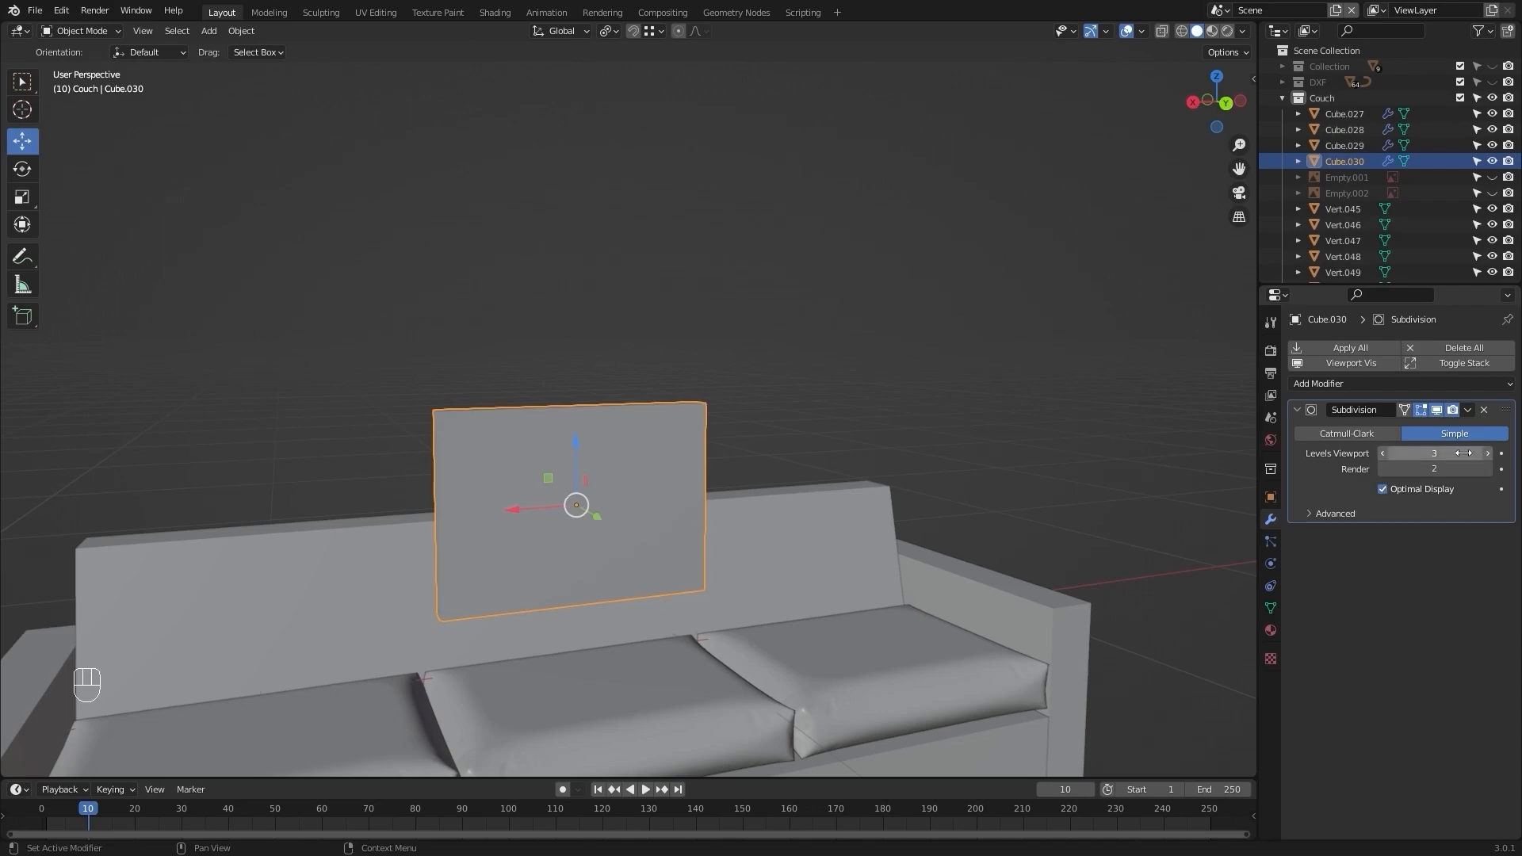
Add Cloth physics to the slab and return the timeline to frame 1.
{"action": "left_click", "coordinate": [954, 449]}
{"action": "left_click_drag", "start_coordinate": [933, 380], "coordinate": [634, 445], "text": "alt"}
{"action": "left_click", "coordinate": [633, 446]}
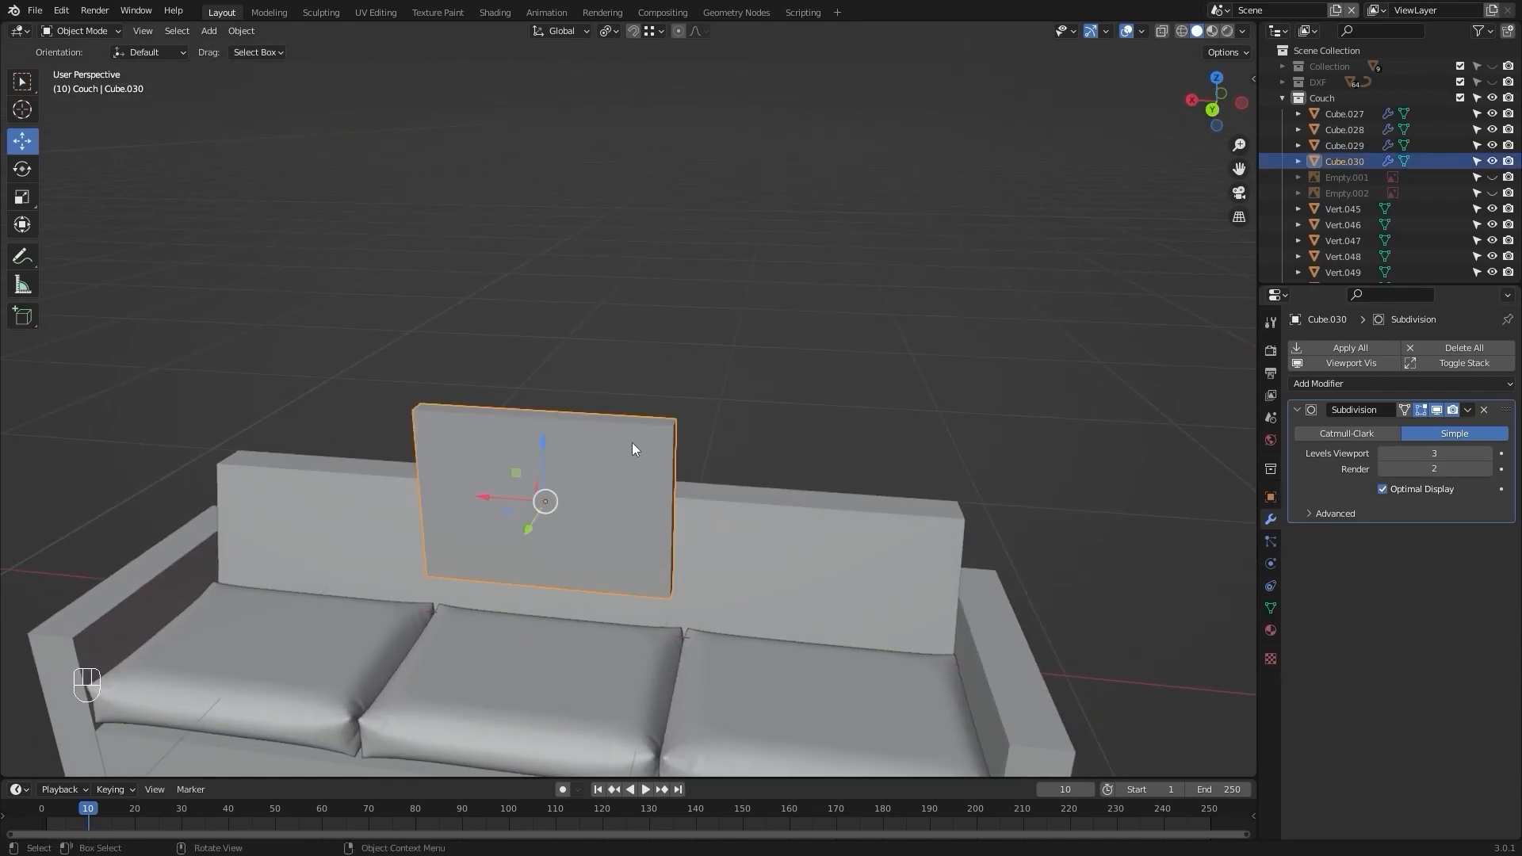
{"action": "left_click", "coordinate": [1272, 555]}
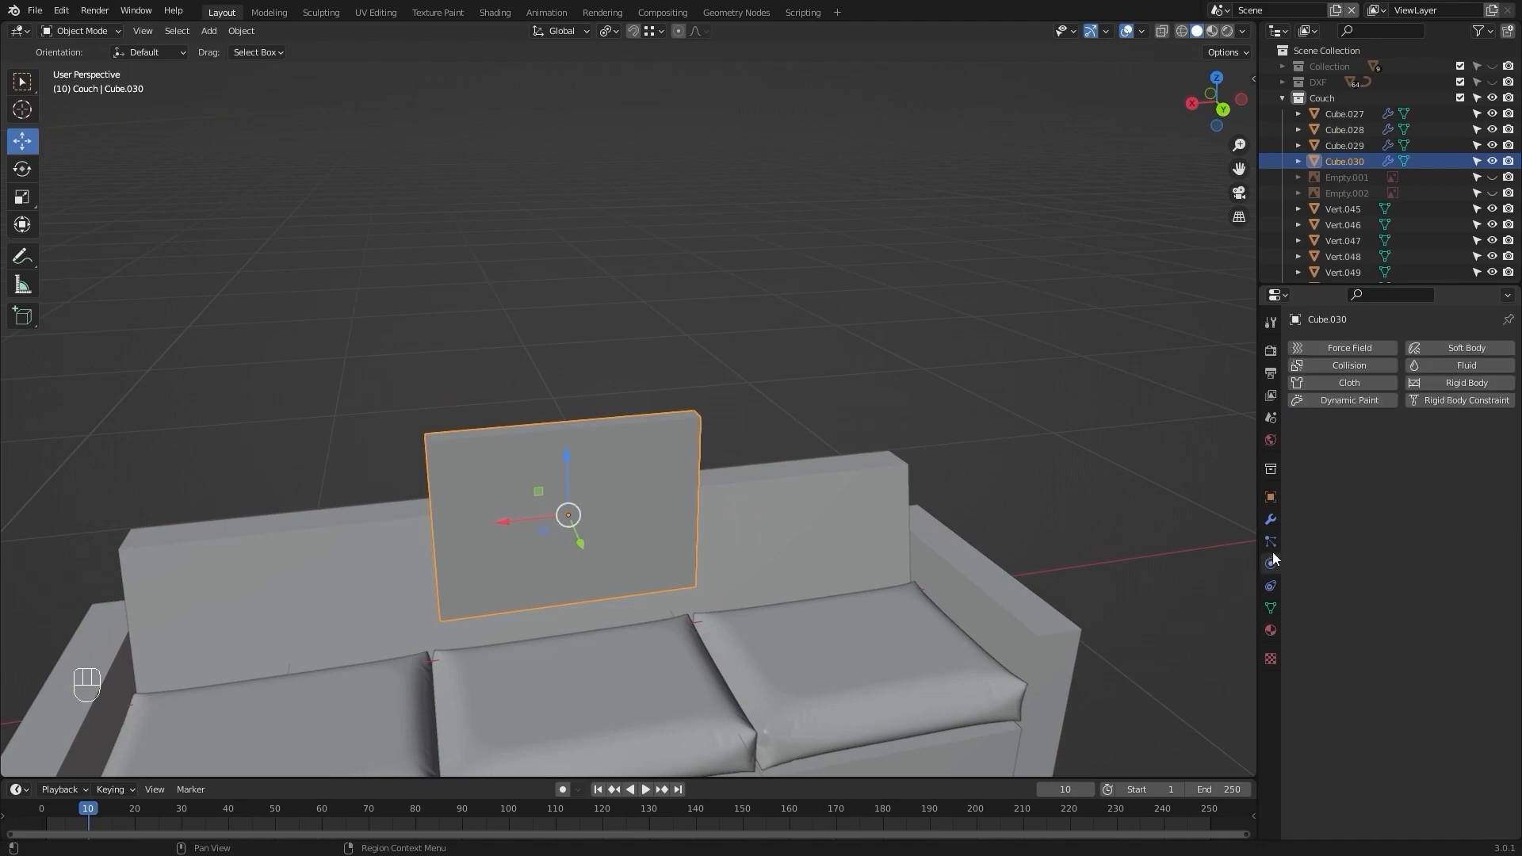
{"action": "left_click", "coordinate": [1331, 383]}
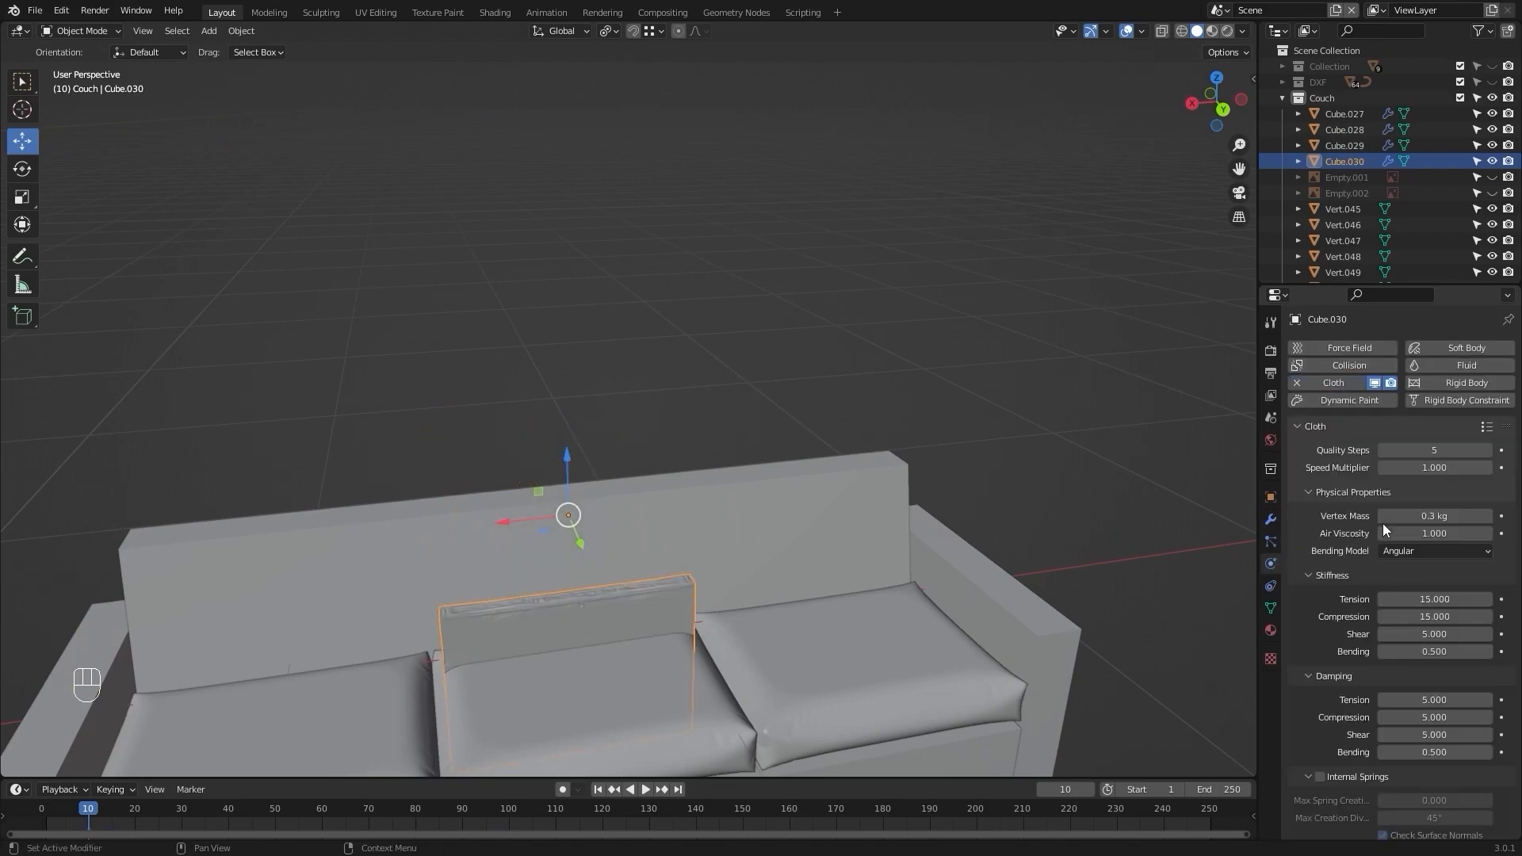
{"action": "scroll", "coordinate": [1379, 521], "scroll_direction": "down", "scroll_amount": 2}
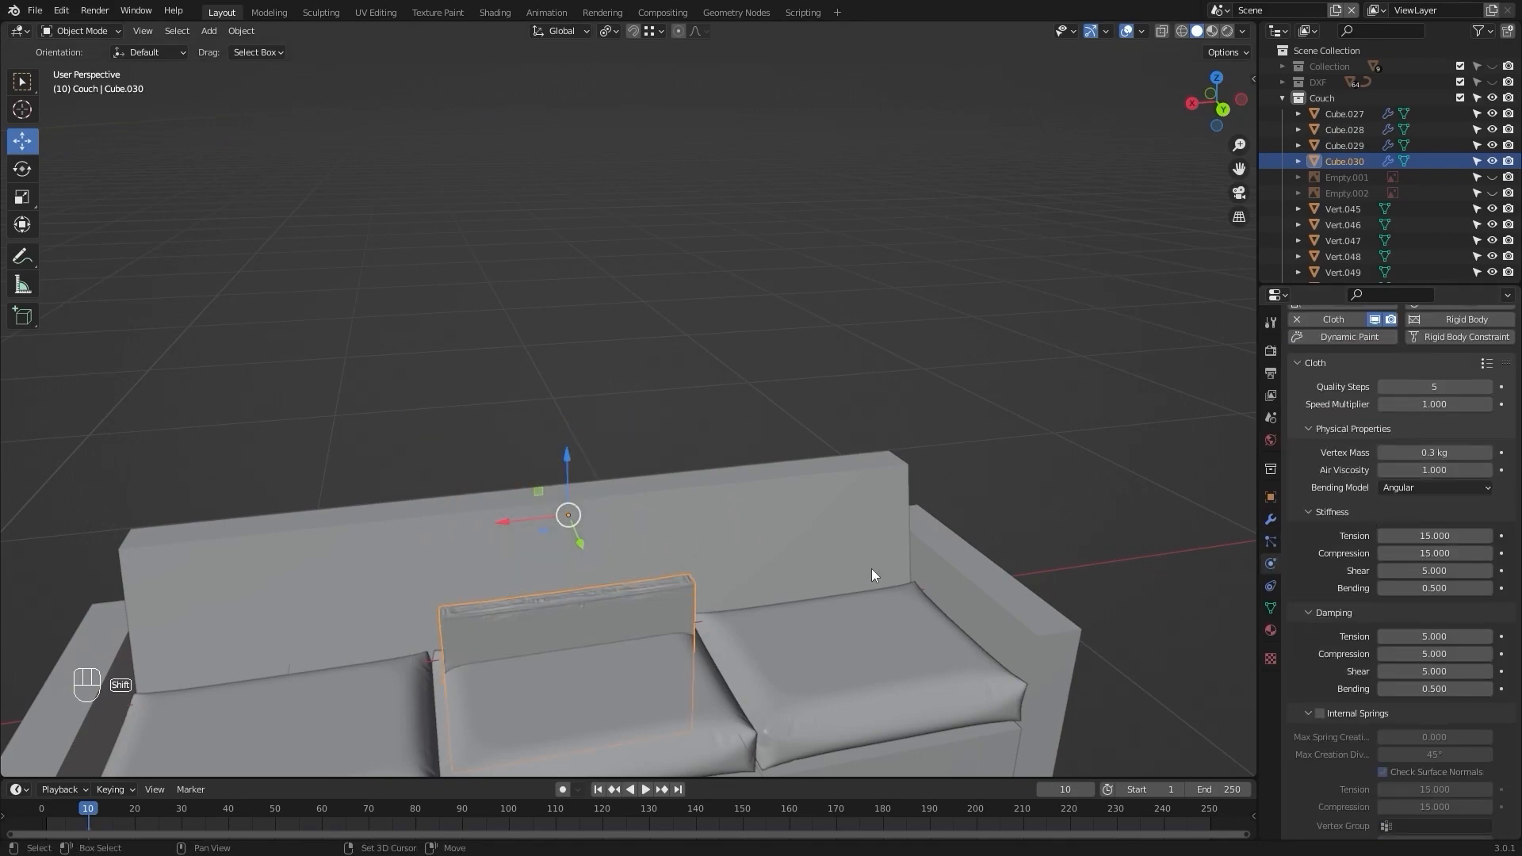
{"action": "key", "text": "shift+Left"}
{"action": "middle_click_drag", "start_coordinate": [870, 547], "coordinate": [935, 543]}
Enable Pressure in the cloth settings with a value of 4, and set the Gravity field weight to 0.
{"action": "scroll", "coordinate": [1386, 529], "scroll_direction": "down", "scroll_amount": 10}
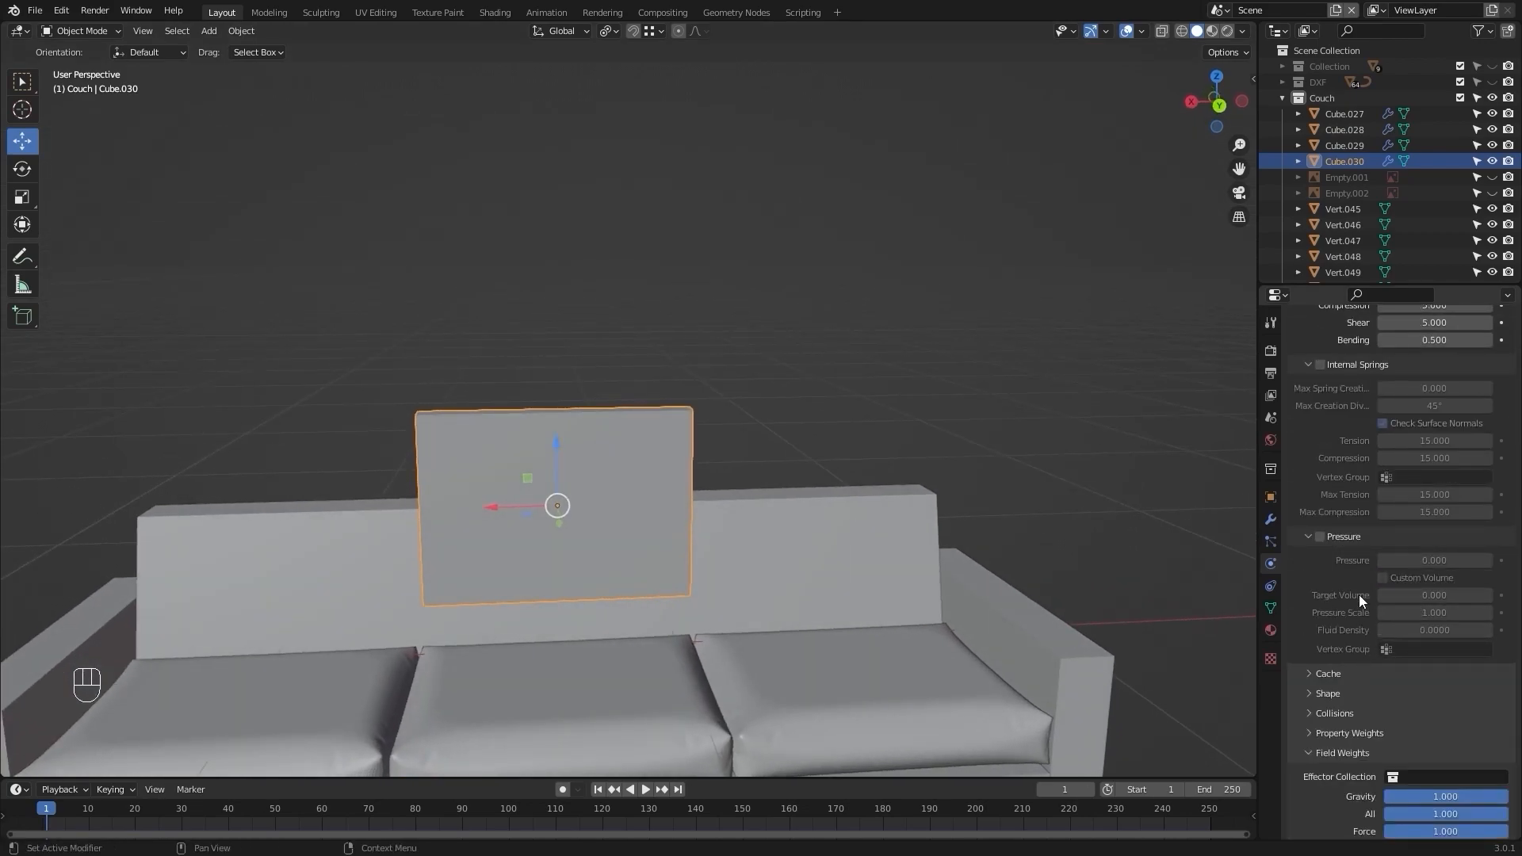
{"action": "left_click", "coordinate": [1321, 538]}
{"action": "left_click", "coordinate": [1433, 561]}
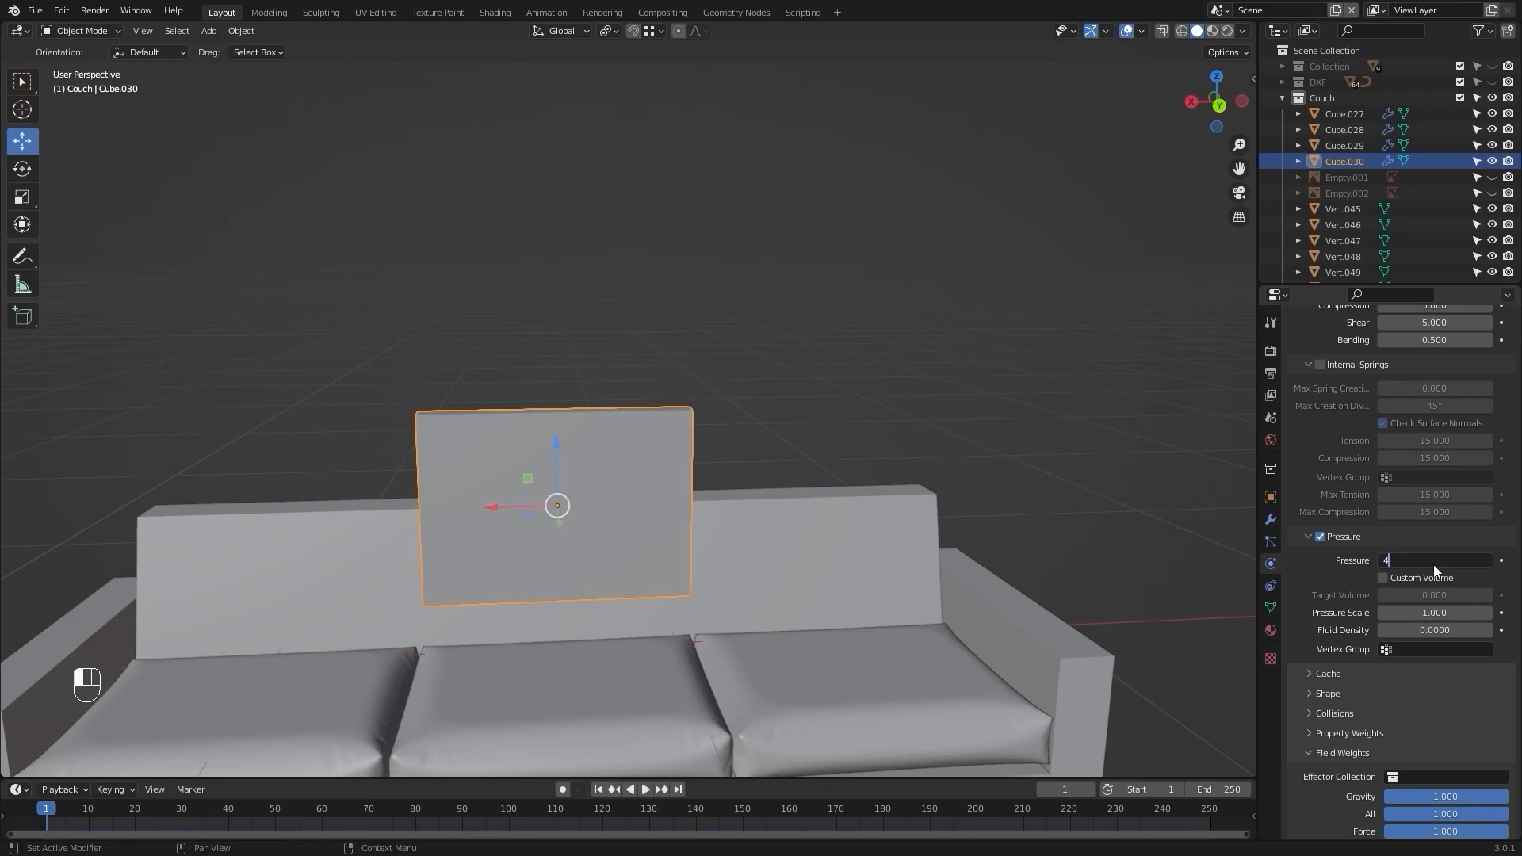
{"action": "scroll", "coordinate": [1443, 724], "scroll_direction": "down", "scroll_amount": 3}
{"action": "left_click", "coordinate": [1449, 700]}
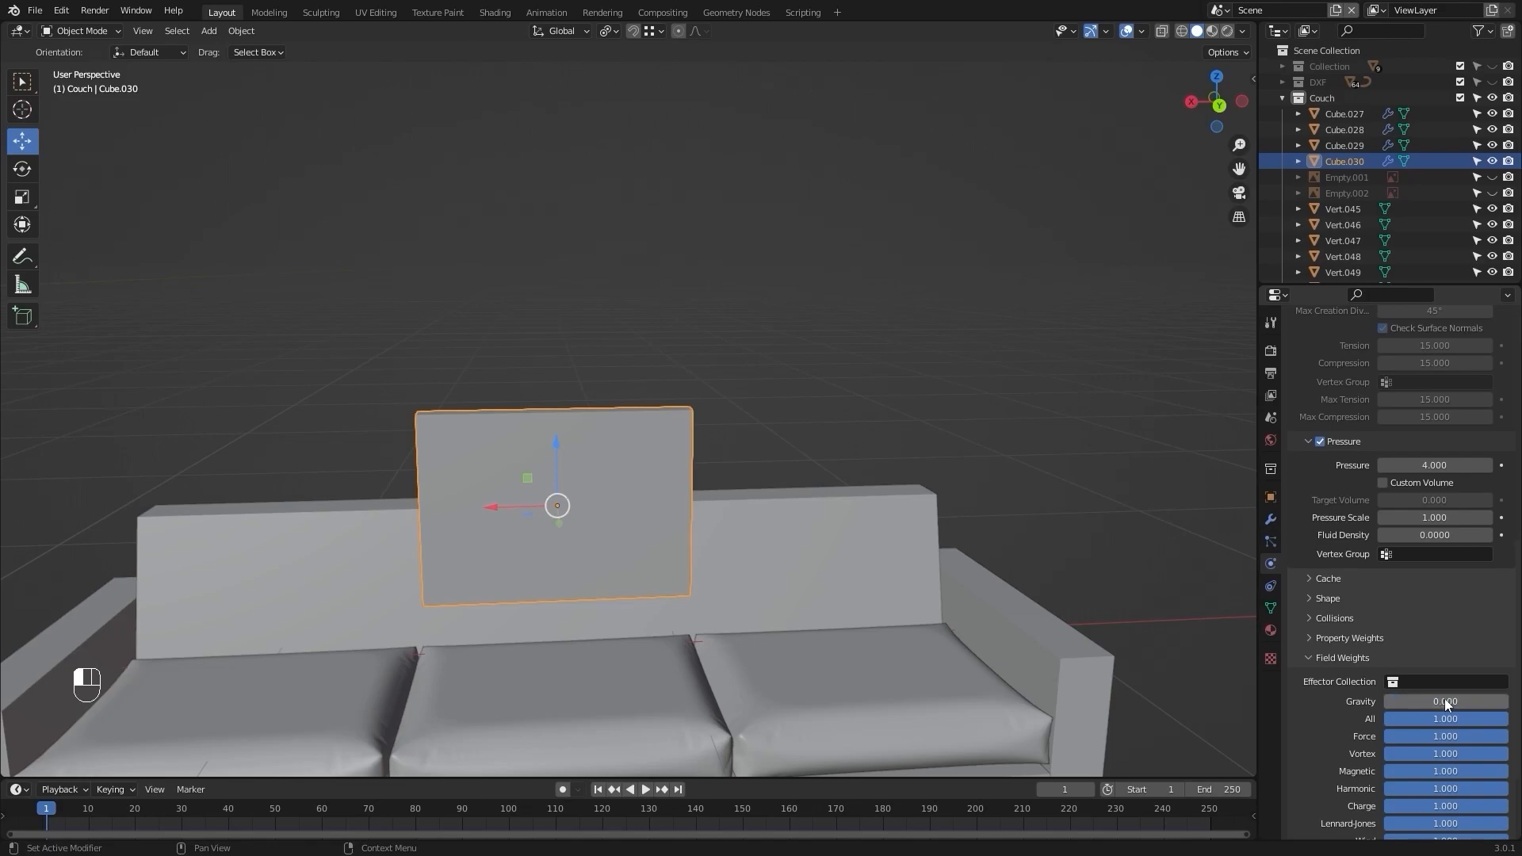
{"action": "scroll", "coordinate": [1444, 698], "scroll_direction": "up", "scroll_amount": 15}
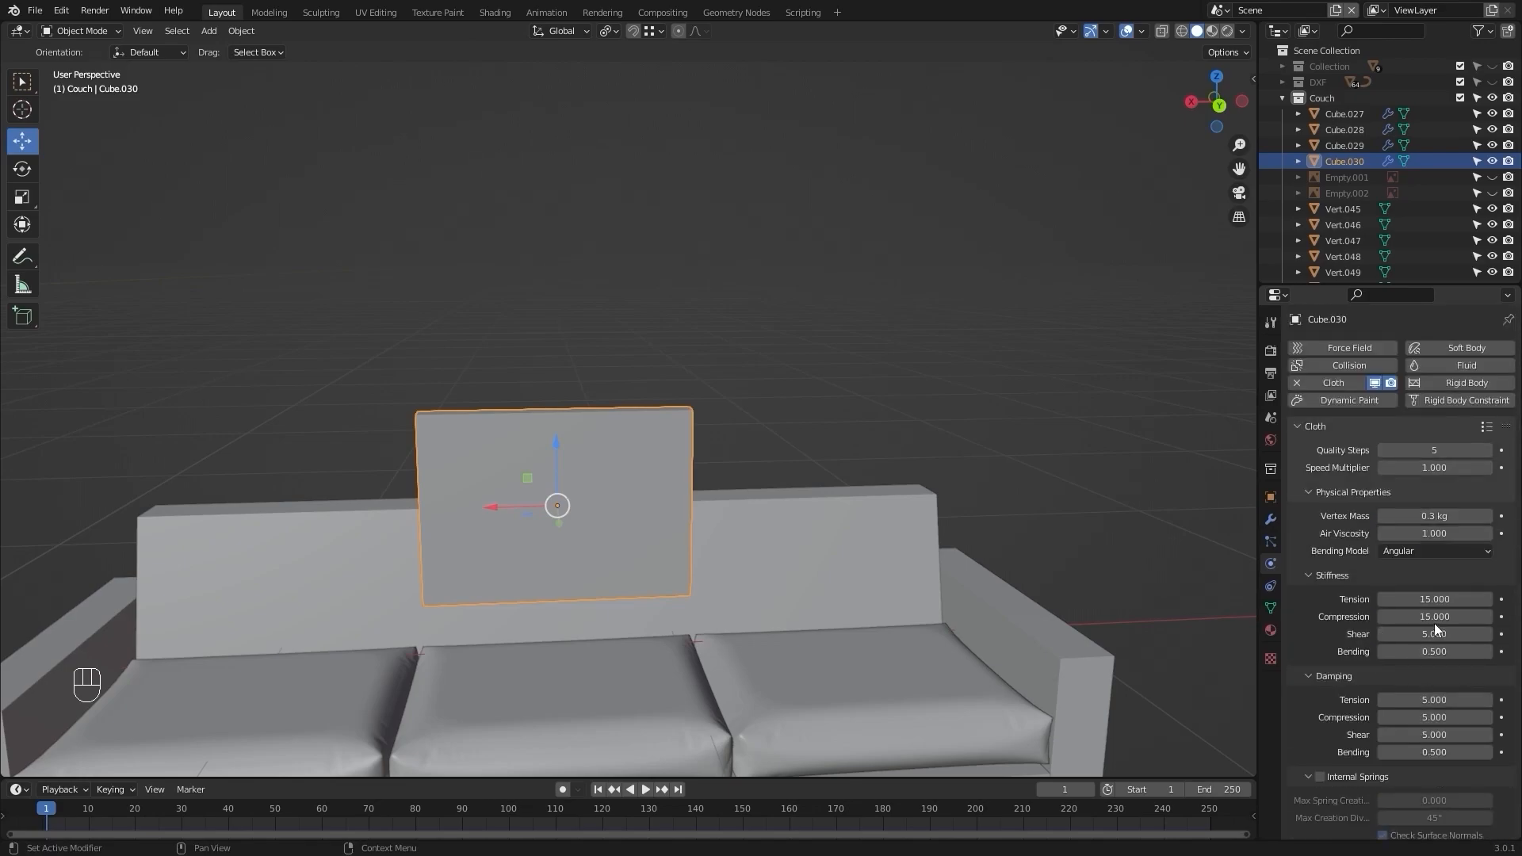
Play the cloth simulation to inflate the slab into a pillow and stop it at frame 20.
{"action": "scroll", "coordinate": [1139, 432], "scroll_direction": "down", "scroll_amount": 4}
{"action": "left_click", "coordinate": [844, 393]}
{"action": "mouse_move", "coordinate": [720, 376]}
{"action": "middle_mouse_down", "text": "alt"}
{"action": "mouse_move", "coordinate": [764, 373]}
{"action": "mouse_move", "coordinate": [734, 383]}
{"action": "middle_mouse_up", "text": "alt"}
{"action": "scroll", "coordinate": [749, 377], "scroll_direction": "up", "scroll_amount": 3}
{"action": "key", "text": "space"}
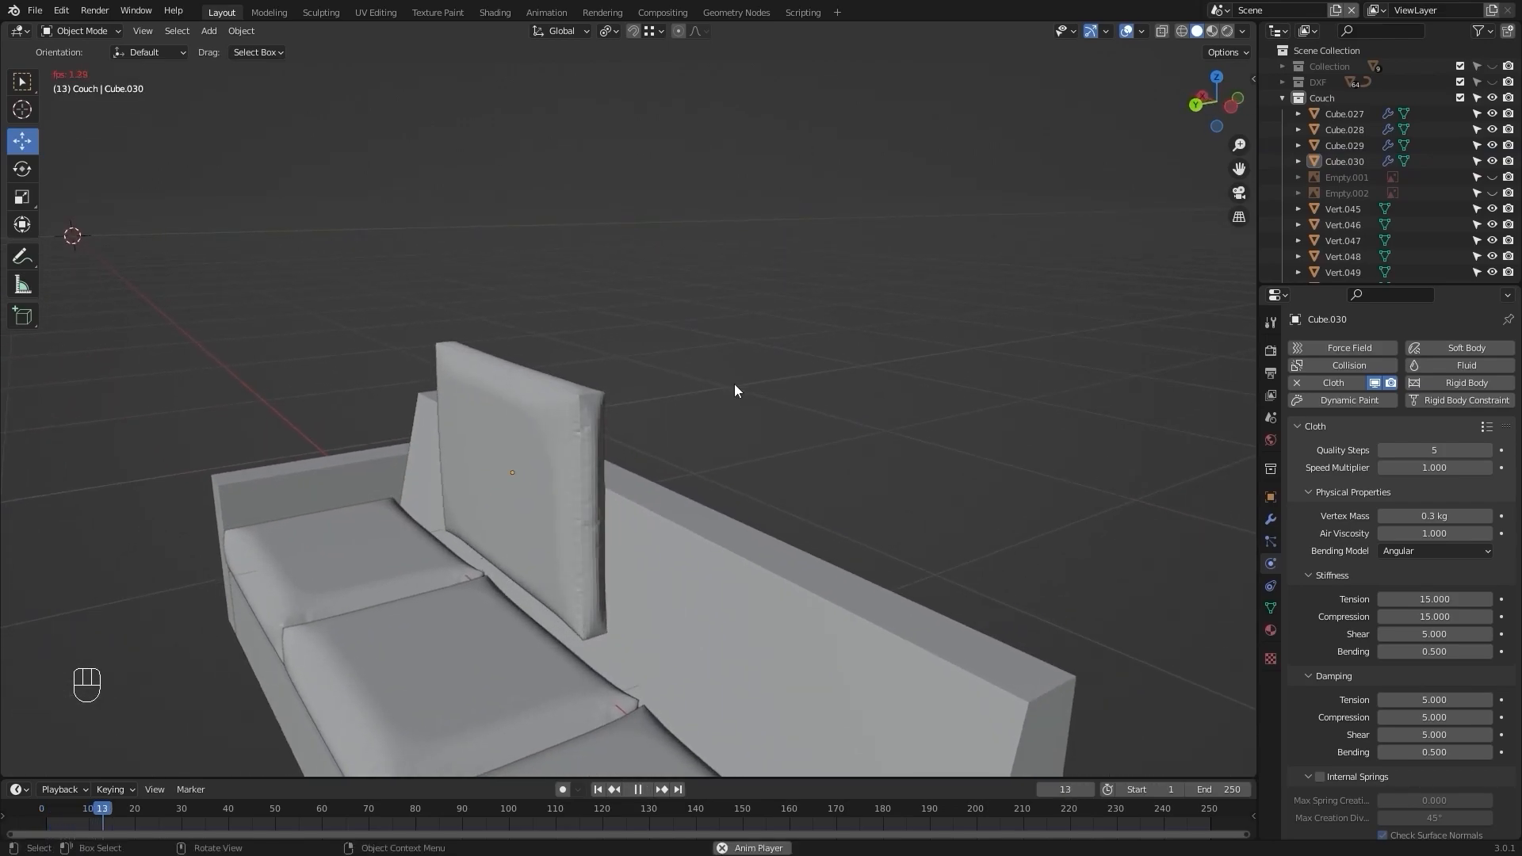
{"action": "key", "text": "space"}
{"action": "middle_click_drag", "start_coordinate": [734, 383], "coordinate": [826, 354]}
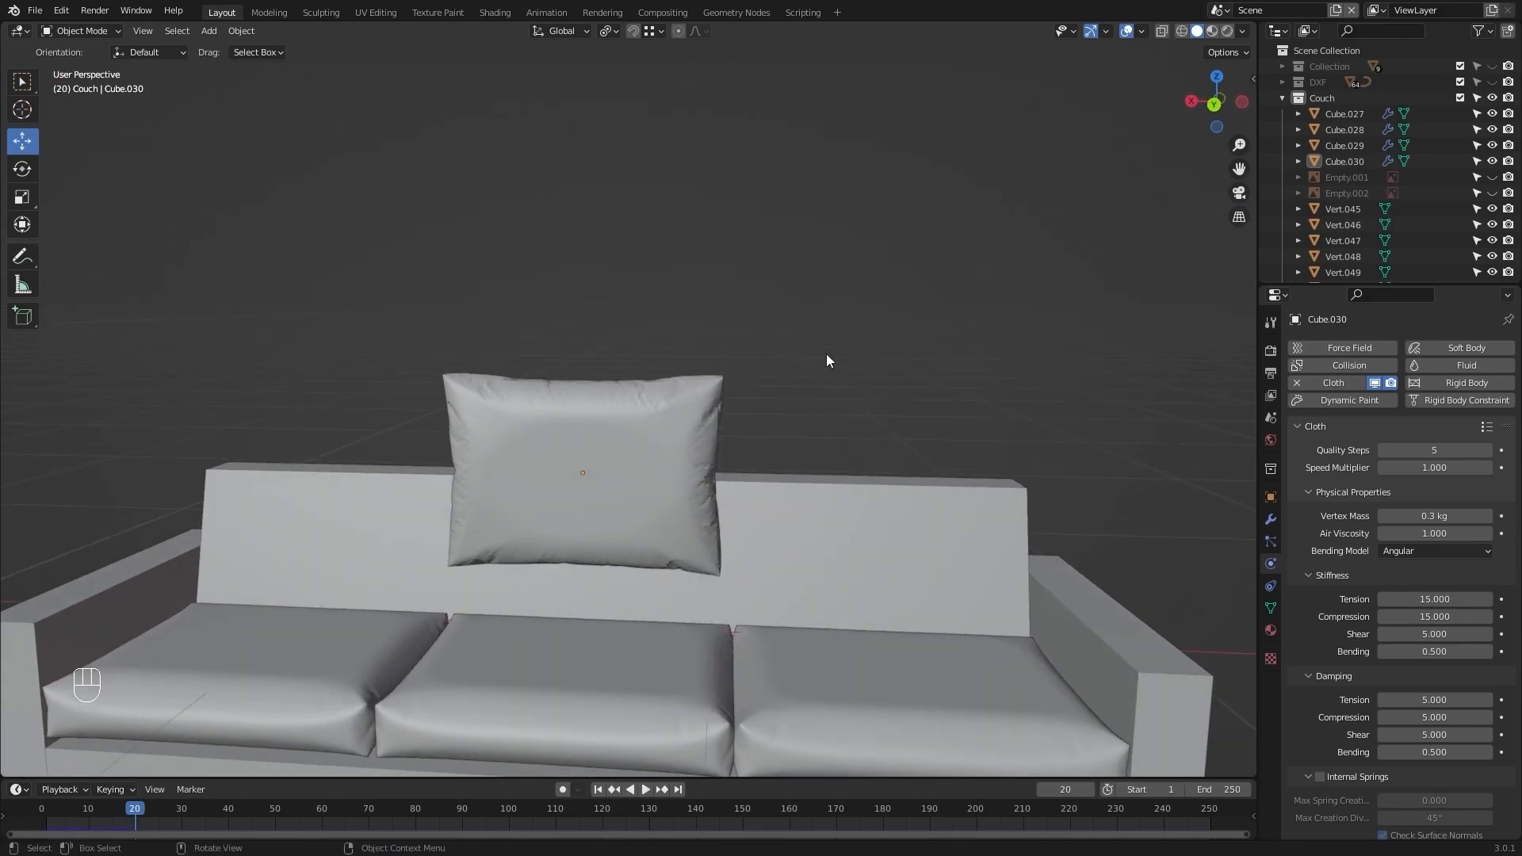
Turn off the viewport display of the pillow's Subdivision and Cloth modifiers.
{"action": "middle_click_drag", "start_coordinate": [836, 343], "coordinate": [651, 317]}
{"action": "scroll", "coordinate": [609, 403], "scroll_direction": "up", "scroll_amount": 4}
{"action": "middle_click_drag", "start_coordinate": [608, 404], "coordinate": [726, 405], "text": "alt"}
{"action": "scroll", "coordinate": [568, 428], "scroll_direction": "down", "scroll_amount": 3}
{"action": "scroll", "coordinate": [618, 428], "scroll_direction": "up", "scroll_amount": 2}
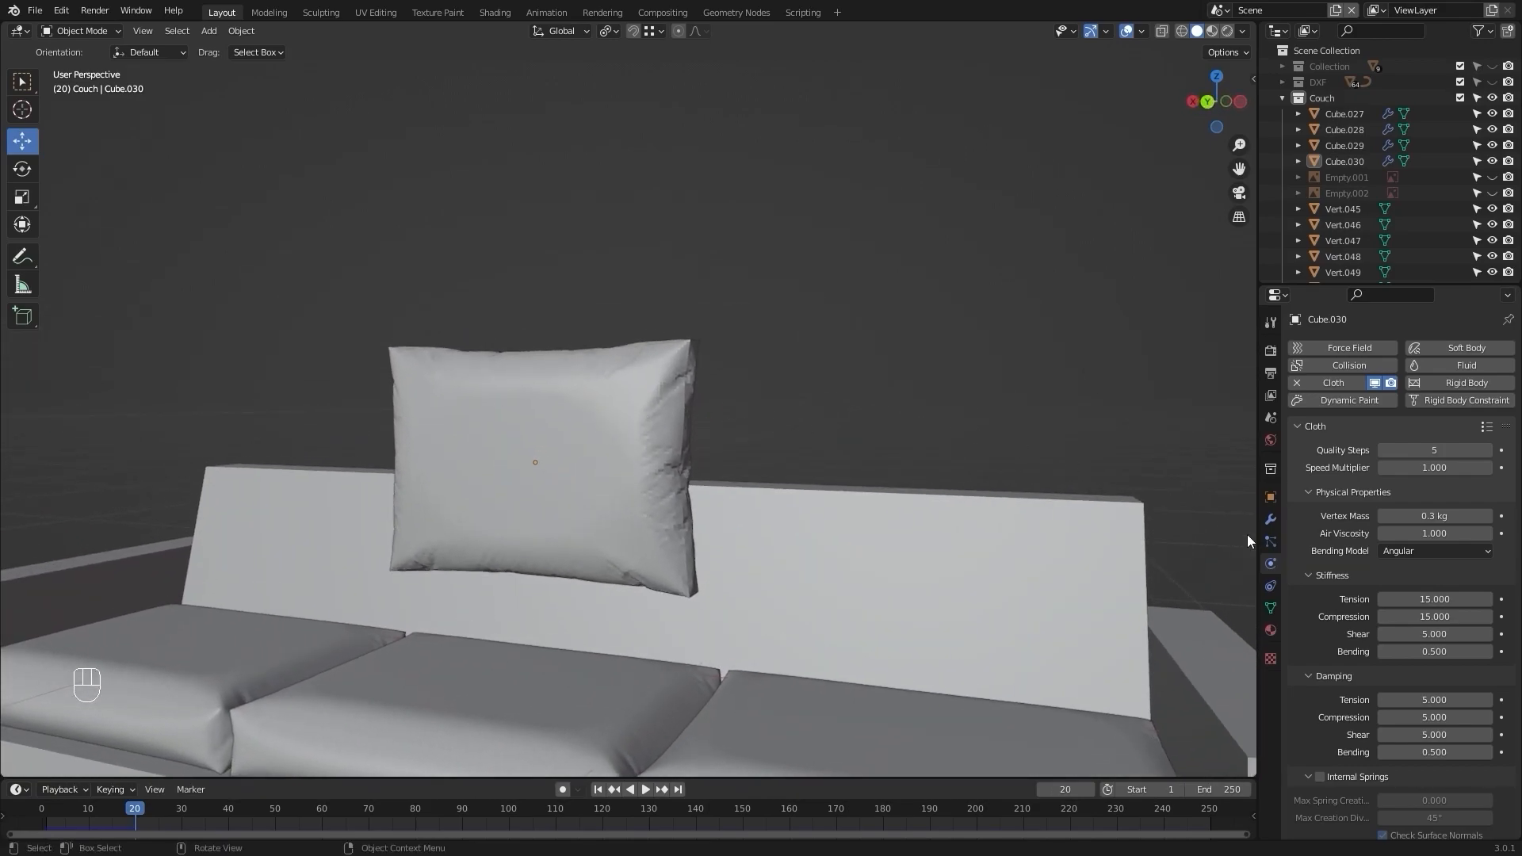
{"action": "left_click", "coordinate": [1270, 520]}
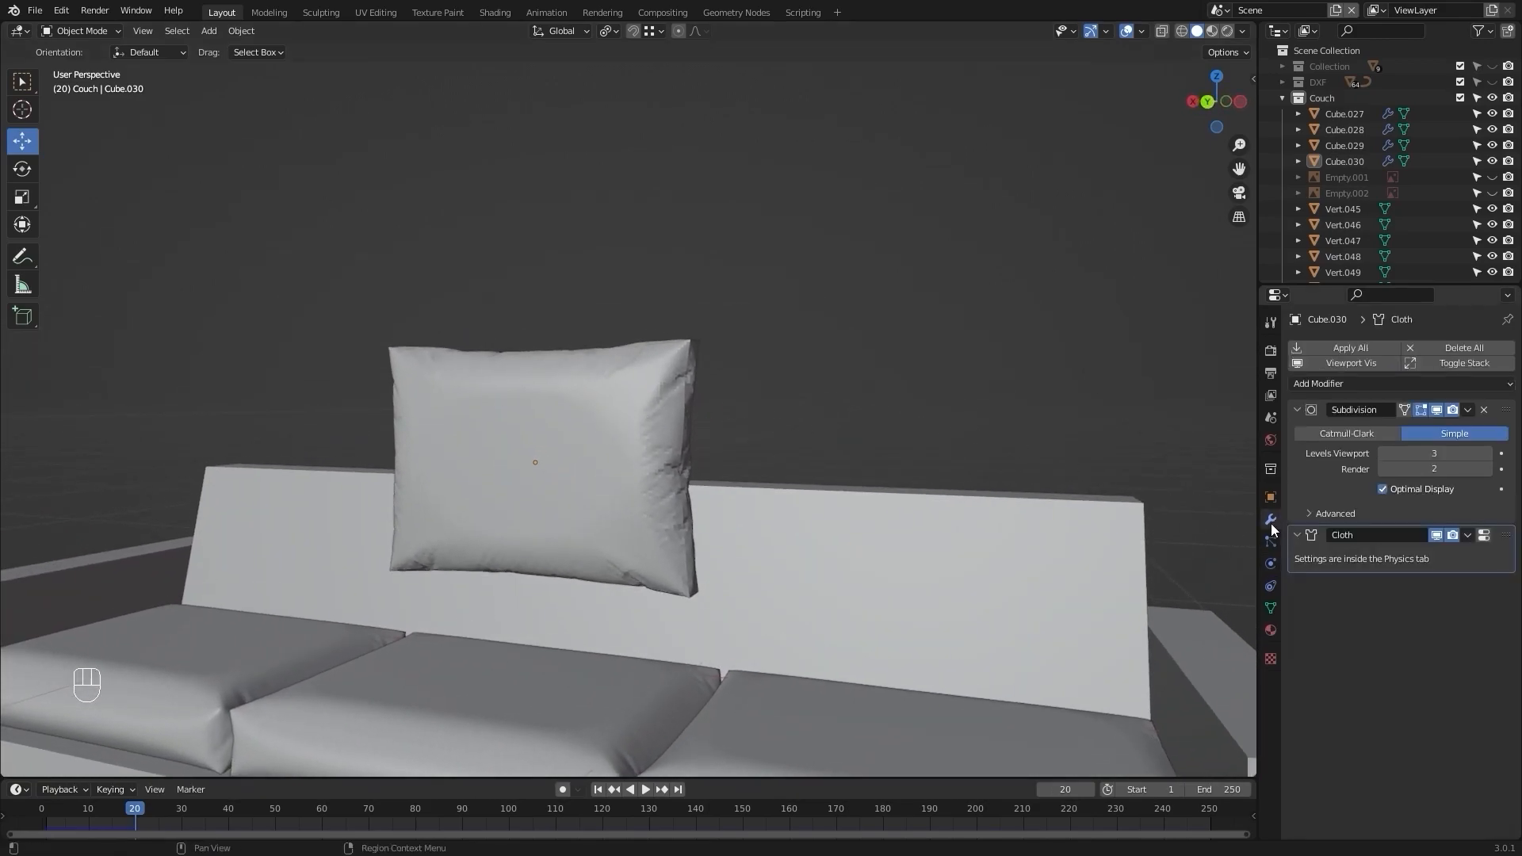
{"action": "left_click", "coordinate": [1297, 410]}
{"action": "left_click", "coordinate": [1436, 411]}
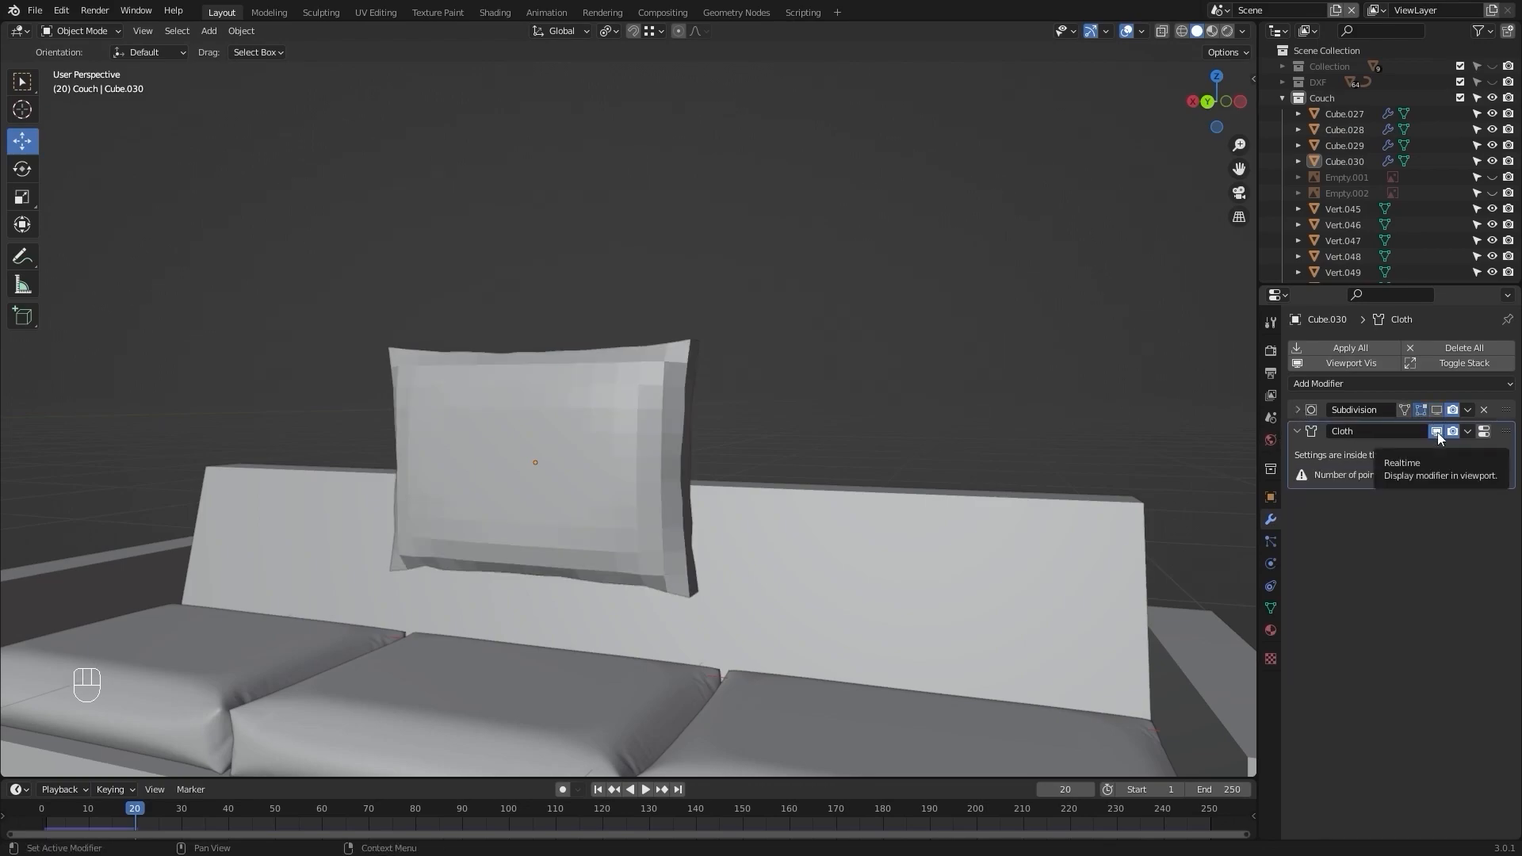
{"action": "left_click", "coordinate": [1436, 431]}
Stretch the slab vertically along Z to make it taller, and apply its object transform.
{"action": "left_click", "coordinate": [648, 455]}
{"action": "middle_click_drag", "start_coordinate": [649, 455], "coordinate": [904, 367]}
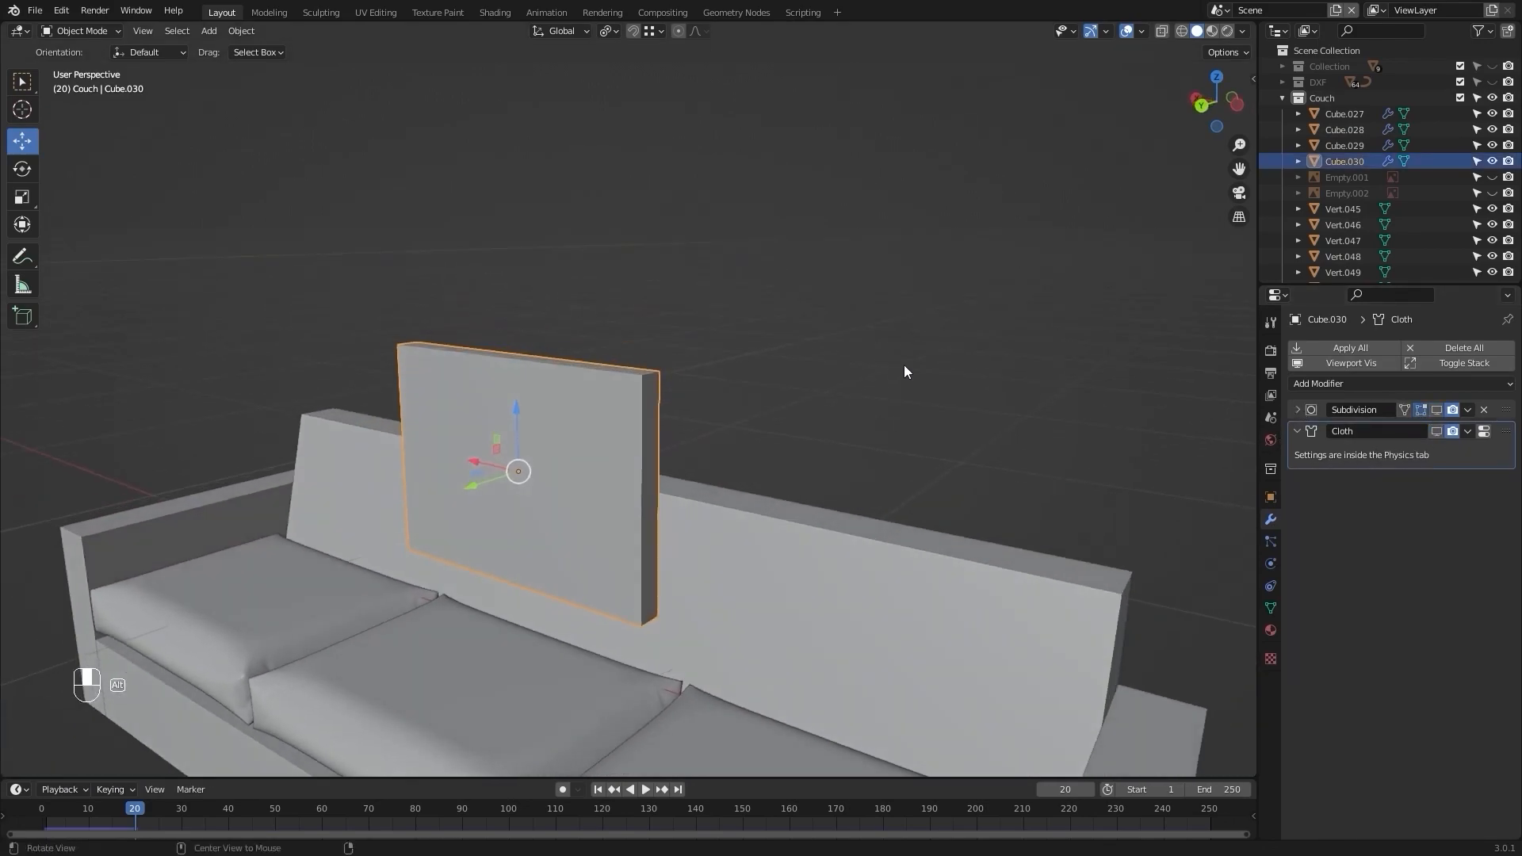
{"action": "key", "text": "s"}
{"action": "key", "text": "z"}
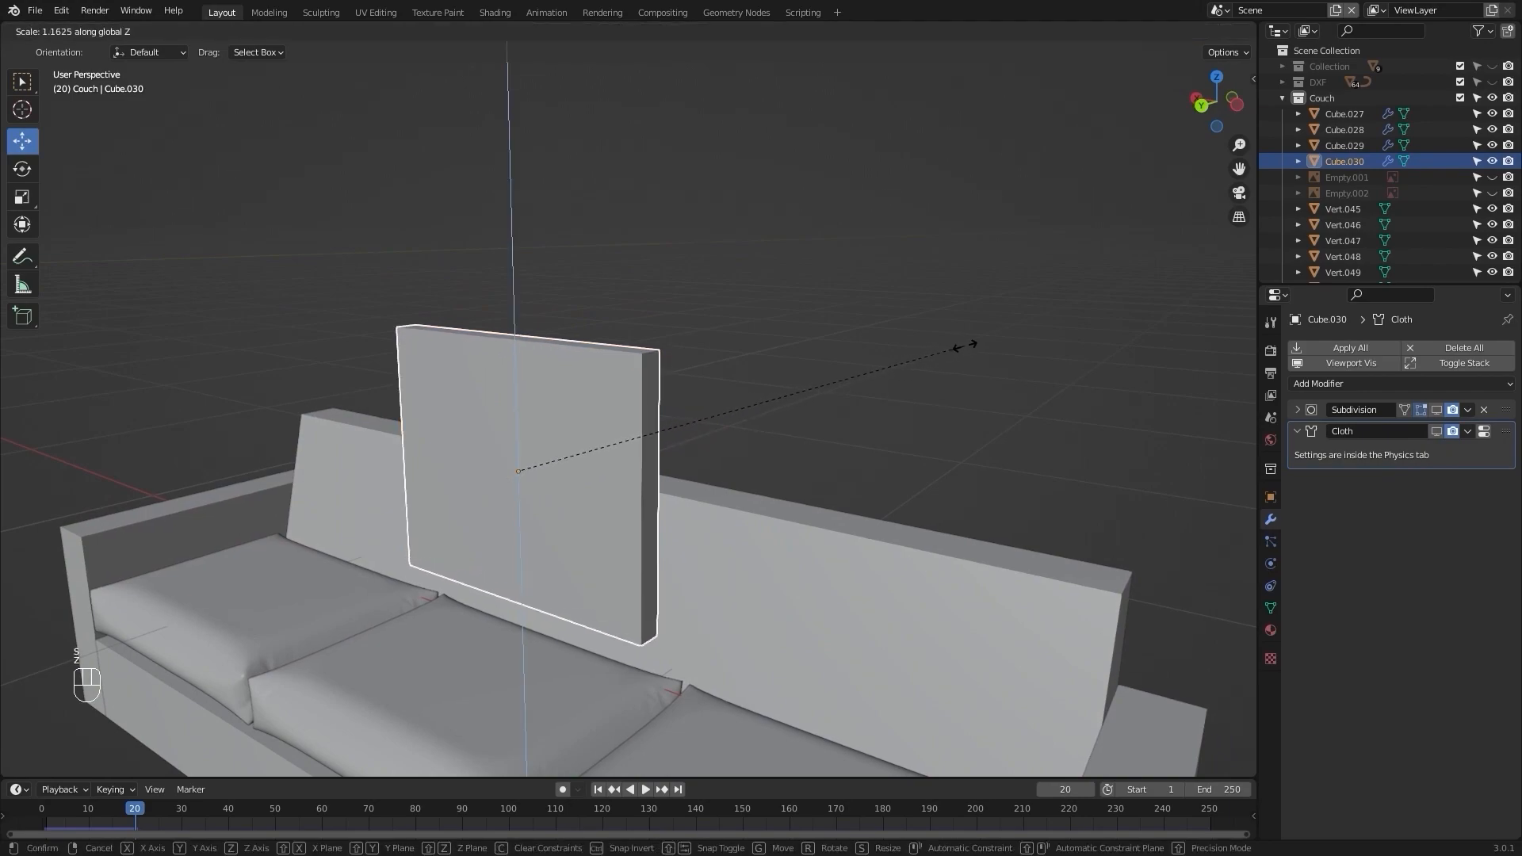
{"action": "left_click", "coordinate": [1003, 333]}
{"action": "middle_click_drag", "start_coordinate": [865, 369], "coordinate": [875, 363]}
{"action": "key", "text": "ctrl+a"}
{"action": "left_click", "coordinate": [875, 363]}
{"action": "left_click", "coordinate": [57, 685]}
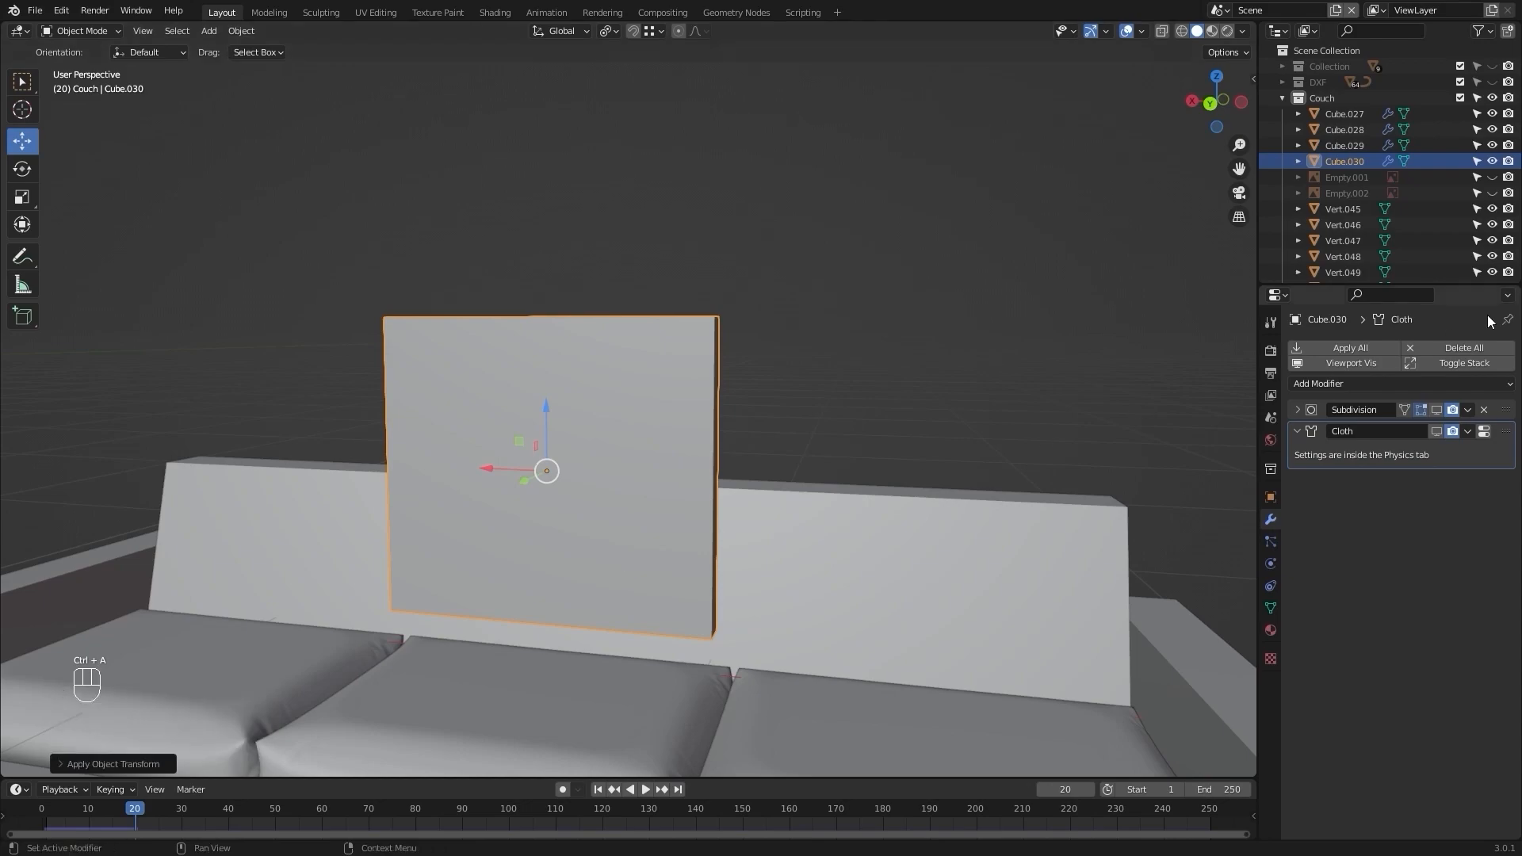
Re-enable both modifiers in the viewport and play the cloth simulation from frame 1, stopping at frame 17.
{"action": "left_click", "coordinate": [1436, 410]}
{"action": "left_click", "coordinate": [1437, 431]}
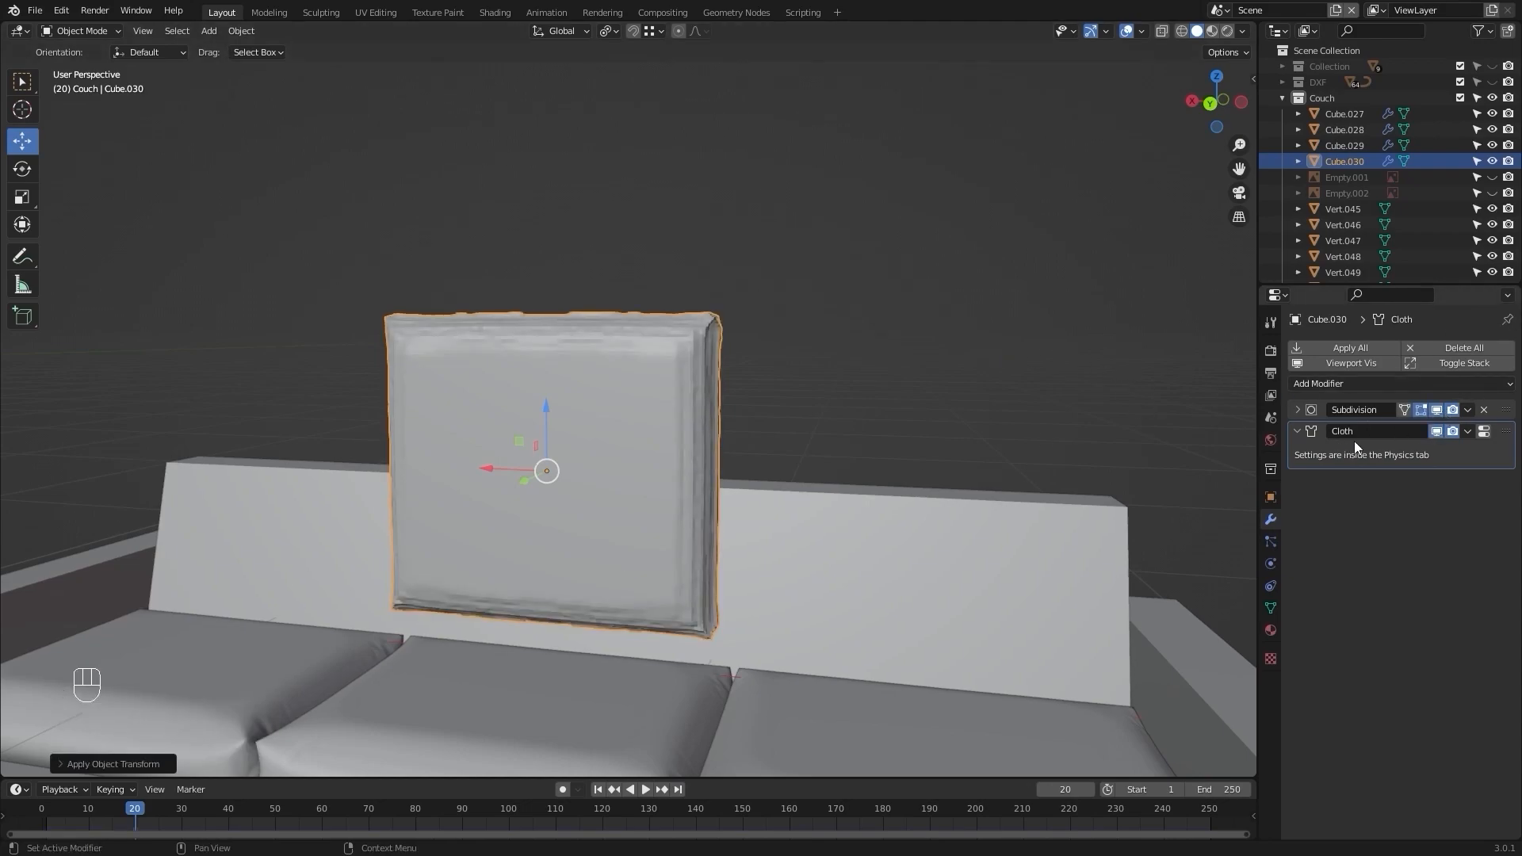
{"action": "key", "text": "shift+Left"}
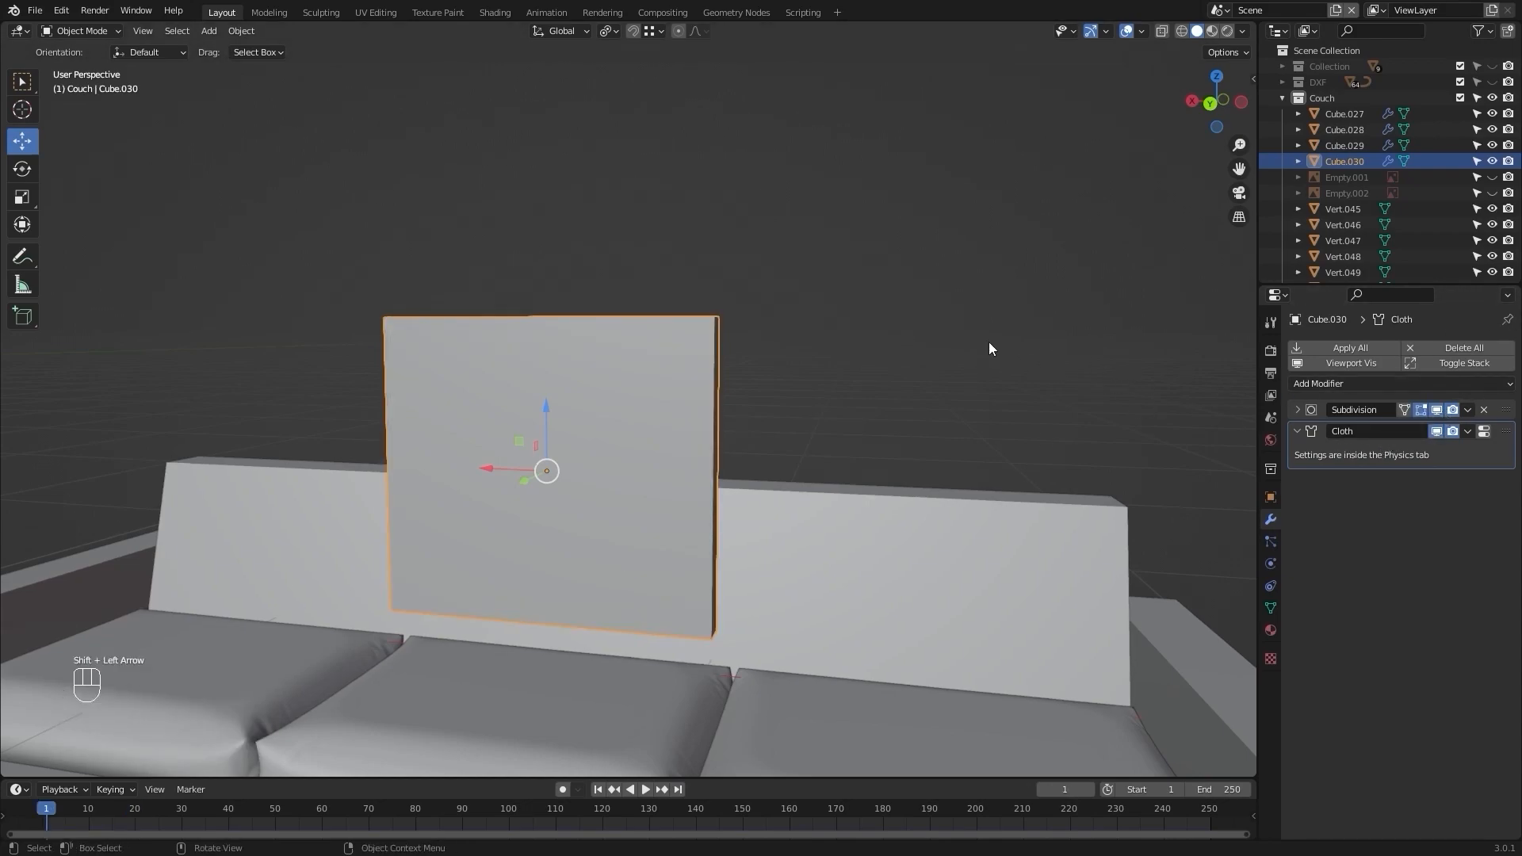
{"action": "key", "text": "space"}
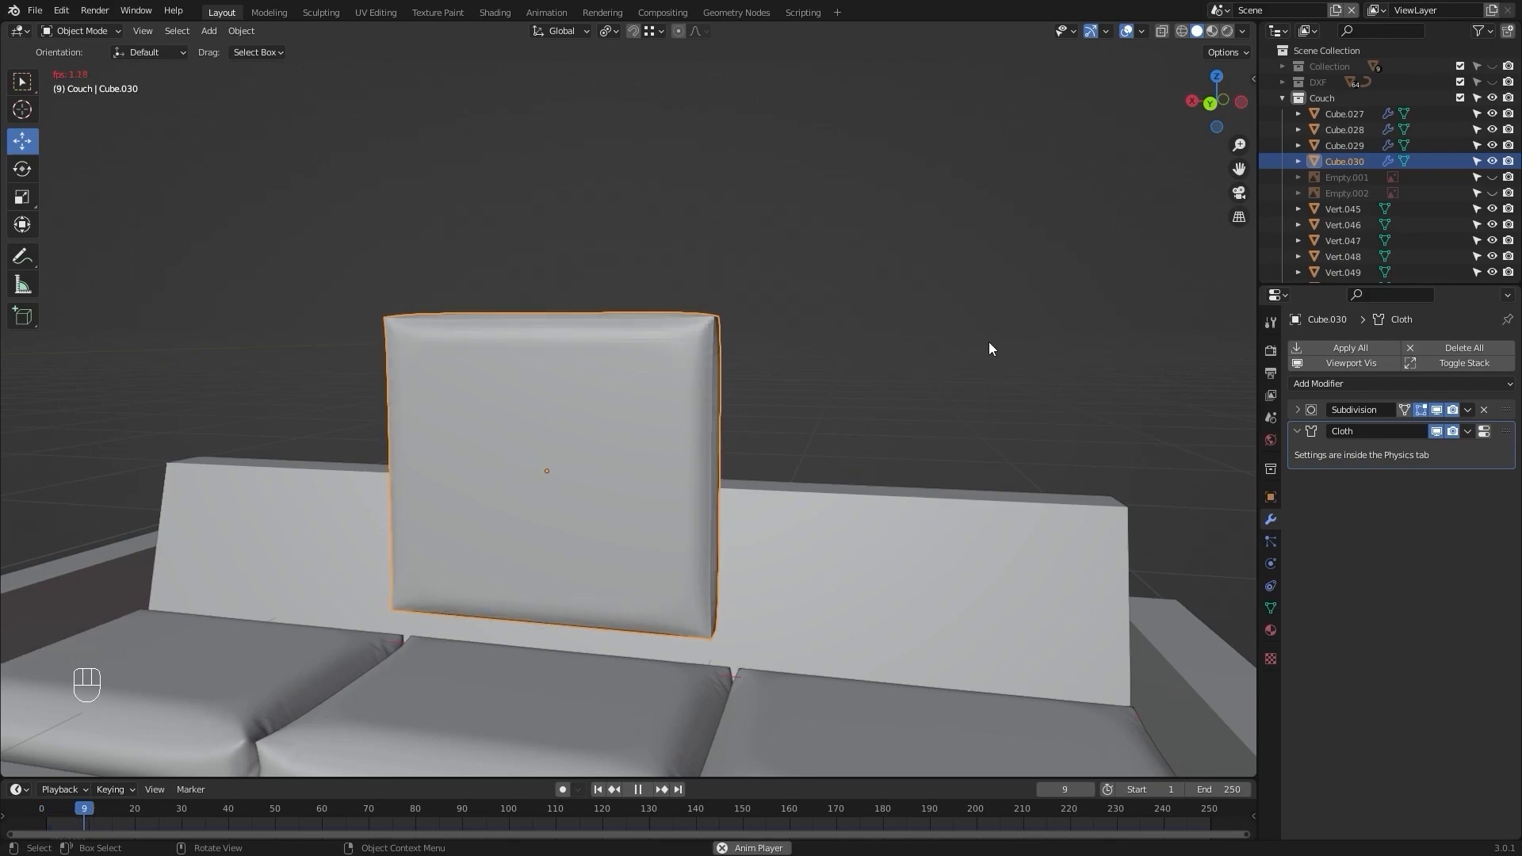
{"action": "key", "text": "space"}
Examine the inflated shape of the taller pillow from the front and side.
{"action": "left_click", "coordinate": [954, 401]}
{"action": "mouse_move", "coordinate": [955, 402]}
{"action": "middle_mouse_down"}
{"action": "mouse_move", "coordinate": [840, 401]}
{"action": "mouse_move", "coordinate": [951, 416]}
{"action": "middle_mouse_up"}
{"action": "scroll", "coordinate": [873, 402], "scroll_direction": "down", "scroll_amount": 5}
{"action": "scroll", "coordinate": [613, 454], "scroll_direction": "up", "scroll_amount": 3}
{"action": "left_click_drag", "start_coordinate": [731, 411], "coordinate": [736, 411], "text": "alt"}
{"action": "left_click_drag", "start_coordinate": [535, 422], "coordinate": [660, 425], "text": "alt"}
{"action": "scroll", "coordinate": [750, 441], "scroll_direction": "up", "scroll_amount": 1}
{"action": "left_click", "coordinate": [724, 454]}
{"action": "mouse_move", "coordinate": [750, 444]}
{"action": "left_mouse_down", "text": "alt"}
{"action": "mouse_move", "coordinate": [697, 452]}
{"action": "mouse_move", "coordinate": [666, 429]}
{"action": "mouse_move", "coordinate": [751, 444]}
{"action": "left_mouse_up", "text": "alt"}
{"action": "scroll", "coordinate": [750, 446], "scroll_direction": "up", "scroll_amount": 2}
Select the slab's sharp outer edges in Edit Mode and mark them as seams.
{"action": "key", "text": "Tab"}
{"action": "middle_click_drag", "start_coordinate": [750, 445], "coordinate": [703, 450]}
{"action": "left_click", "coordinate": [150, 31]}
{"action": "left_click", "coordinate": [232, 34]}
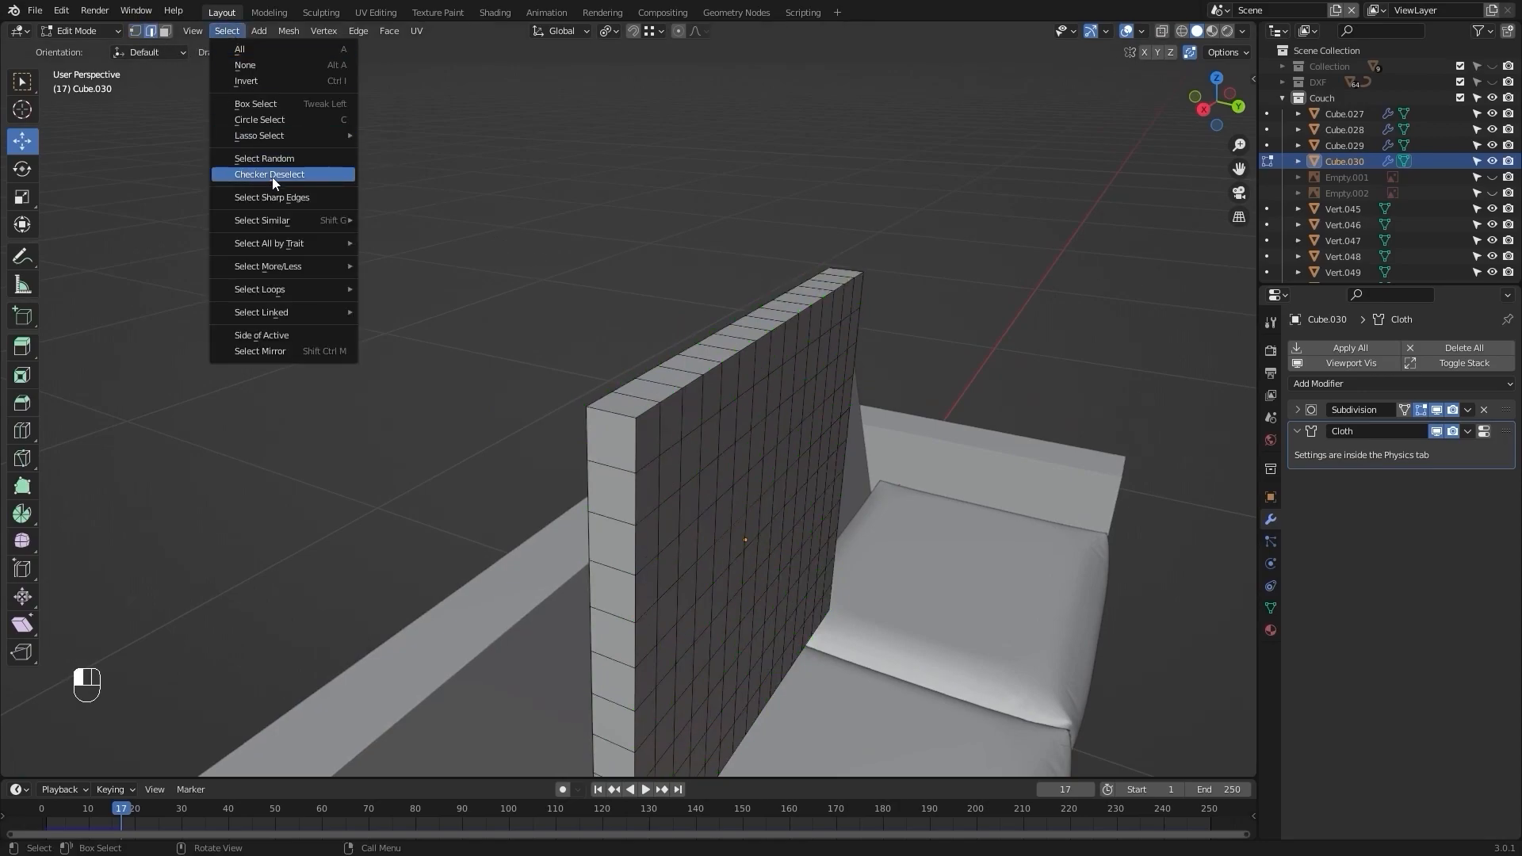
{"action": "key", "text": "a"}
{"action": "right_click", "coordinate": [229, 151]}
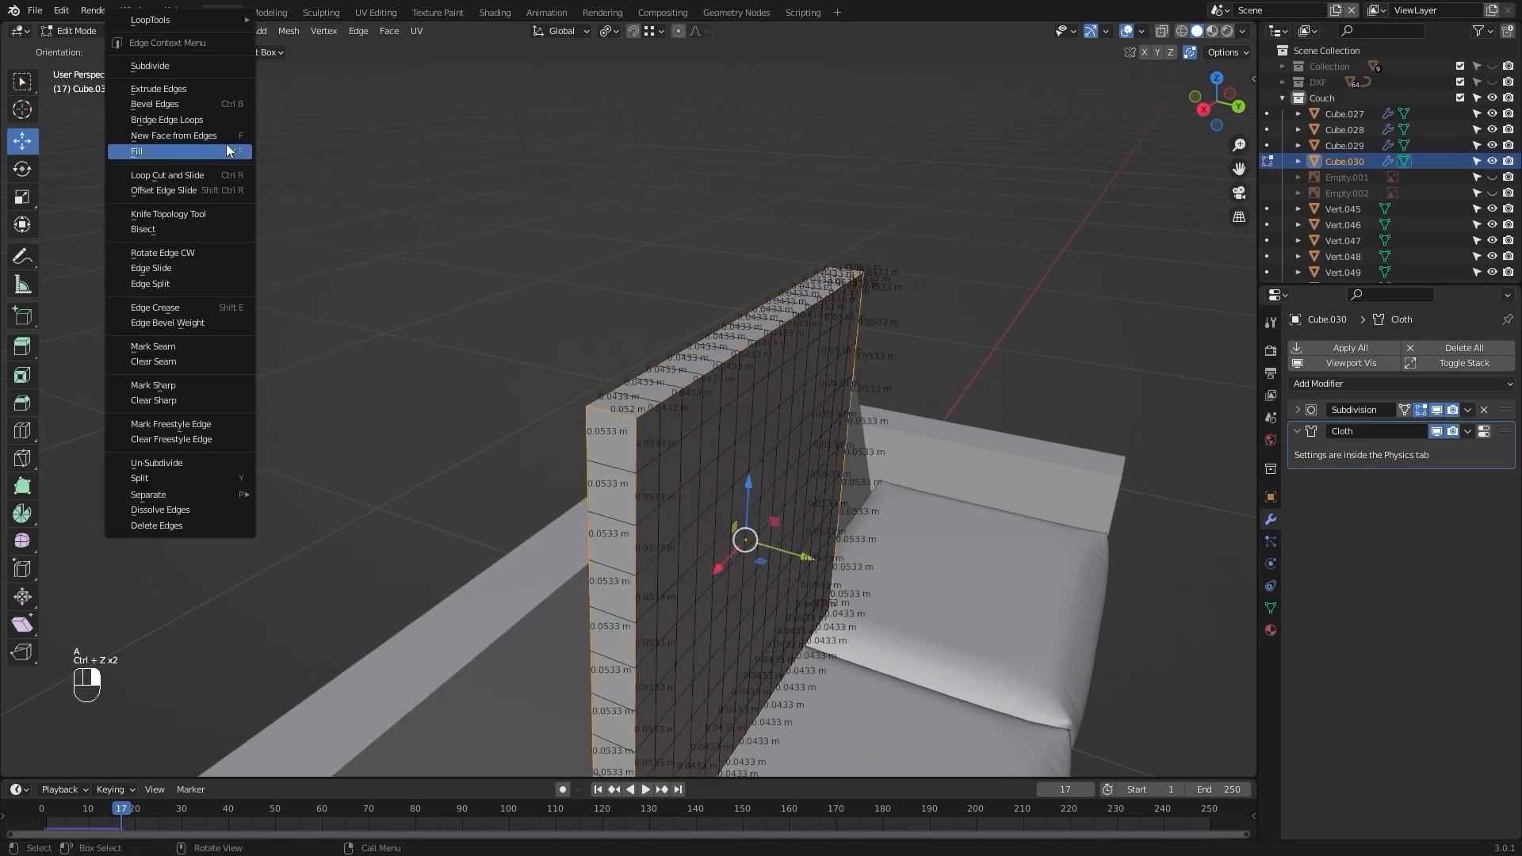
{"action": "left_click", "coordinate": [192, 345]}
Unwrap the slab's entire mesh with the Unwrap method and return to Object Mode.
{"action": "key", "text": "a"}
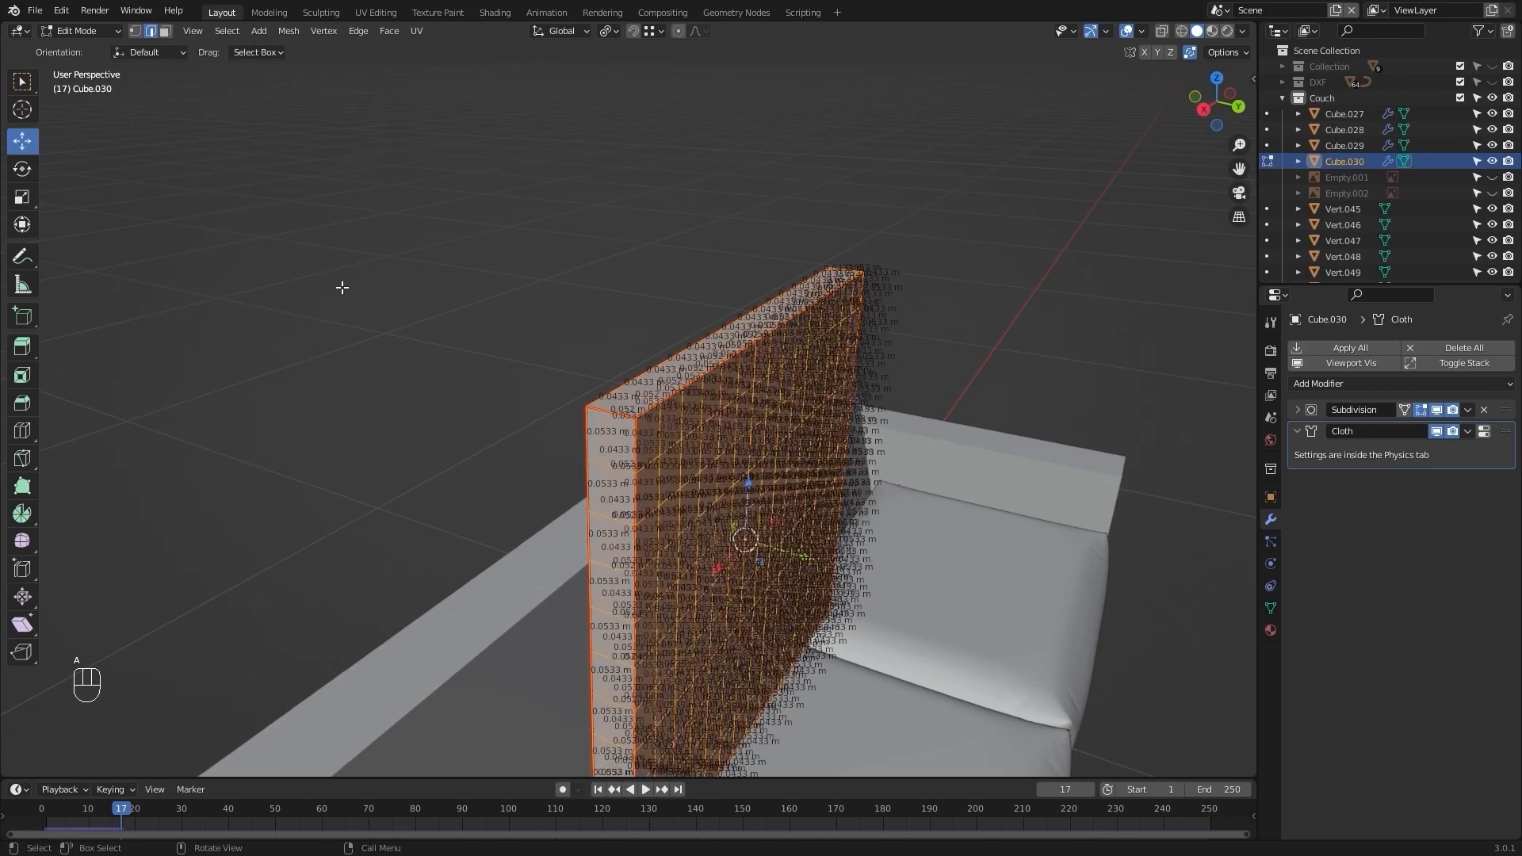
{"action": "key", "text": "u"}
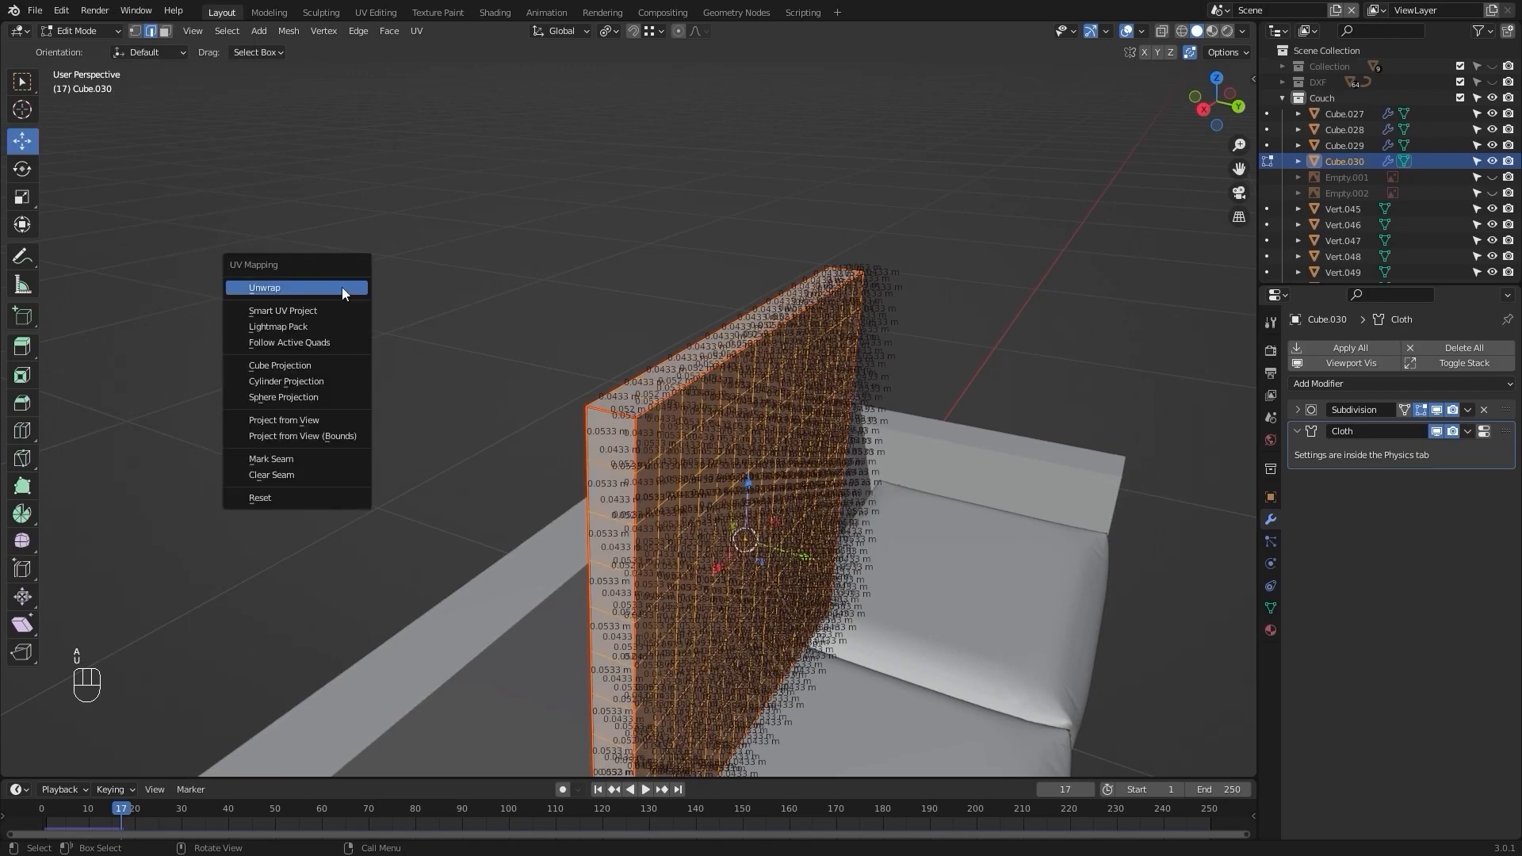
{"action": "left_click", "coordinate": [343, 290]}
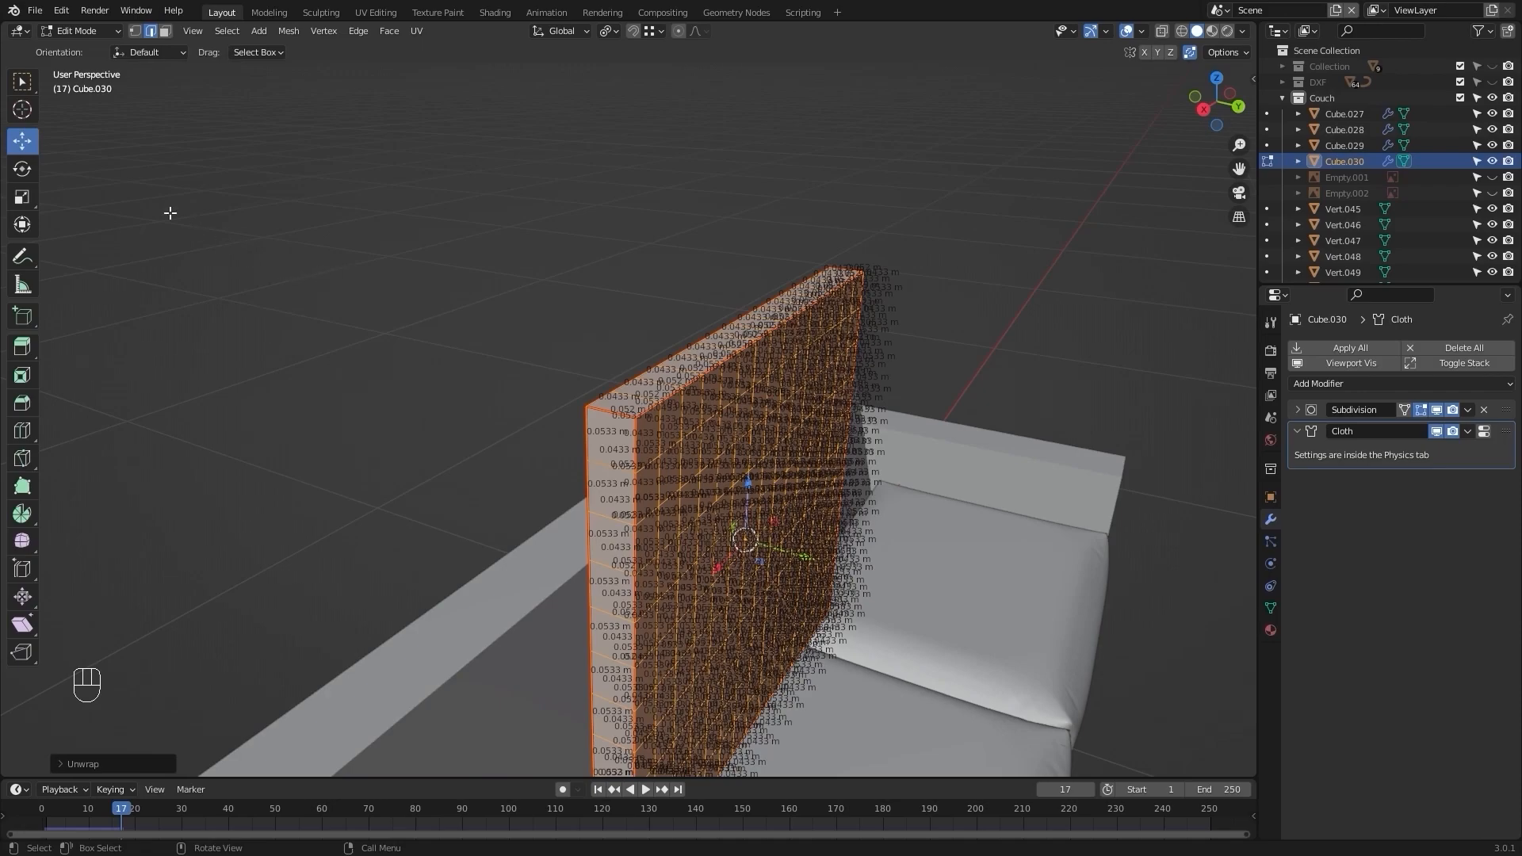
{"action": "middle_click_drag", "start_coordinate": [401, 272], "coordinate": [306, 245]}
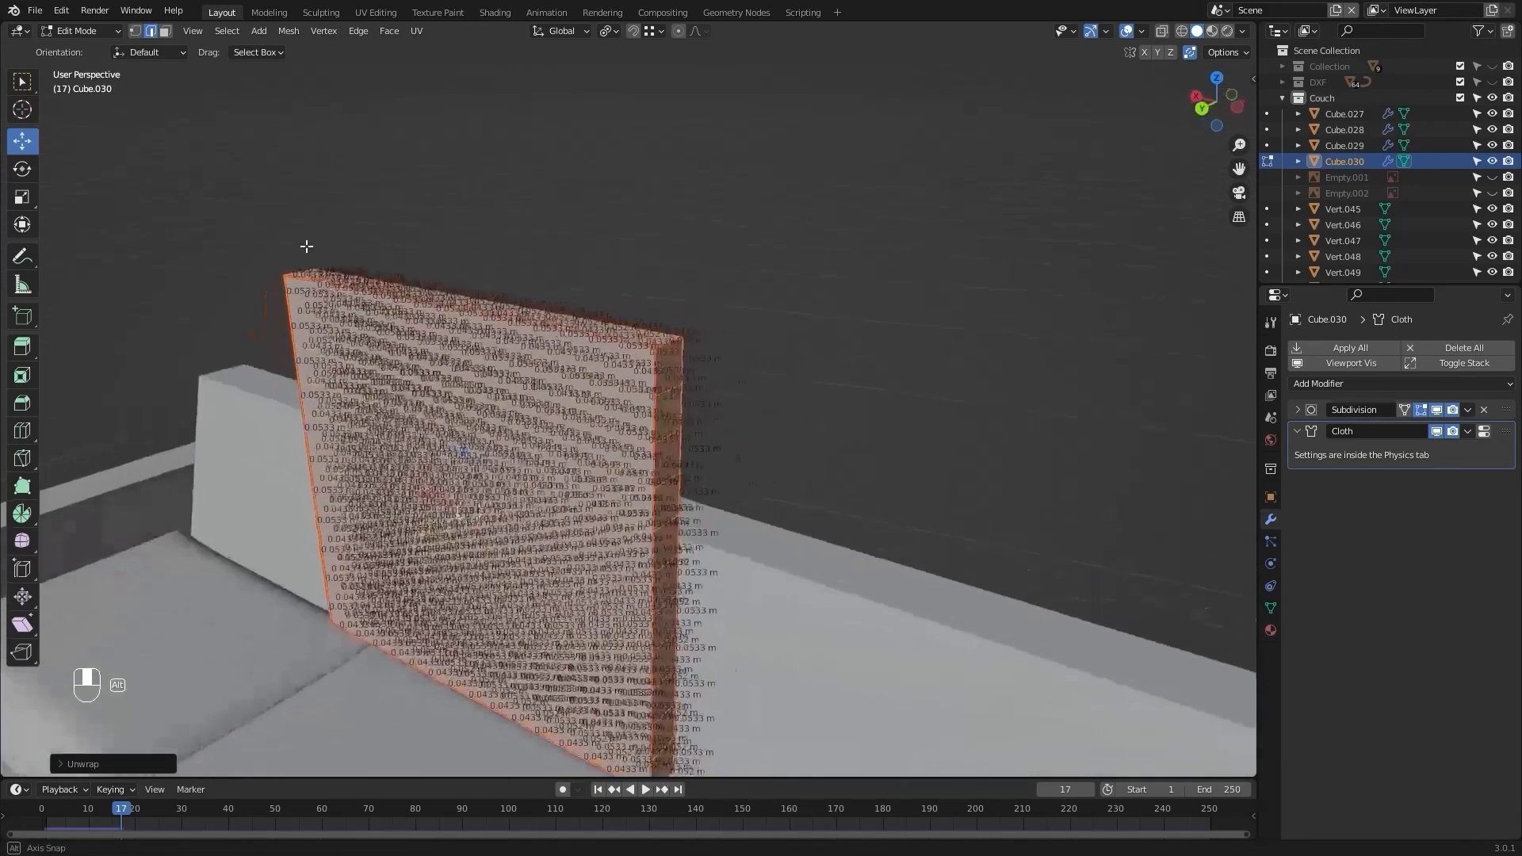
{"action": "key", "text": "Tab"}
Replay the cloth simulation from frame 1 to inflate the unwrapped slab, stopping at frame 17.
{"action": "middle_click_drag", "start_coordinate": [650, 203], "coordinate": [624, 228]}
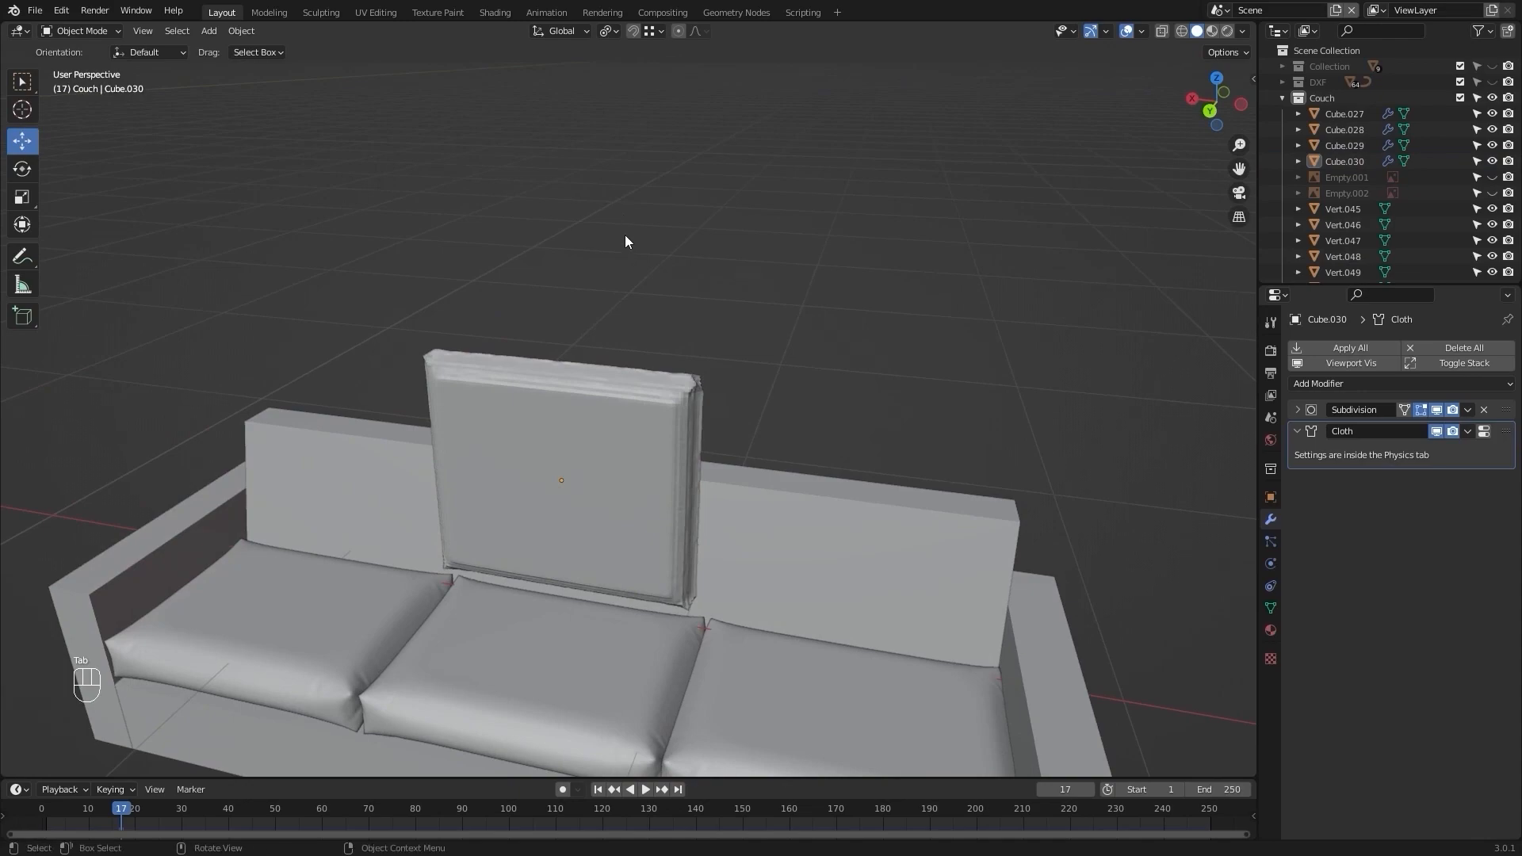
{"action": "key", "text": "shift+Left"}
{"action": "key", "text": "space"}
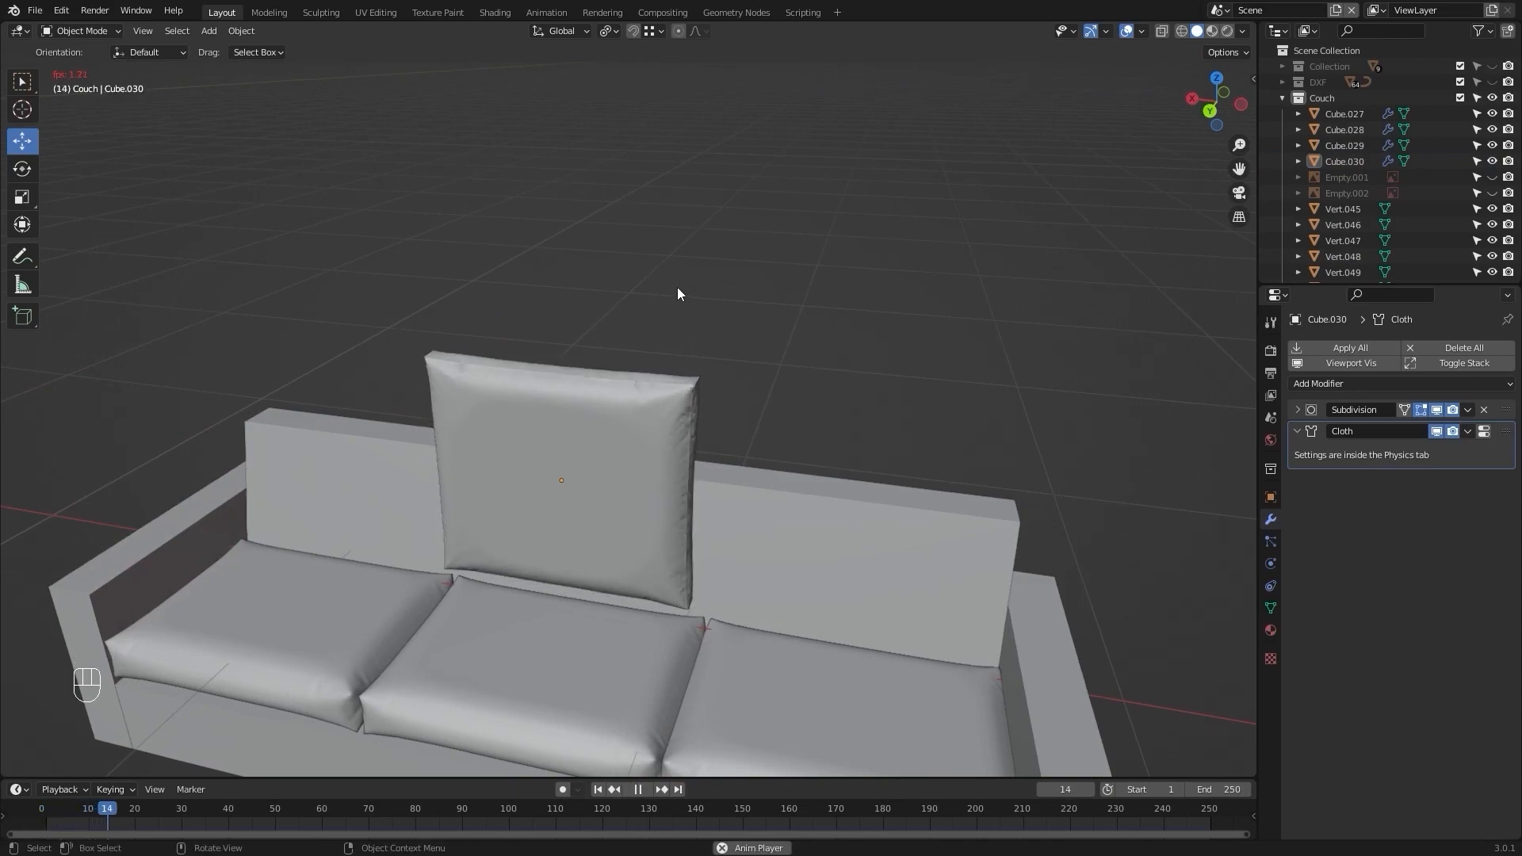
{"action": "key", "text": "space"}
Select the inflated pillow and apply all of its modifiers.
{"action": "middle_click_drag", "start_coordinate": [678, 293], "coordinate": [623, 302]}
{"action": "middle_click_drag", "start_coordinate": [638, 406], "coordinate": [680, 368]}
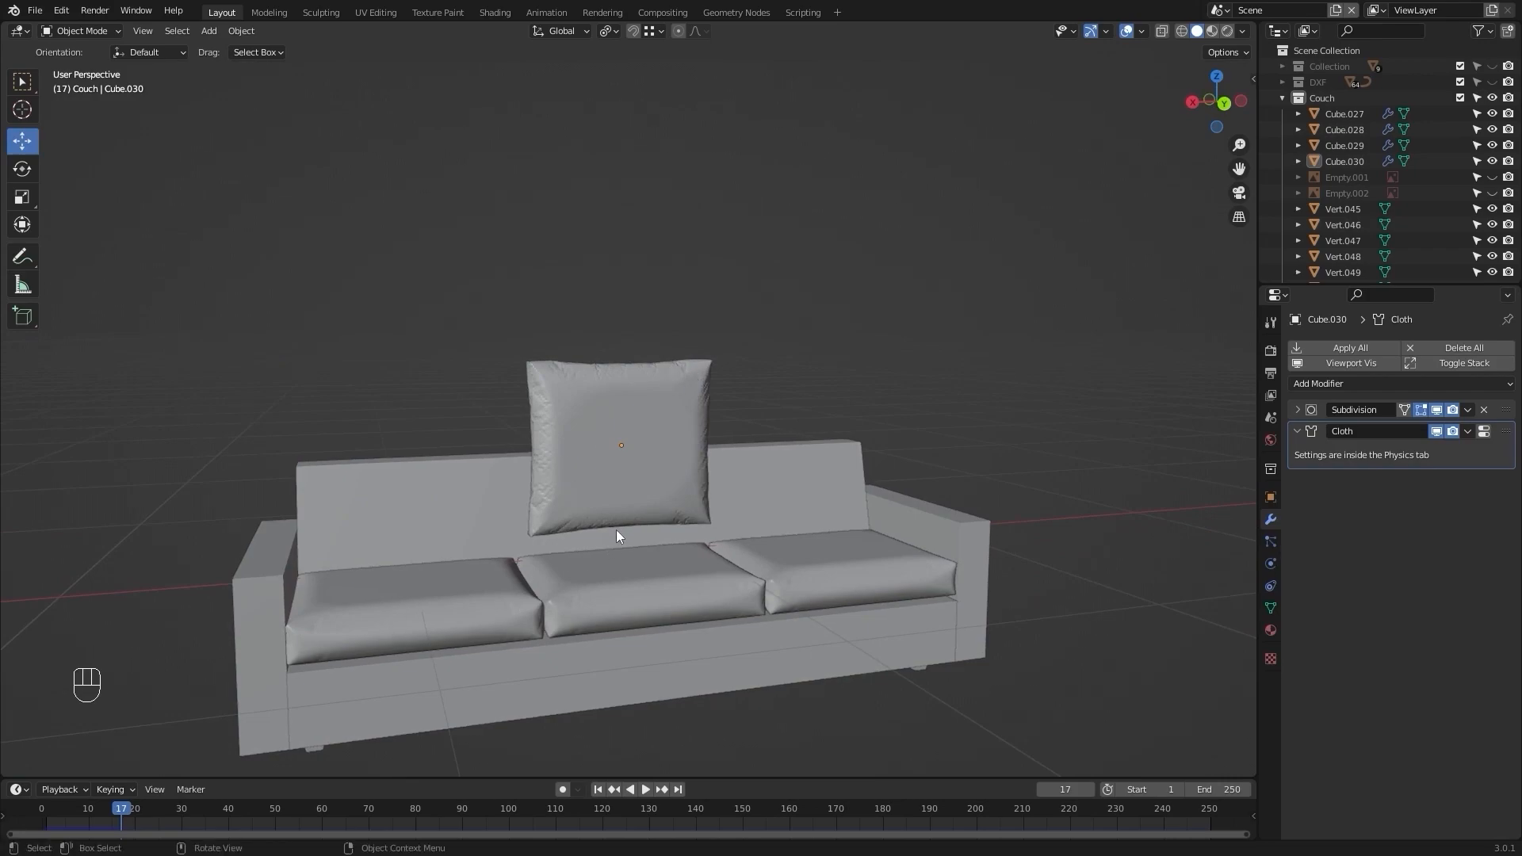
{"action": "scroll", "coordinate": [626, 506], "scroll_direction": "up", "scroll_amount": 5}
{"action": "left_click", "coordinate": [677, 443]}
{"action": "scroll", "coordinate": [677, 443], "scroll_direction": "down", "scroll_amount": 3}
{"action": "left_click_drag", "start_coordinate": [674, 436], "coordinate": [772, 379], "text": "alt"}
{"action": "scroll", "coordinate": [773, 377], "scroll_direction": "down", "scroll_amount": 2}
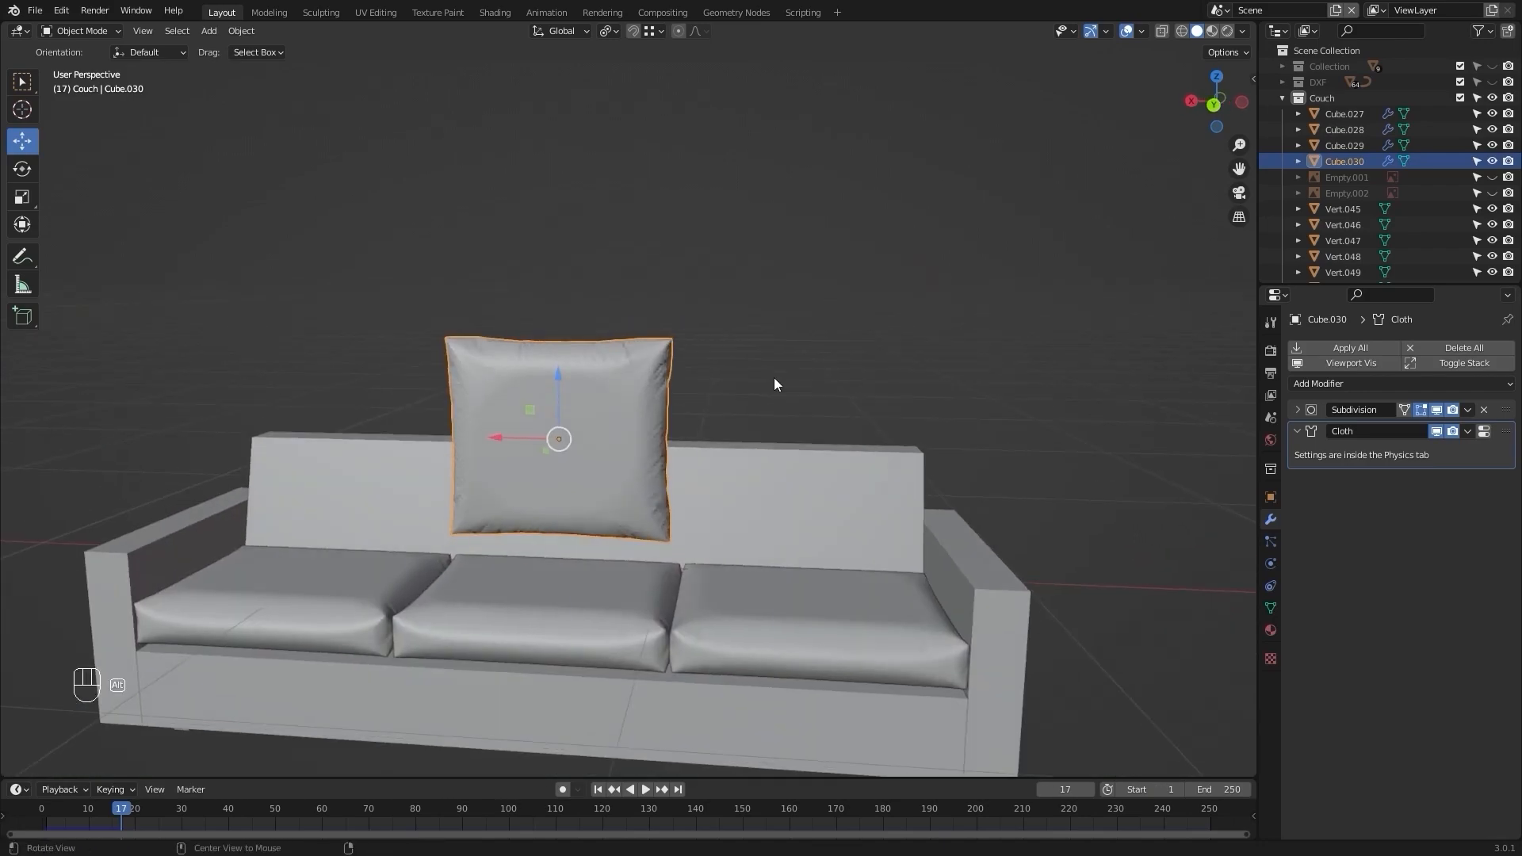
{"action": "left_click", "coordinate": [1344, 349]}
Lower the pillow in the back orthographic view until it sits just above the middle seat cushion.
{"action": "scroll", "coordinate": [864, 293], "scroll_direction": "up", "scroll_amount": 2, "text": "ctrl"}
{"action": "key", "text": "ctrl+KP_1"}
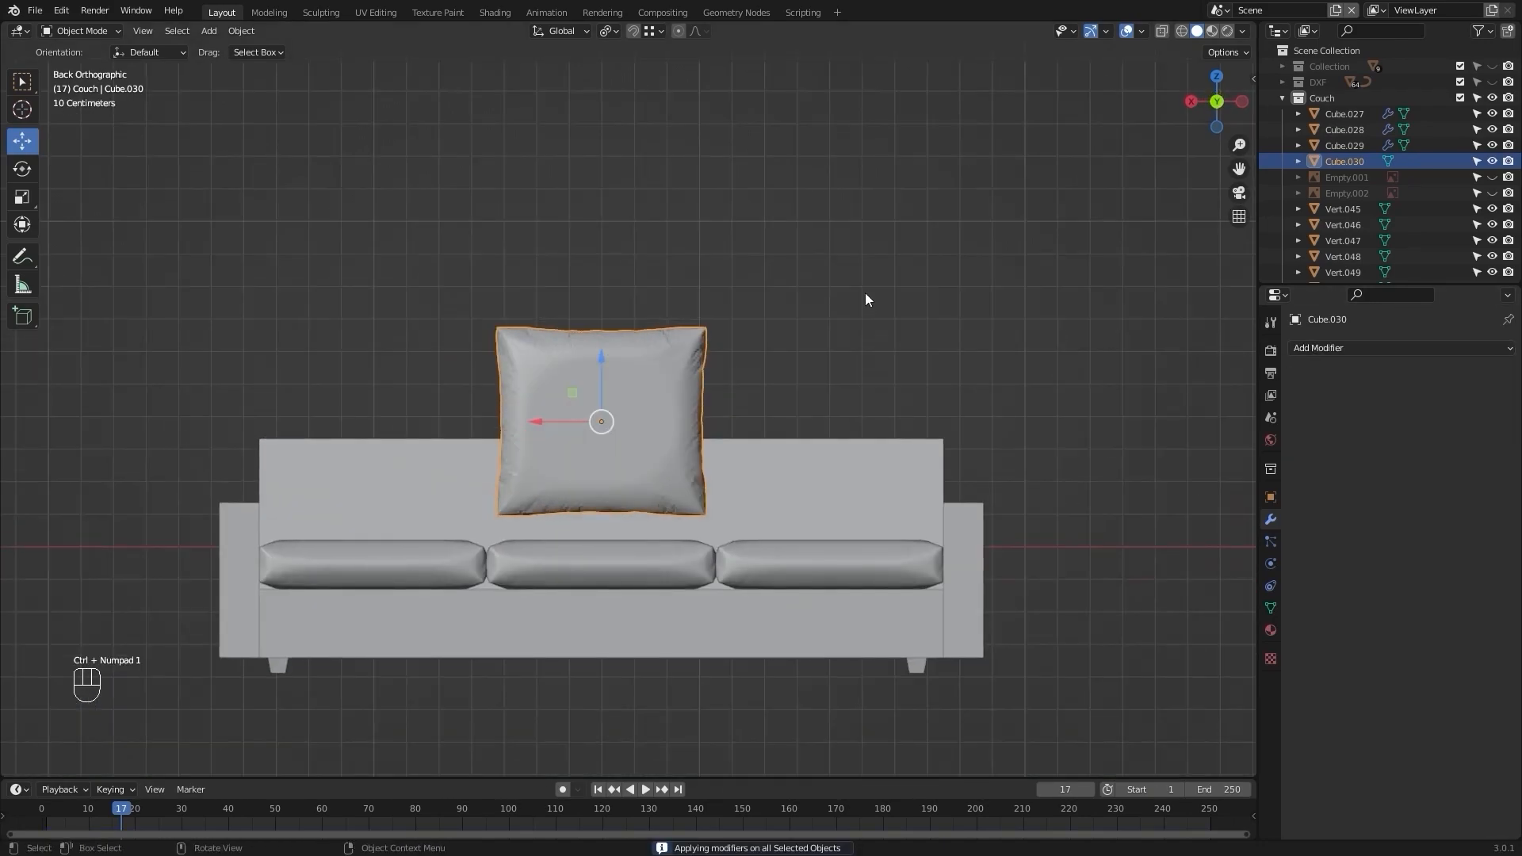
{"action": "scroll", "coordinate": [864, 293], "scroll_direction": "up", "scroll_amount": 3}
{"action": "left_click_drag", "start_coordinate": [765, 330], "coordinate": [764, 365]}
{"action": "left_click_drag", "start_coordinate": [894, 347], "coordinate": [774, 311], "text": "alt+shift"}
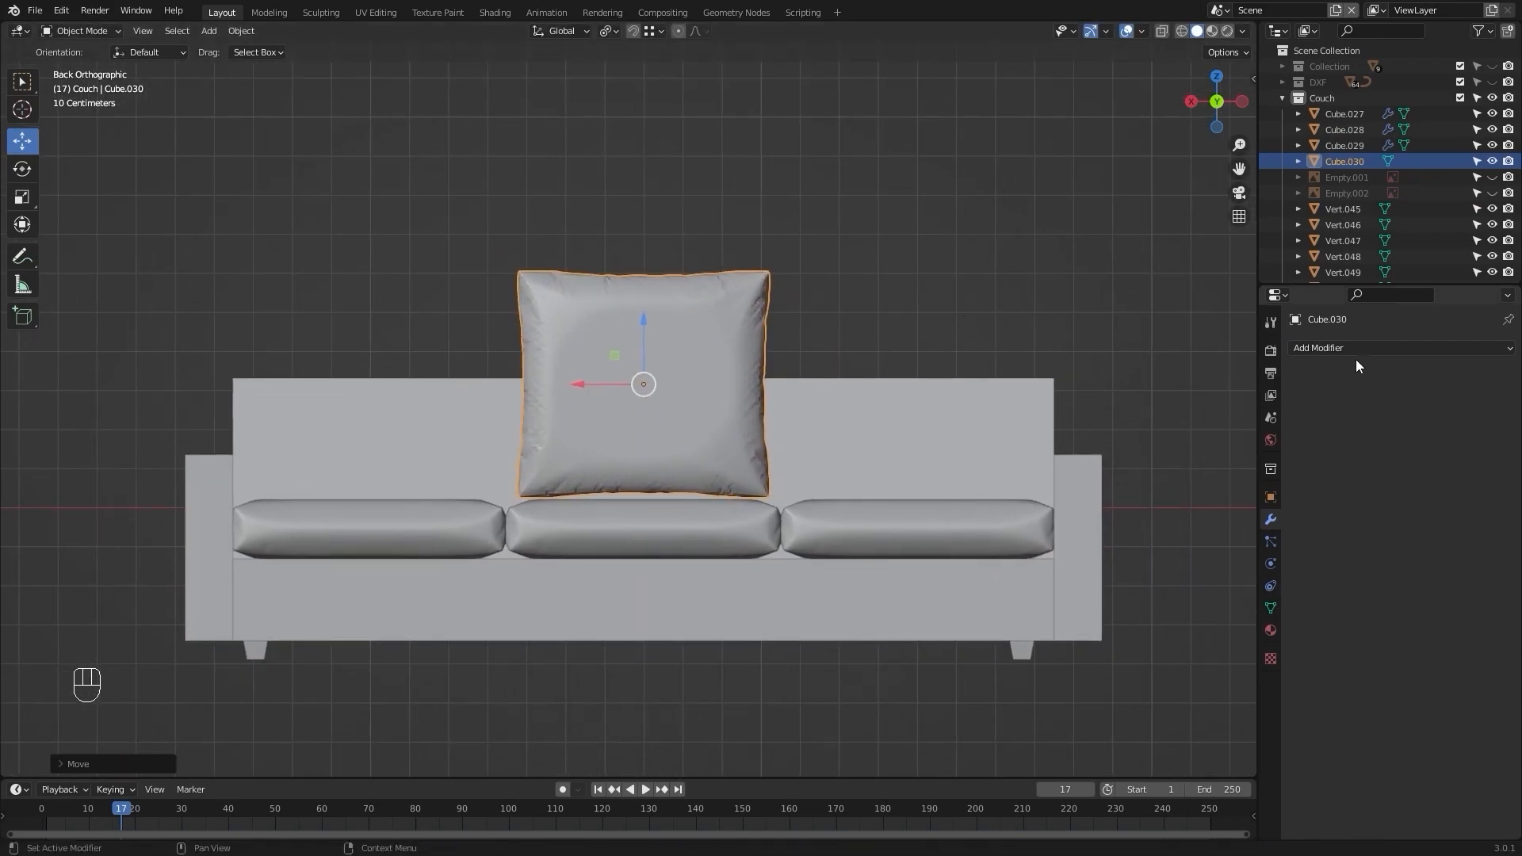
Add a Catmull-Clark Subdivision Surface modifier to the pillow.
{"action": "left_click", "coordinate": [1362, 348]}
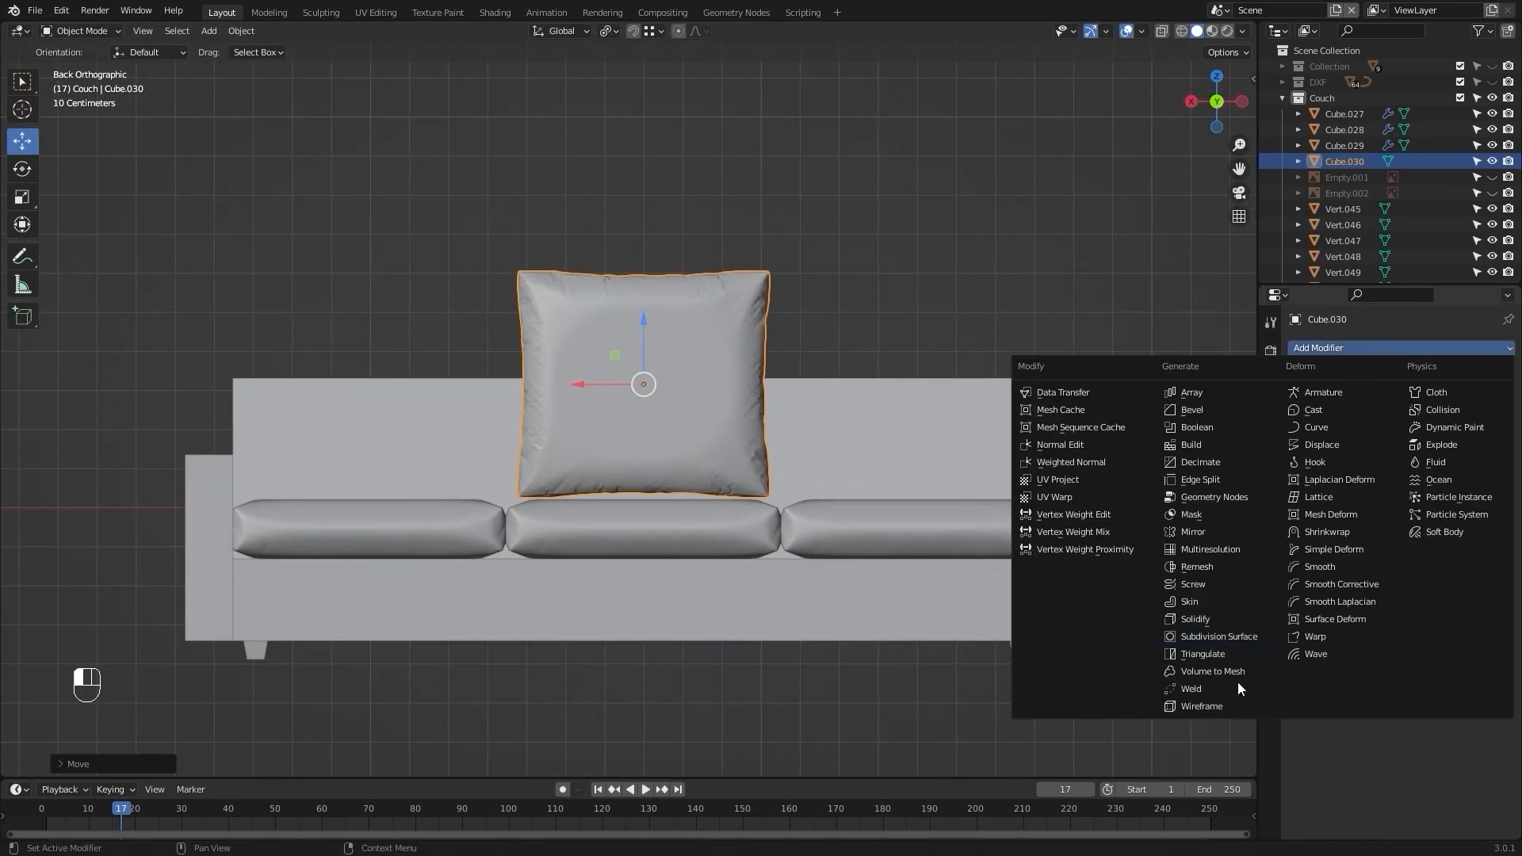
{"action": "left_click", "coordinate": [1222, 636]}
{"action": "left_click_drag", "start_coordinate": [1118, 565], "coordinate": [1076, 545], "text": "alt+shift"}
{"action": "left_click", "coordinate": [886, 302]}
{"action": "left_click", "coordinate": [592, 321]}
{"action": "left_click_drag", "start_coordinate": [494, 375], "coordinate": [564, 385], "text": "alt+shift"}
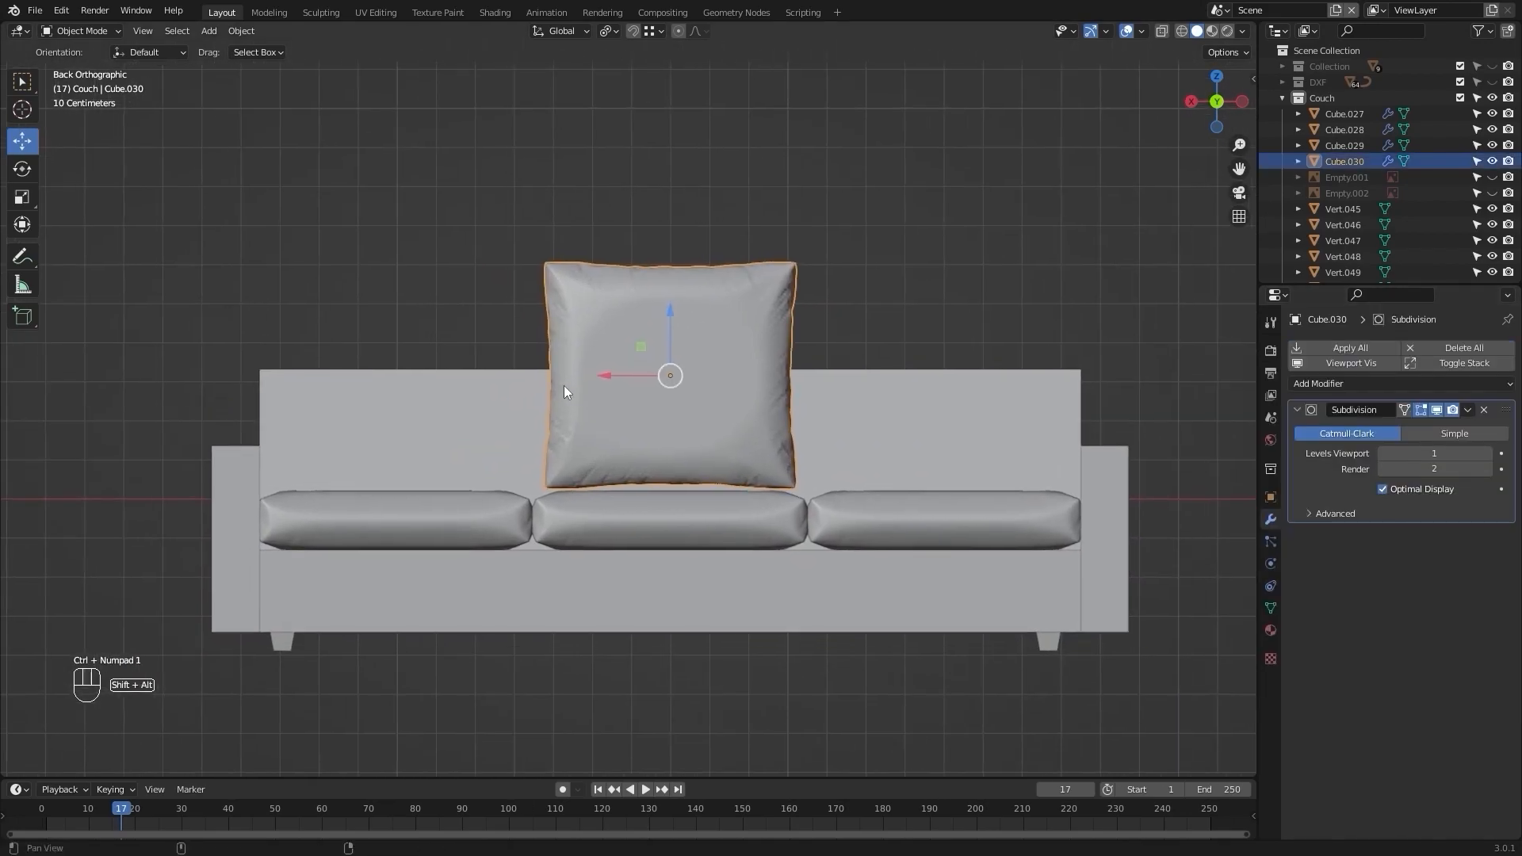
Move the pillow down along Z by about 0.01 m to rest on the middle seat cushion.
{"action": "scroll", "coordinate": [658, 388], "scroll_direction": "up", "scroll_amount": 3}
{"action": "key", "text": "g"}
{"action": "key", "text": "z"}
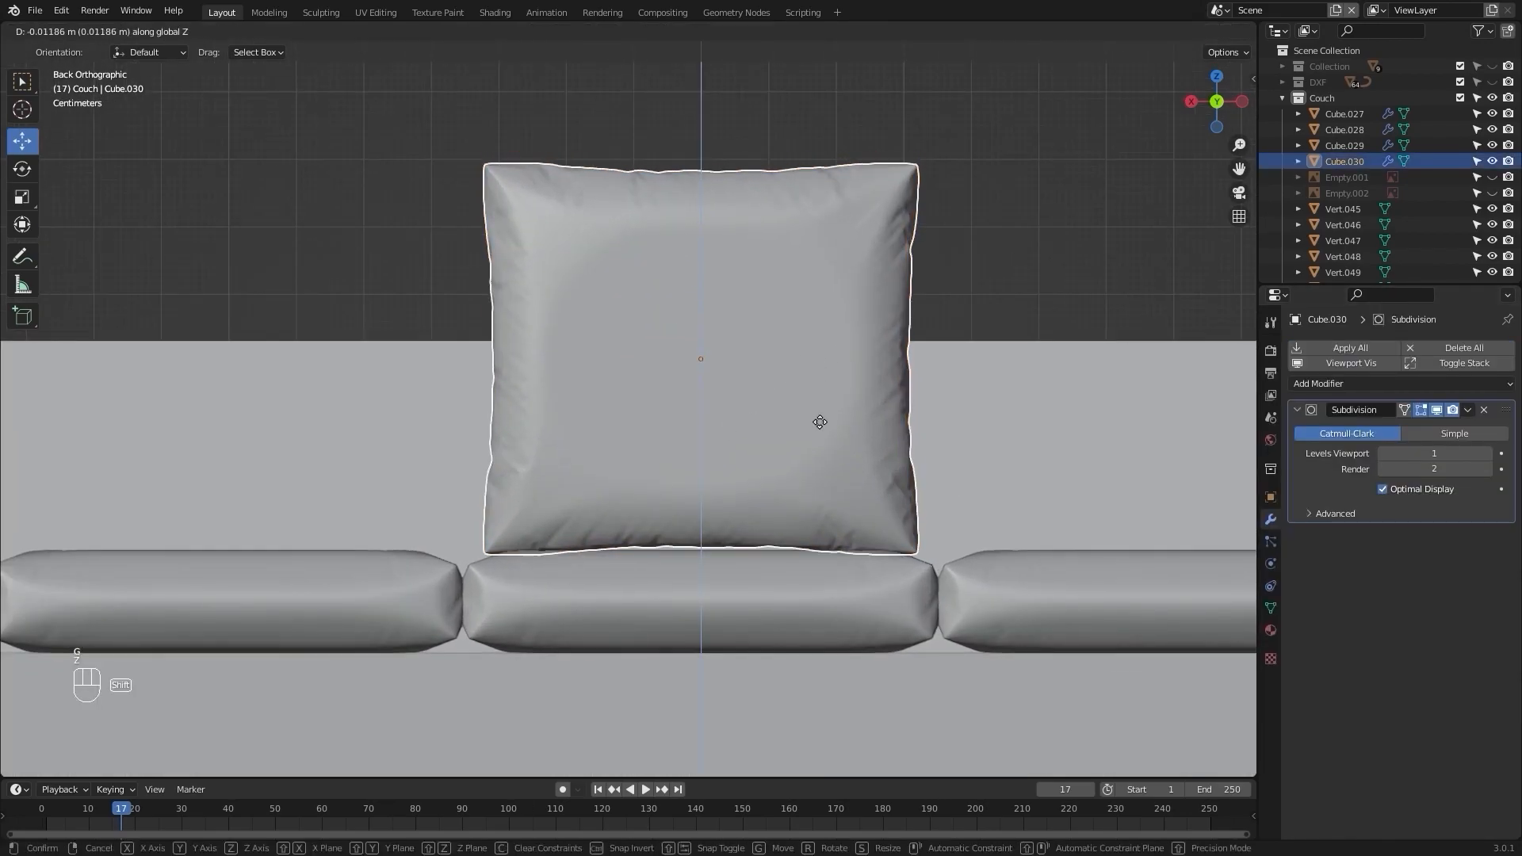
{"action": "left_click", "coordinate": [829, 424]}
{"action": "left_click_drag", "start_coordinate": [831, 422], "coordinate": [852, 469], "text": "alt"}
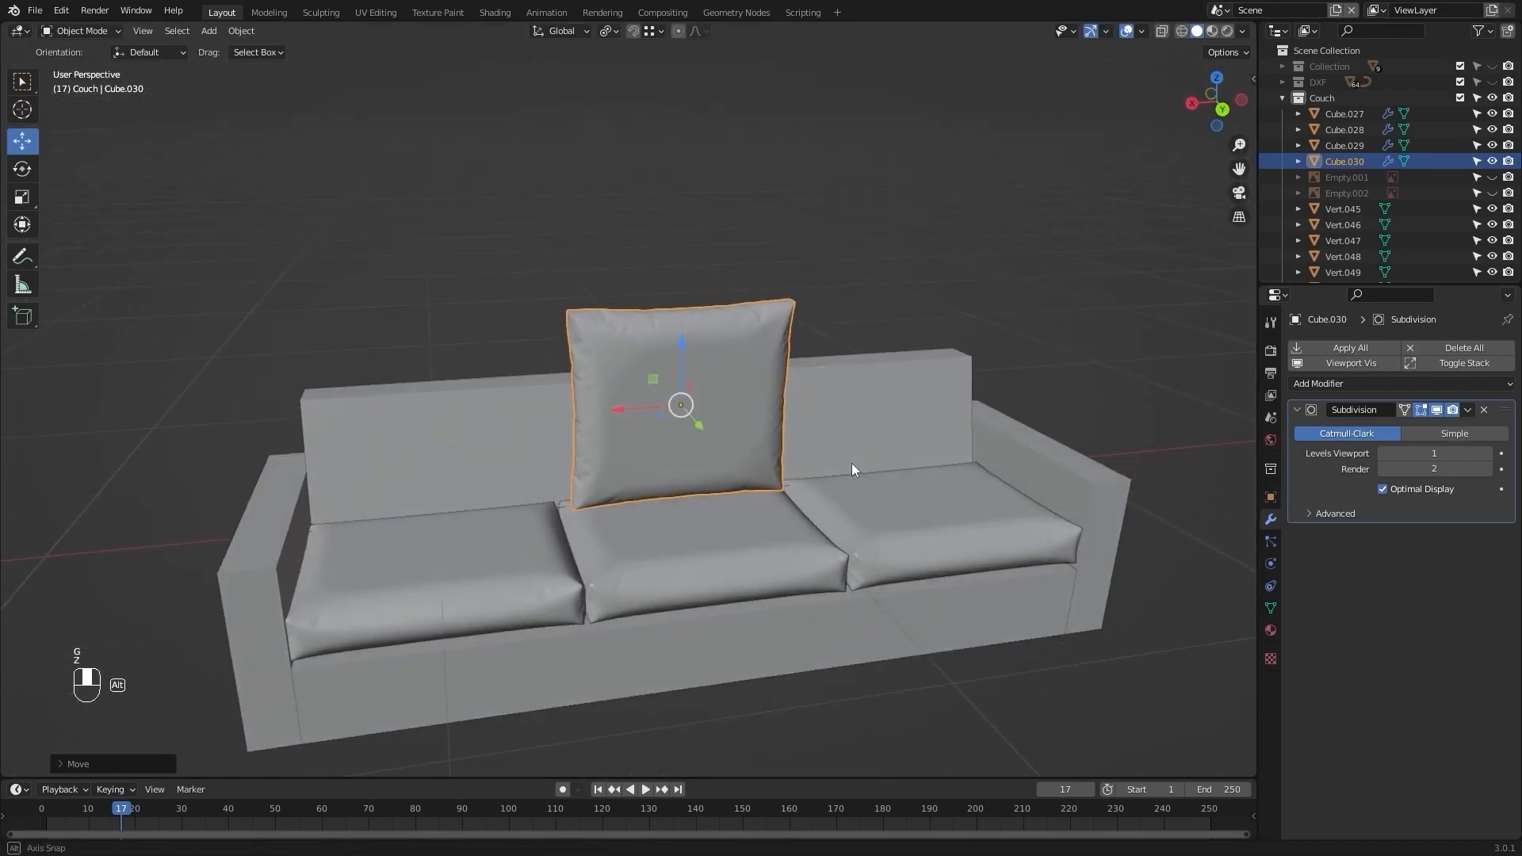
{"action": "middle_click_drag", "start_coordinate": [852, 464], "coordinate": [918, 425], "text": "alt"}
Undo the last five operations and widen the single pillow along X by a factor of about 1.04.
{"action": "key", "text": "ctrl+z"}
{"action": "key", "text": "ctrl+z"}
{"action": "key", "text": "ctrl+z"}
{"action": "key", "text": "ctrl+z"}
{"action": "key", "text": "ctrl+z"}
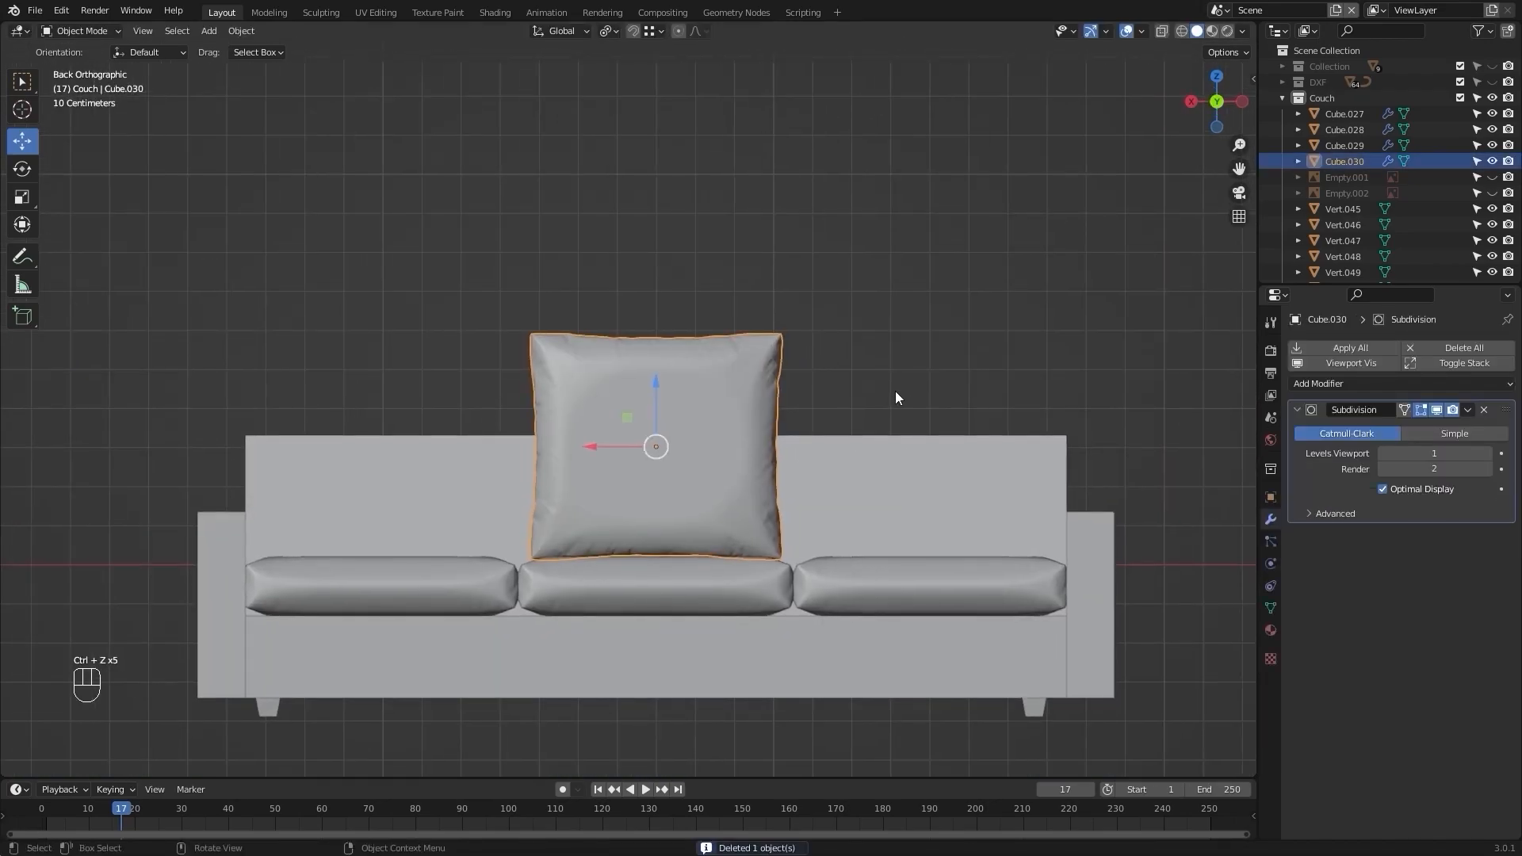
{"action": "key", "text": "s"}
{"action": "key", "text": "x"}
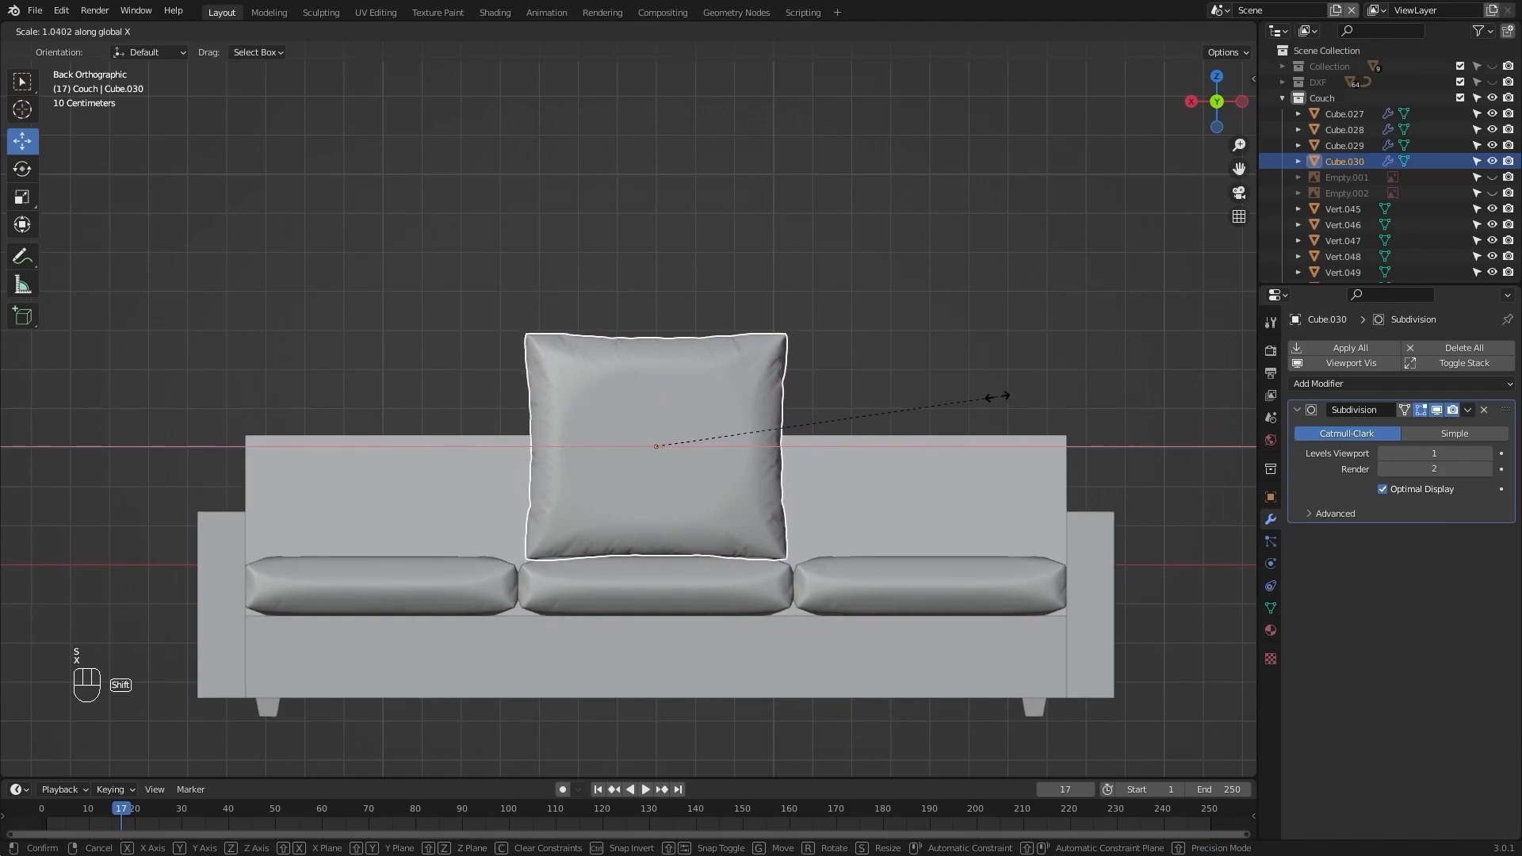
{"action": "left_click", "coordinate": [1025, 396]}
{"action": "middle_click_drag", "start_coordinate": [936, 398], "coordinate": [991, 398], "text": "shift"}
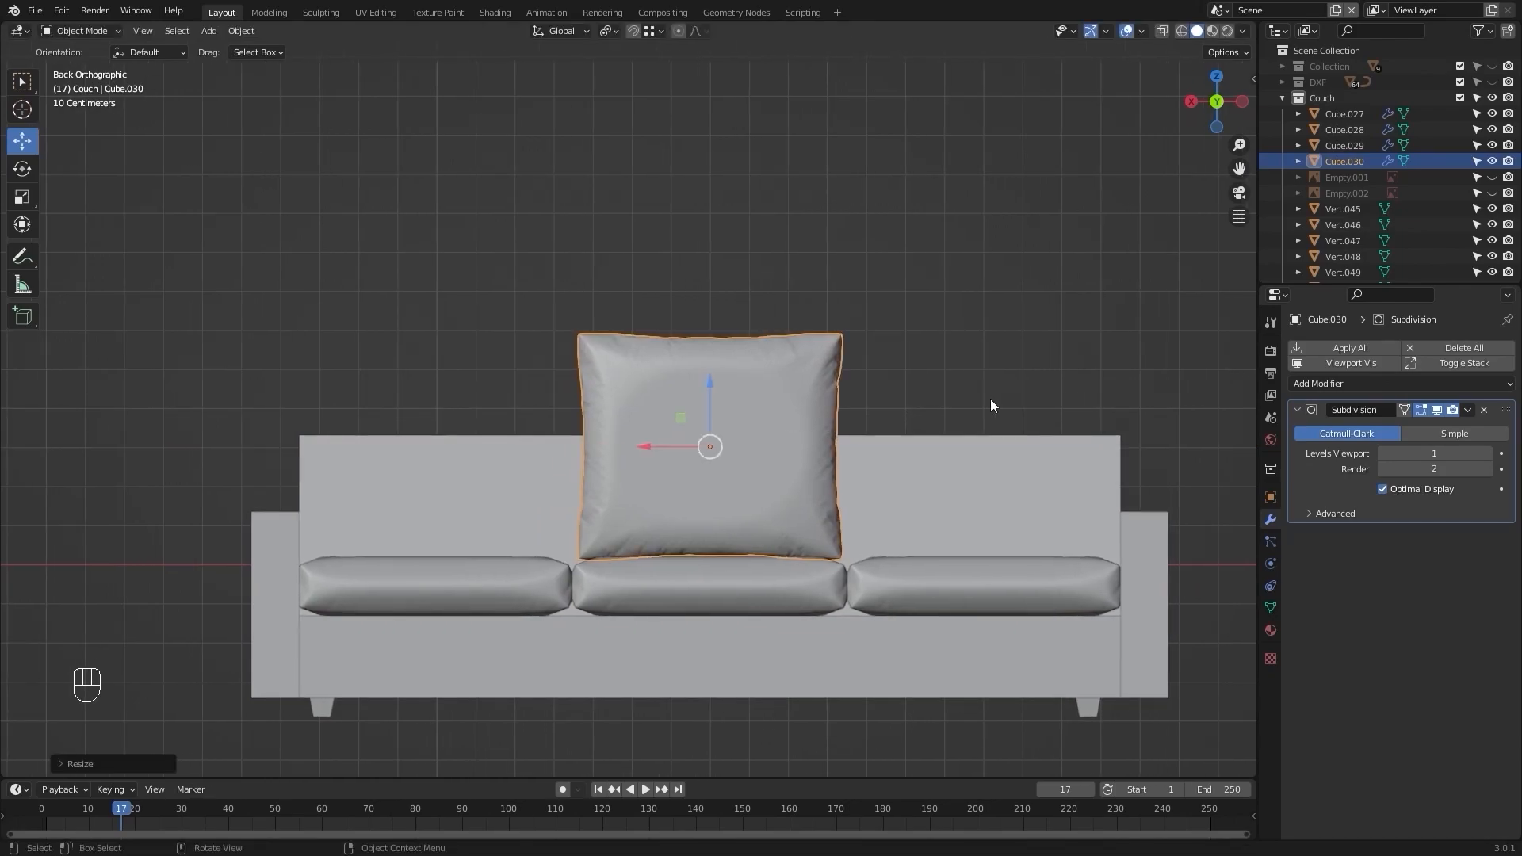
Duplicate the middle pillow about 0.7 m along X onto the neighbouring seat cushion.
{"action": "key", "text": "shift+d"}
{"action": "key", "text": "x"}
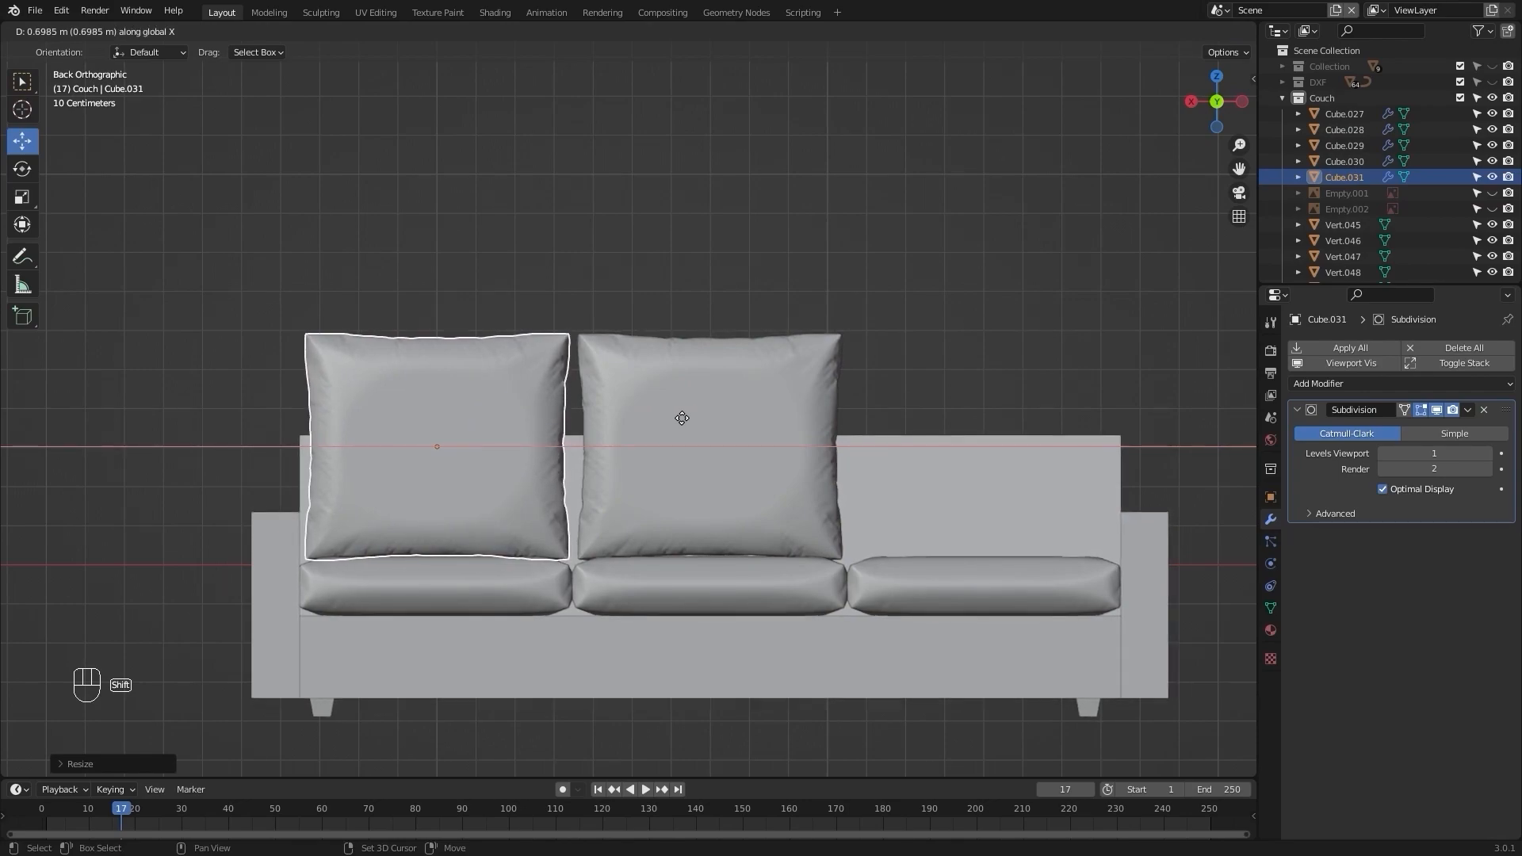
{"action": "left_click", "coordinate": [688, 416]}
{"action": "middle_click_drag", "start_coordinate": [688, 415], "coordinate": [681, 416], "text": "shift"}
{"action": "middle_click_drag", "start_coordinate": [817, 415], "coordinate": [620, 428], "text": "alt+shift"}
{"action": "middle_click_drag", "start_coordinate": [540, 388], "coordinate": [496, 344], "text": "alt+shift"}
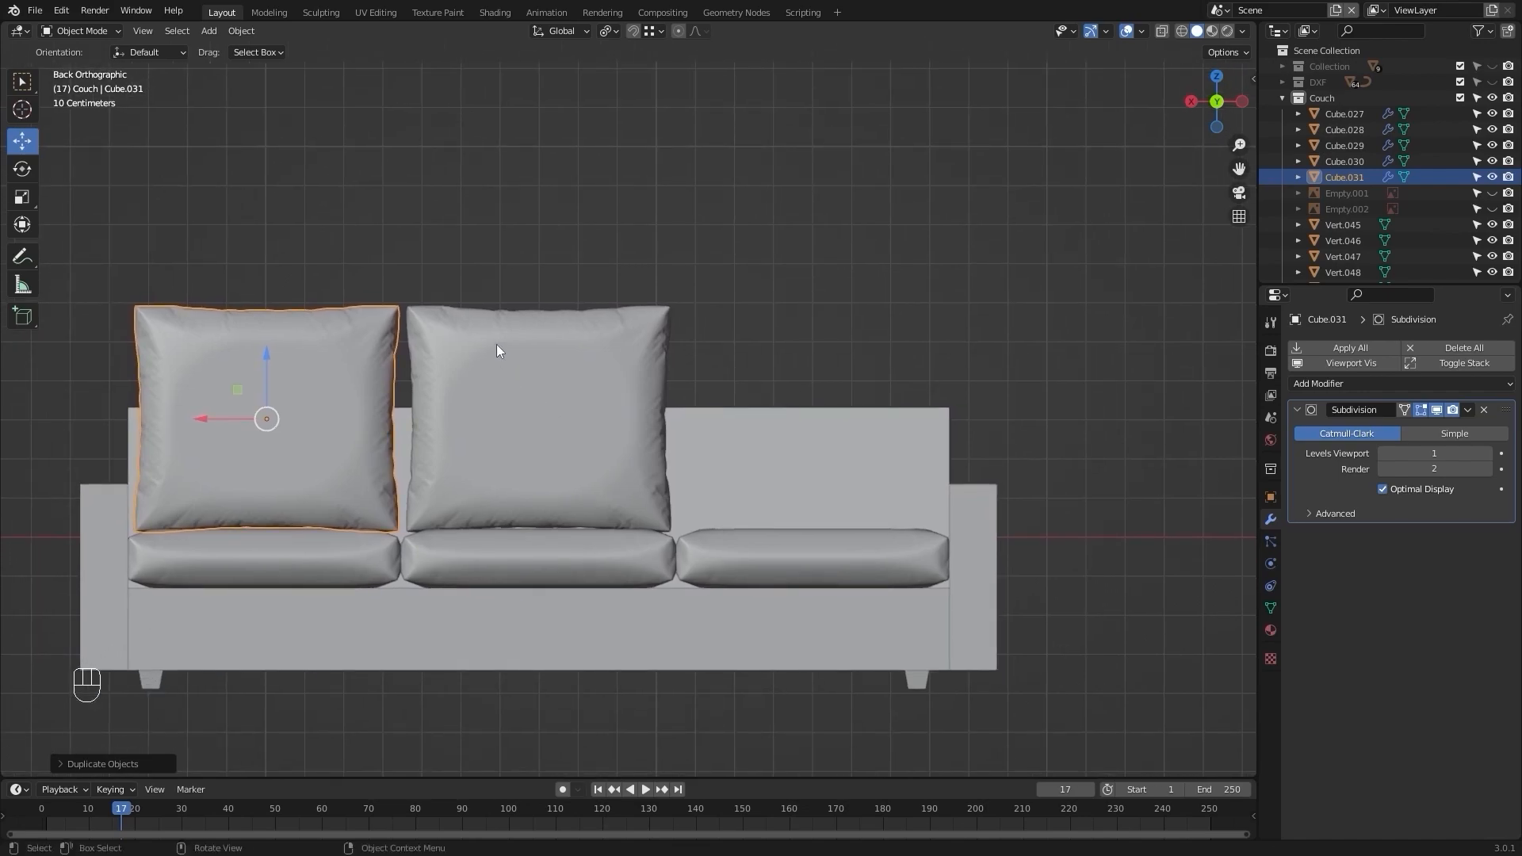
Duplicate the pillow in the negative X direction onto the remaining empty seat cushion.
{"action": "key", "text": "shift+d"}
{"action": "key", "text": "x"}
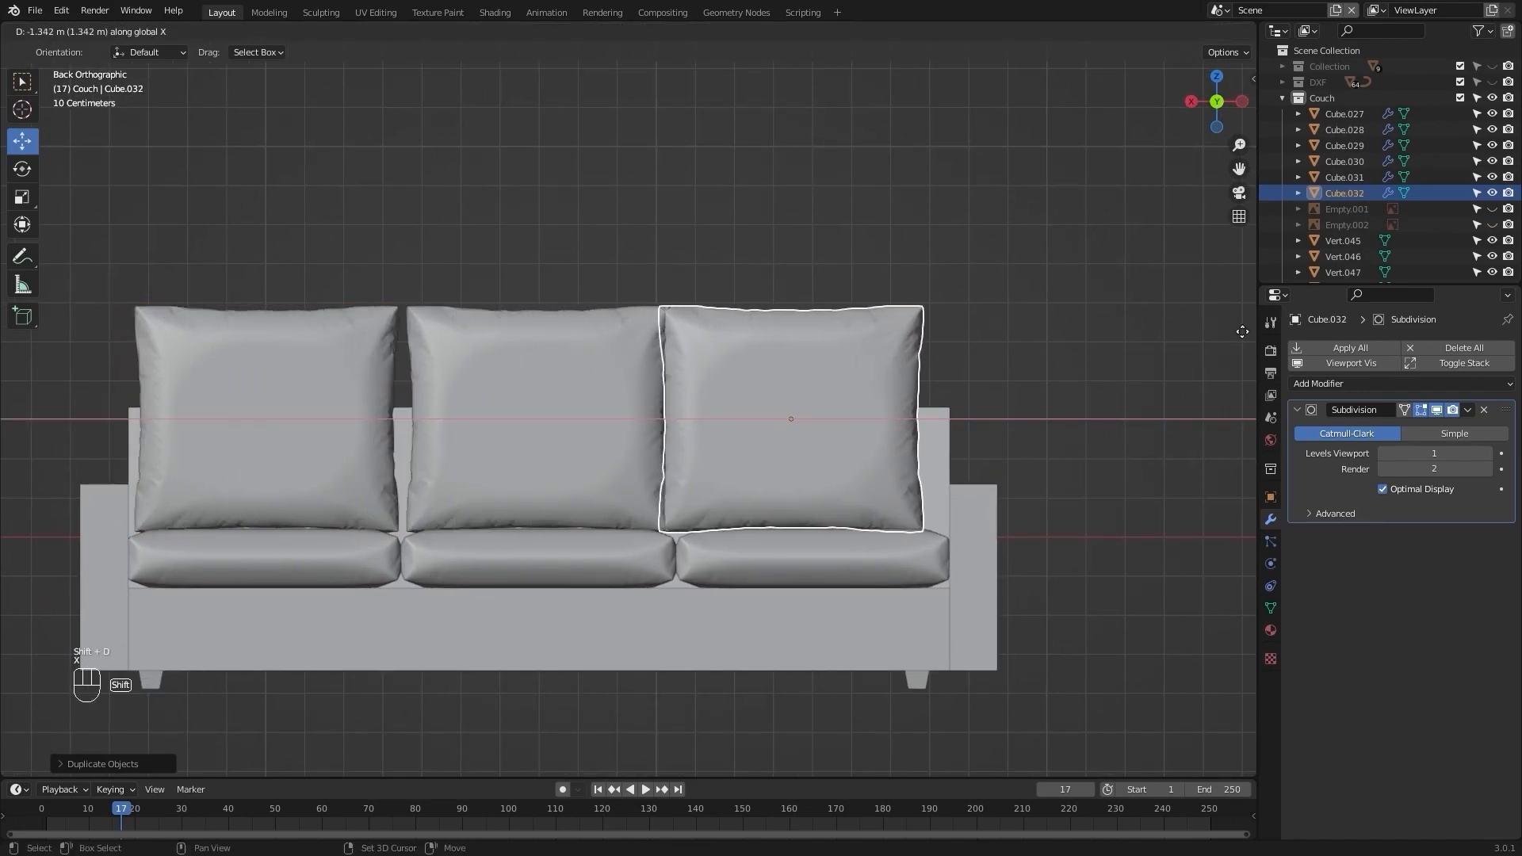
{"action": "left_click", "coordinate": [98, 318]}
{"action": "scroll", "coordinate": [97, 318], "scroll_direction": "down", "scroll_amount": 1}
{"action": "scroll", "coordinate": [98, 318], "scroll_direction": "down", "scroll_amount": 3}
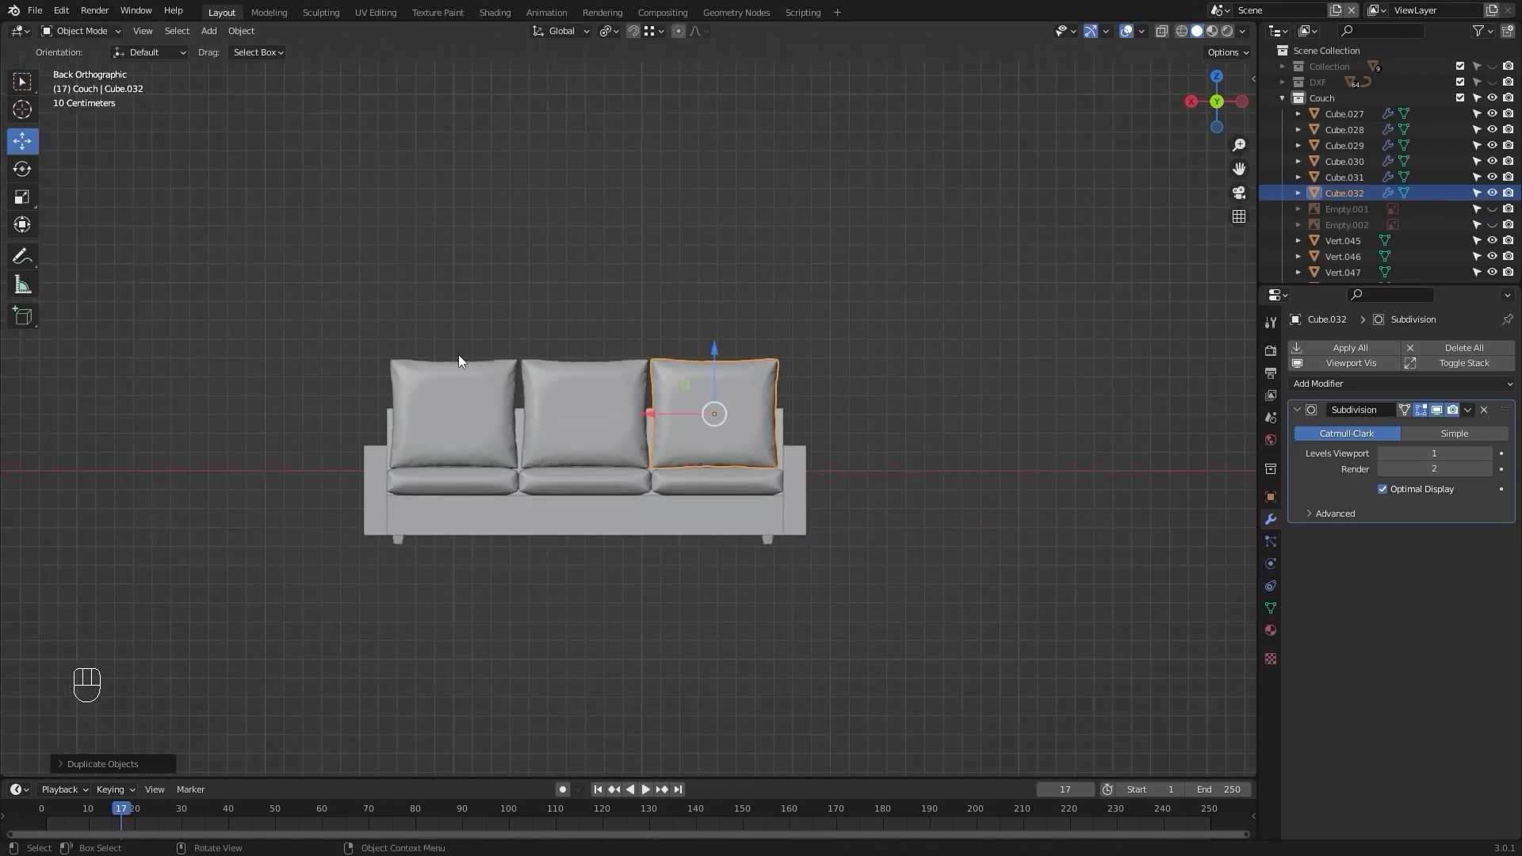
Select all three back pillows and move them along Y towards the backrest in the left side view.
{"action": "left_click", "coordinate": [607, 387], "text": "shift"}
{"action": "left_click", "coordinate": [482, 387], "text": "shift"}
{"action": "key", "text": "KP_3"}
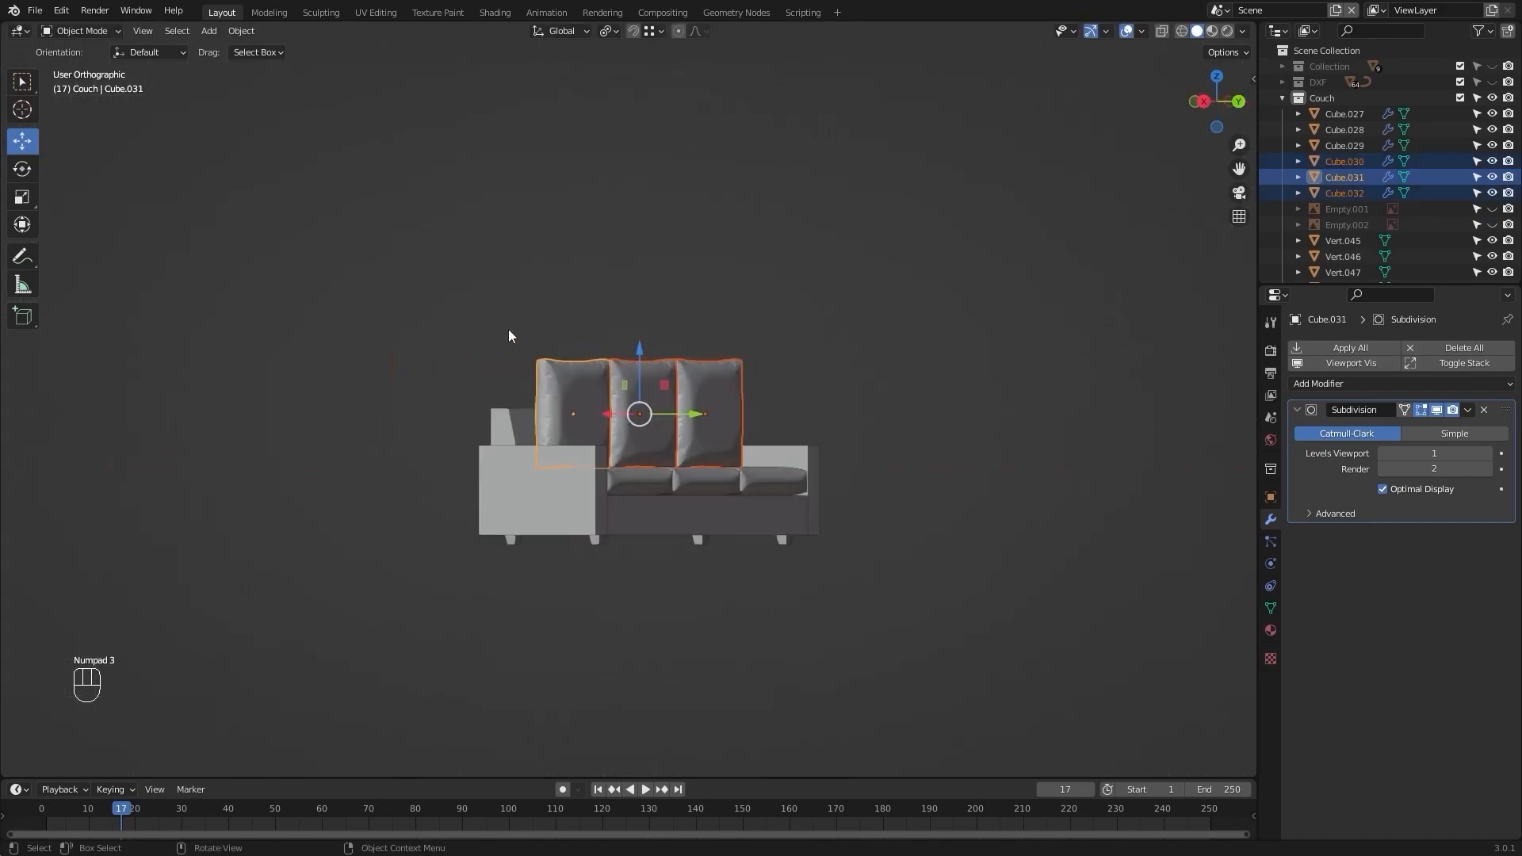
{"action": "scroll", "coordinate": [555, 355], "scroll_direction": "up", "scroll_amount": 7}
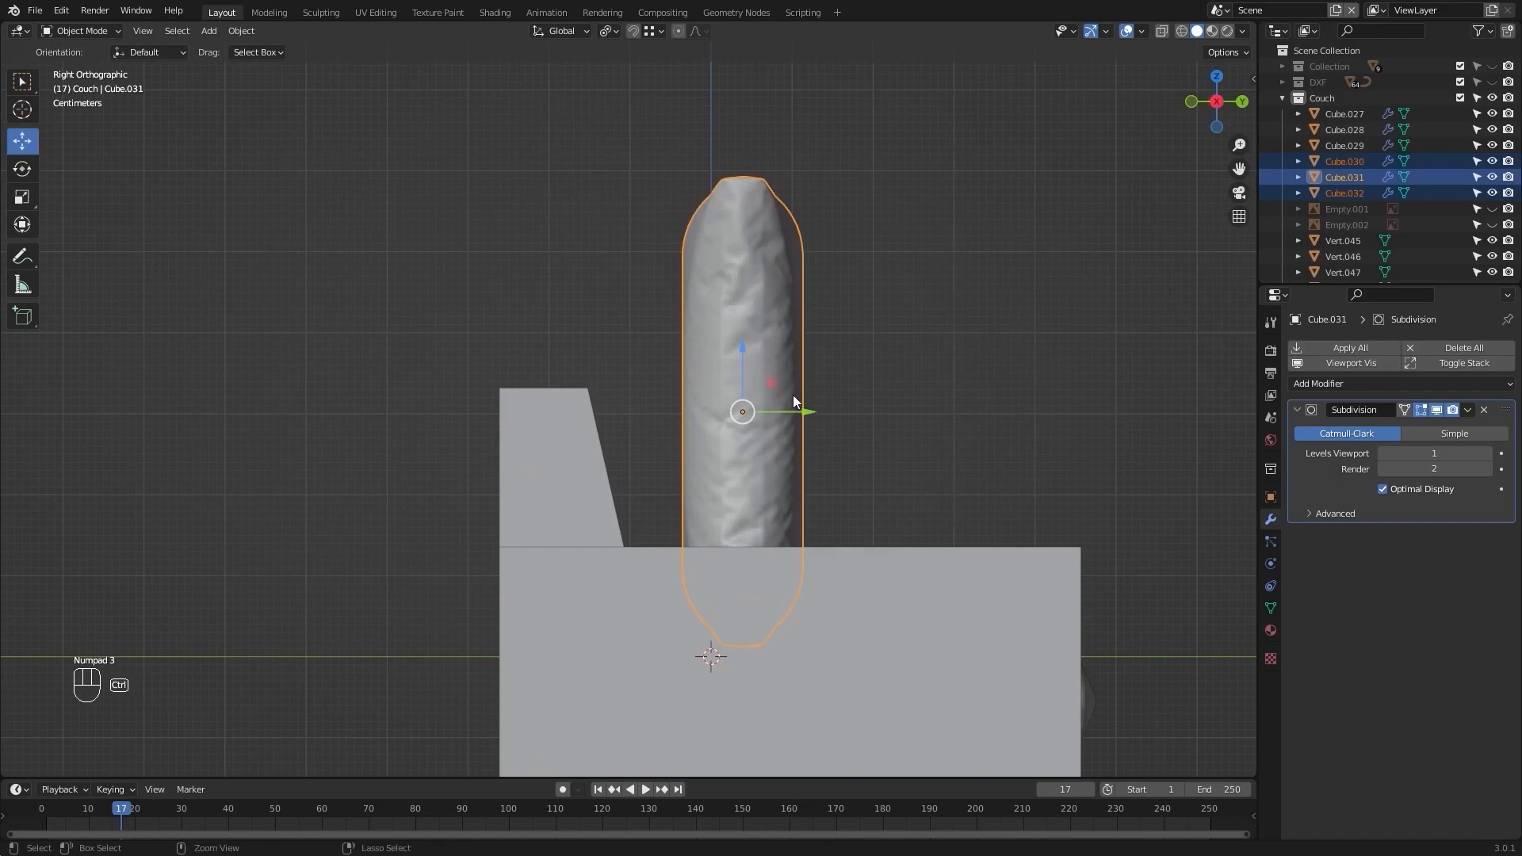
{"action": "key", "text": "ctrl+KP_3"}
{"action": "key", "text": "g"}
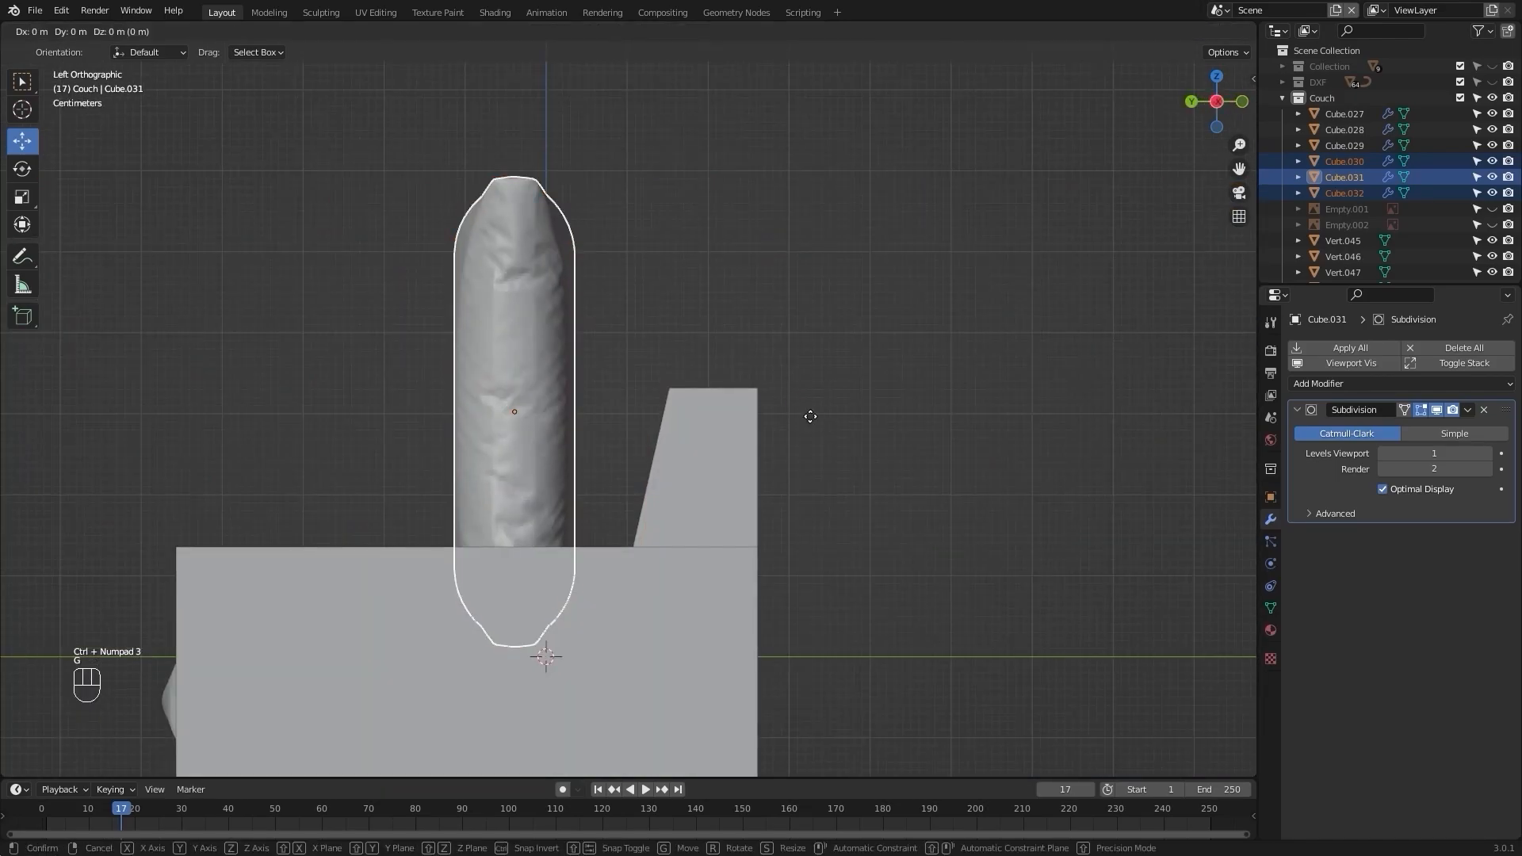
{"action": "key", "text": "y"}
{"action": "left_click", "coordinate": [950, 384]}
Tilt the three pillows back to follow the backrest's slope and move them about 0.05 m along Y against it.
{"action": "key", "text": "r"}
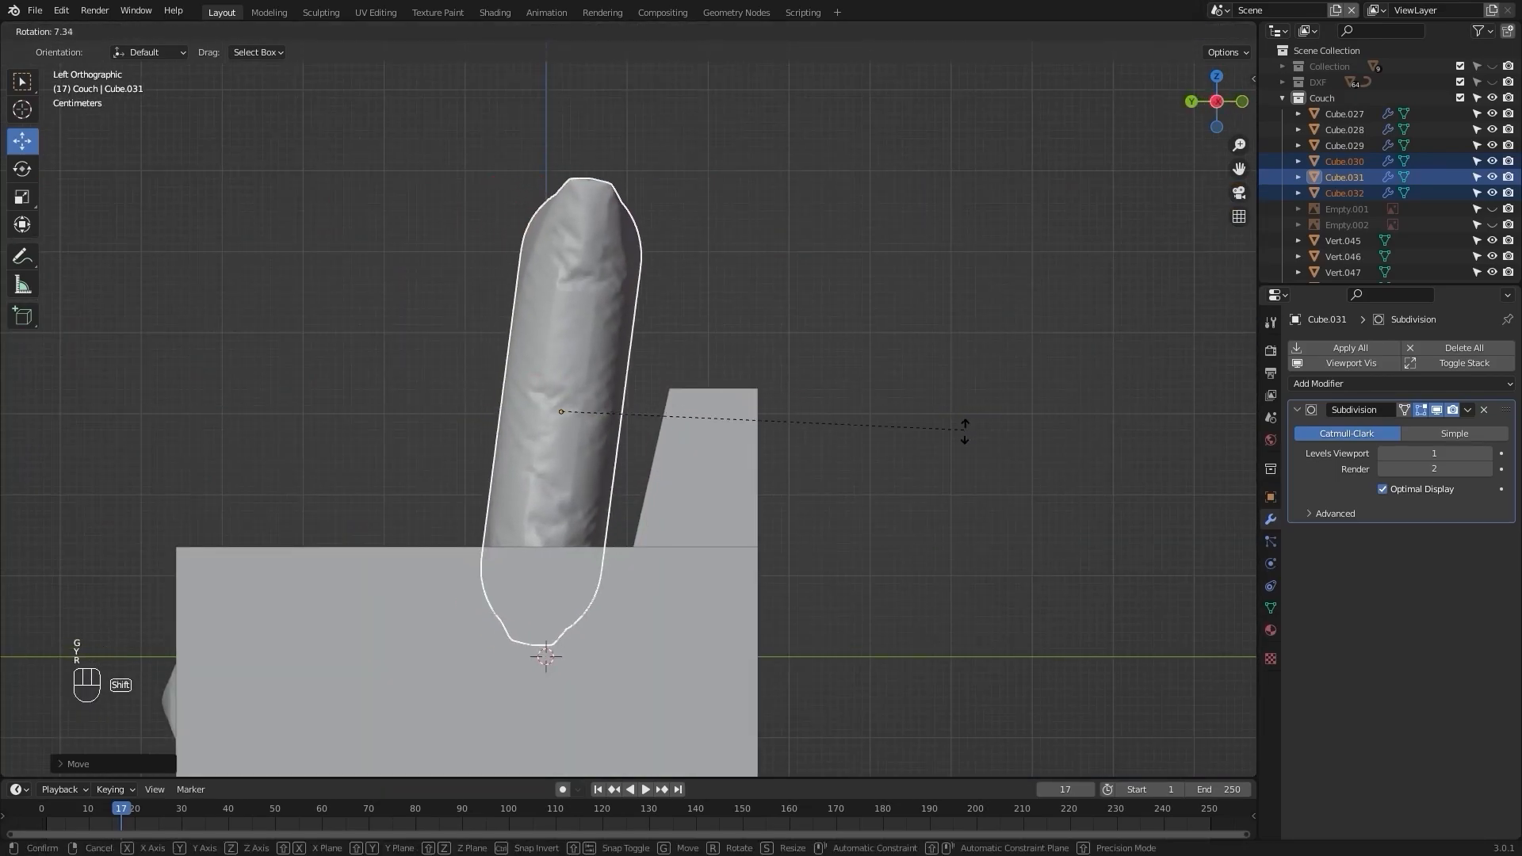
{"action": "left_click", "coordinate": [395, 362]}
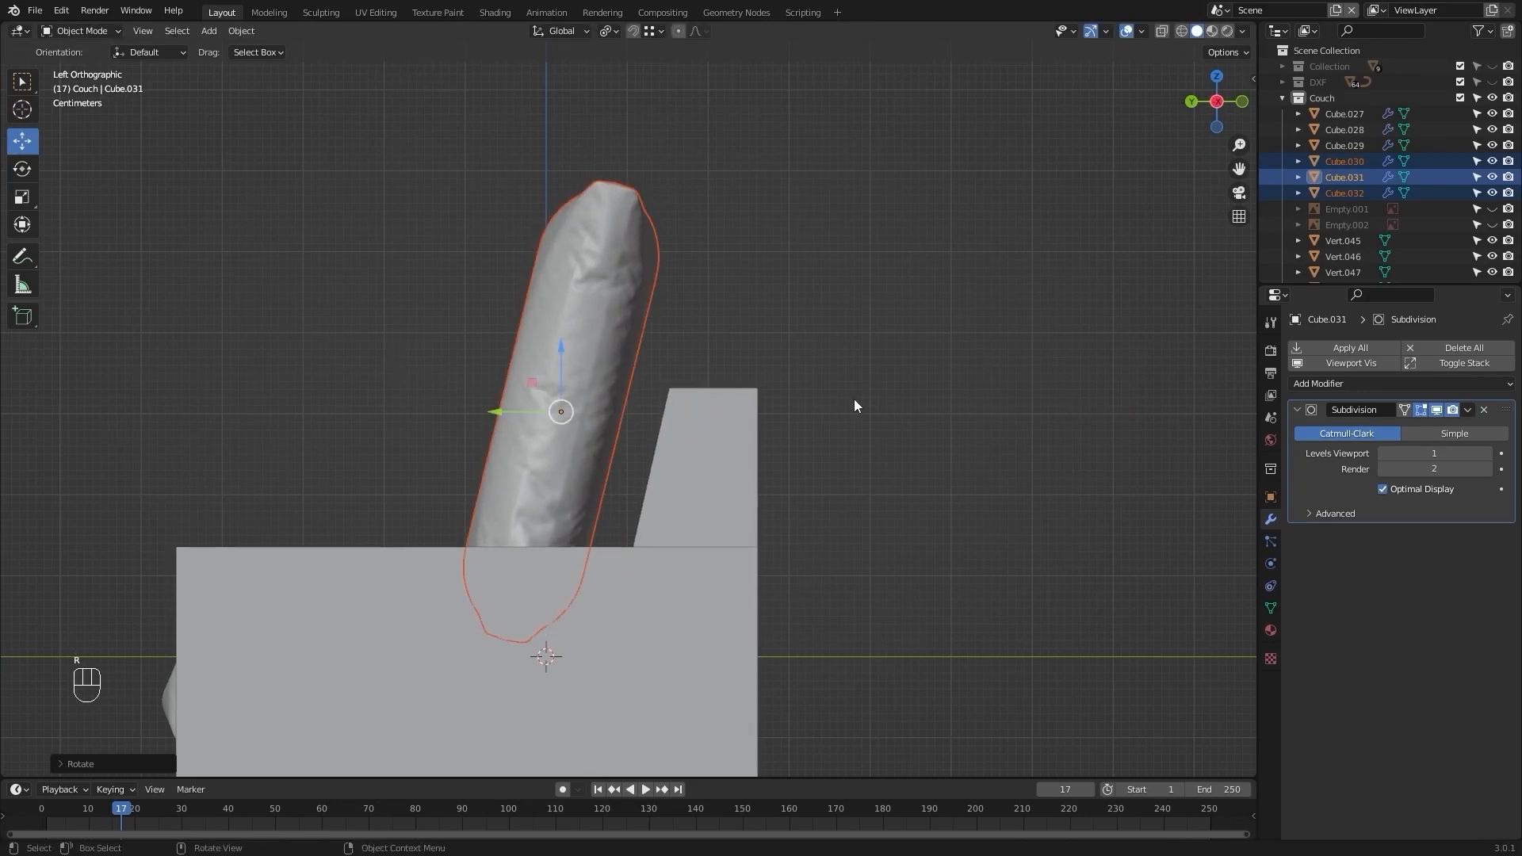
{"action": "key", "text": "g"}
{"action": "key", "text": "y"}
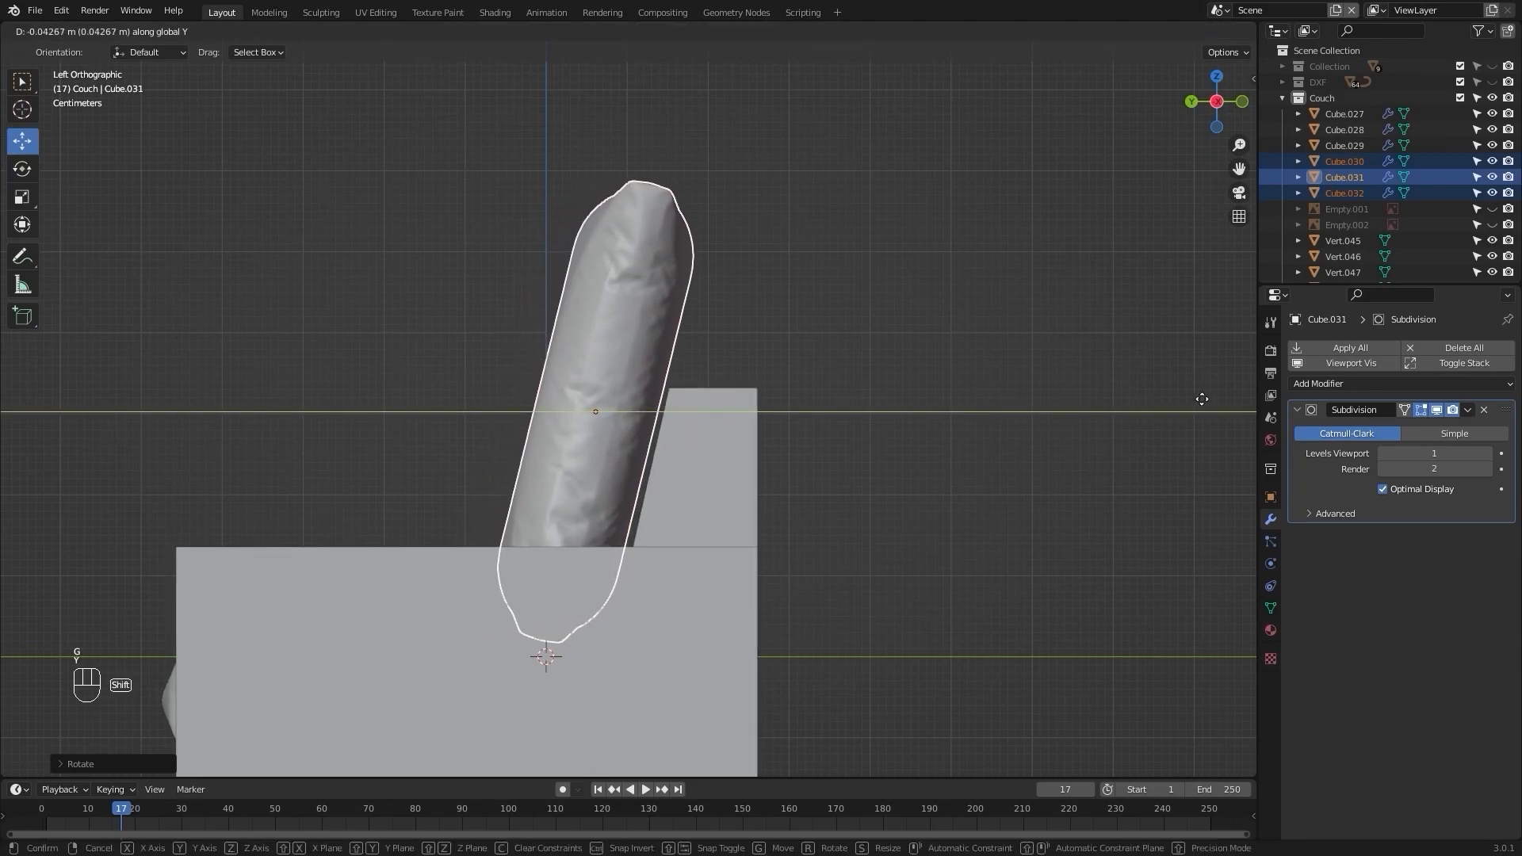
{"action": "left_click", "coordinate": [1131, 434]}
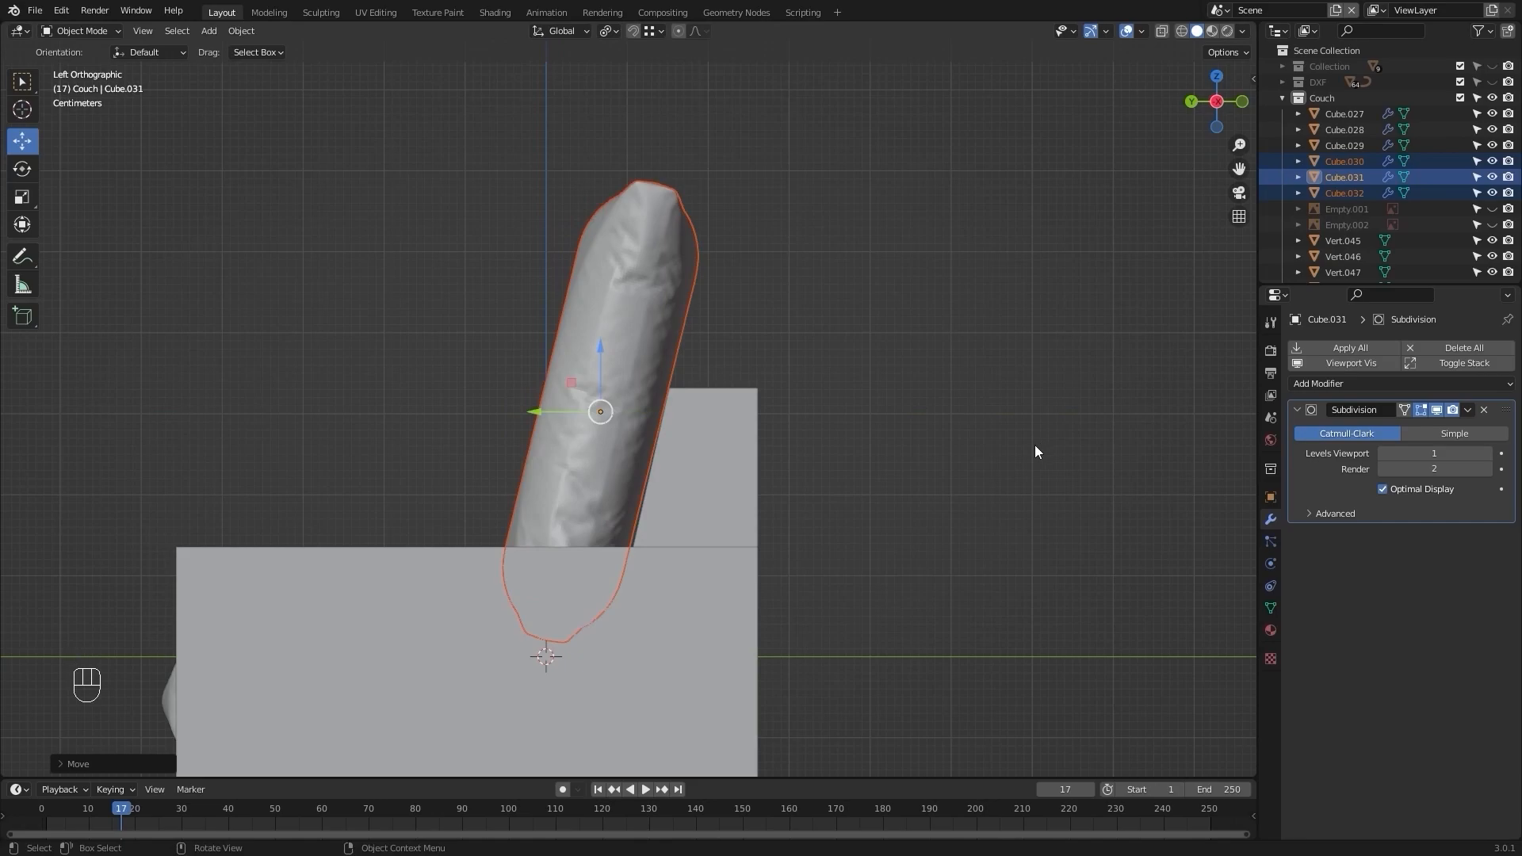
Fine-tune the three pillows' tilt and nudge them so their backs lie flush with the sloped backrest.
{"action": "key", "text": "r"}
{"action": "key", "text": "r"}
{"action": "key", "text": "Escape"}
{"action": "key", "text": "r"}
{"action": "left_click", "coordinate": [918, 235], "text": "shift"}
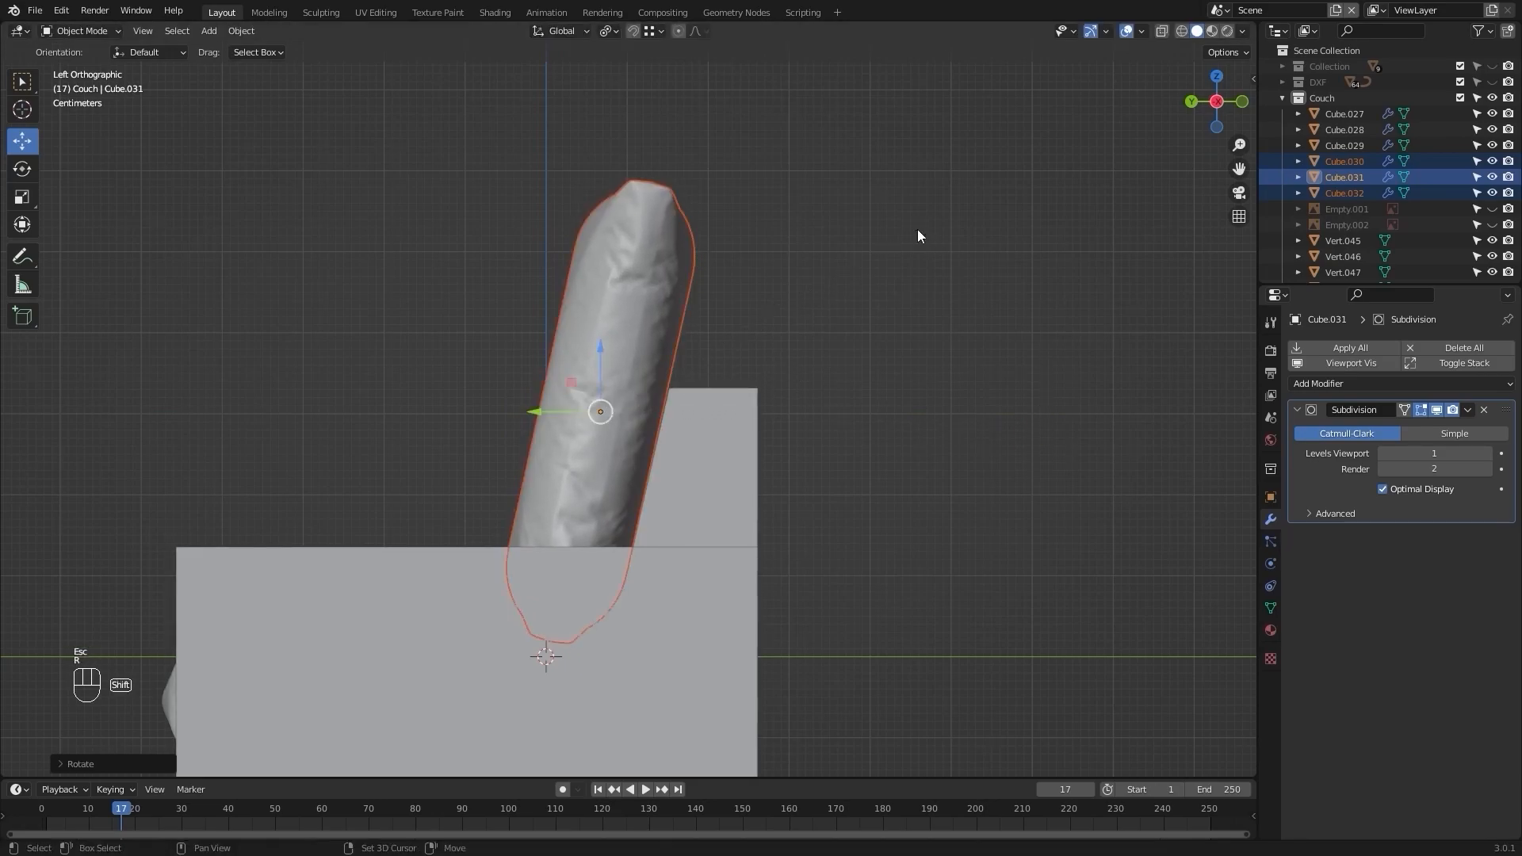
{"action": "scroll", "coordinate": [864, 374], "scroll_direction": "up", "scroll_amount": 3}
{"action": "key", "text": "g"}
{"action": "left_click", "coordinate": [883, 381]}
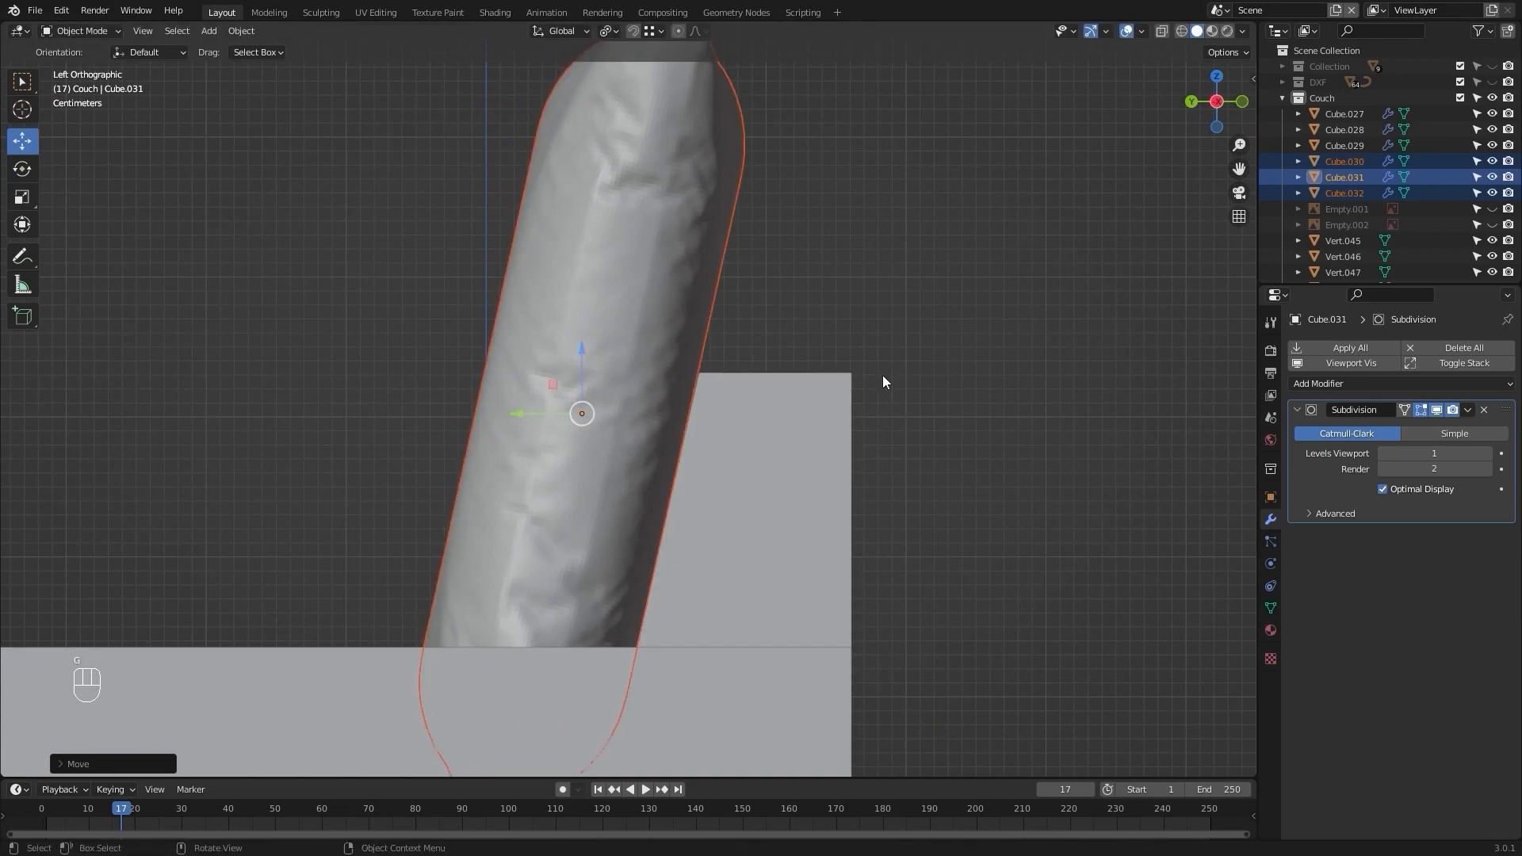
{"action": "left_click", "coordinate": [883, 379]}
Select the three back pillows and lower them along their local Z axis to close the gap above the seat cushions.
{"action": "scroll", "coordinate": [883, 379], "scroll_direction": "down", "scroll_amount": 5}
{"action": "middle_click_drag", "start_coordinate": [884, 379], "coordinate": [617, 420]}
{"action": "scroll", "coordinate": [773, 524], "scroll_direction": "down", "scroll_amount": 5}
{"action": "scroll", "coordinate": [645, 555], "scroll_direction": "up", "scroll_amount": 3}
{"action": "left_click", "coordinate": [506, 485]}
{"action": "left_click", "coordinate": [631, 447], "text": "shift"}
{"action": "left_click", "coordinate": [780, 452], "text": "shift"}
{"action": "scroll", "coordinate": [612, 529], "scroll_direction": "up", "scroll_amount": 4}
{"action": "scroll", "coordinate": [628, 520], "scroll_direction": "up", "scroll_amount": 3}
{"action": "key", "text": "g"}
{"action": "key", "text": "z"}
{"action": "key", "text": "z"}
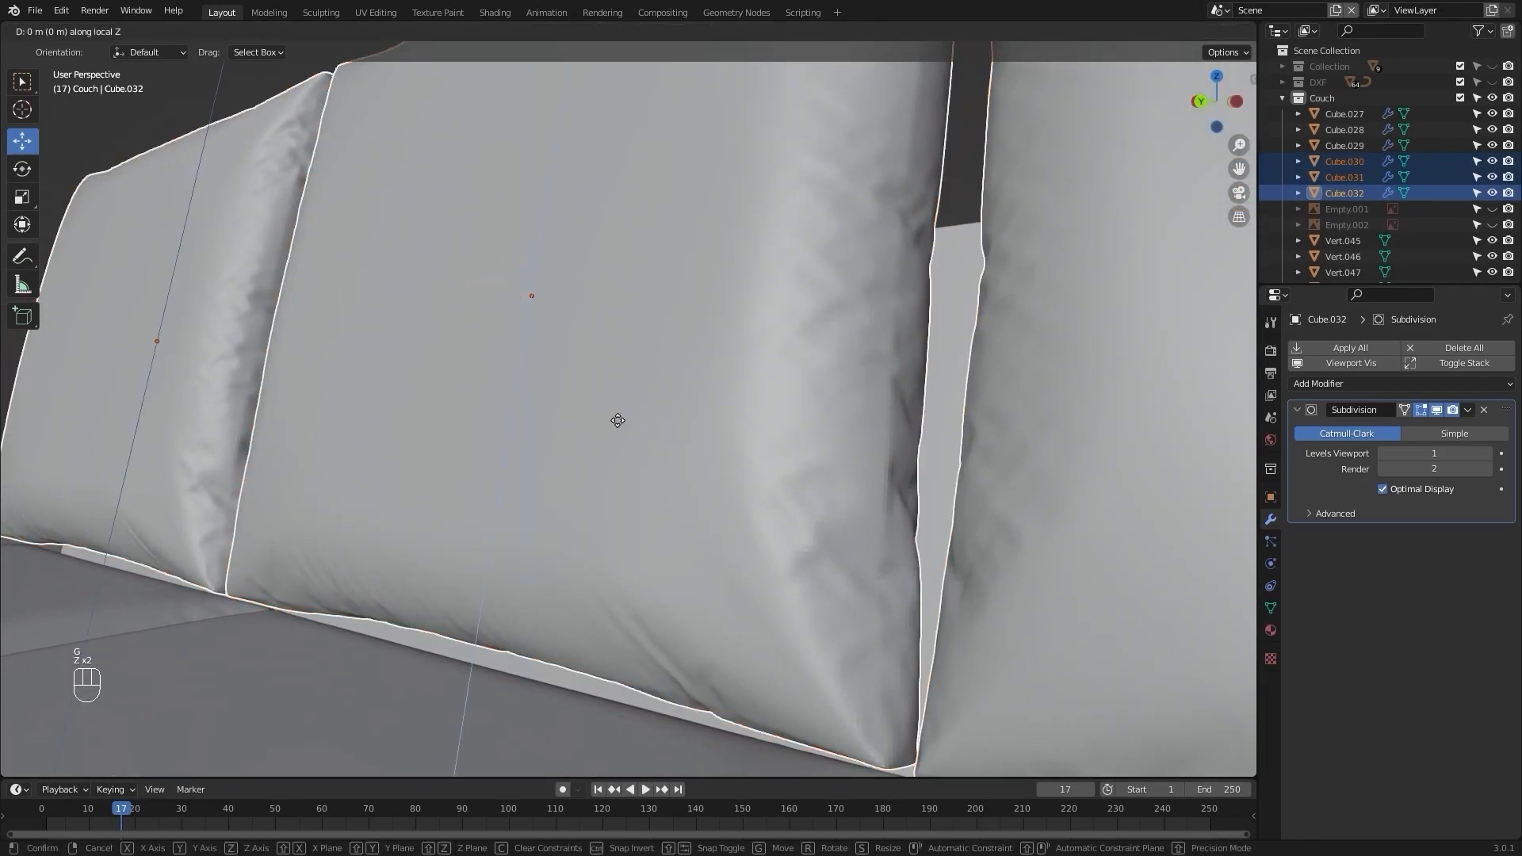
{"action": "left_click", "coordinate": [567, 608]}
{"action": "scroll", "coordinate": [567, 609], "scroll_direction": "down", "scroll_amount": 6}
{"action": "middle_click_drag", "start_coordinate": [568, 609], "coordinate": [815, 562]}
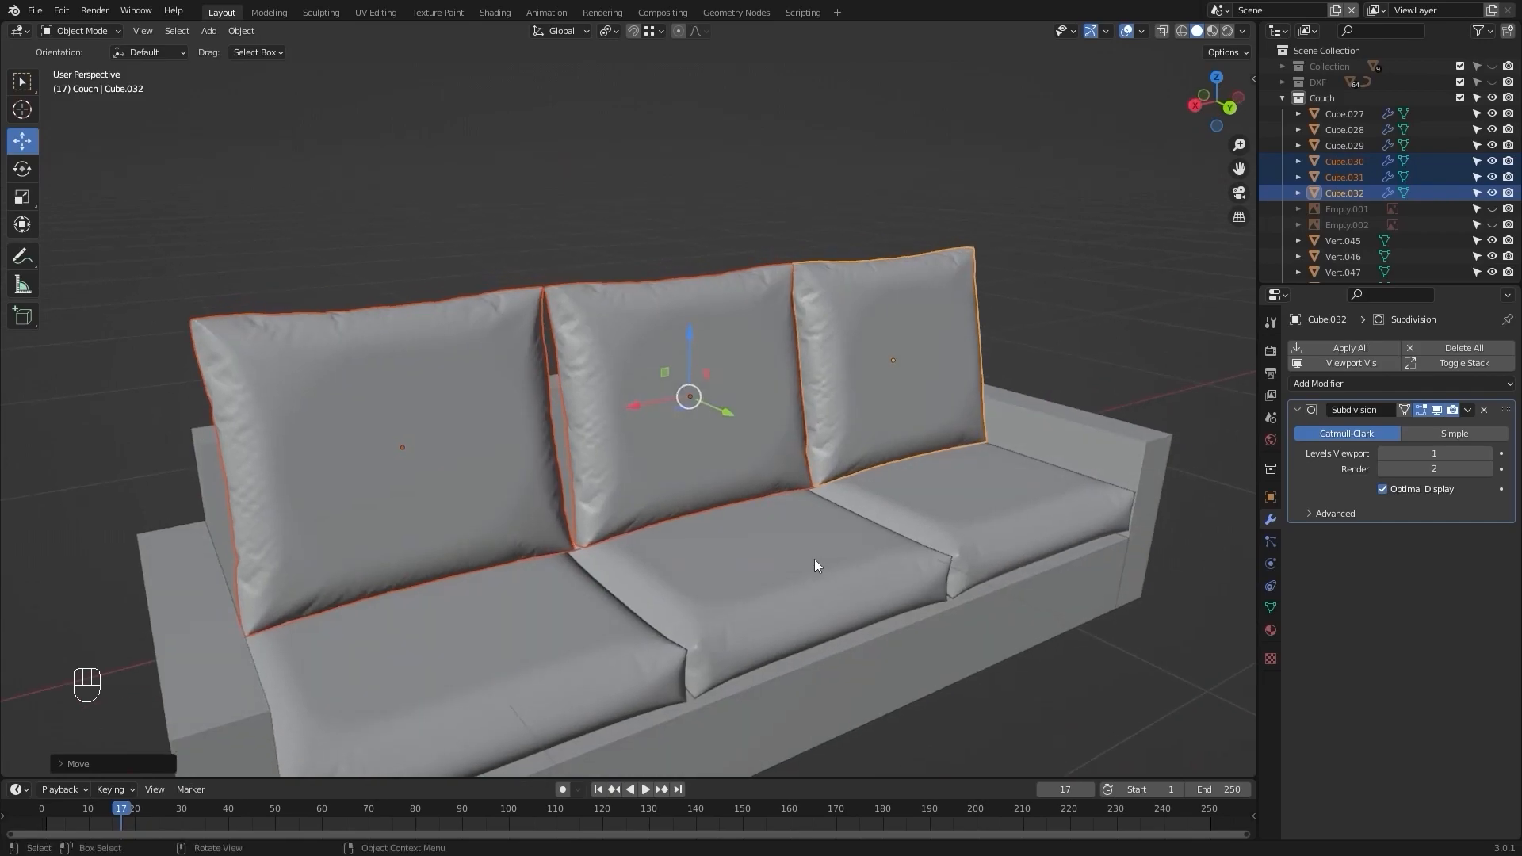
Deselect the pillows and examine the arrangement of back pillows and seat cushions on the whole couch.
{"action": "left_click", "coordinate": [1020, 662]}
{"action": "scroll", "coordinate": [1019, 659], "scroll_direction": "down", "scroll_amount": 5}
{"action": "middle_click_drag", "start_coordinate": [1019, 659], "coordinate": [883, 607]}
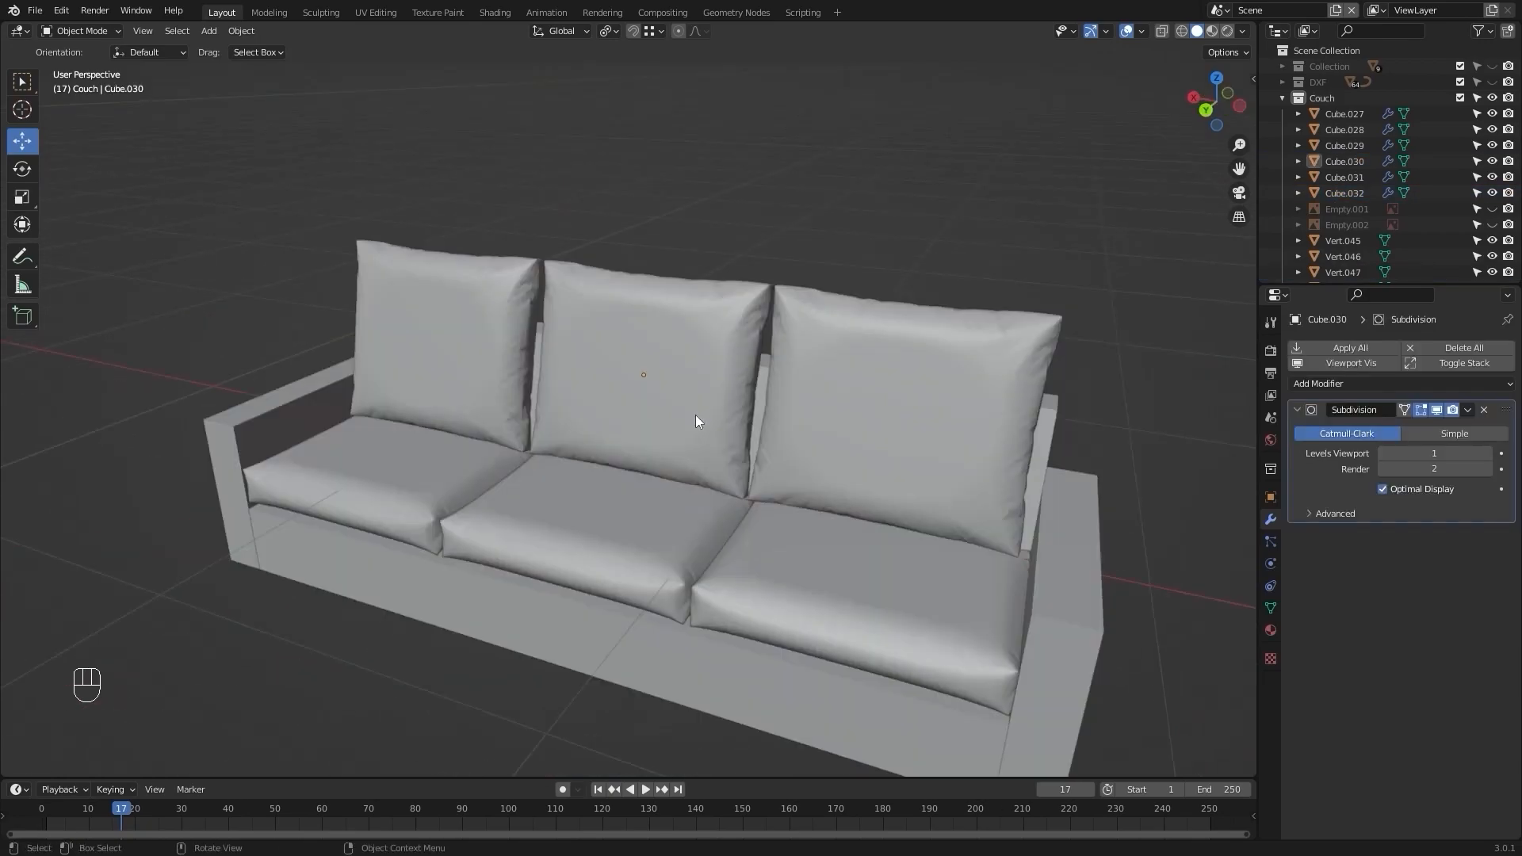
{"action": "middle_click_drag", "start_coordinate": [699, 416], "coordinate": [687, 393], "text": "shift"}
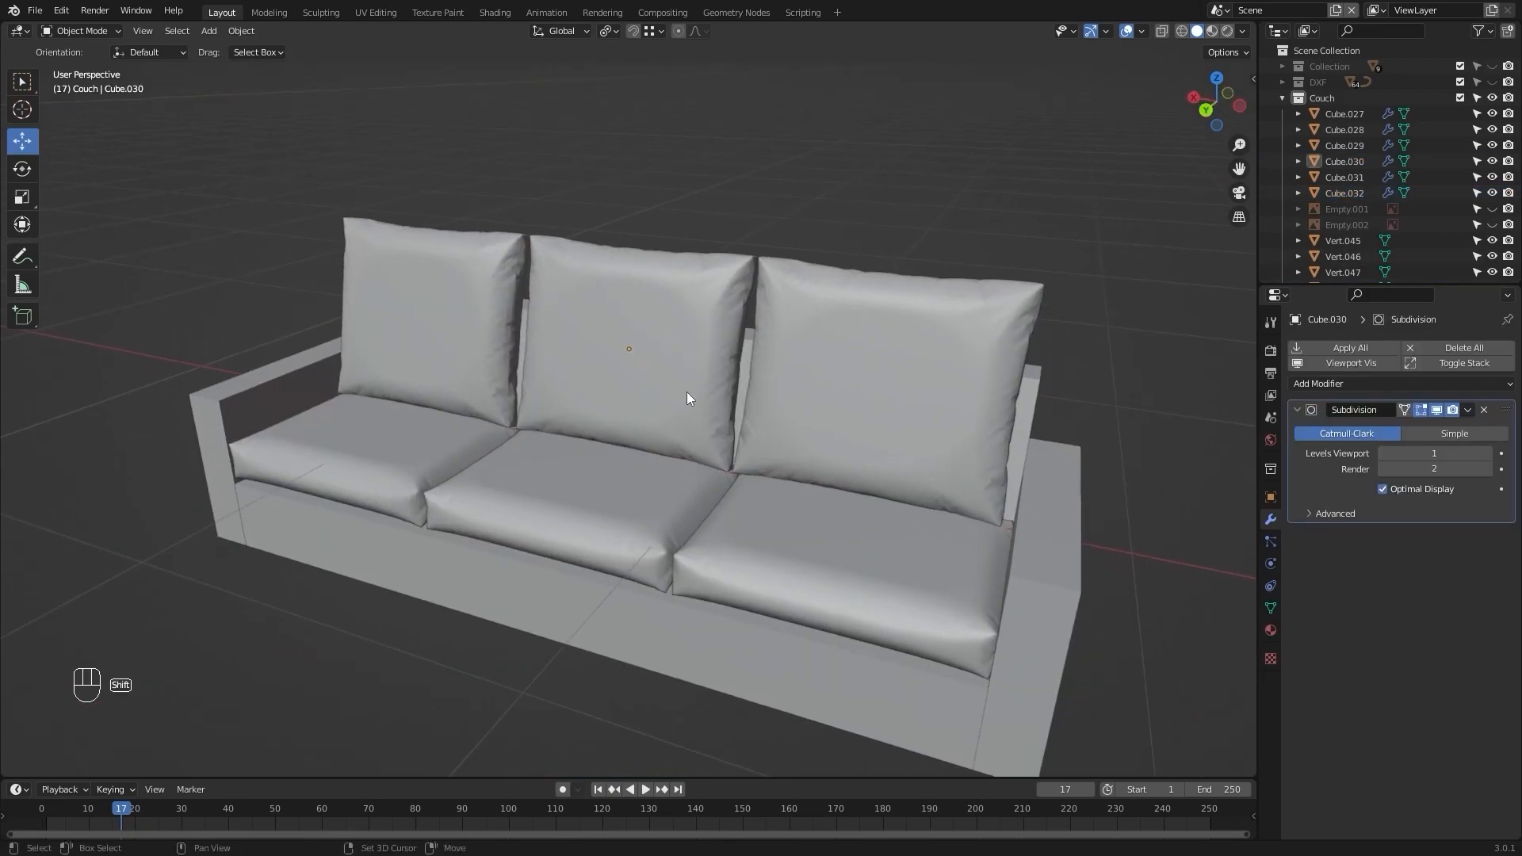
{"action": "scroll", "coordinate": [616, 390], "scroll_direction": "down", "scroll_amount": 6}
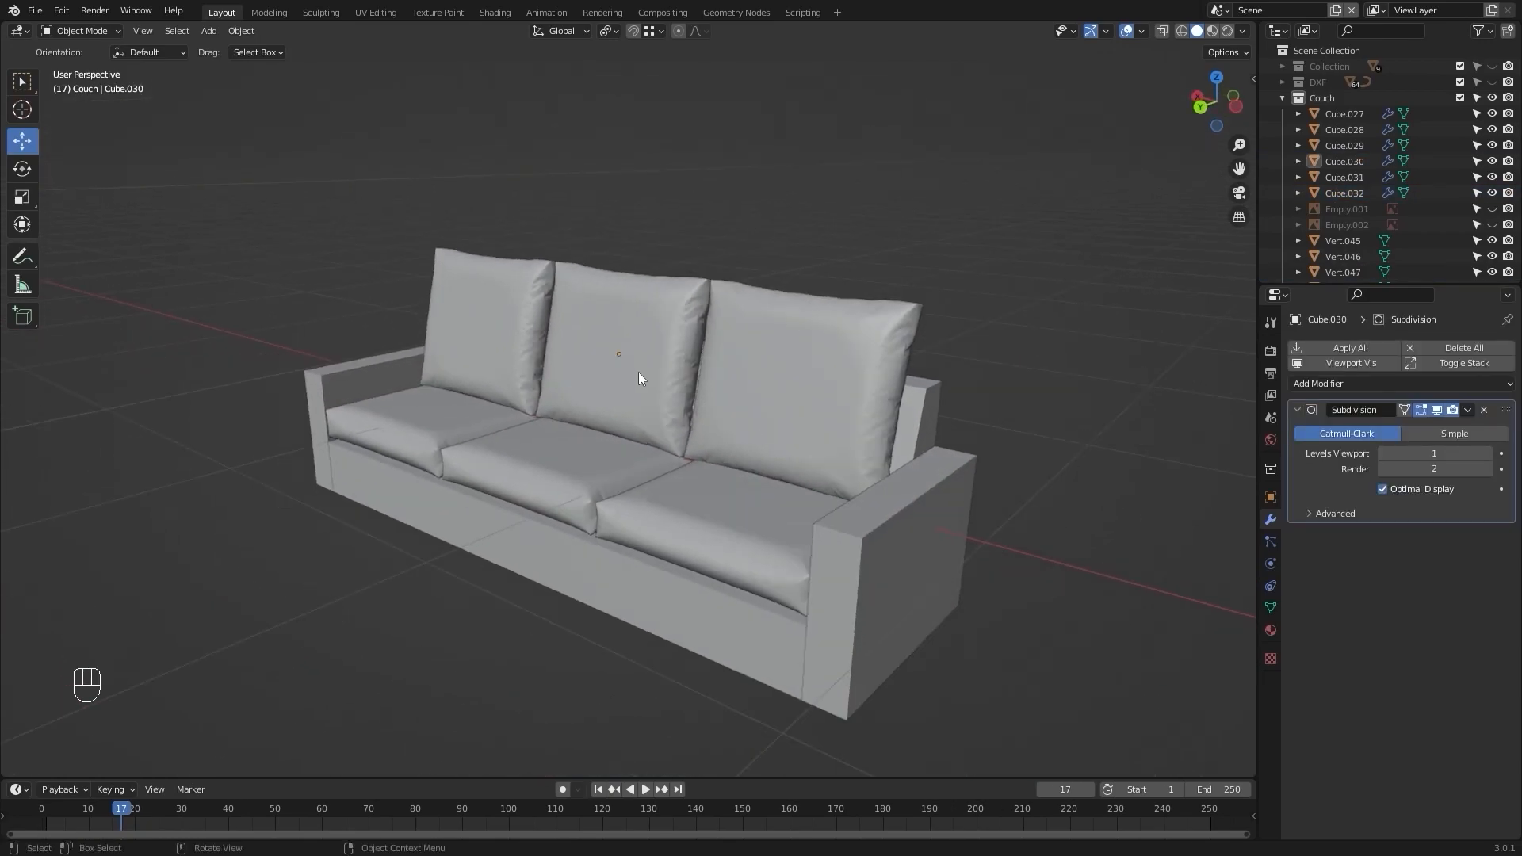
{"action": "scroll", "coordinate": [668, 381], "scroll_direction": "up", "scroll_amount": 4}
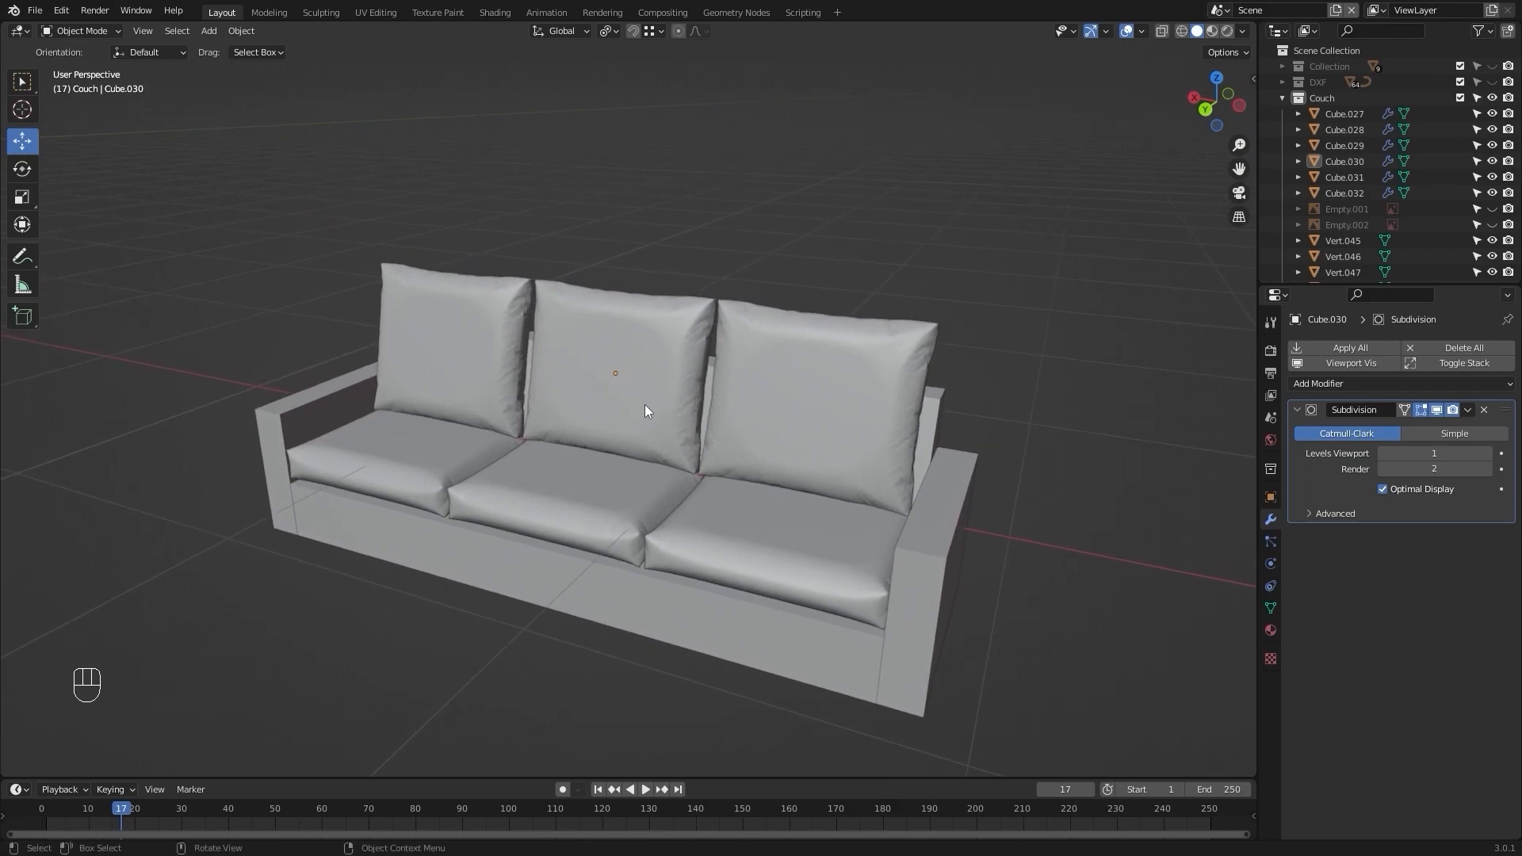